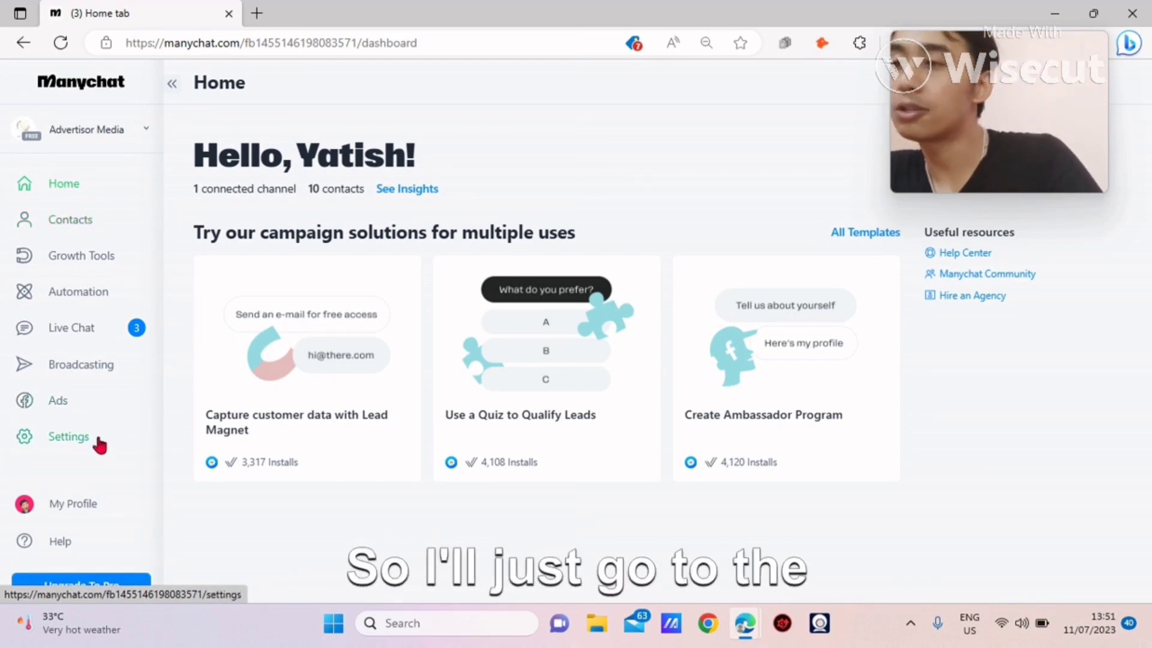
Step: Open the Default Reply flow from the Messenger channel settings and switch it to editing
click(69, 440)
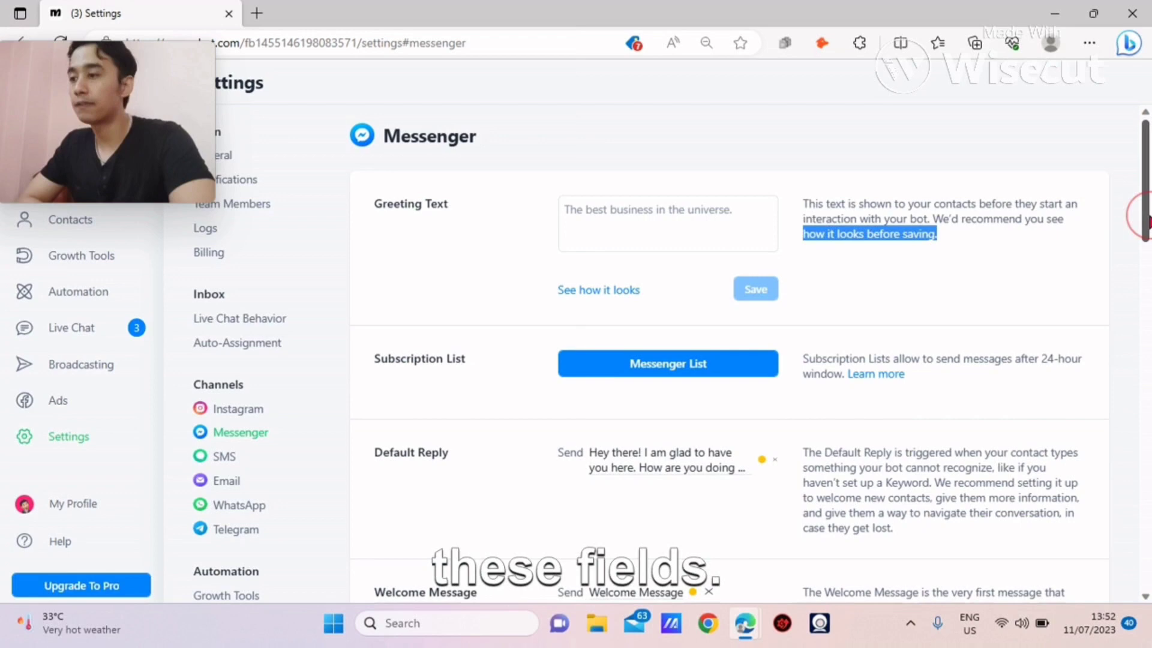
drag(1146, 217, 1147, 258)
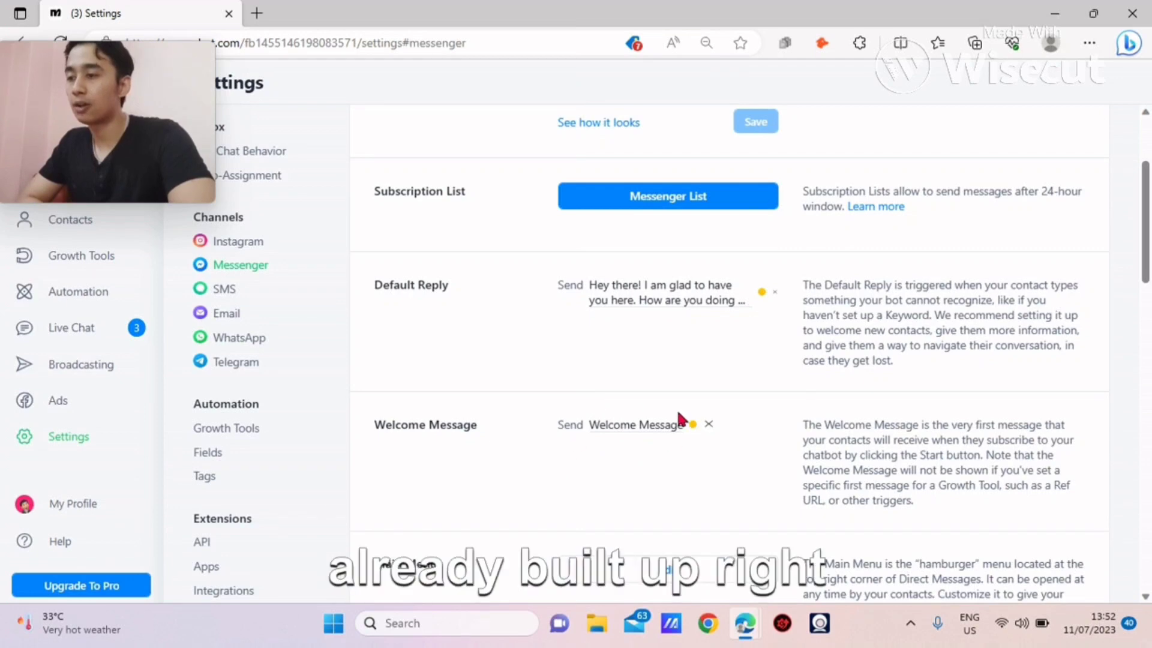
click(634, 300)
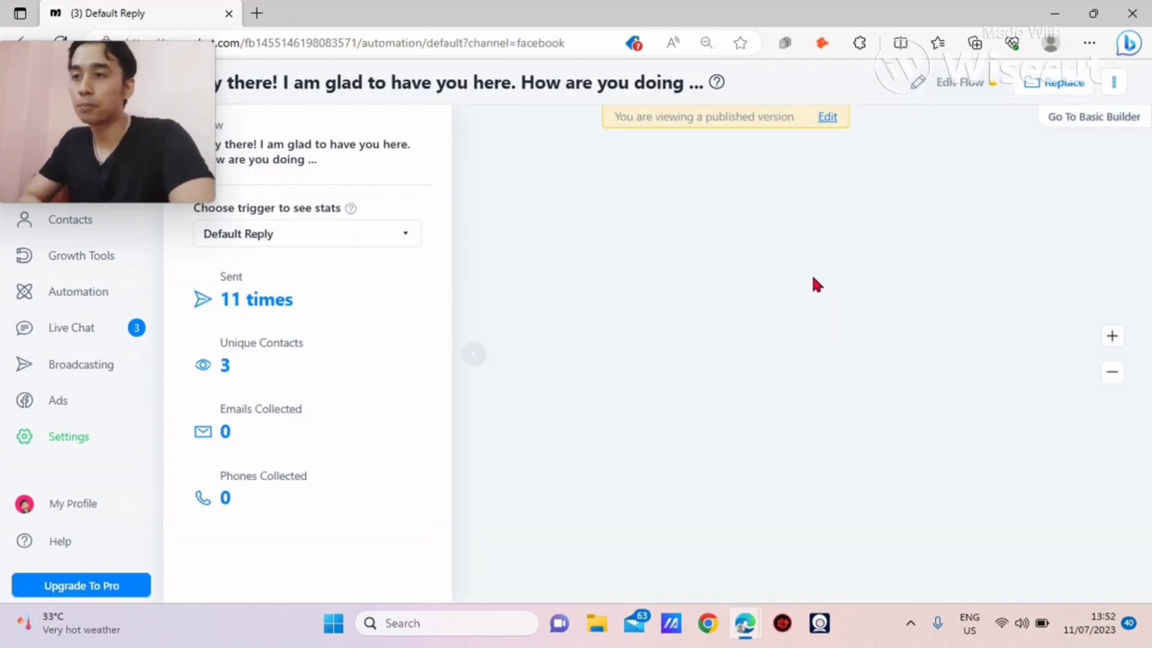
click(475, 356)
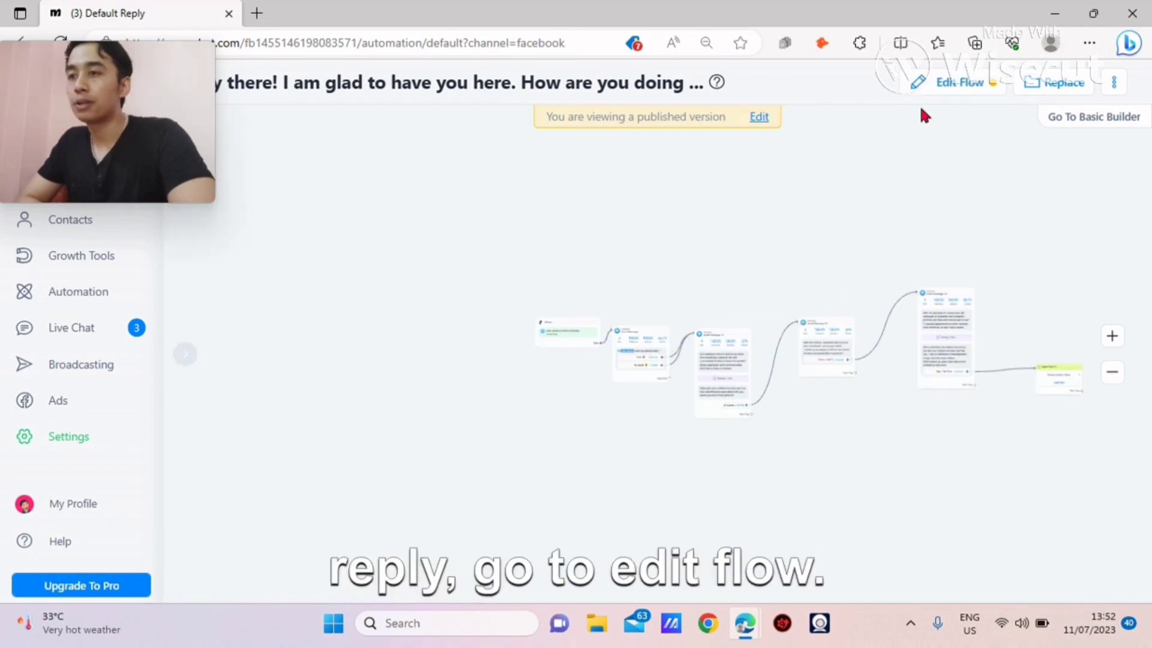
click(945, 85)
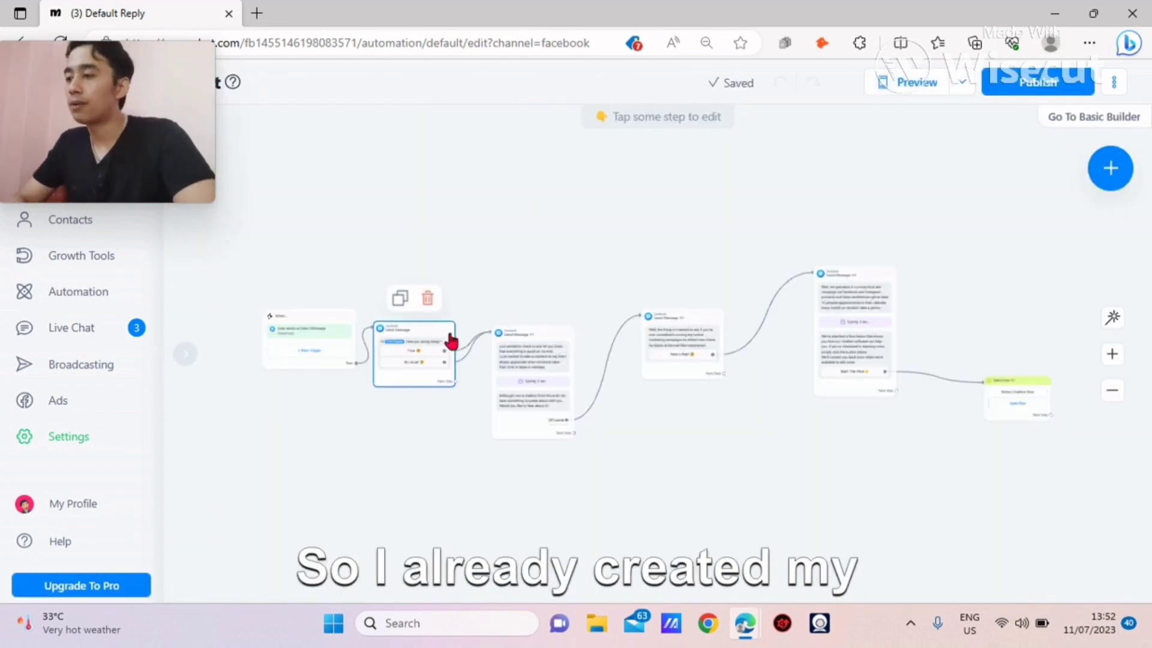
Step: Examine the existing default reply flow from the trigger through its message blocks to the Start Flow #1 block
scroll(418, 437, up, 5)
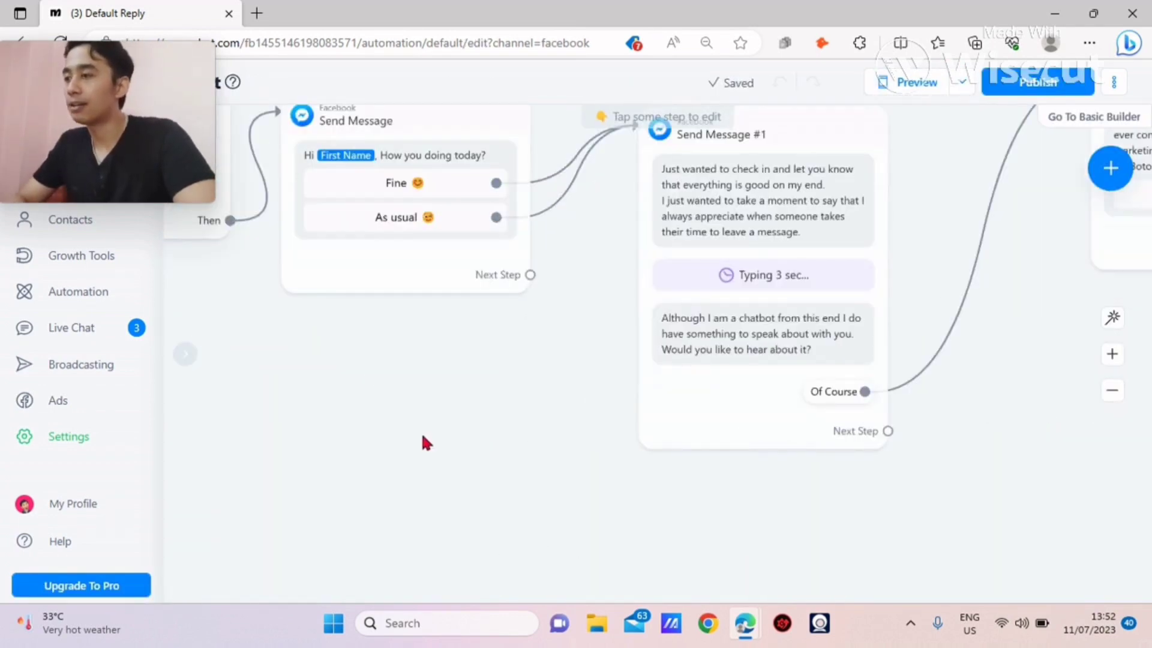
drag(422, 437, 701, 423)
scroll(700, 419, down, 3)
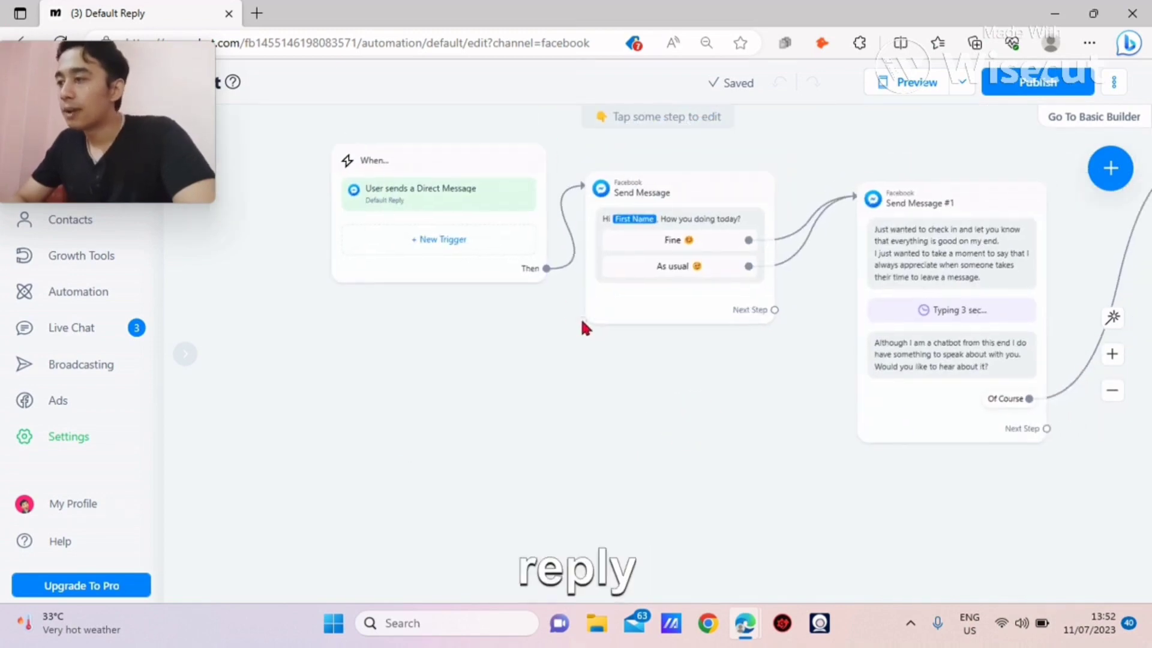
drag(665, 341, 509, 342)
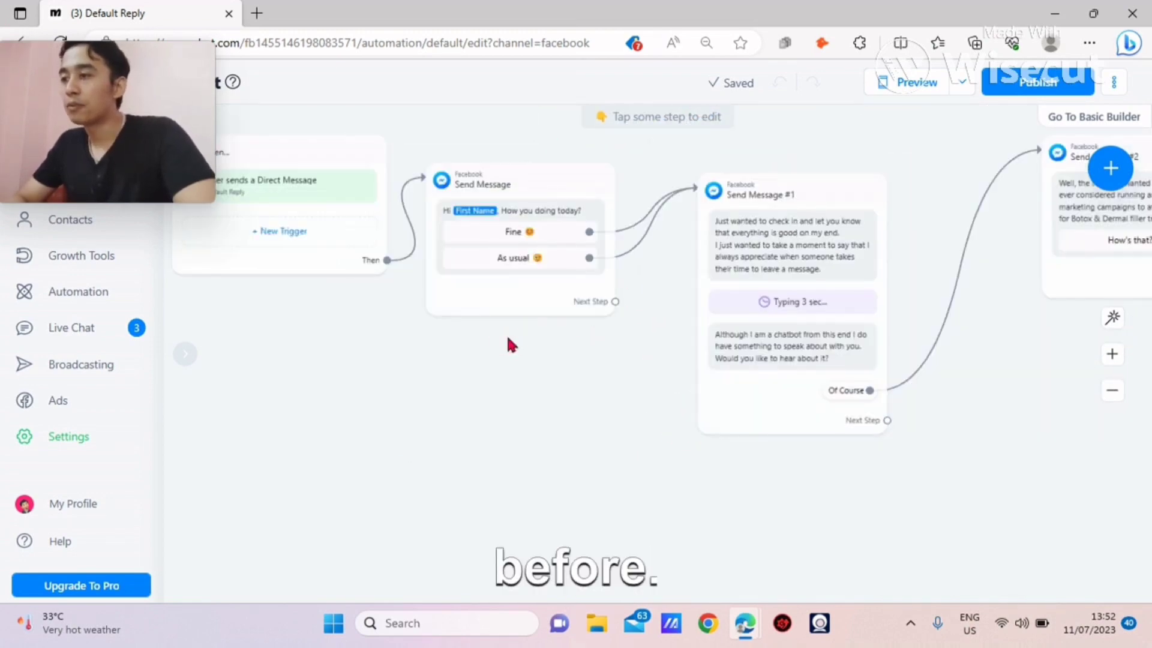
drag(1002, 373, 609, 333)
scroll(610, 333, down, 3)
click(788, 383)
drag(787, 384, 653, 442)
scroll(652, 444, down, 2)
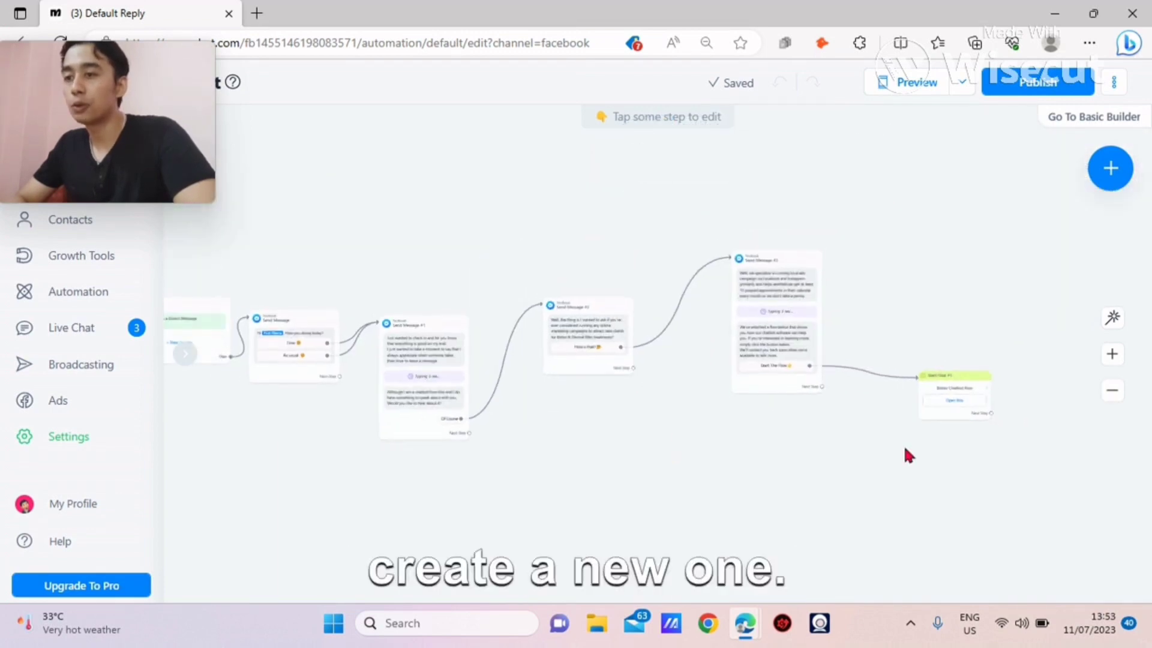
scroll(908, 456, up, 4)
drag(982, 460, 805, 514)
scroll(803, 516, up, 3)
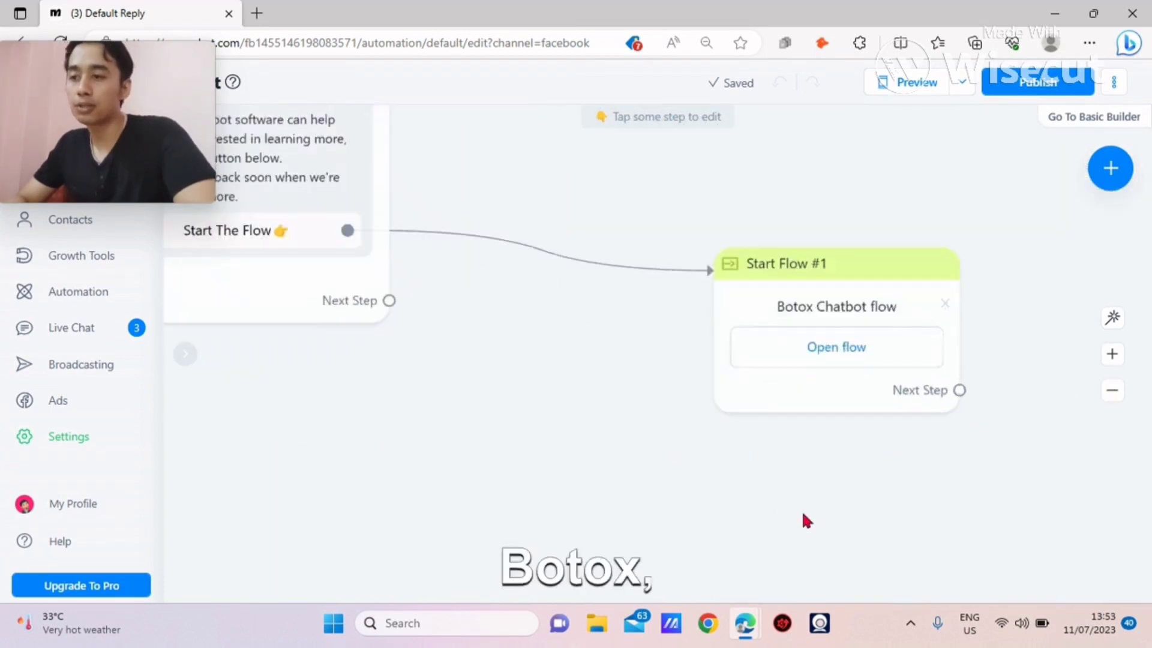
Step: Delete the Send Message block that follows the Default Reply trigger
drag(571, 307, 669, 385)
scroll(669, 385, down, 3)
drag(525, 452, 850, 472)
scroll(850, 472, down, 2)
drag(599, 444, 1052, 409)
click(386, 322)
click(434, 227)
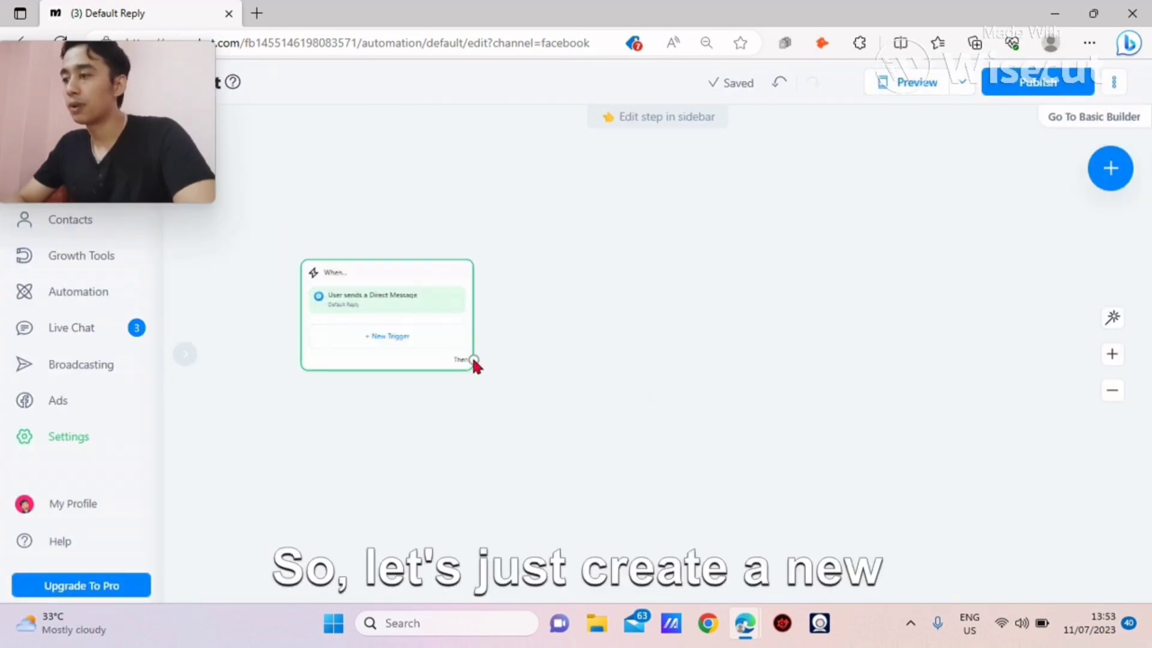
Step: Connect a new Messenger message to the trigger with the text "Welcome to Advertisor Media. Your new agency booth to help you grow your business."
drag(474, 360, 623, 217)
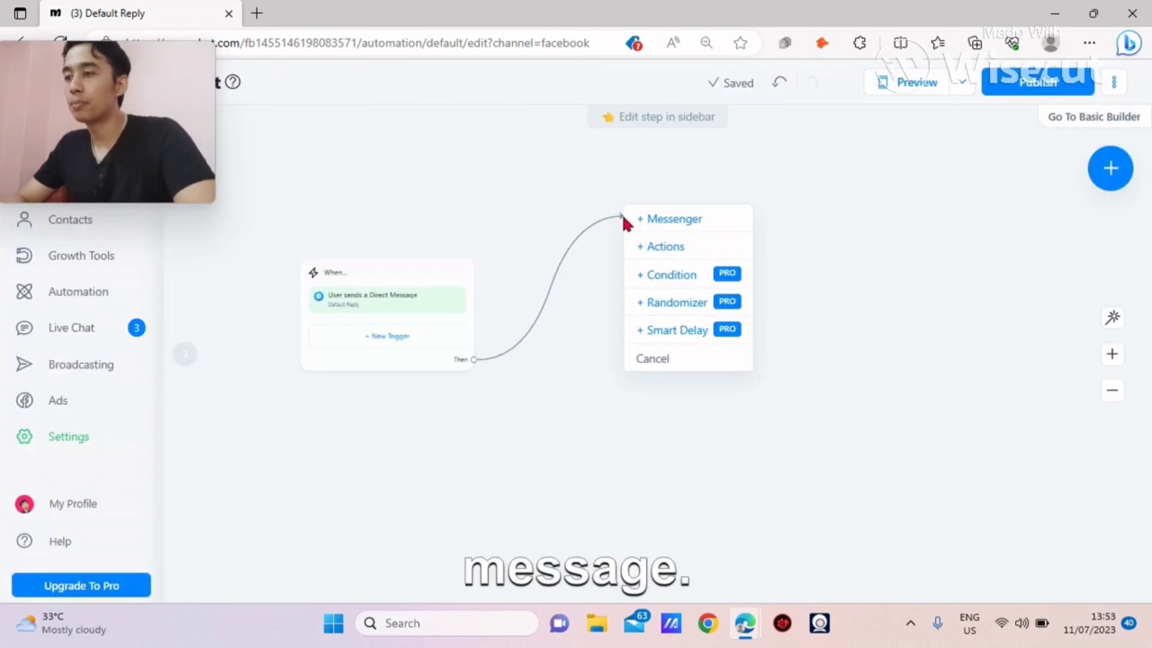
click(659, 222)
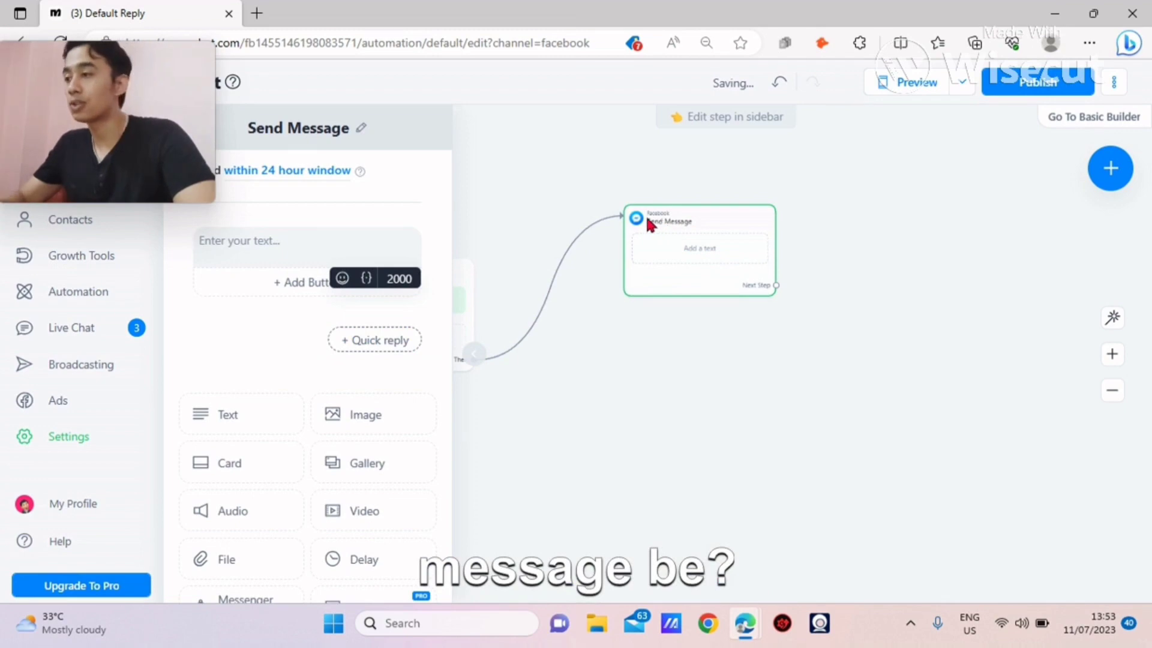
text(Welcome to Advertisor Media. Your new agency booth to help you grow your business.)
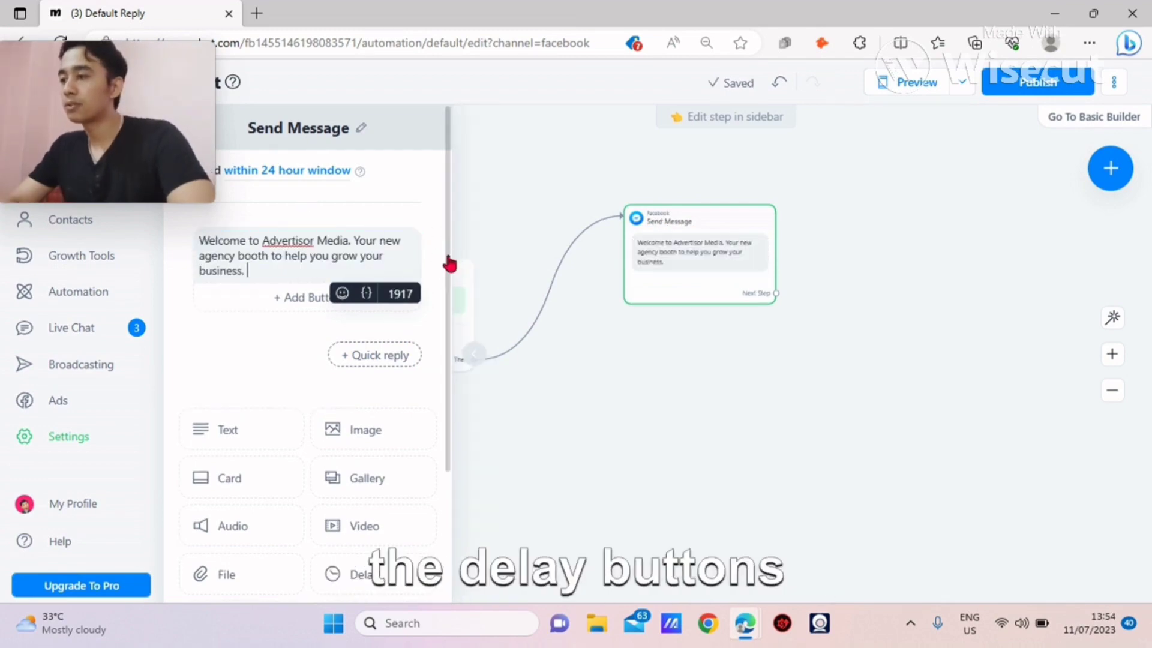
Step: Add a 3-second typing delay and a second text block below the welcome text
scroll(456, 326, down, 3)
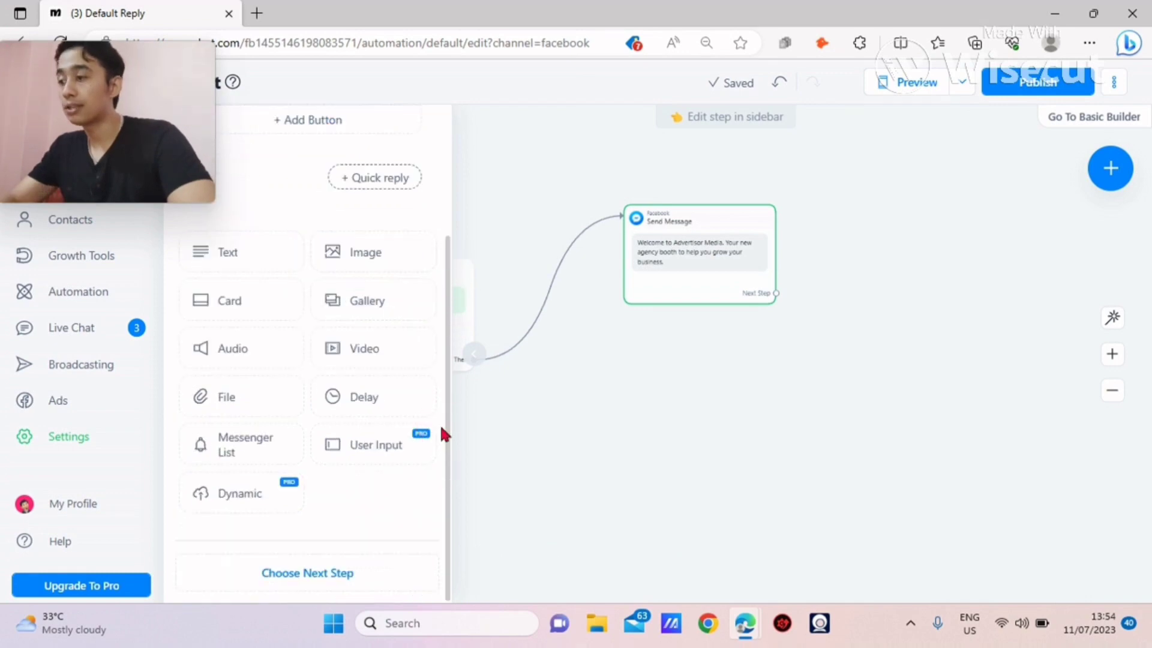
click(379, 398)
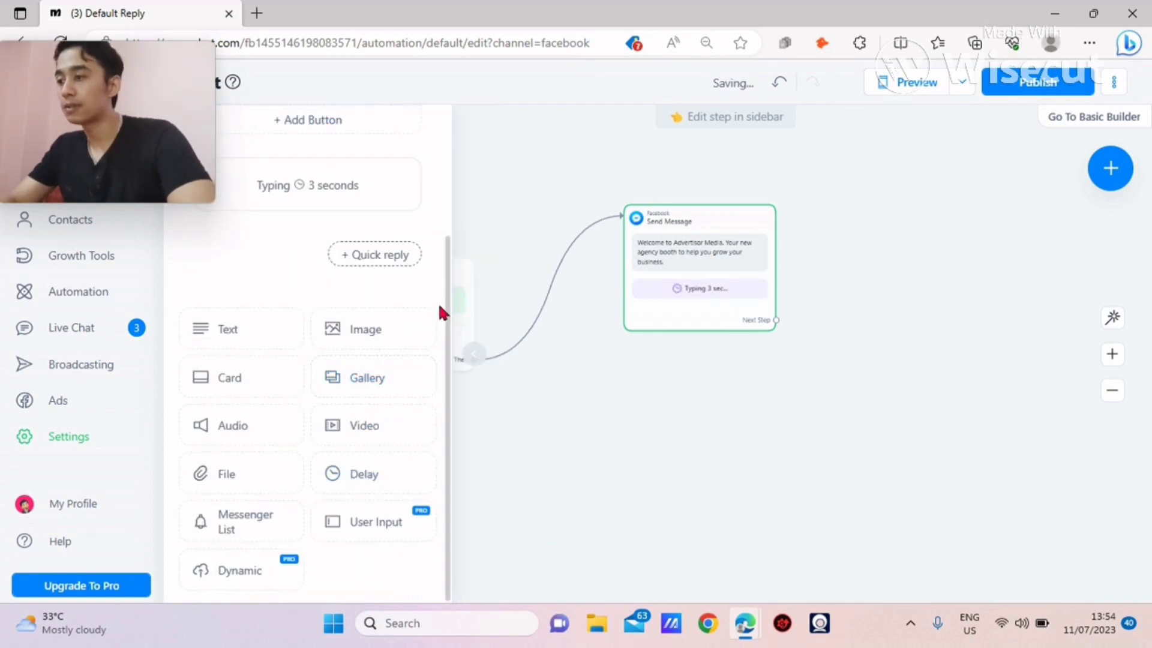
click(257, 319)
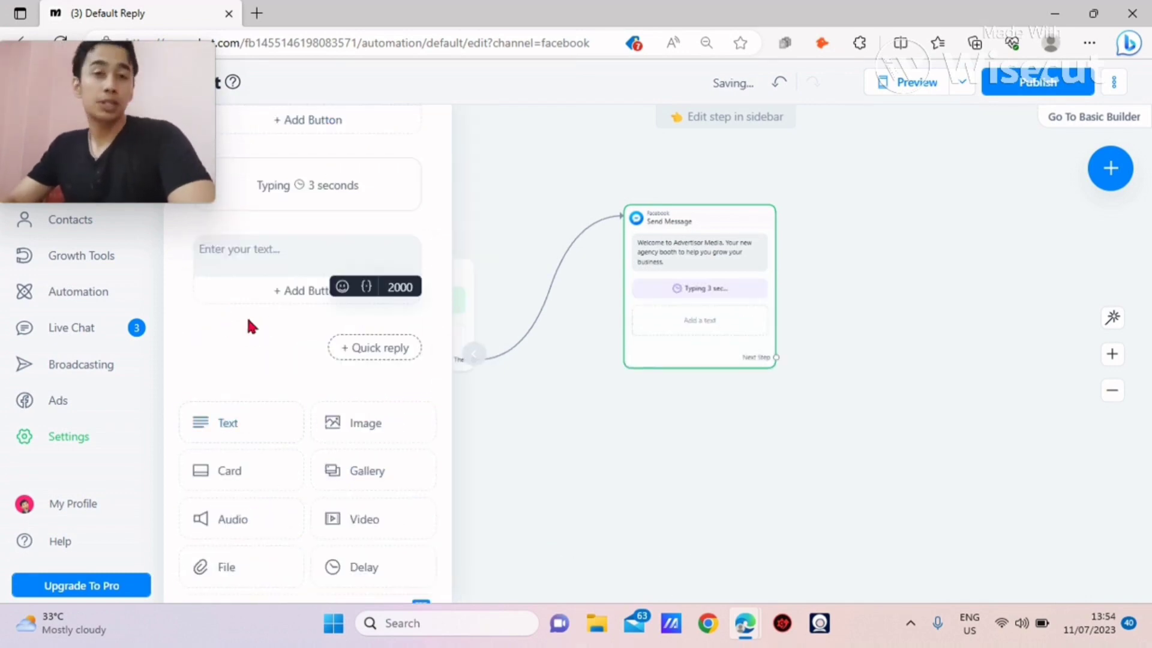
Step: Fill the second text block with "Explore our agency by clicking the options below:" and add buttons titled About us, Blog and Website
click(317, 265)
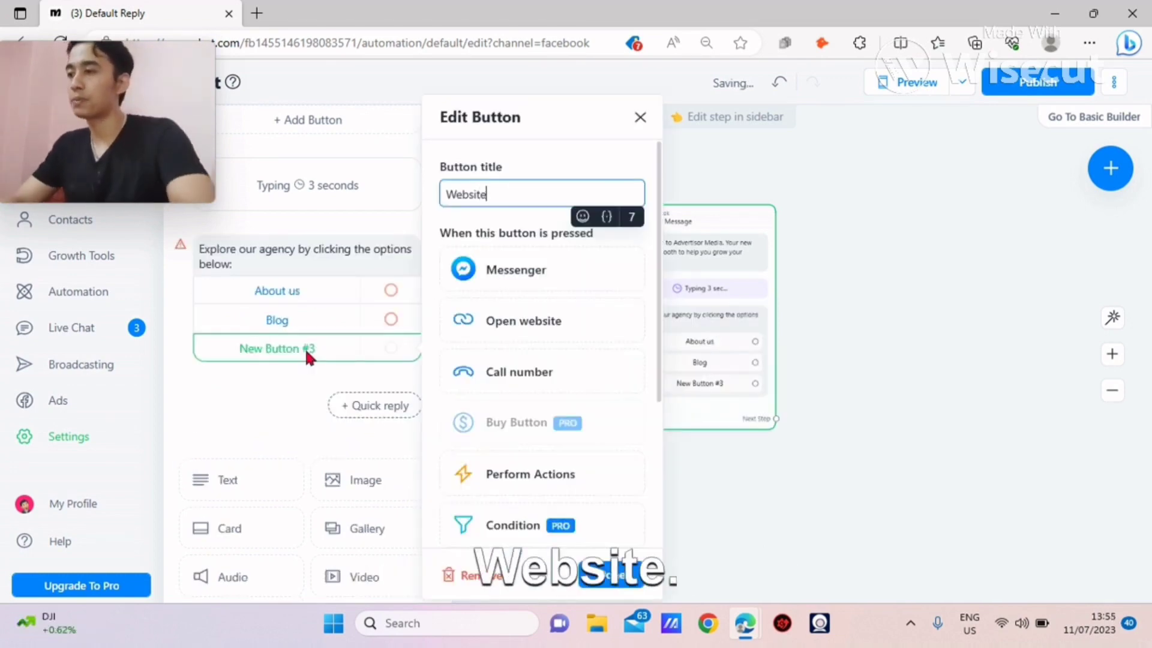
key(Return)
click(468, 378)
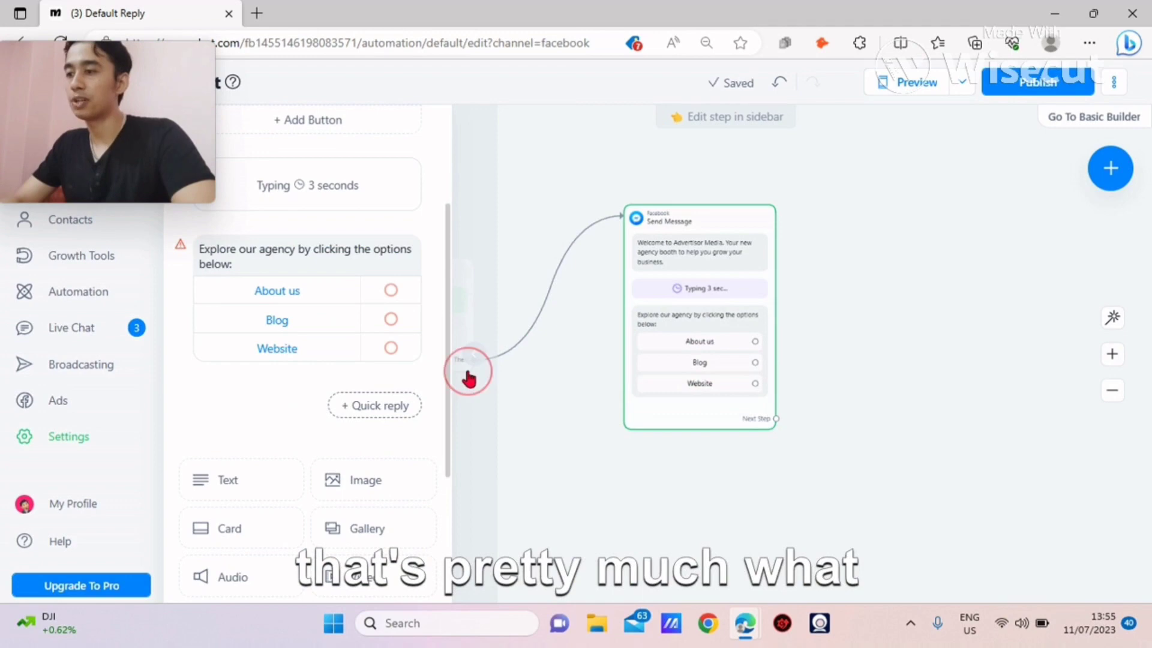
Step: Write the follow-up Send Message #1 text introducing "a team of expert individuals" who help businesses grow with advertising and create their own chatbot
drag(561, 440, 362, 435)
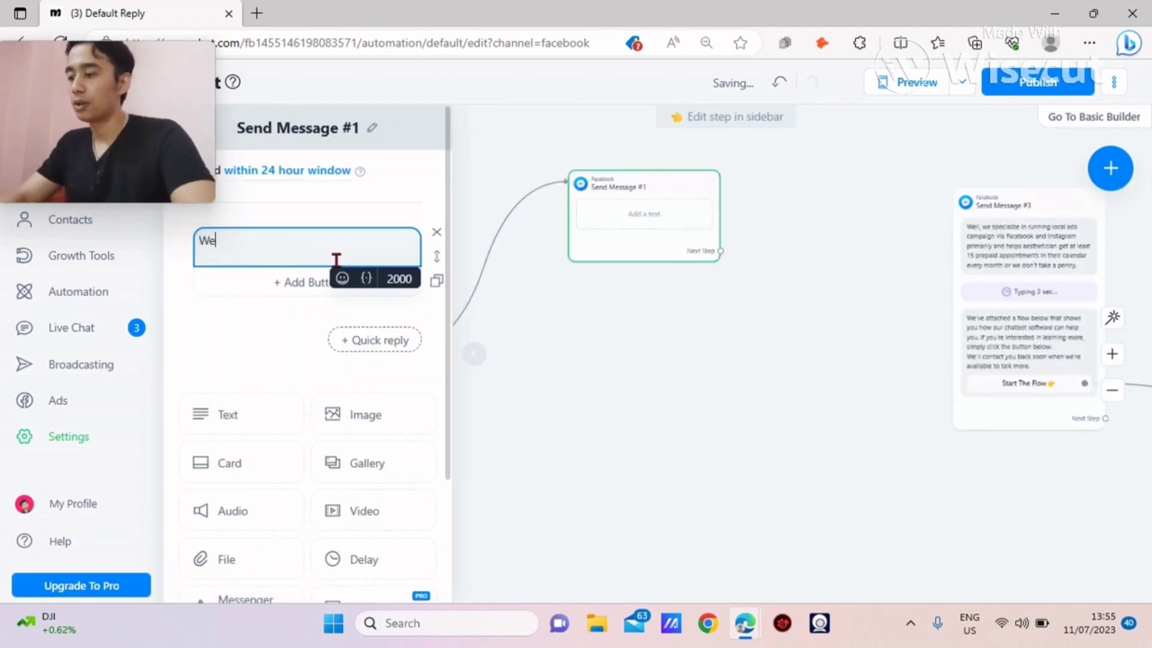
text('re a team of)
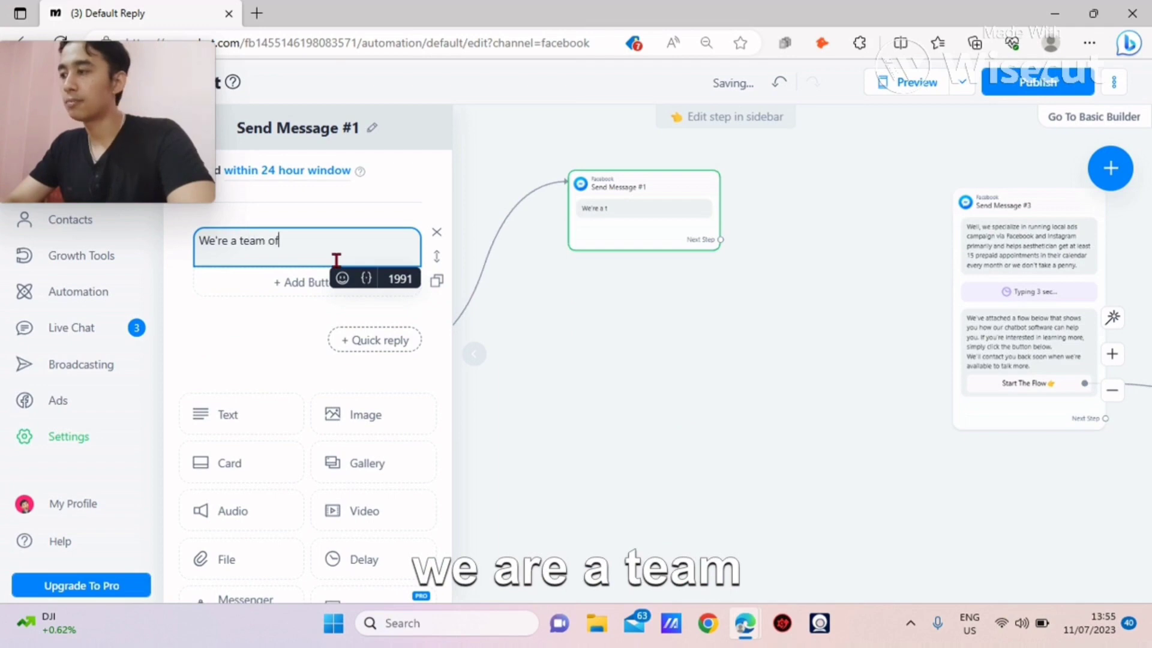
text(per)
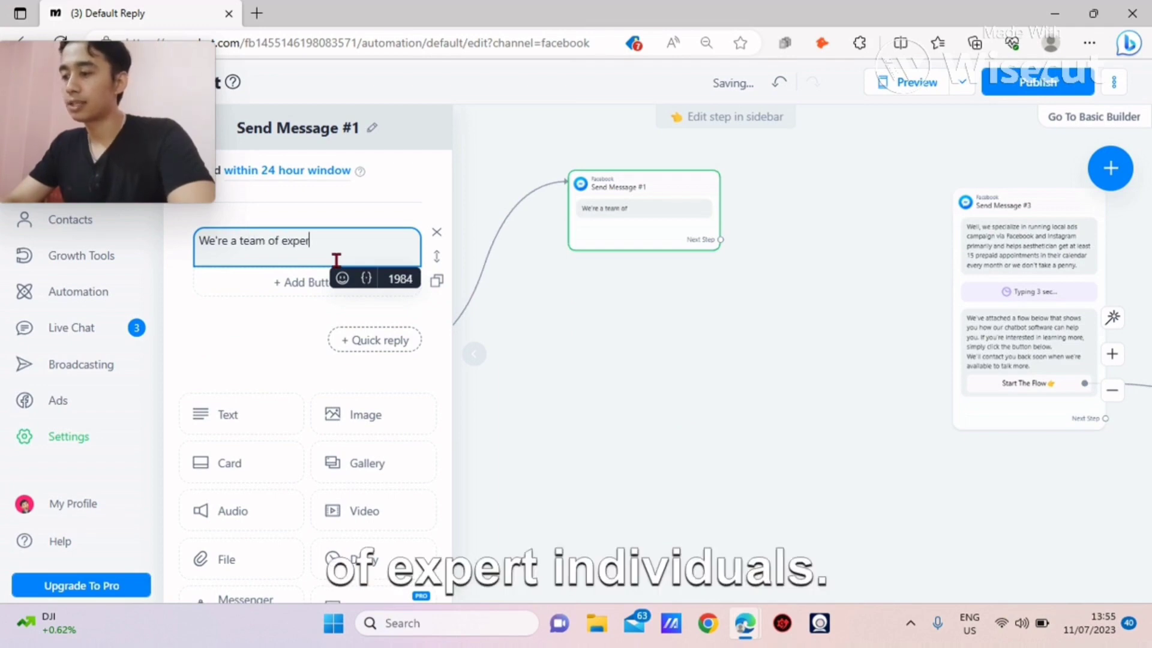
text(t individuals who)
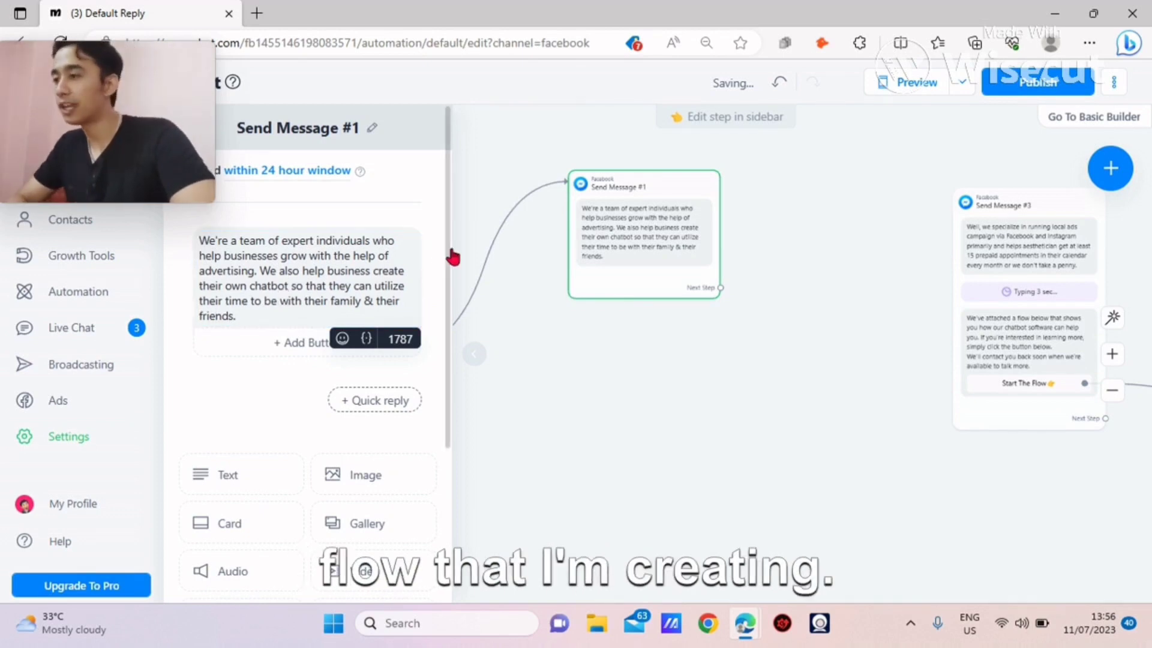
Step: Add a 3-second typing delay to Send Message #1, followed by the text "Choose the option below to learn more."
drag(450, 281, 449, 381)
click(360, 443)
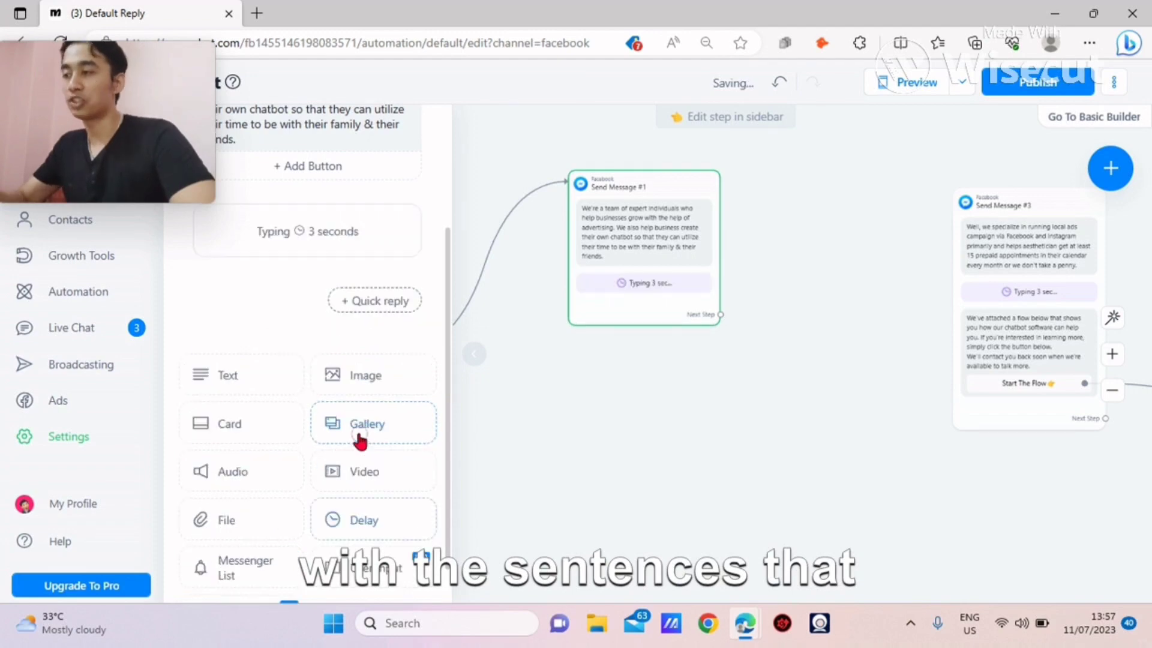
click(277, 377)
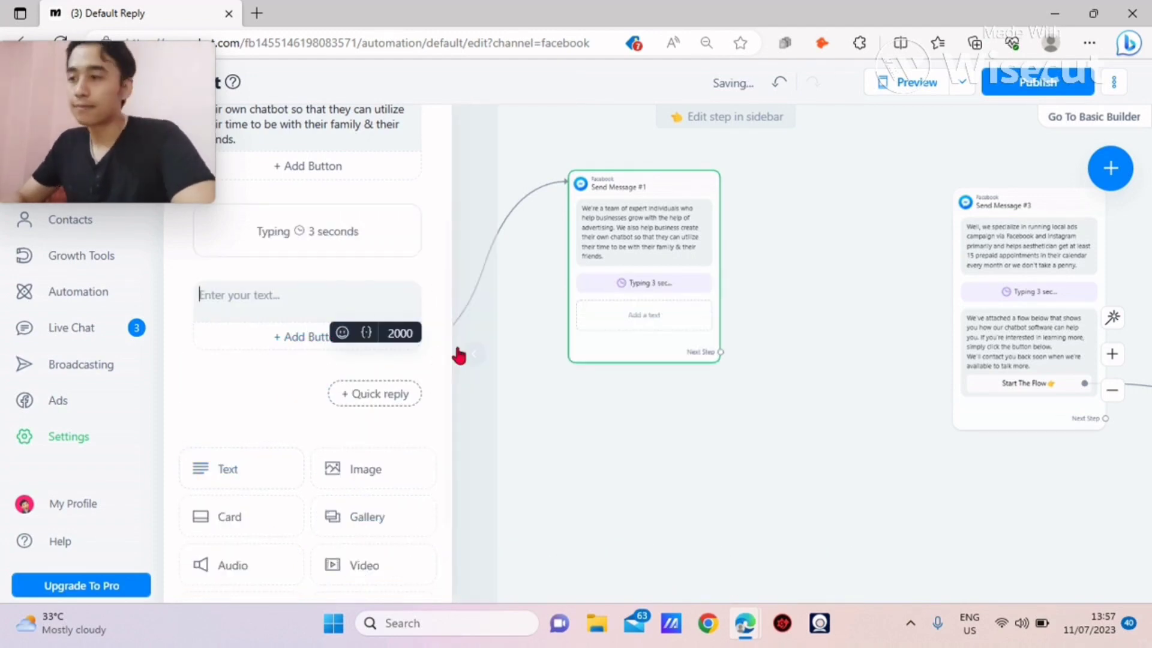
drag(448, 420, 449, 363)
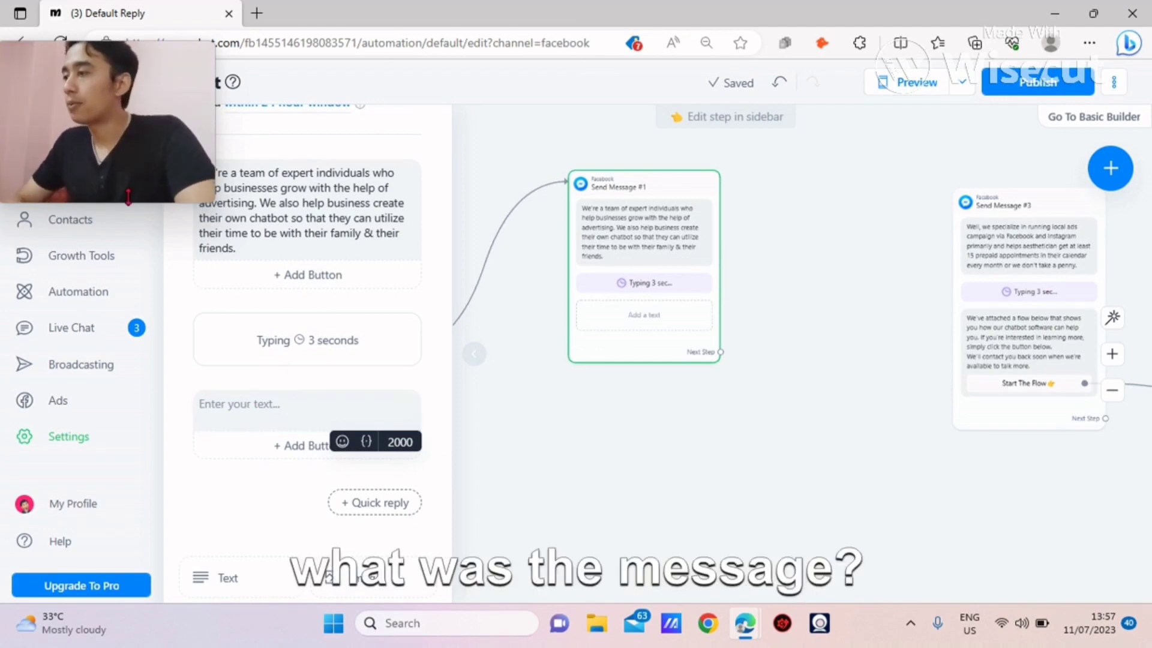
drag(128, 183, 1063, 626)
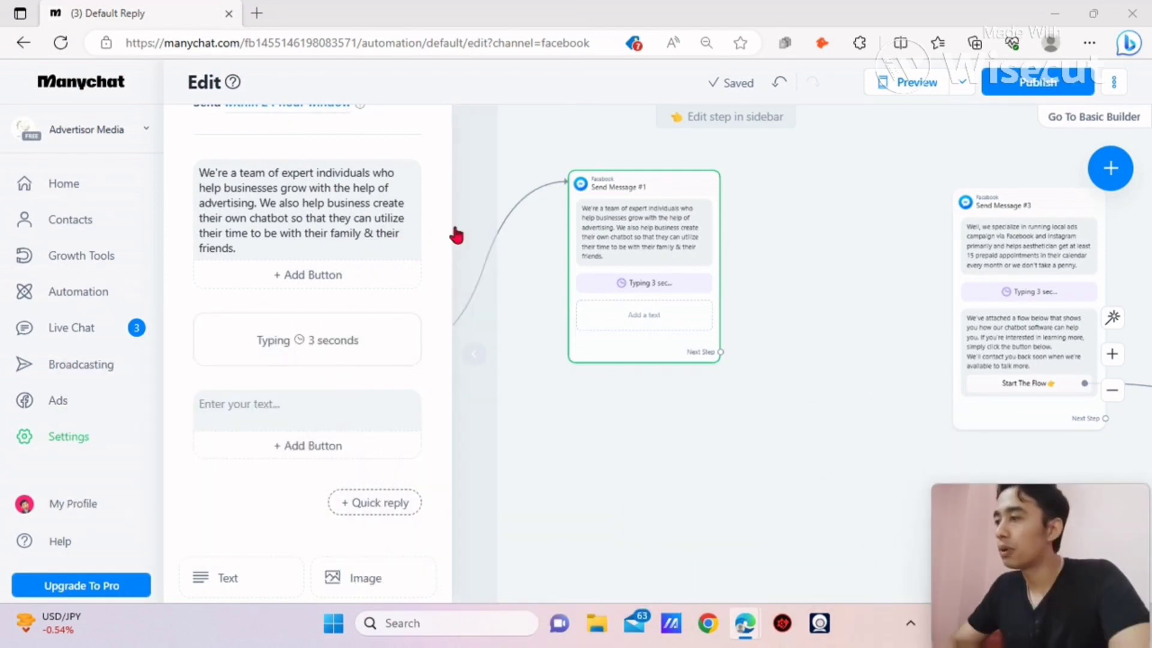
click(268, 411)
text(Choose the option below to learn more)
text(.)
Step: Add two buttons under the "Choose the option below" text, titled "Learn about ADS" and "Learn about Chatbots"
click(300, 447)
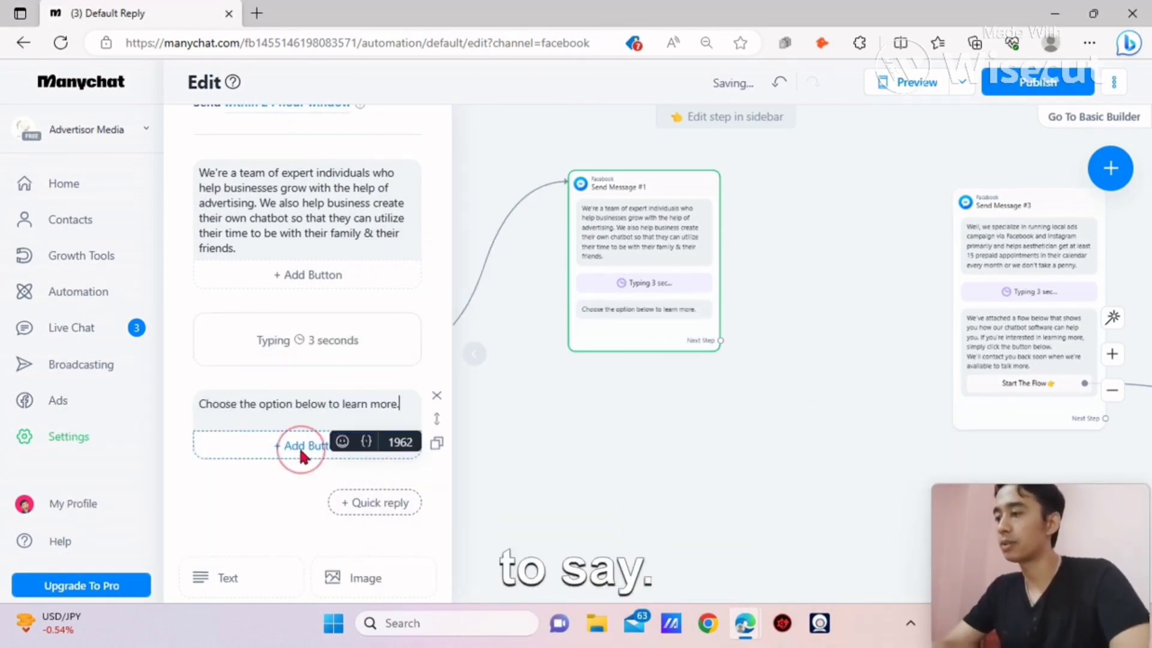
key(BackSpace)
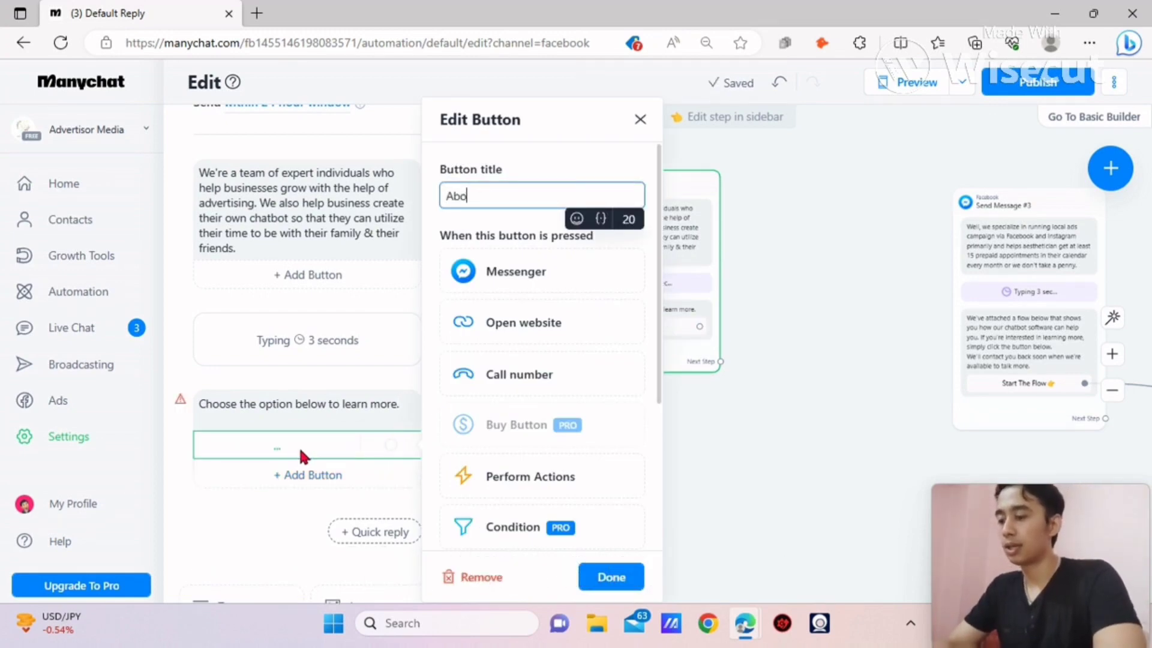
text(Learn )
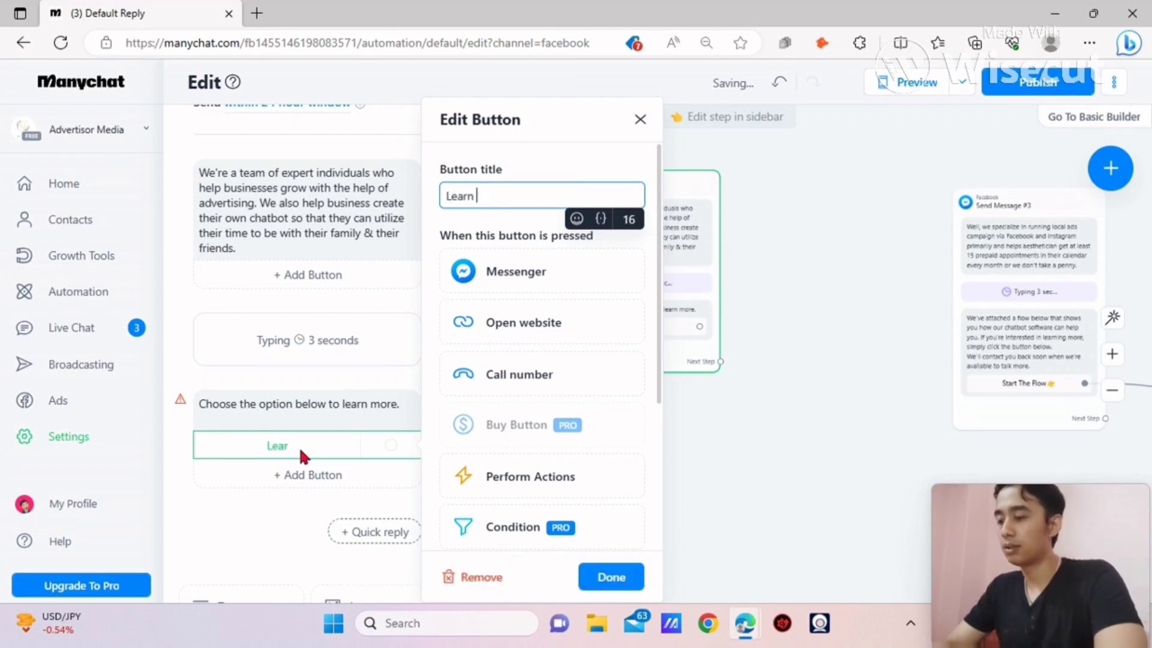
text(about ADS)
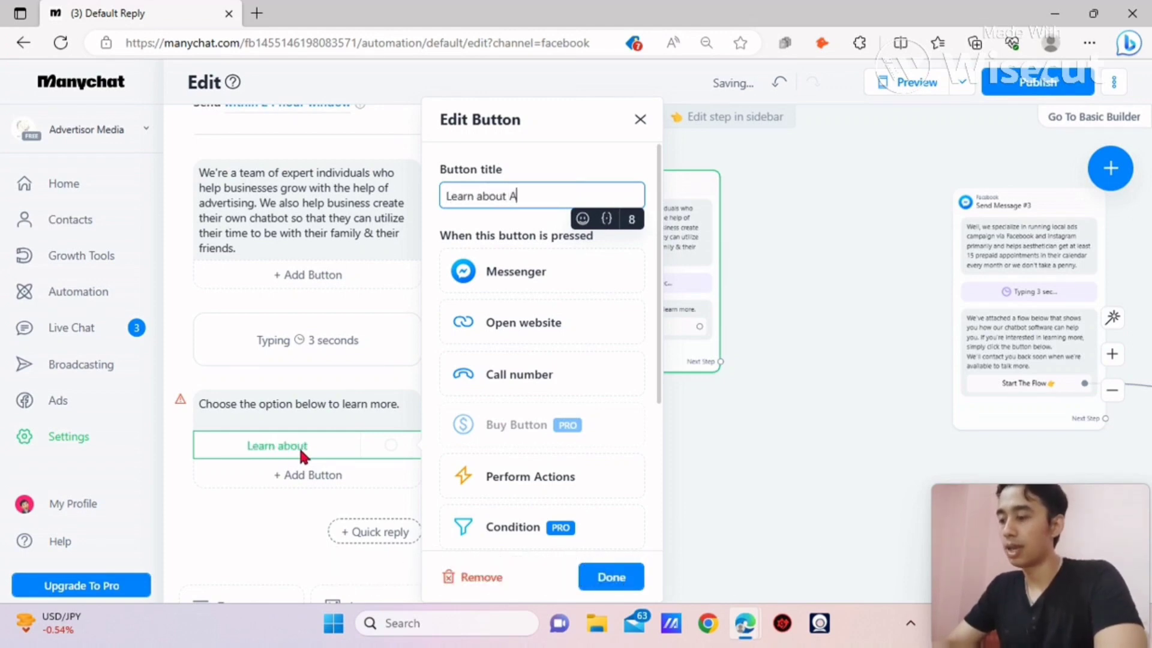
click(283, 475)
click(283, 475)
text(Learn abo)
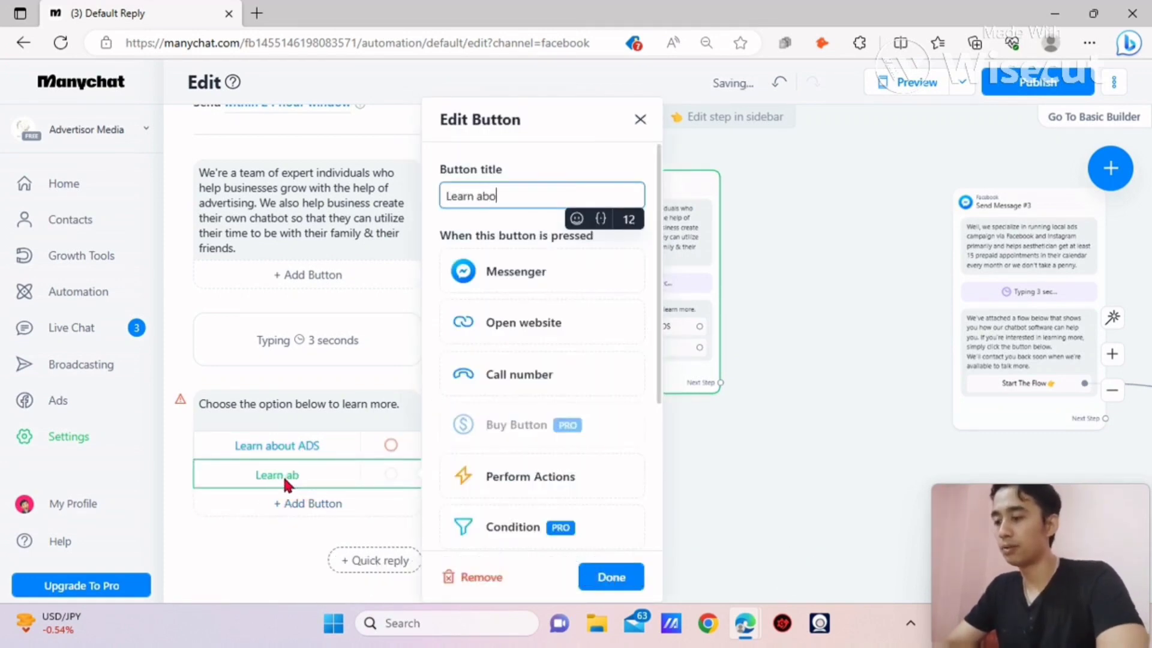
text(ut Chatbots)
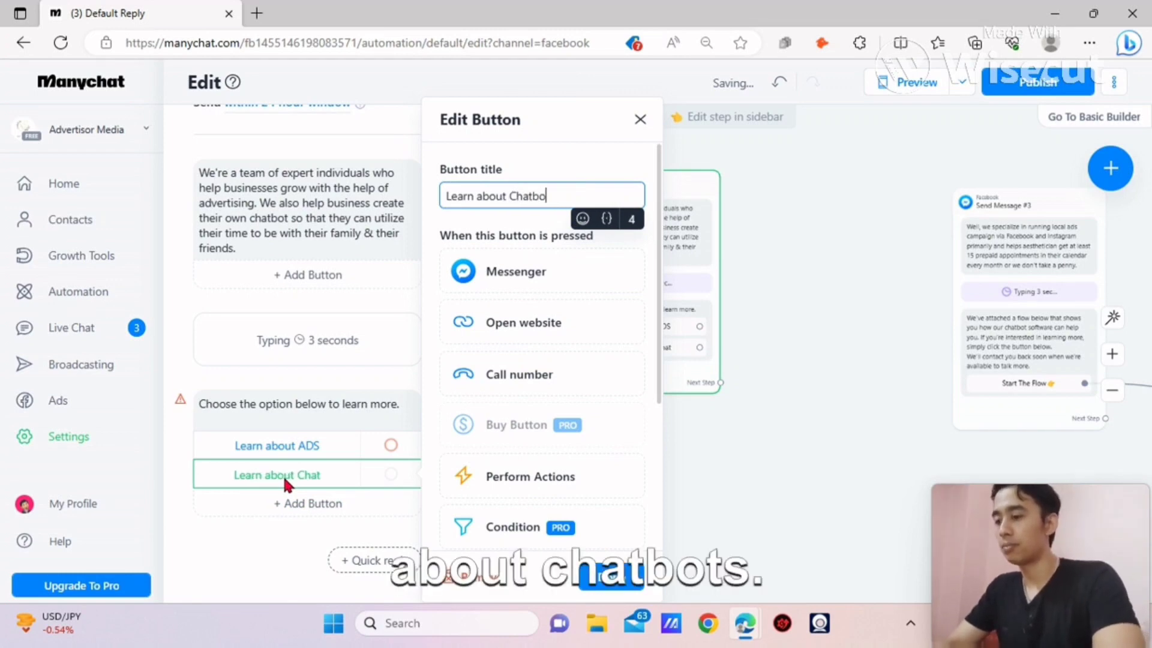
Step: Add a third button titled "Schedule for a call" under the "Choose the option below to learn more." text
click(292, 508)
click(293, 507)
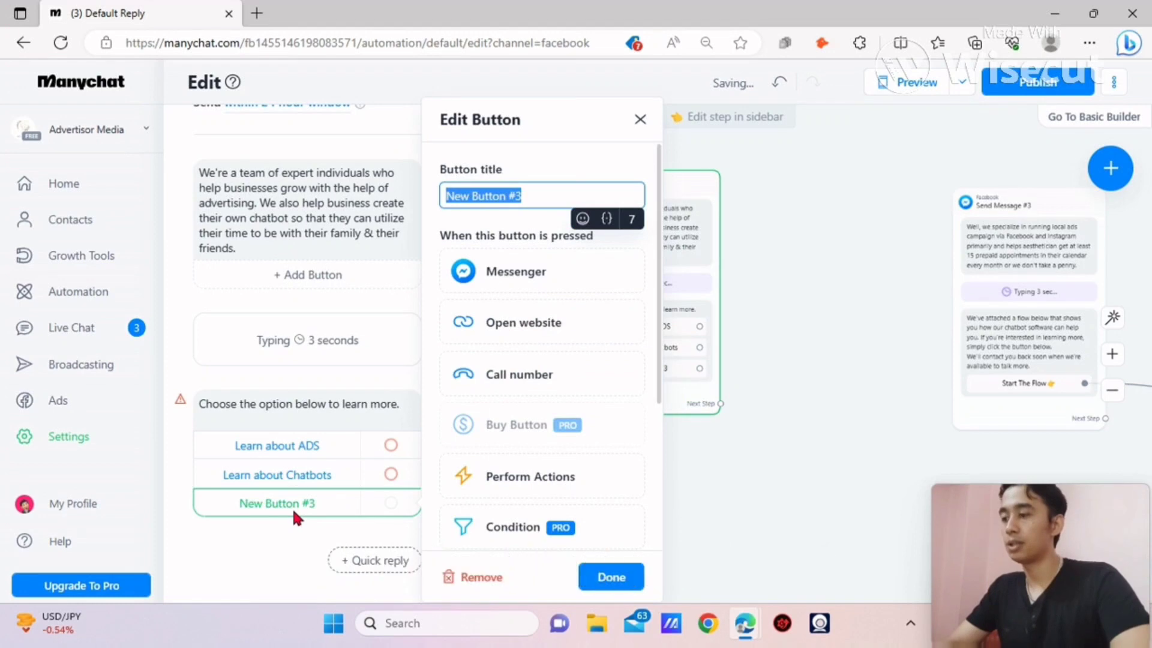
text(Schedu)
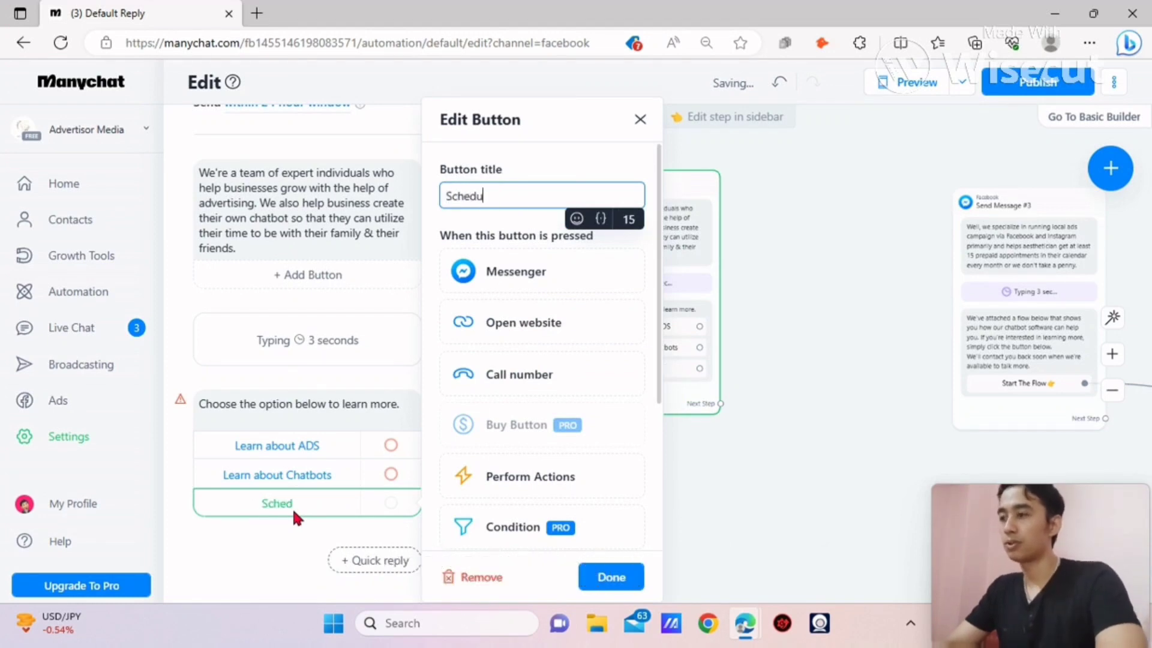
text(le for a call)
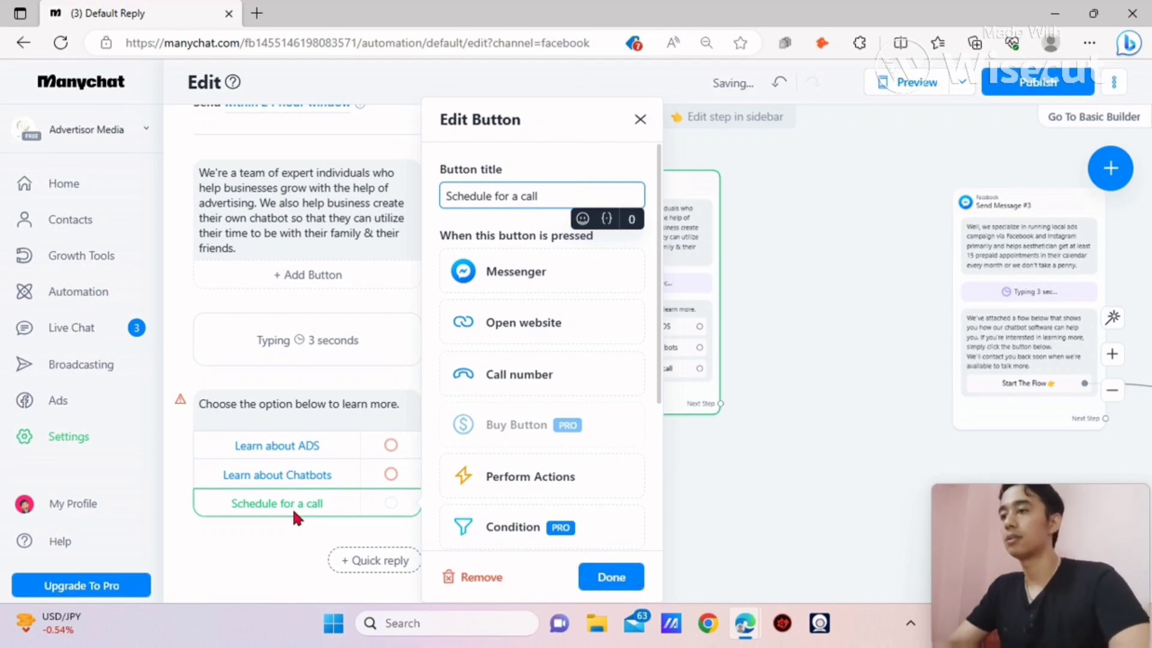
click(299, 395)
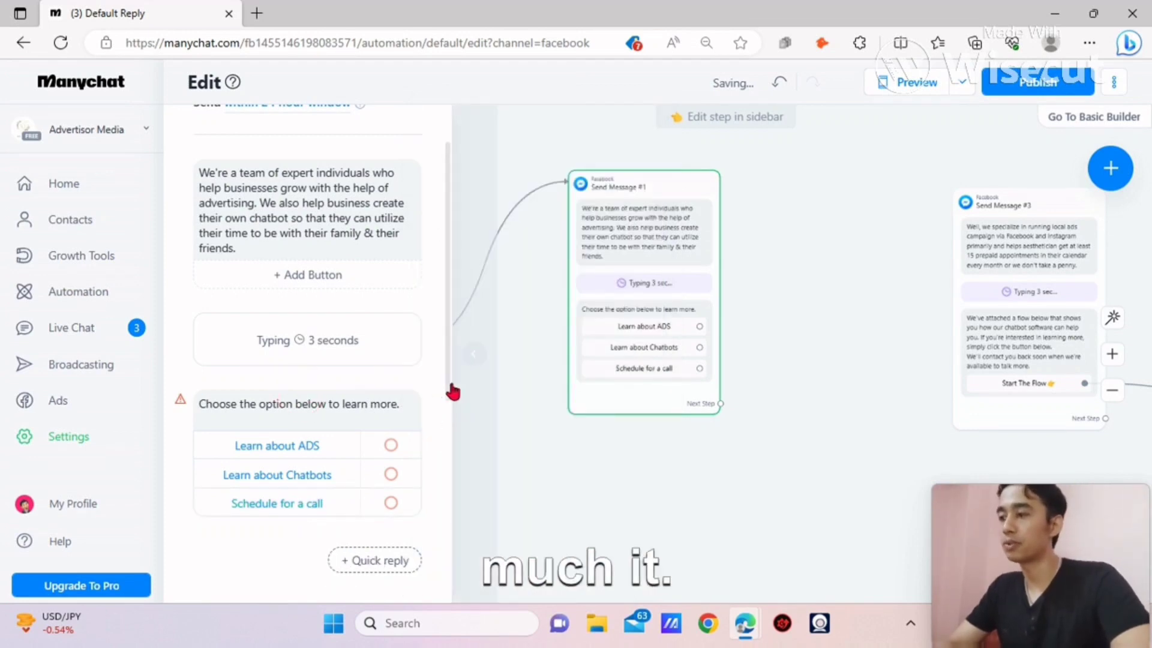
Step: Add a typing delay of 2 seconds to Send Message #1 and place it above the introduction text
click(447, 387)
drag(454, 410, 450, 468)
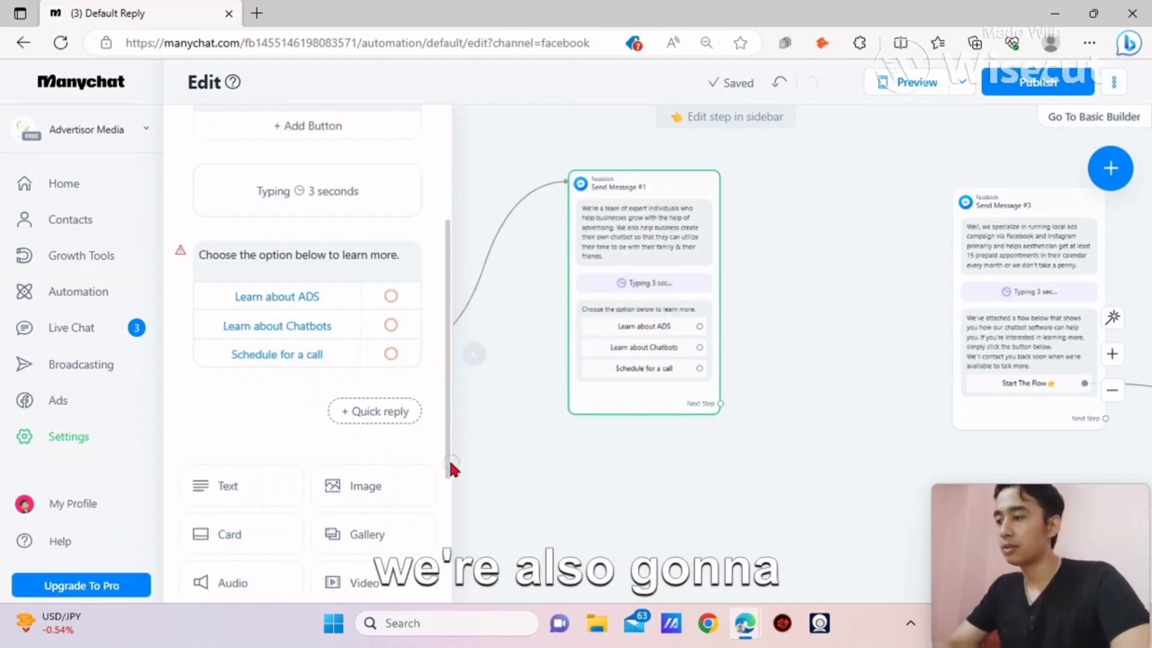
click(437, 216)
drag(437, 270, 365, 90)
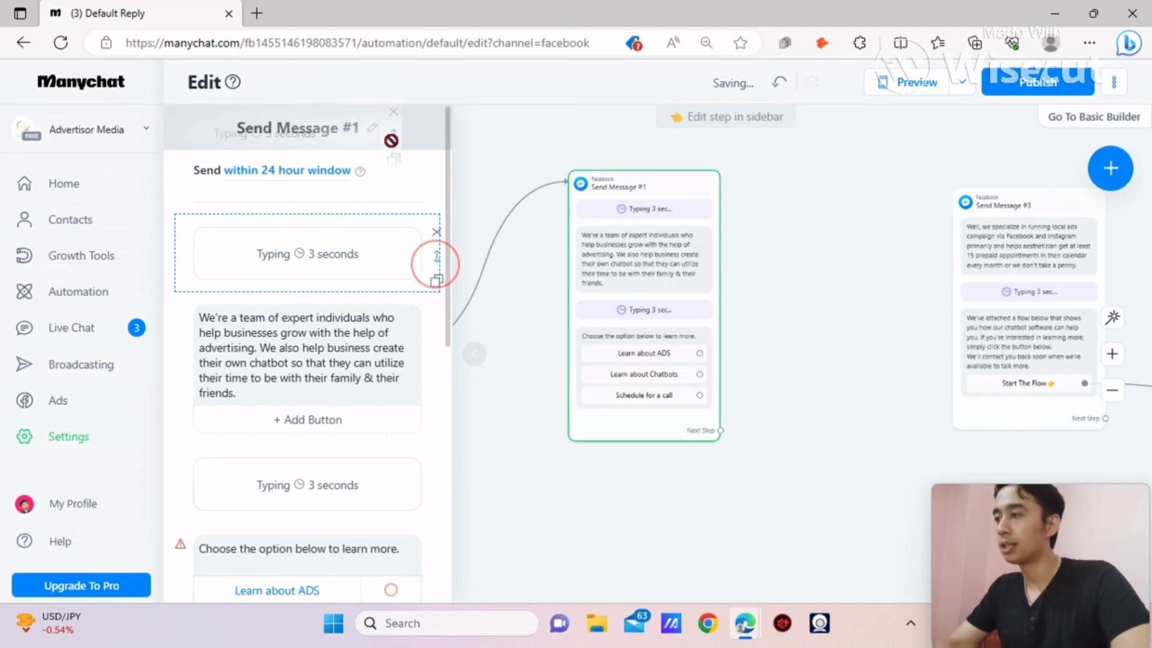
click(372, 243)
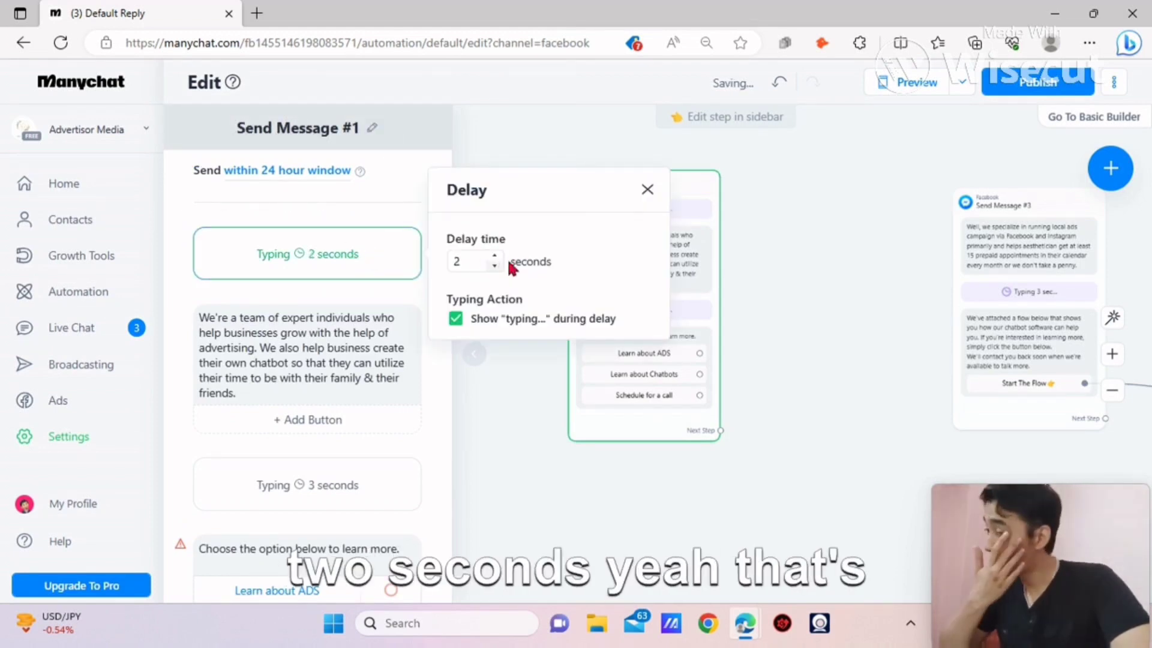
click(648, 189)
click(474, 369)
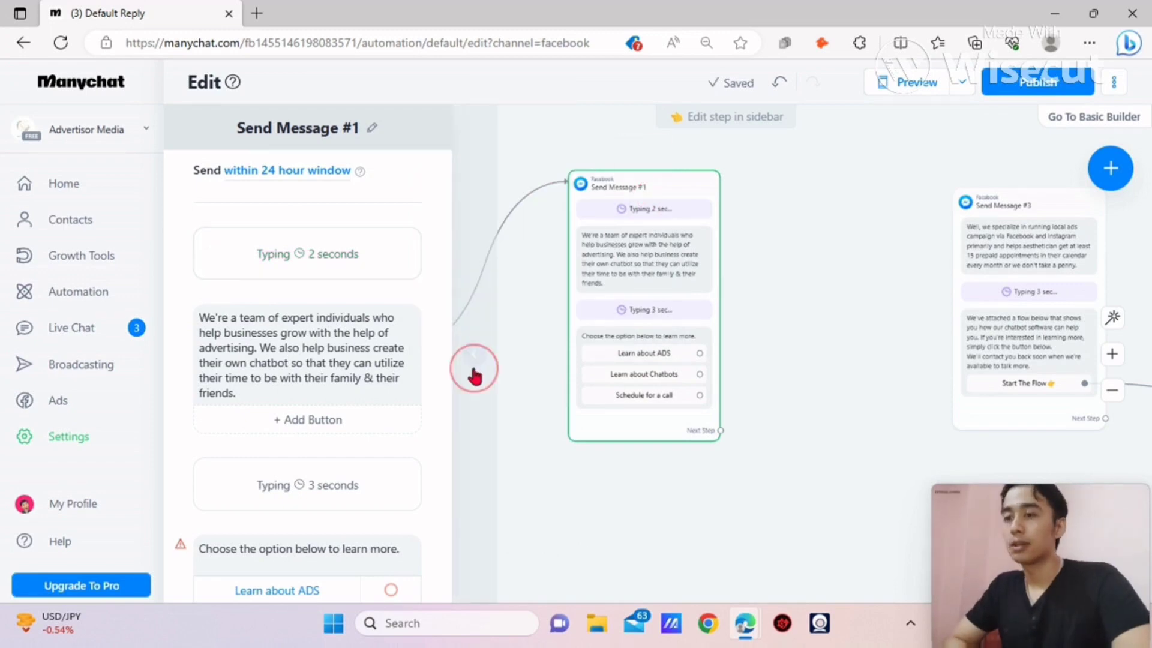
Step: Link the Blog button to a new Messenger message and add a gallery to that message
click(434, 236)
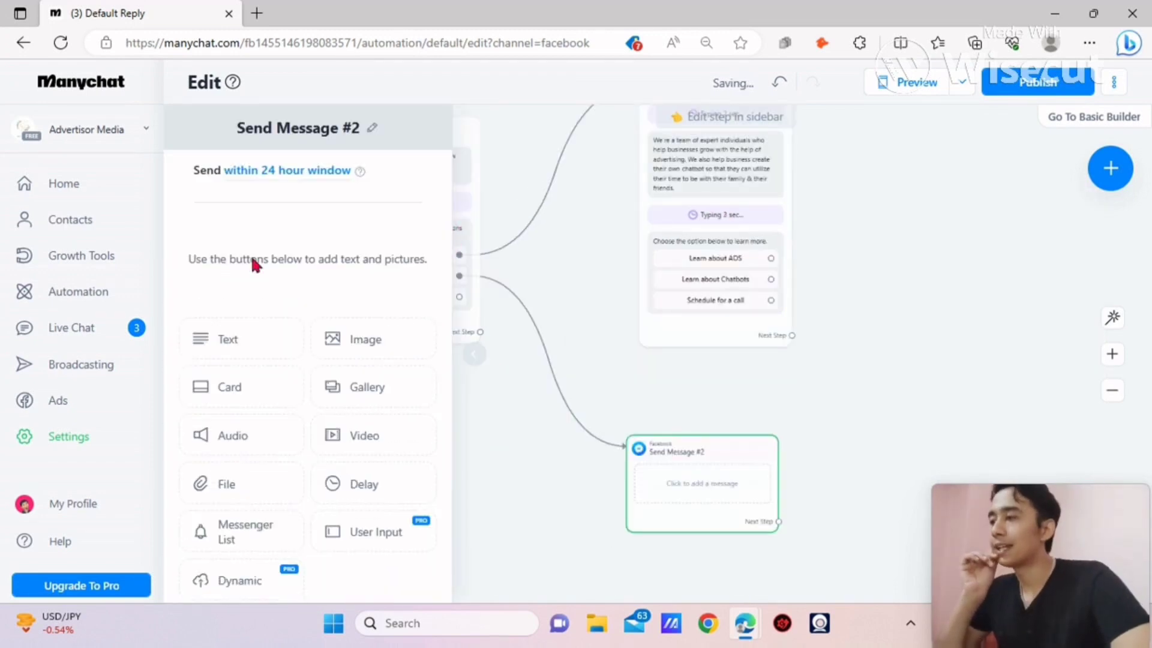
drag(449, 281, 462, 337)
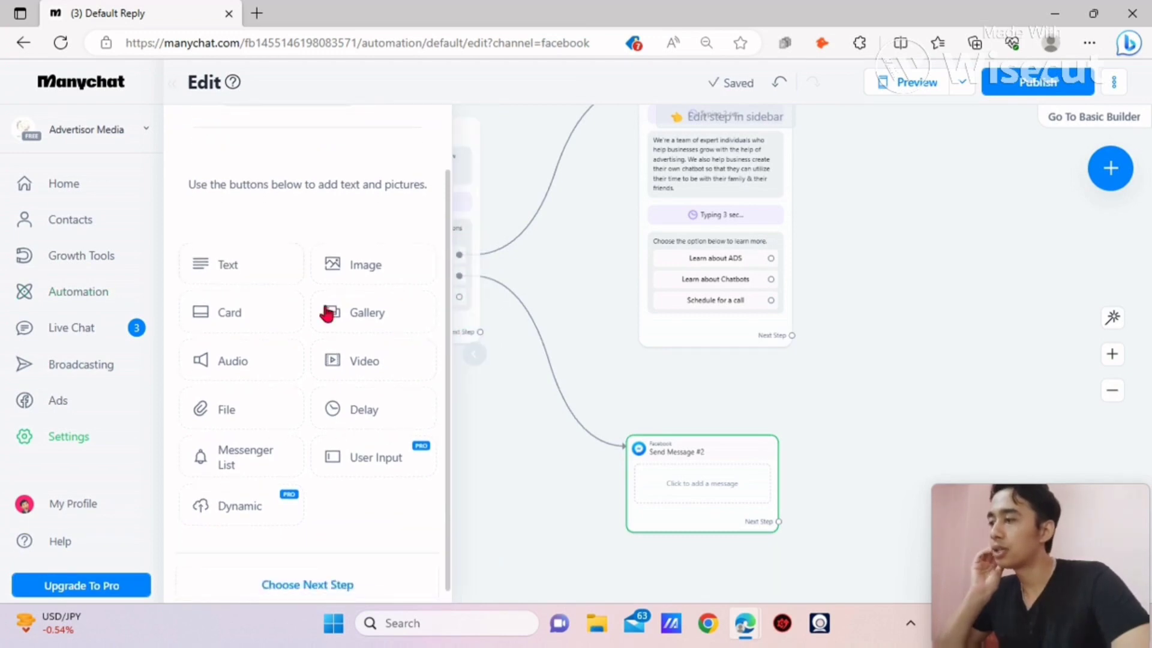
click(362, 313)
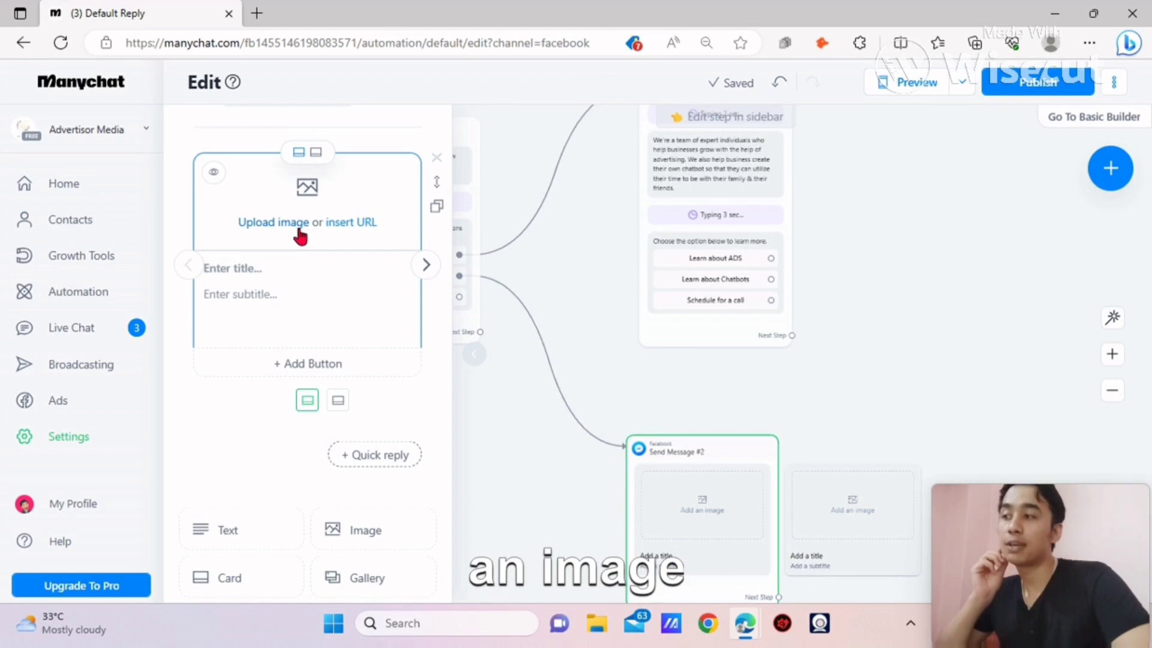
Step: Upload the Instagram and Facebook picture from the Saved Pictures folder as the first gallery card's image
click(298, 226)
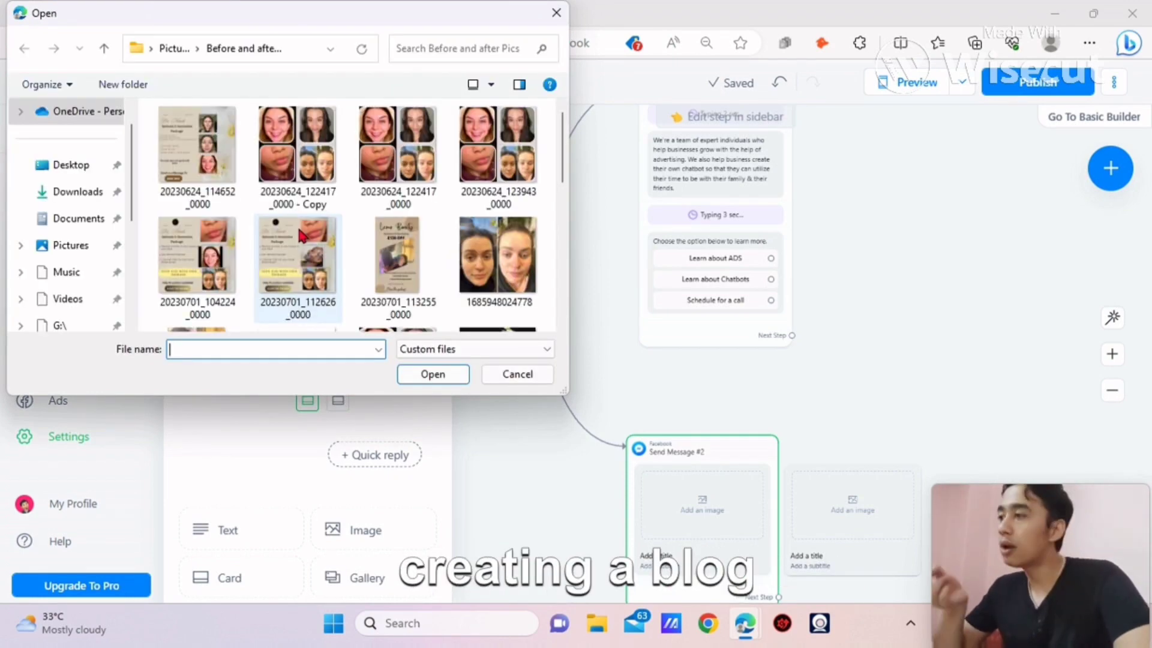
click(72, 244)
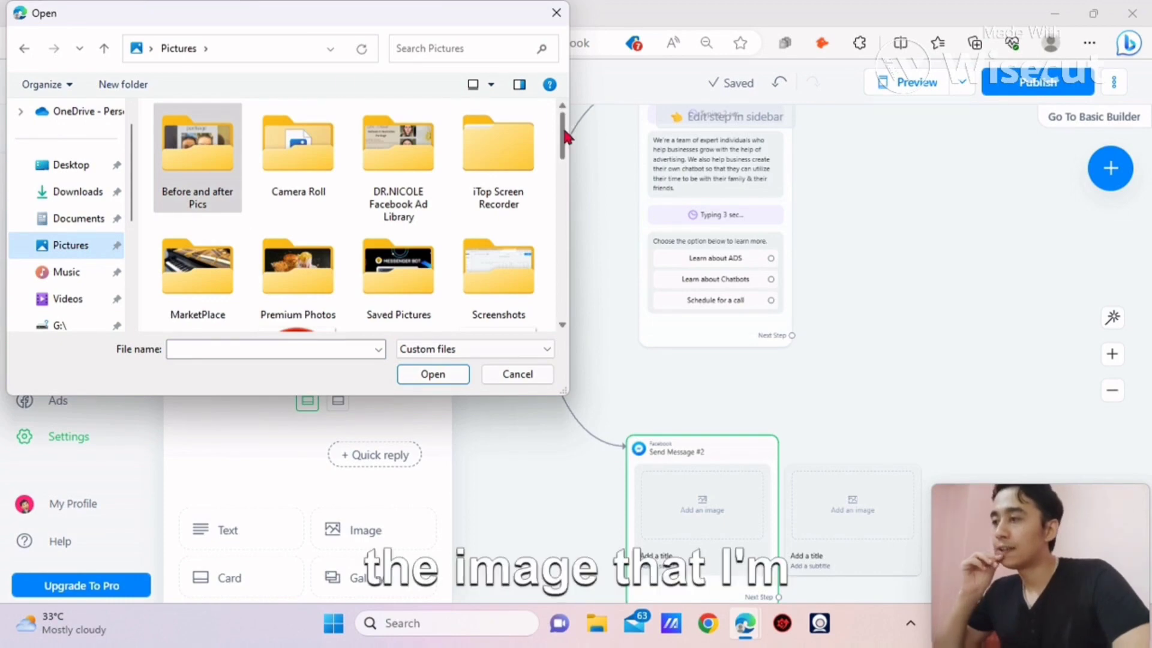
drag(563, 124, 573, 243)
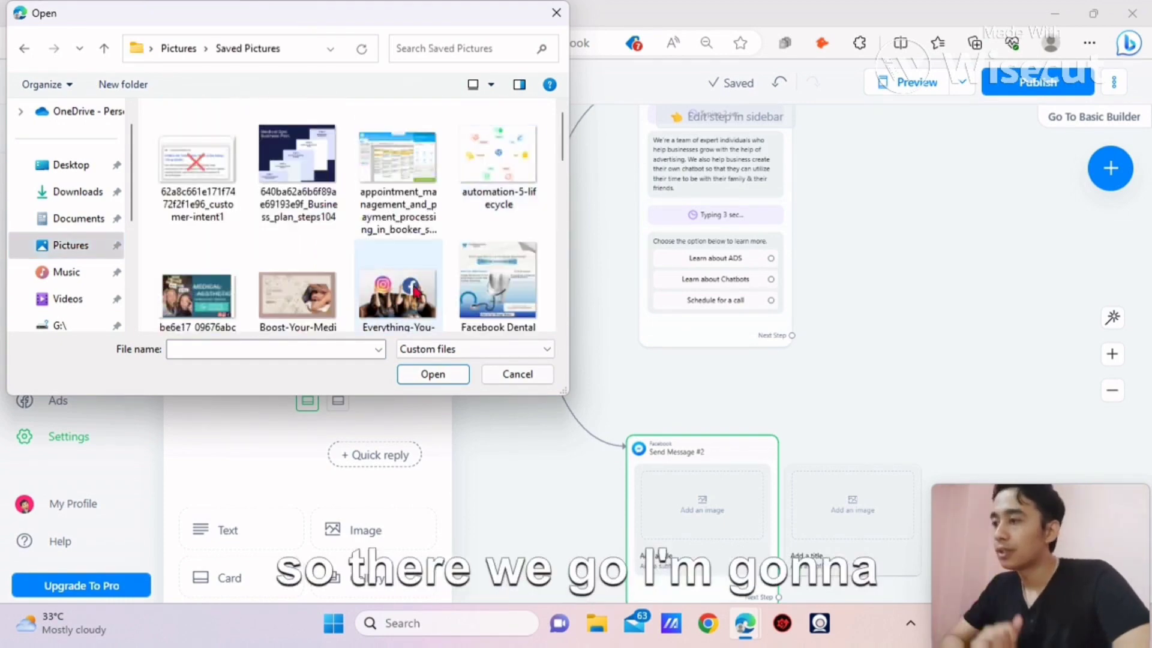
click(398, 258)
click(433, 375)
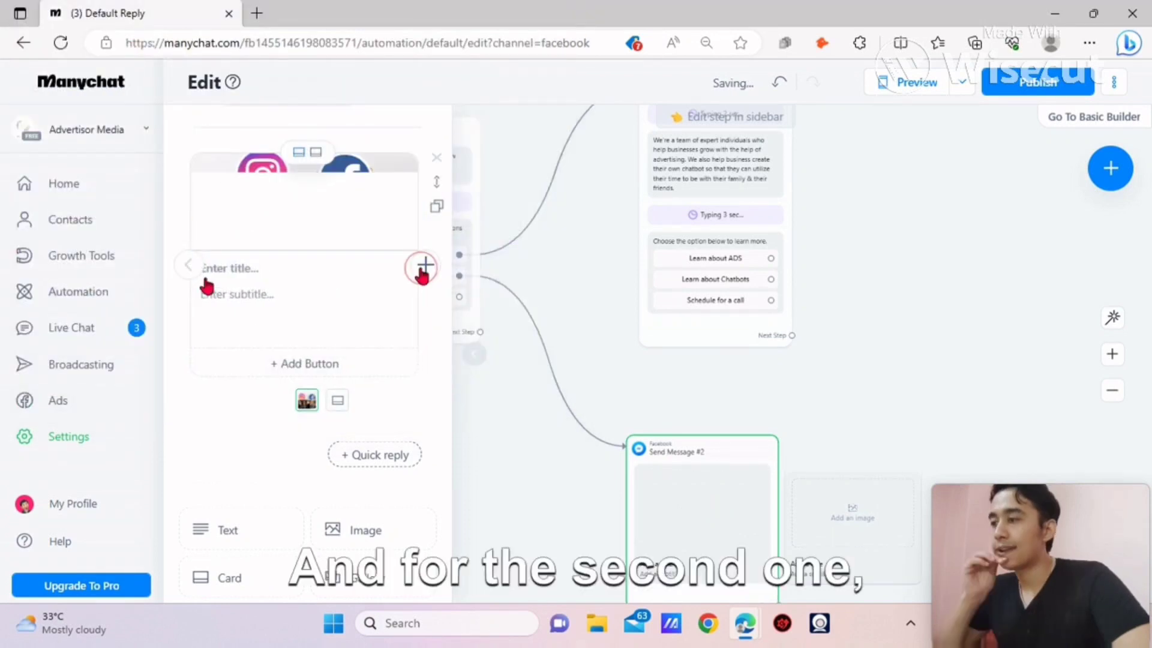
Step: Upload the pngtree chatbot messenger concept image from the Pictures folder as the second gallery card's image
click(424, 267)
click(273, 219)
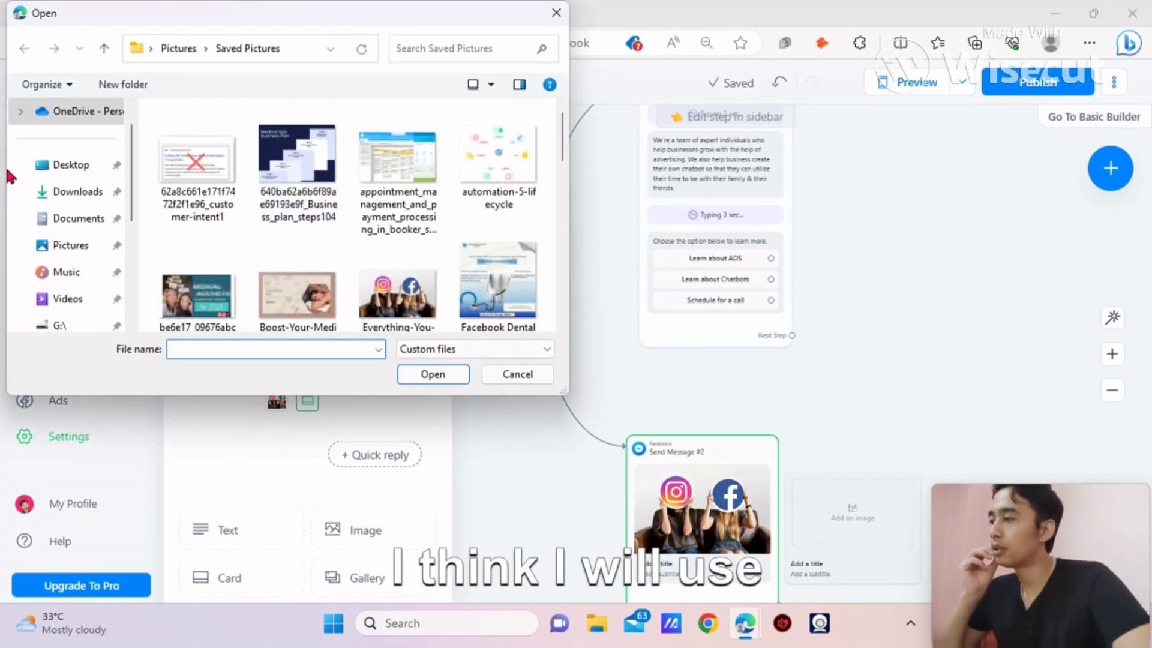
click(90, 246)
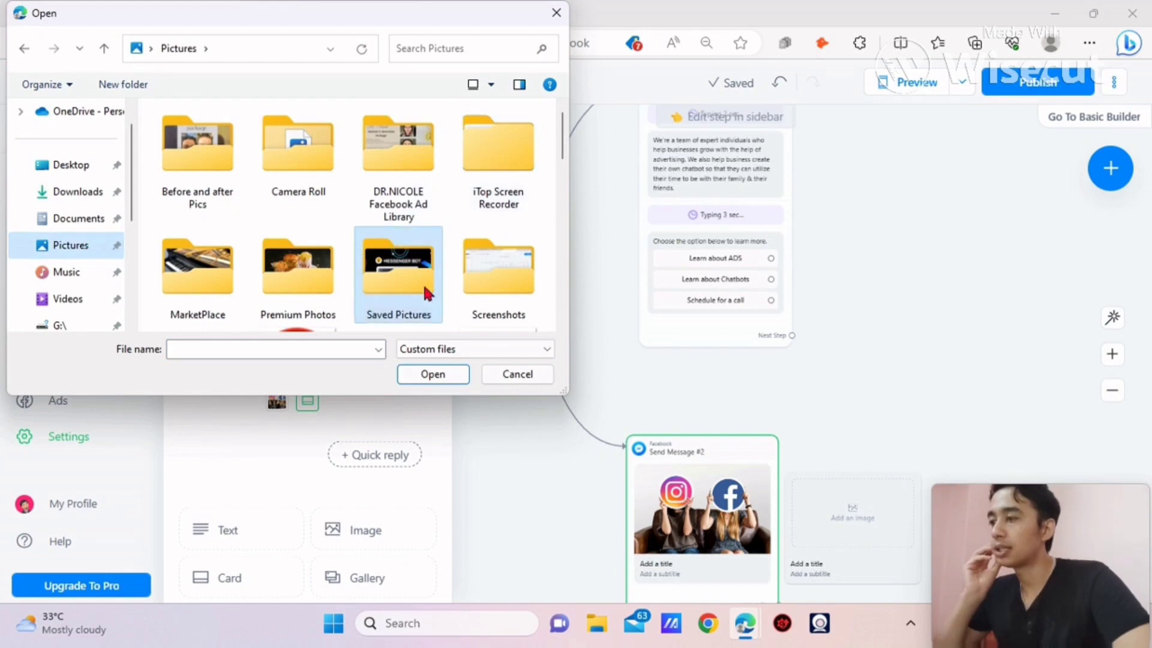
double_click(427, 294)
mouse_move(563, 150)
mouse_down()
mouse_move(576, 290)
mouse_move(543, 145)
mouse_up()
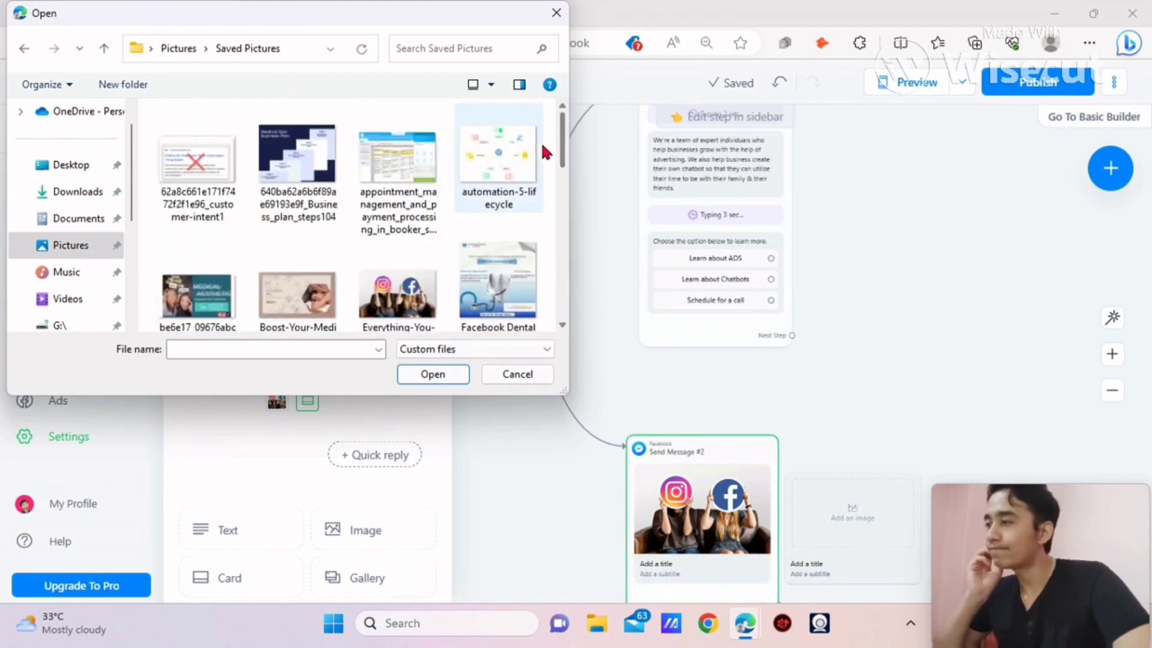
click(64, 250)
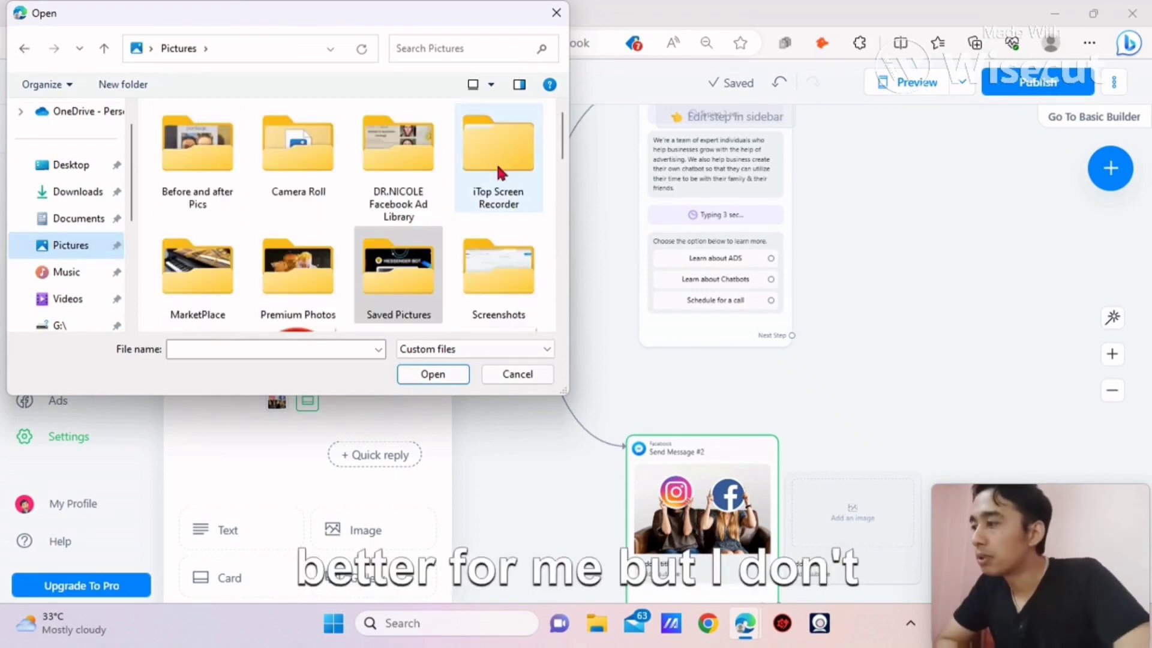
drag(561, 127, 582, 257)
click(412, 158)
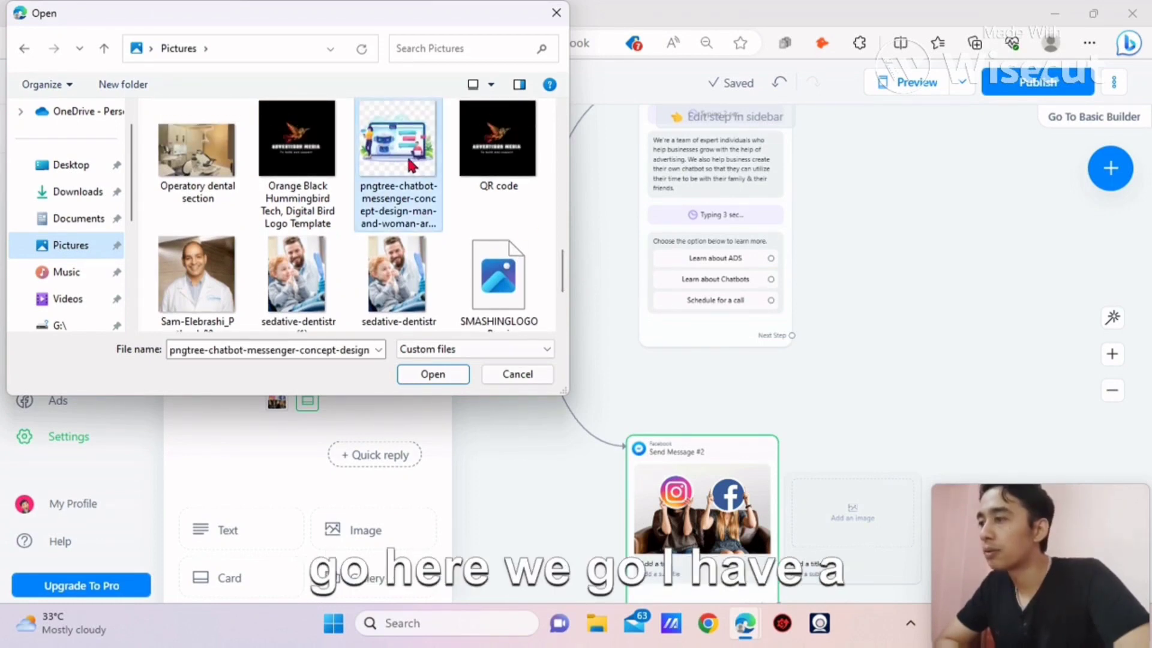
click(427, 375)
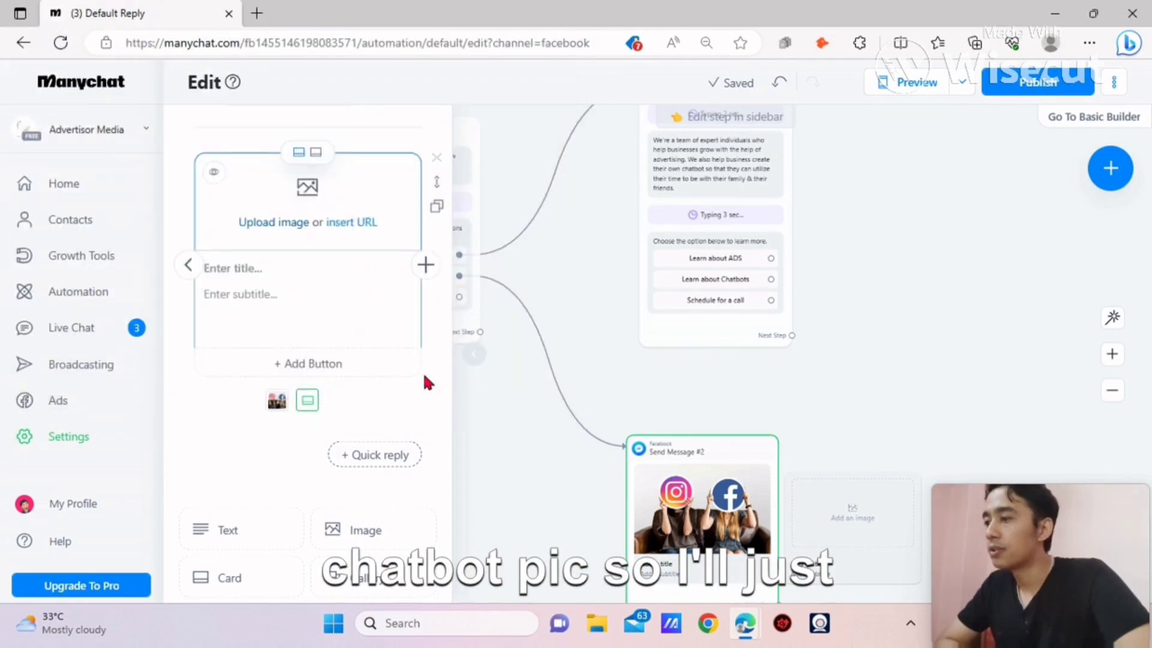
Step: Title the first card "The Power Of Facebook & Instagram Ads" with subtitle "Unleash the power of advertising and grow your business into a larger scale."
click(184, 265)
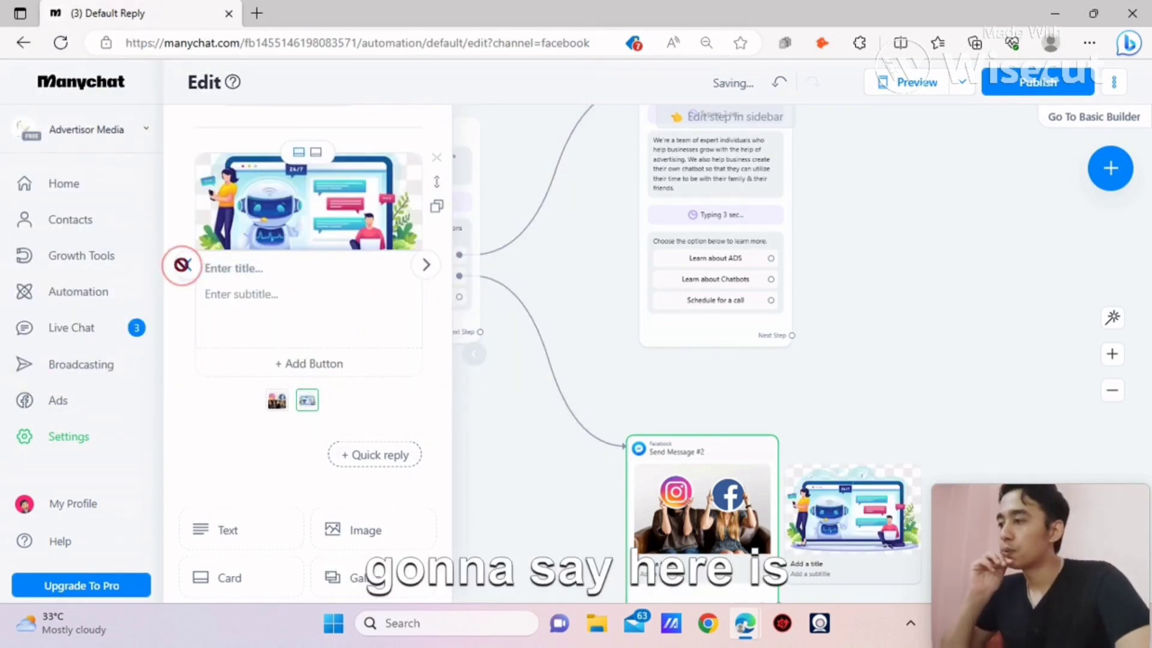
click(214, 296)
text(The )
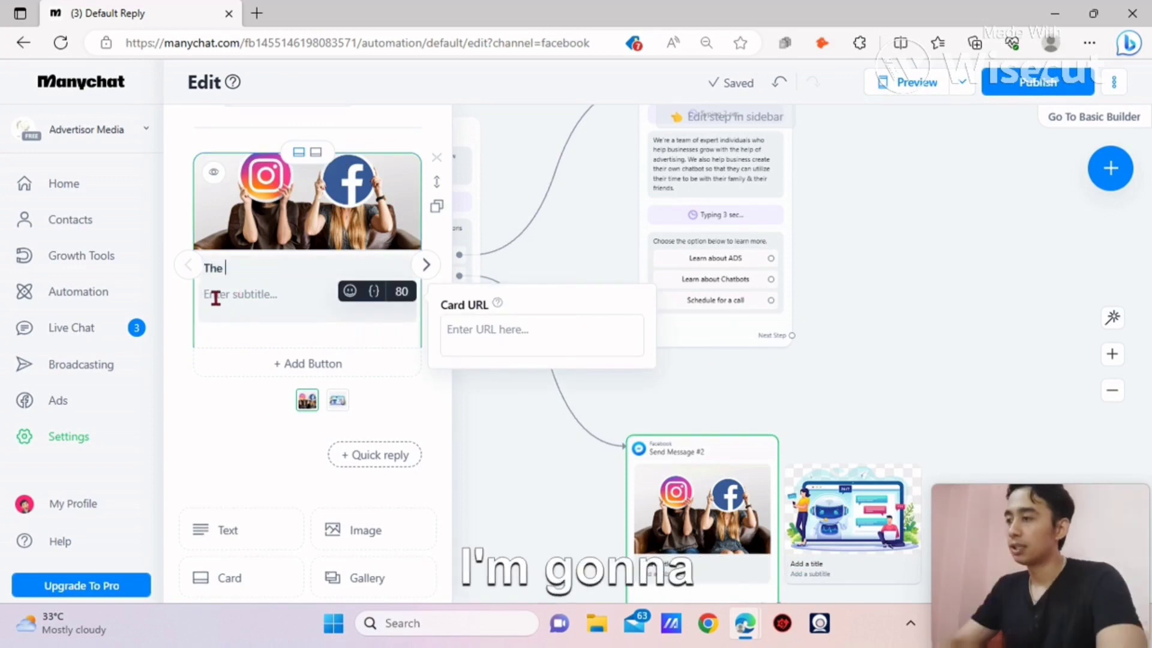
text(Powe)
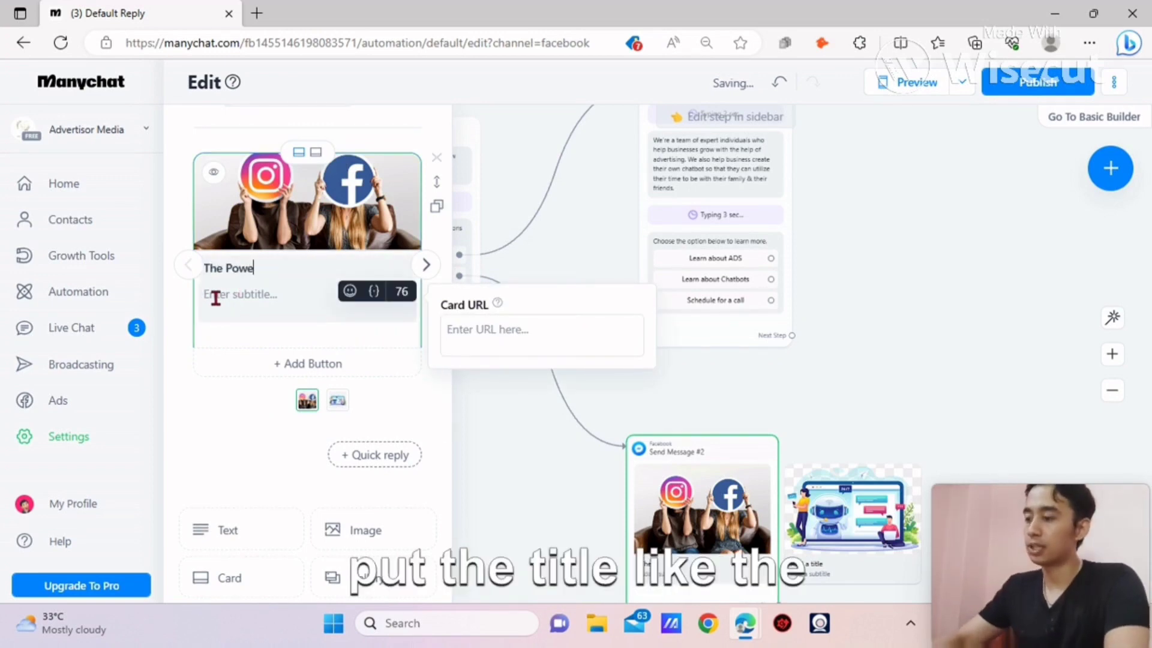
text(r Of)
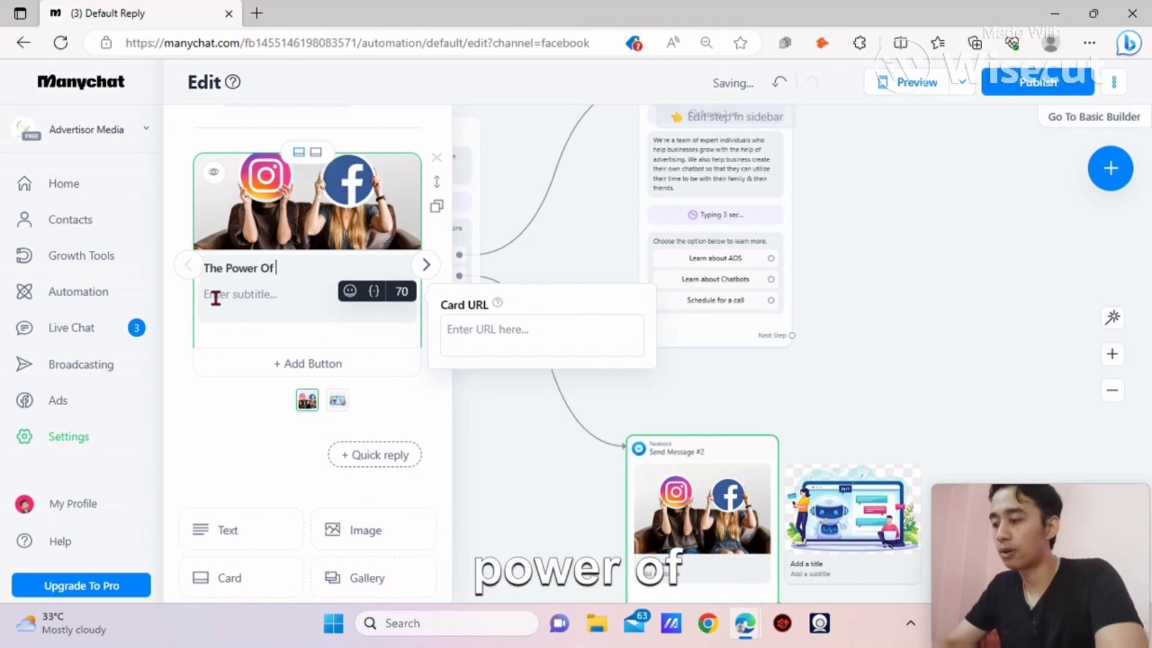
text( Facebook & Instagram Ads)
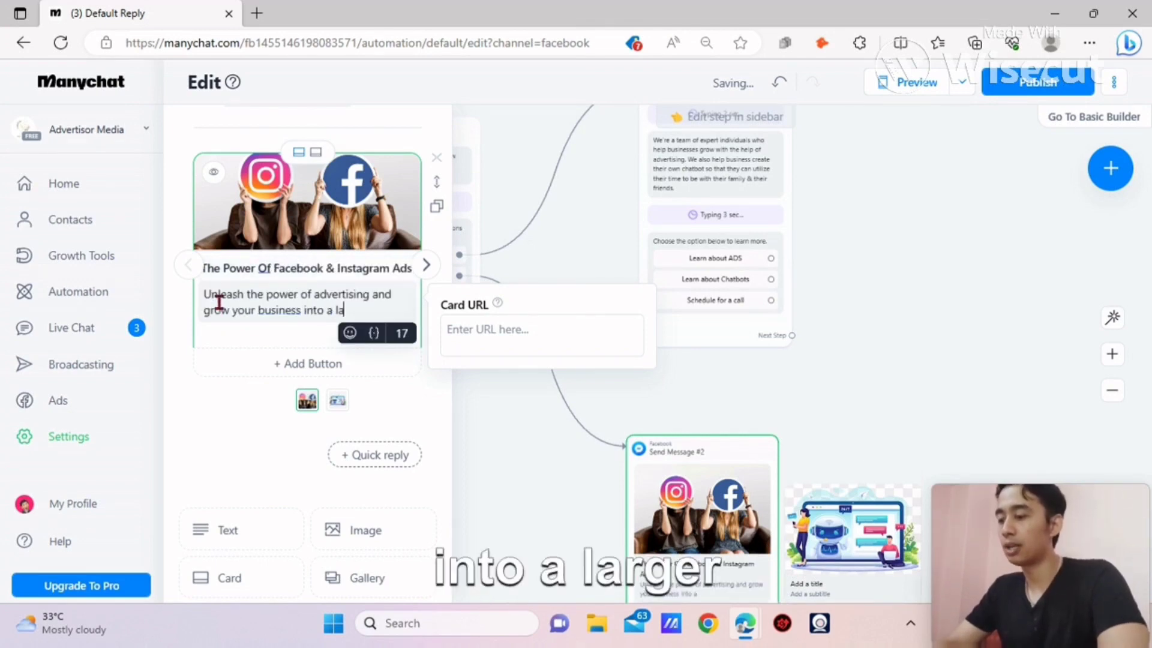
text(rger scale.)
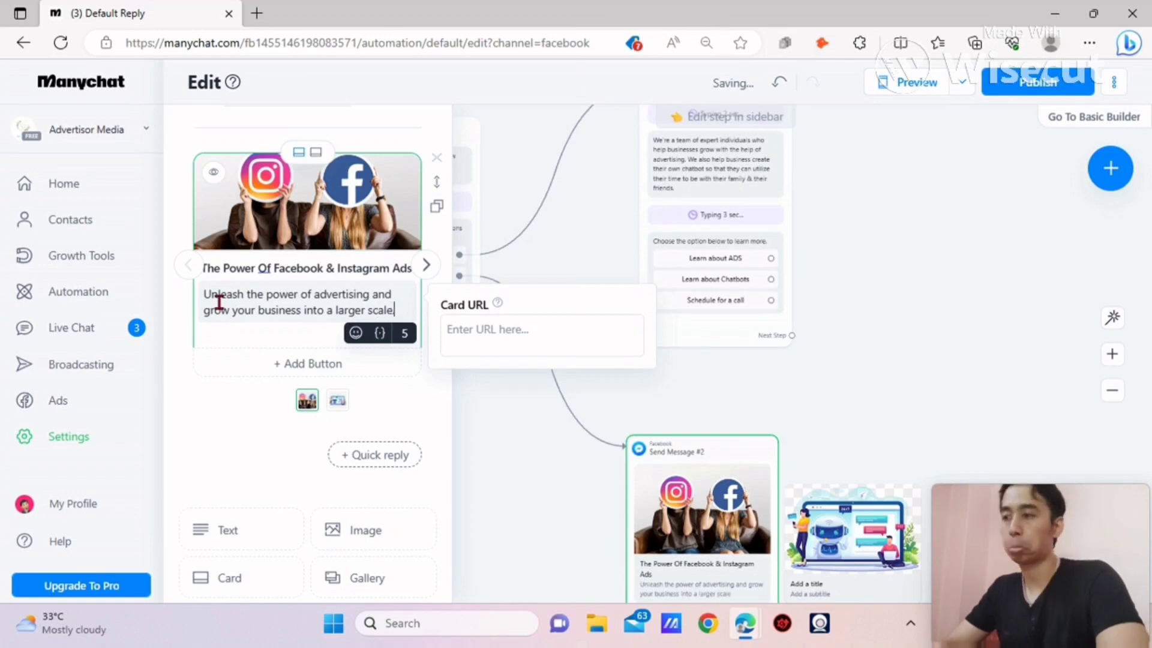
Step: Title the second card "Enhanced Chatbot for your Business" with subtitle "Create a personalize chatbots that can assist your customer for 24/7."
click(422, 273)
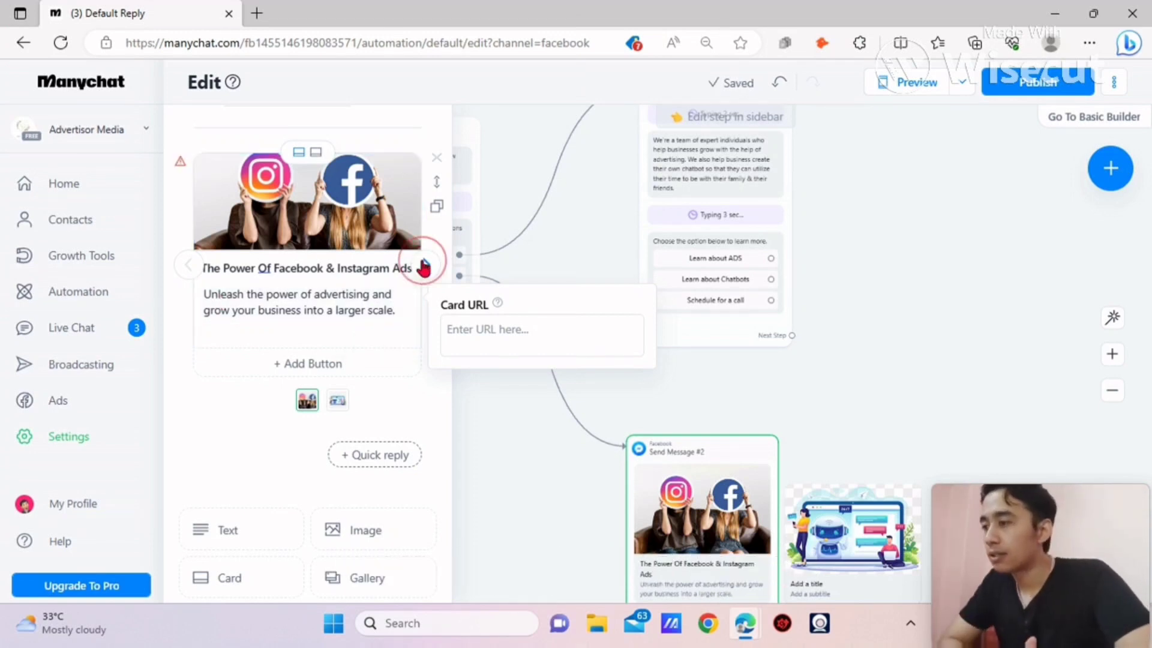
click(426, 264)
click(273, 266)
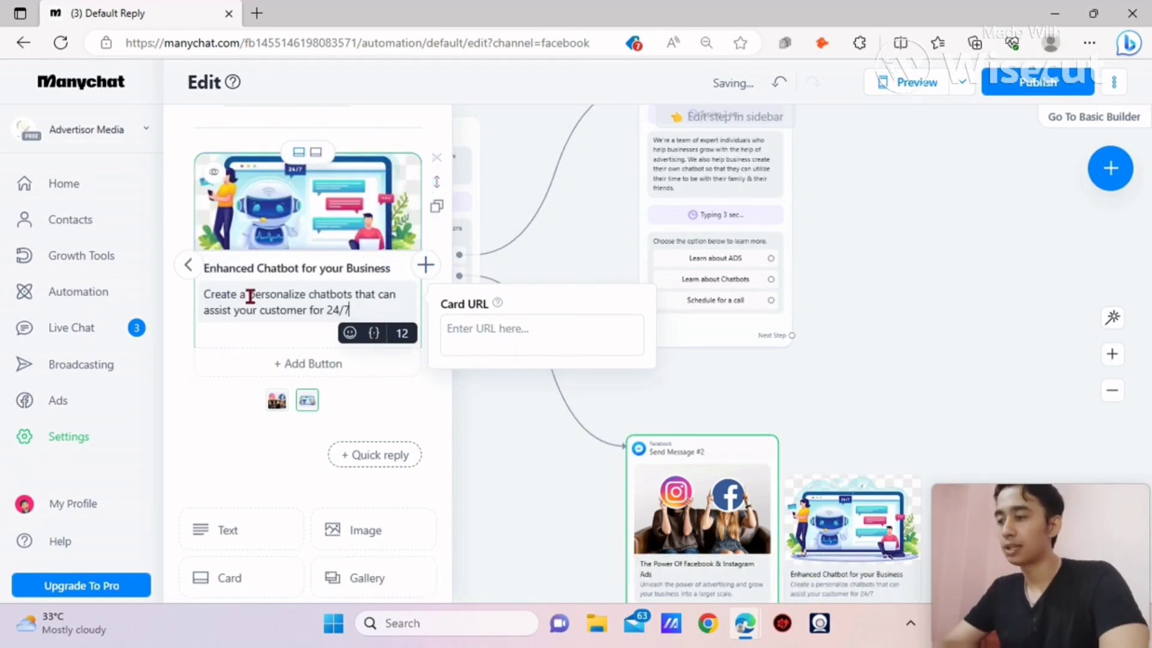
text(.)
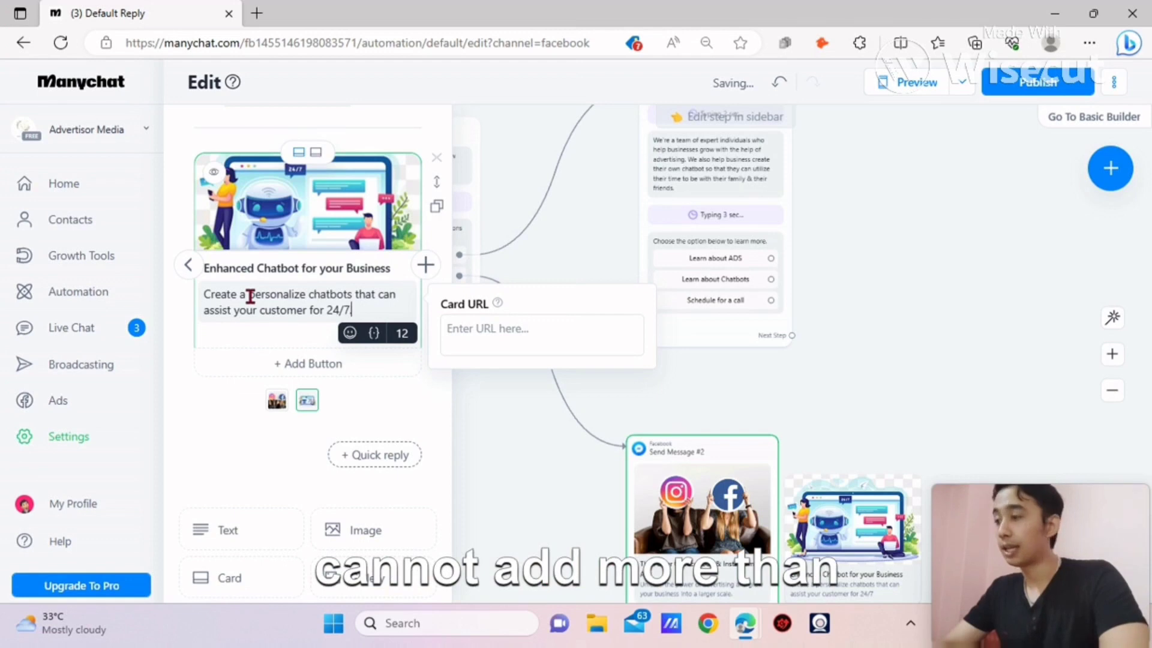
click(472, 401)
Step: Link the Website button to a new Messenger message reading "Click the button below and head over to our website to learn more about us."
drag(562, 425, 515, 319)
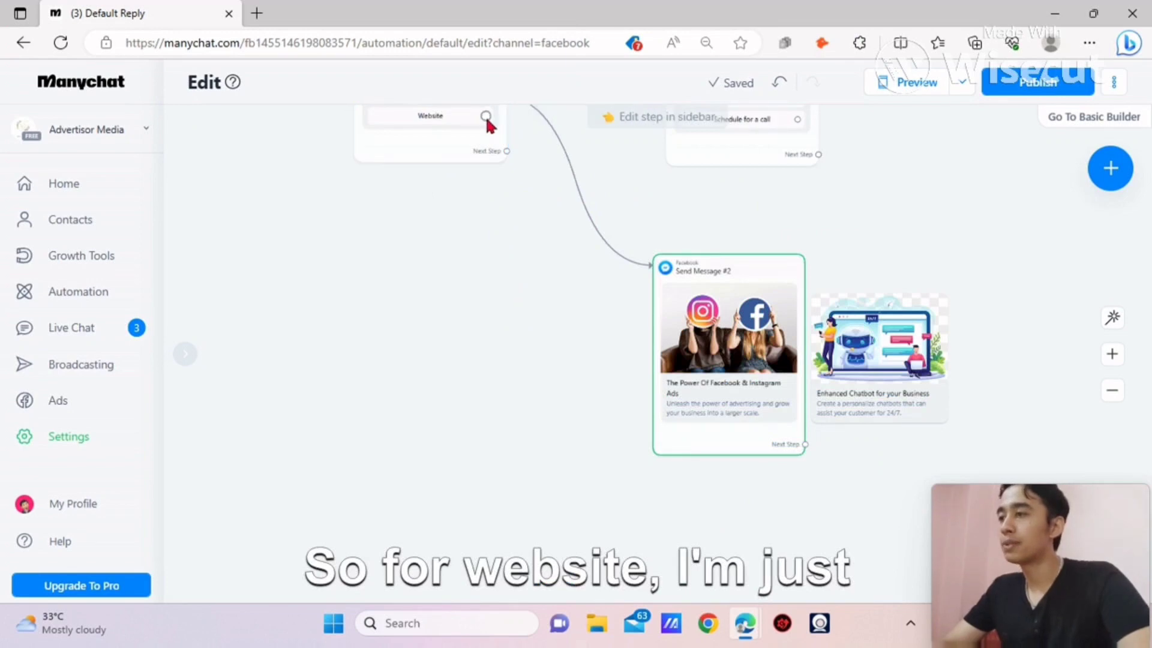
drag(485, 116, 524, 386)
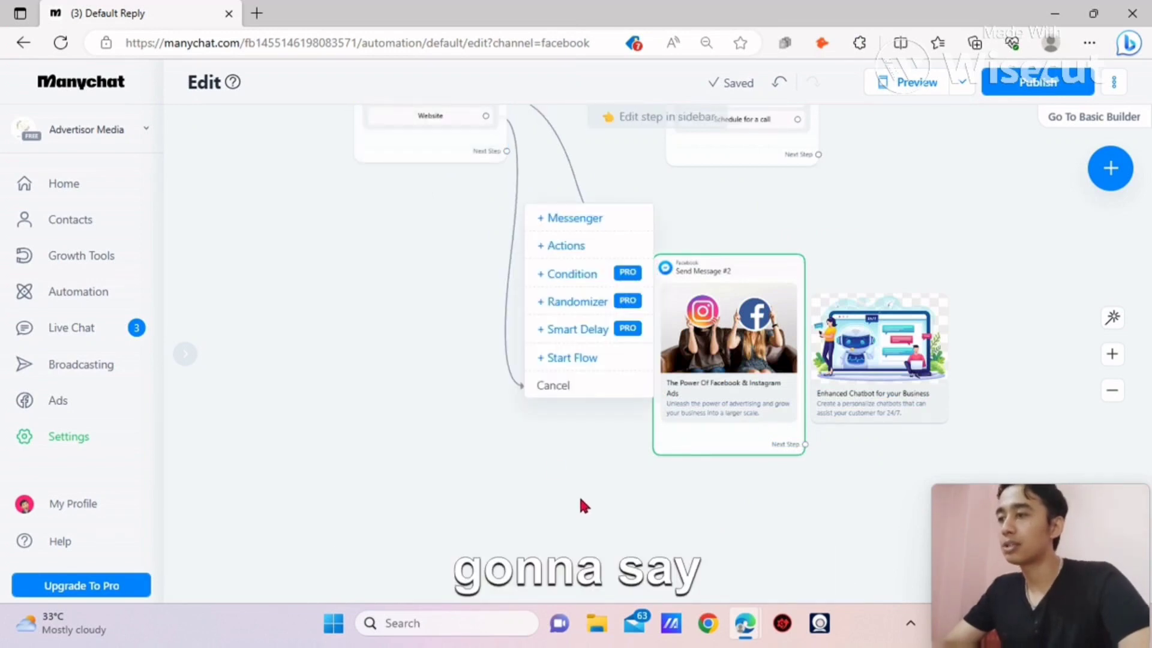
click(564, 219)
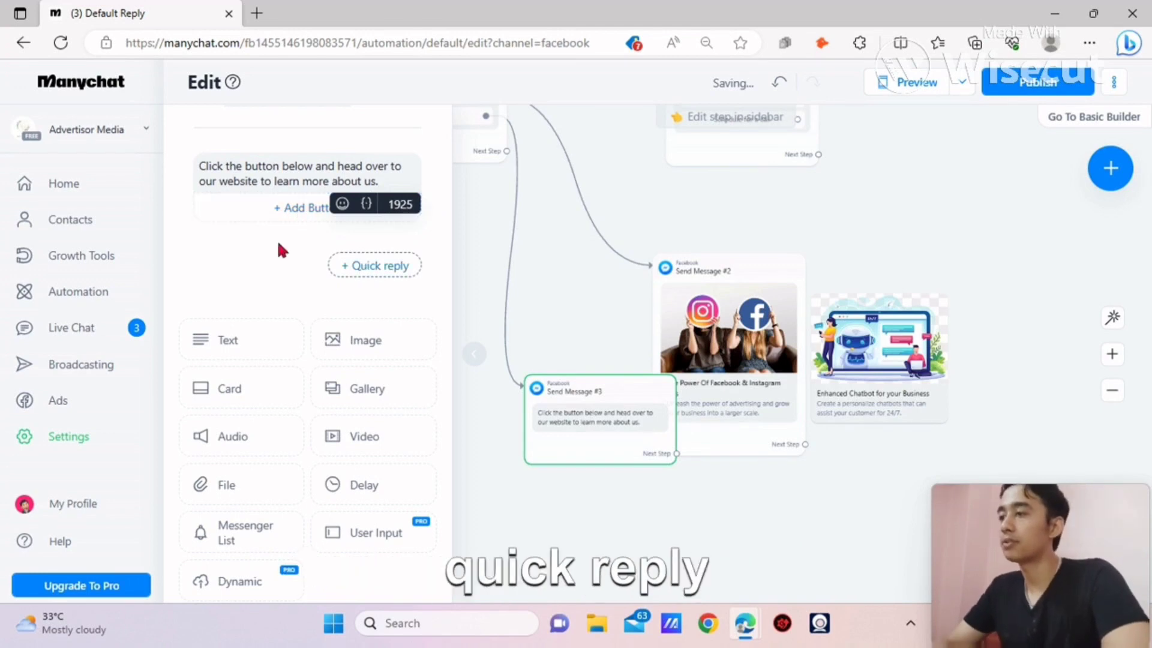
Step: Add a button titled "Click Me" below the website message text
click(273, 210)
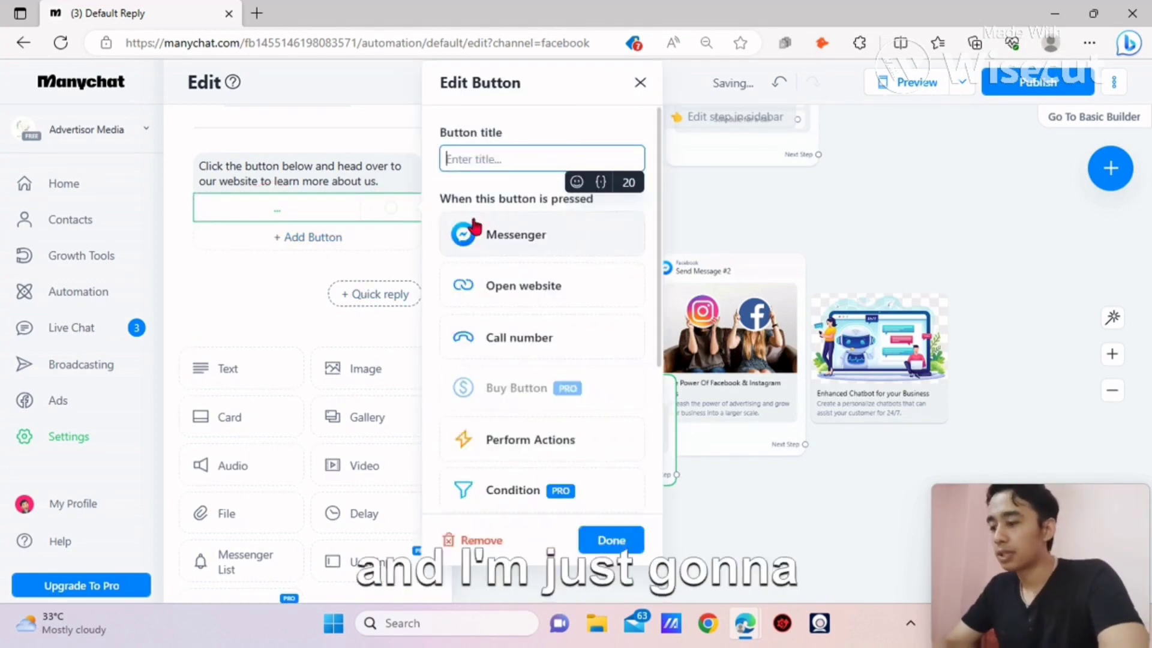
text(Click Me)
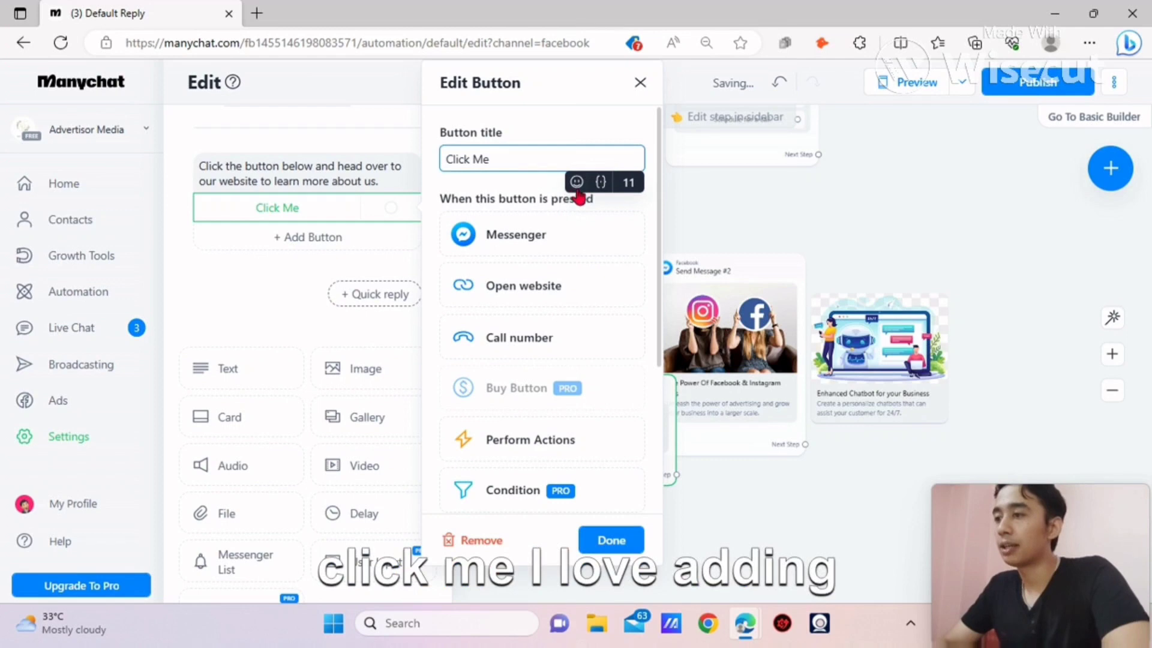
Step: Try ending the "Click Me" button title with a bandaged-face emoji and a grimacing emoji
click(578, 193)
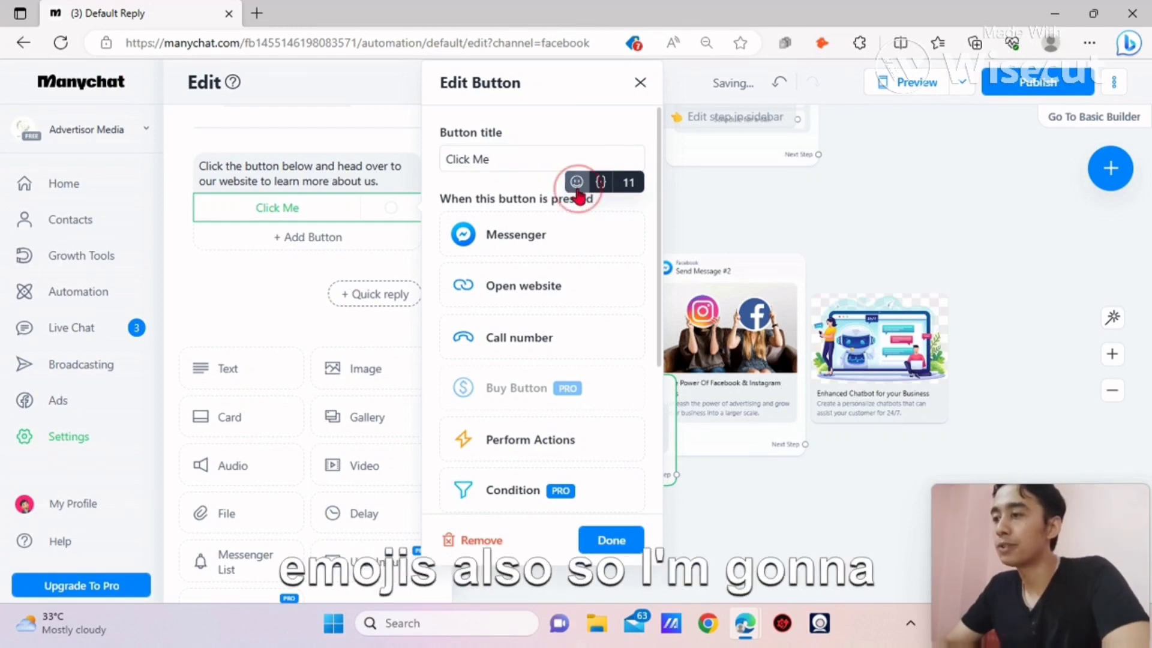
click(577, 185)
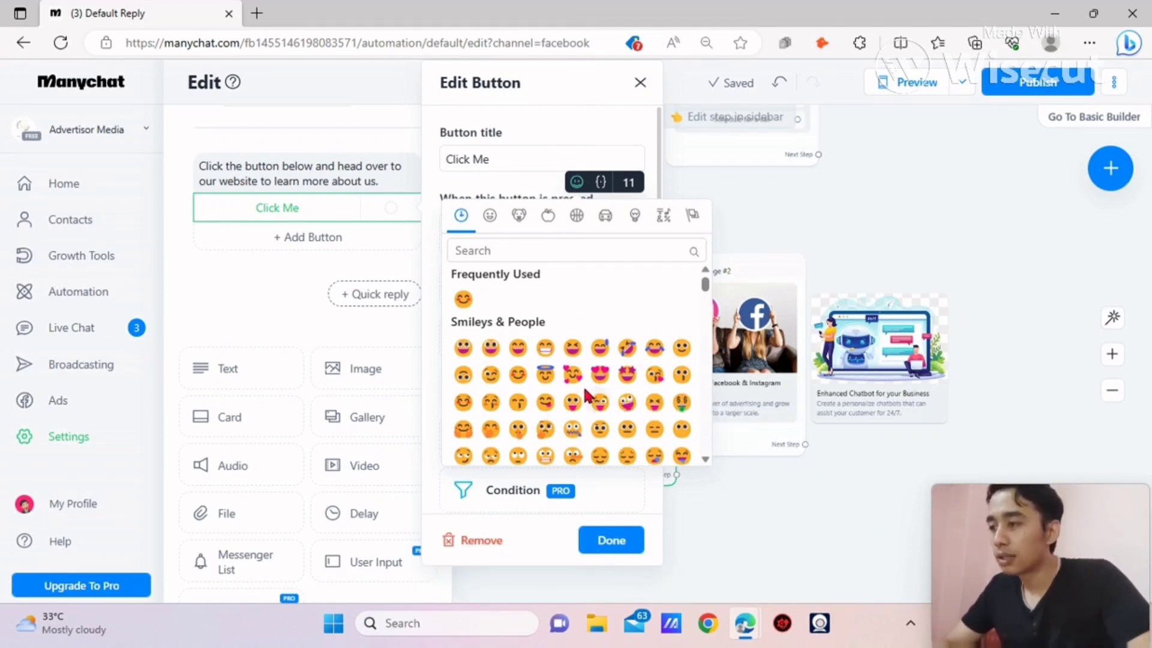
click(705, 459)
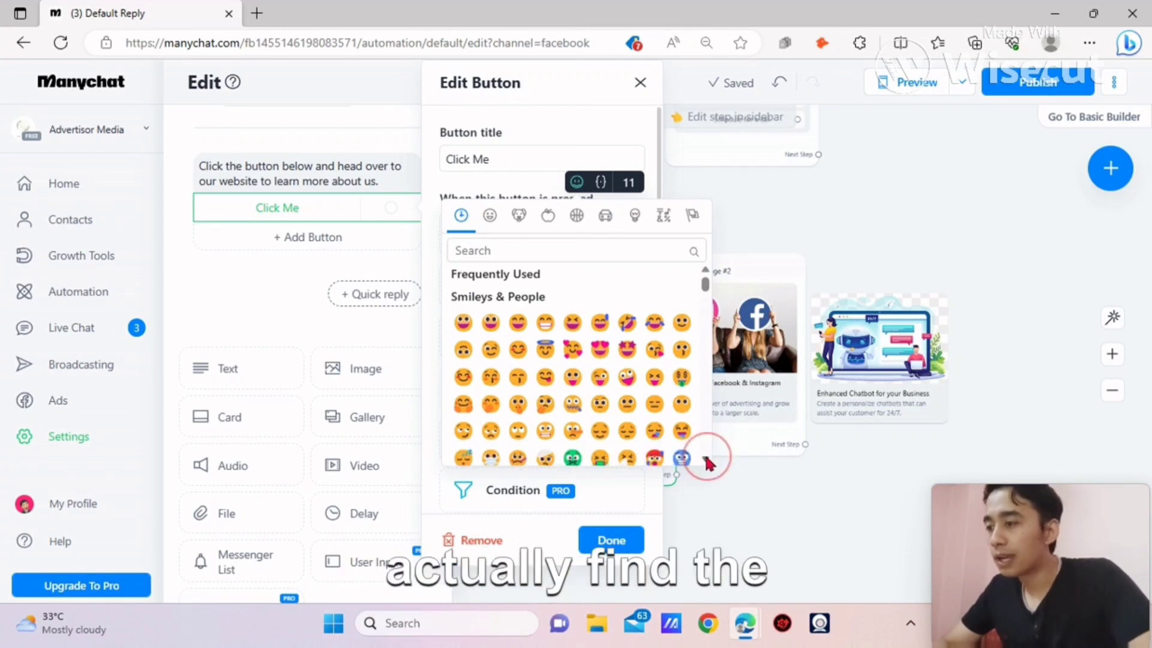
click(704, 459)
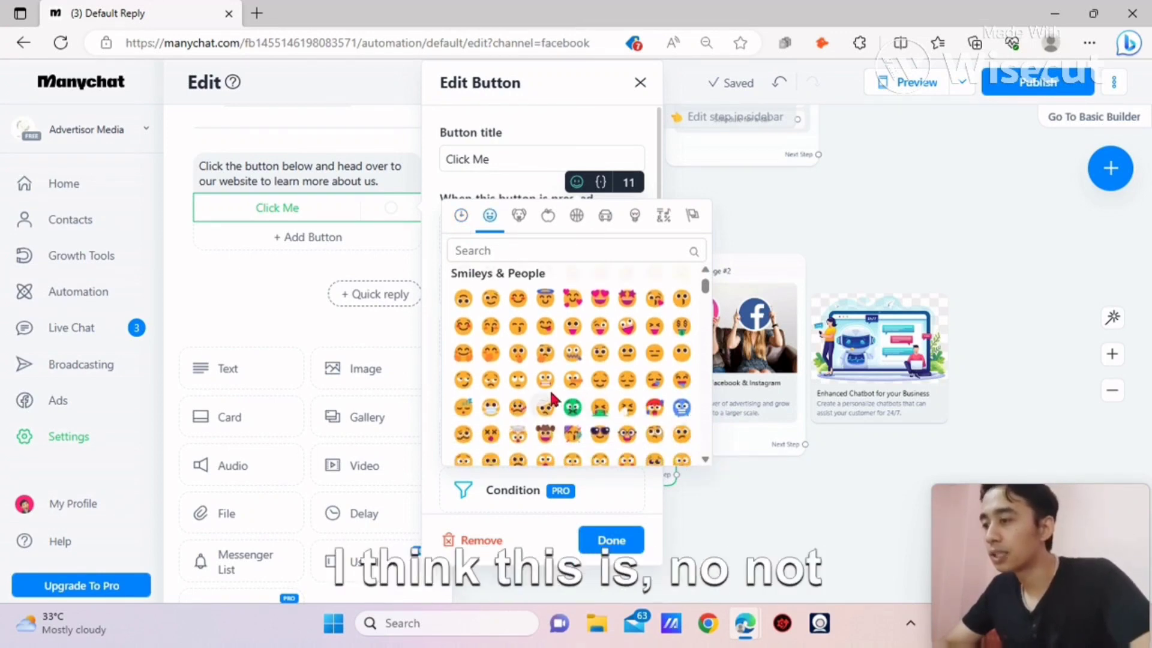
click(546, 401)
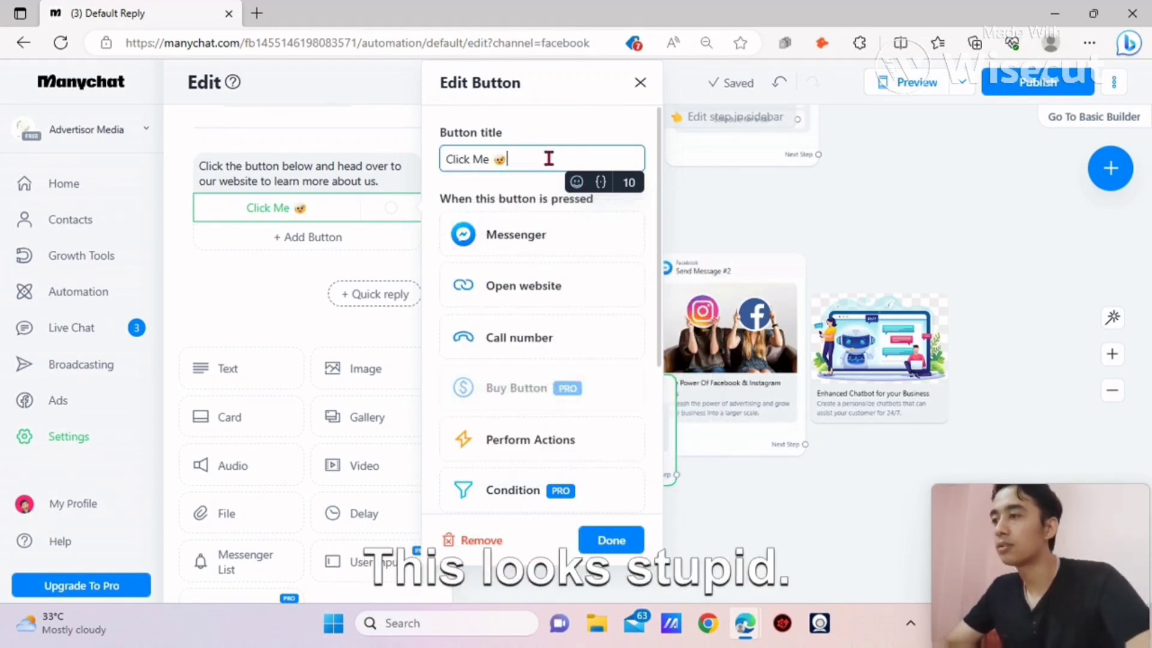
click(576, 182)
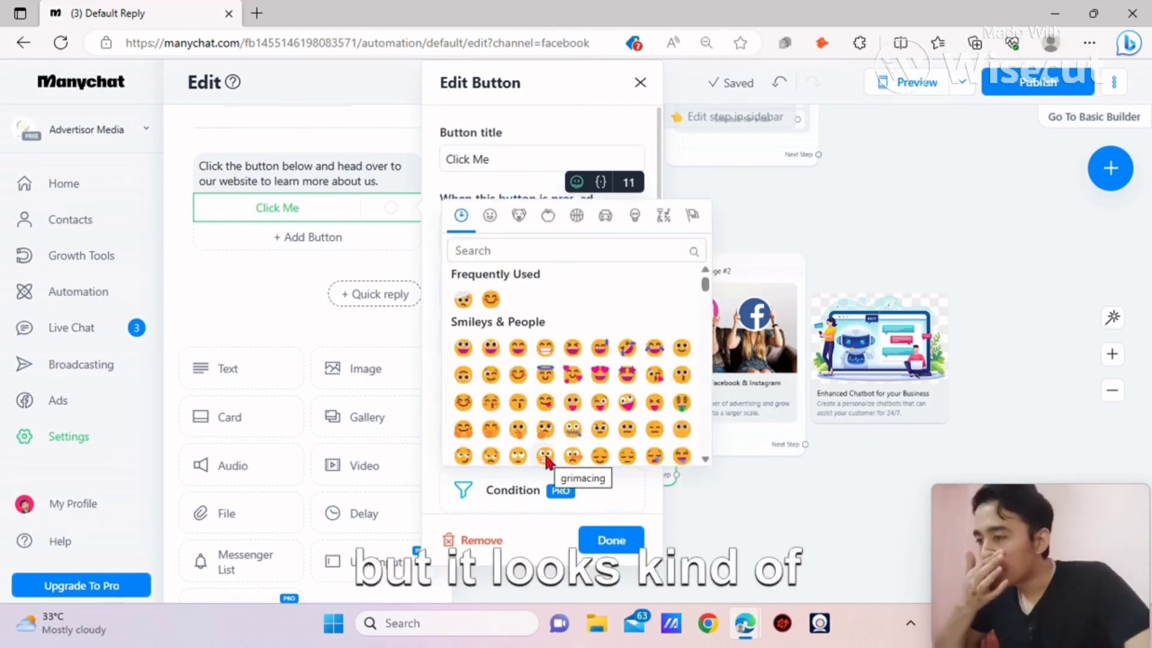
click(545, 456)
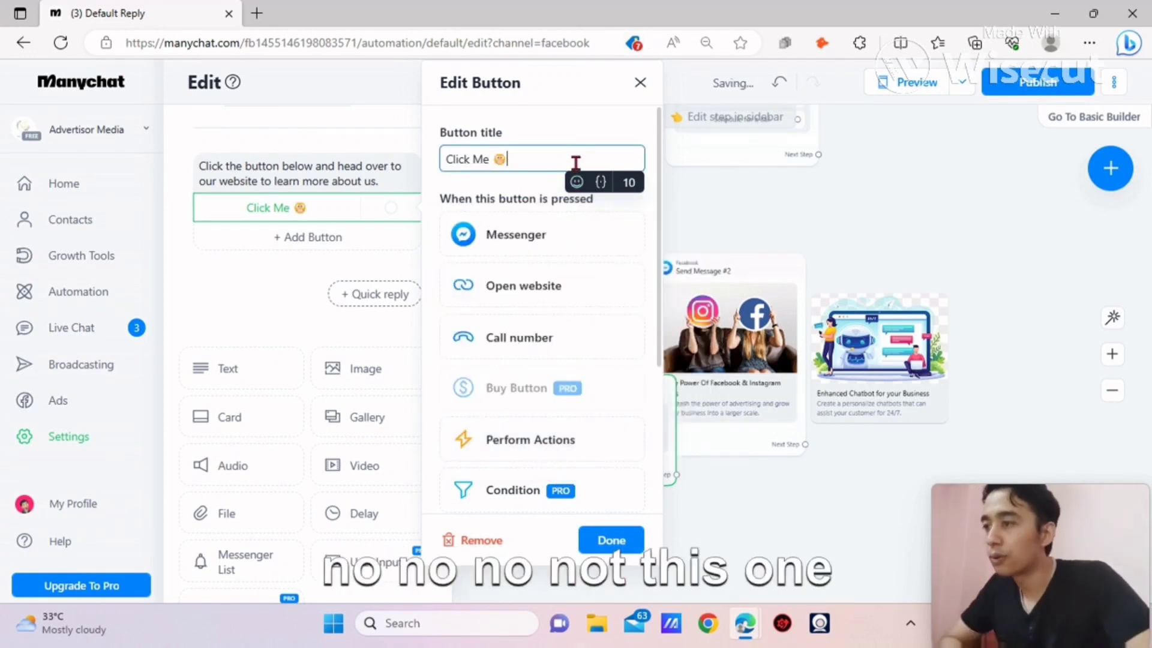
Step: End the "Click Me" button title with a toothy grinning emoji instead of the grimacing one and save the button
click(576, 183)
click(533, 169)
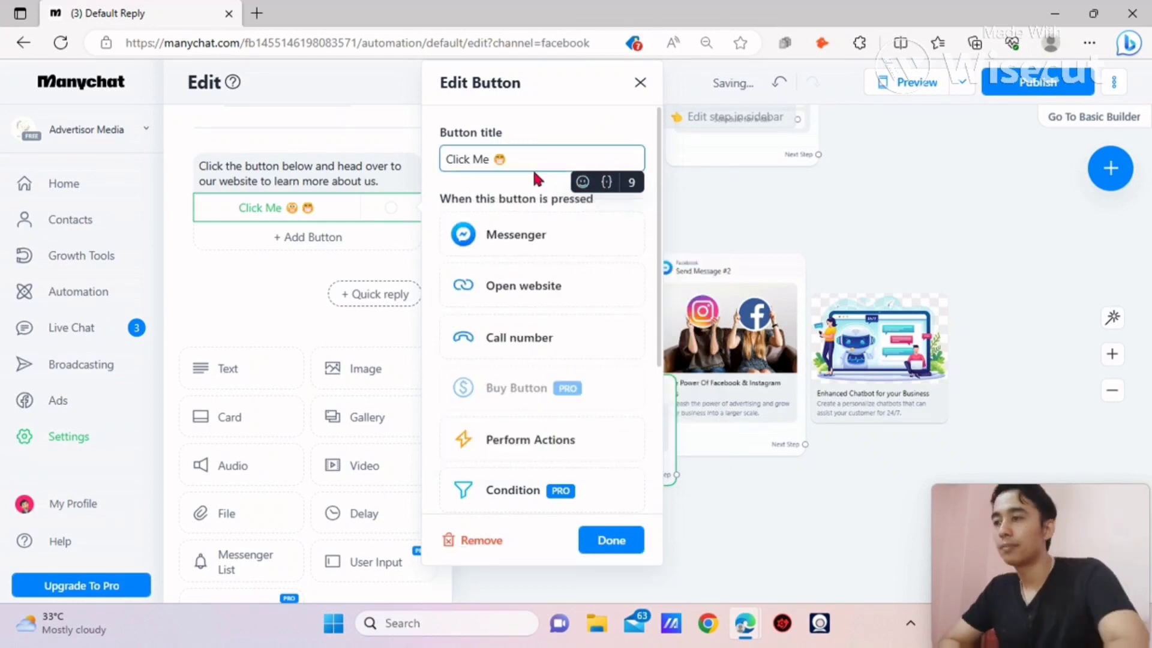
click(611, 541)
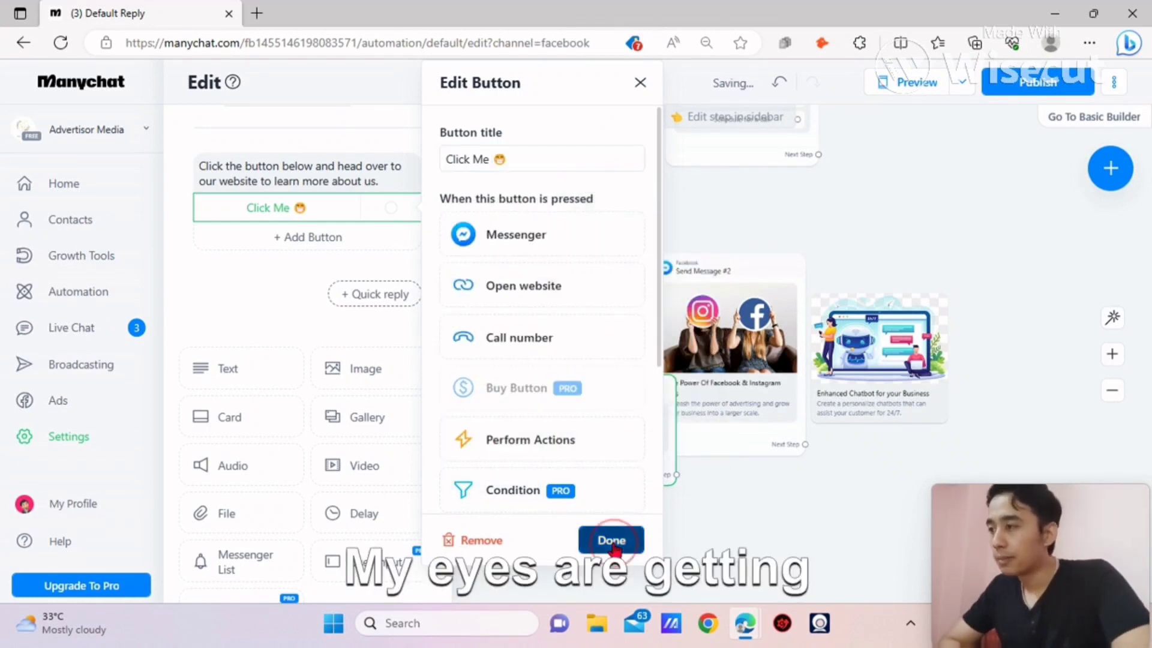
click(337, 204)
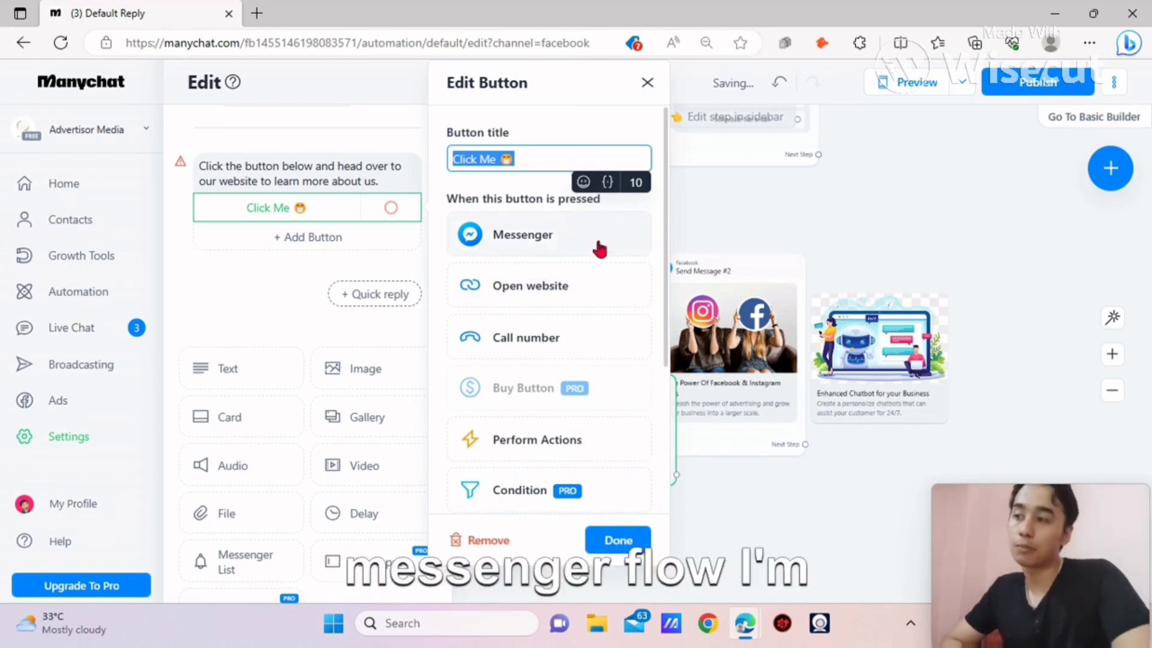
click(580, 296)
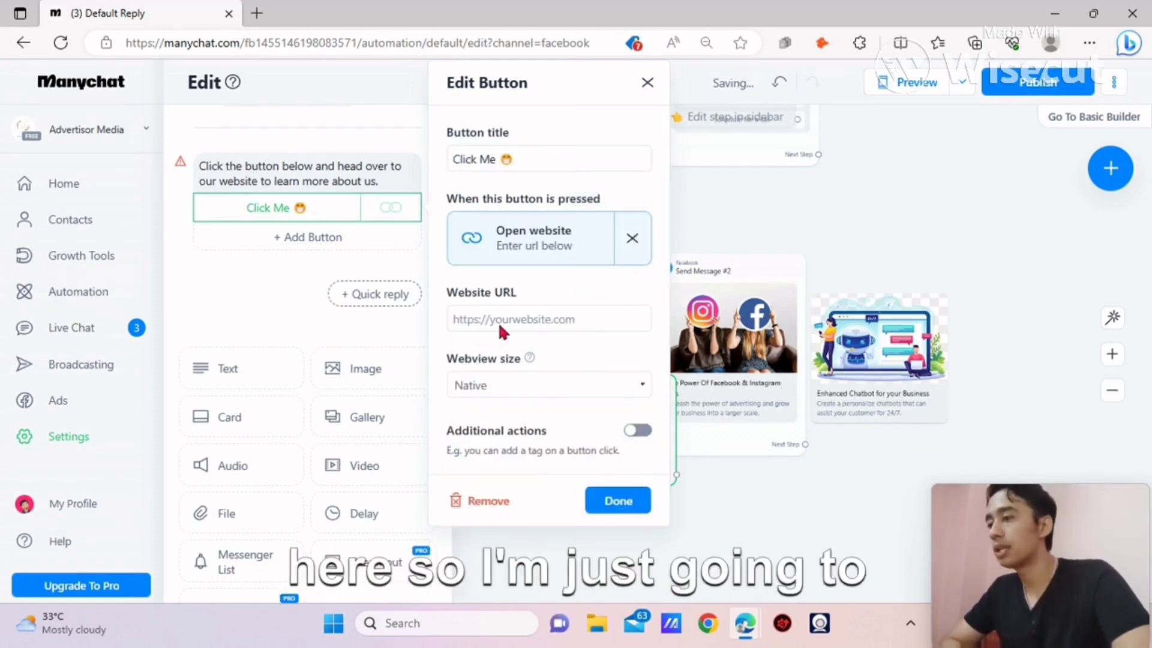
click(499, 322)
text(h)
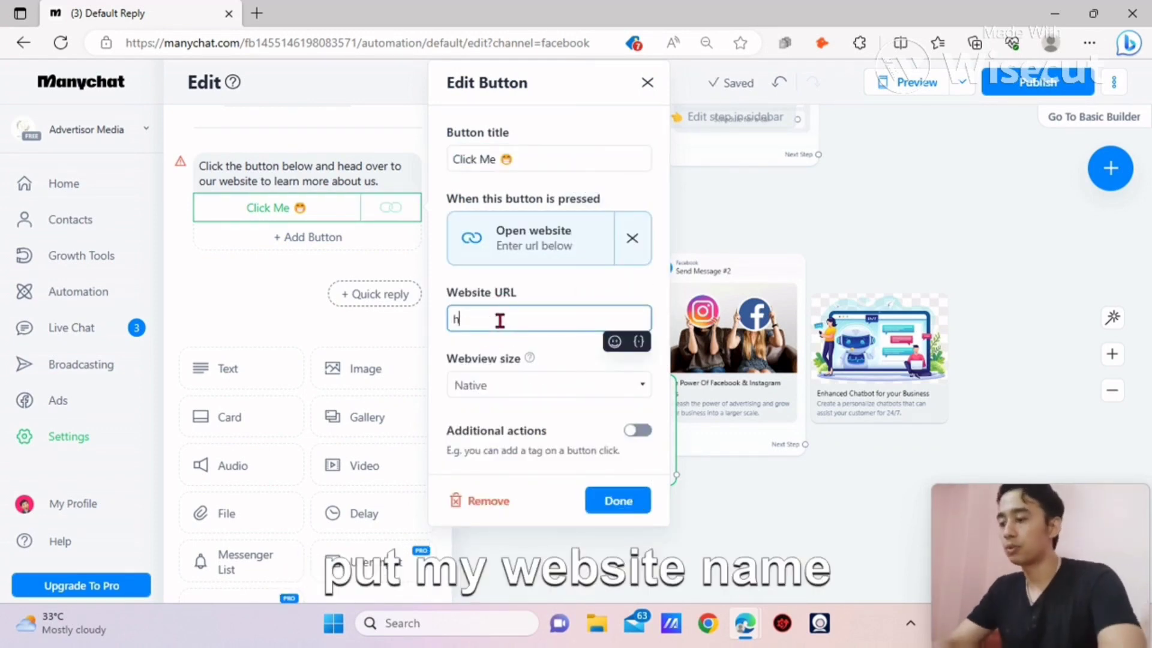
text(ttps)
text(://advertisormedia.com)
click(563, 380)
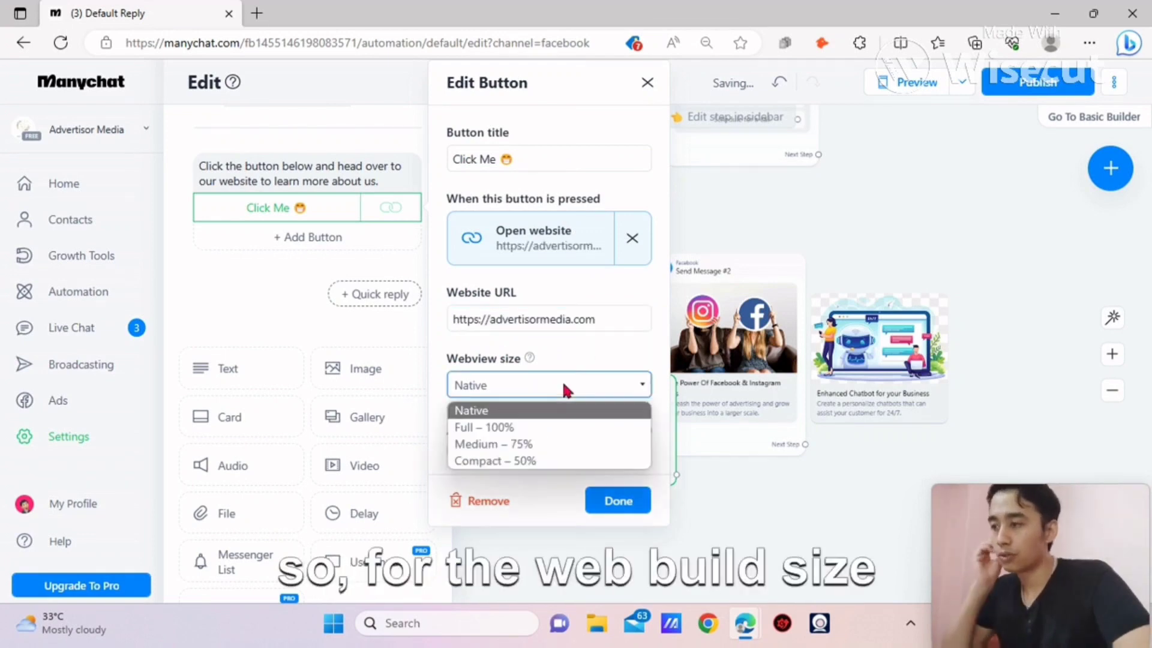
click(478, 445)
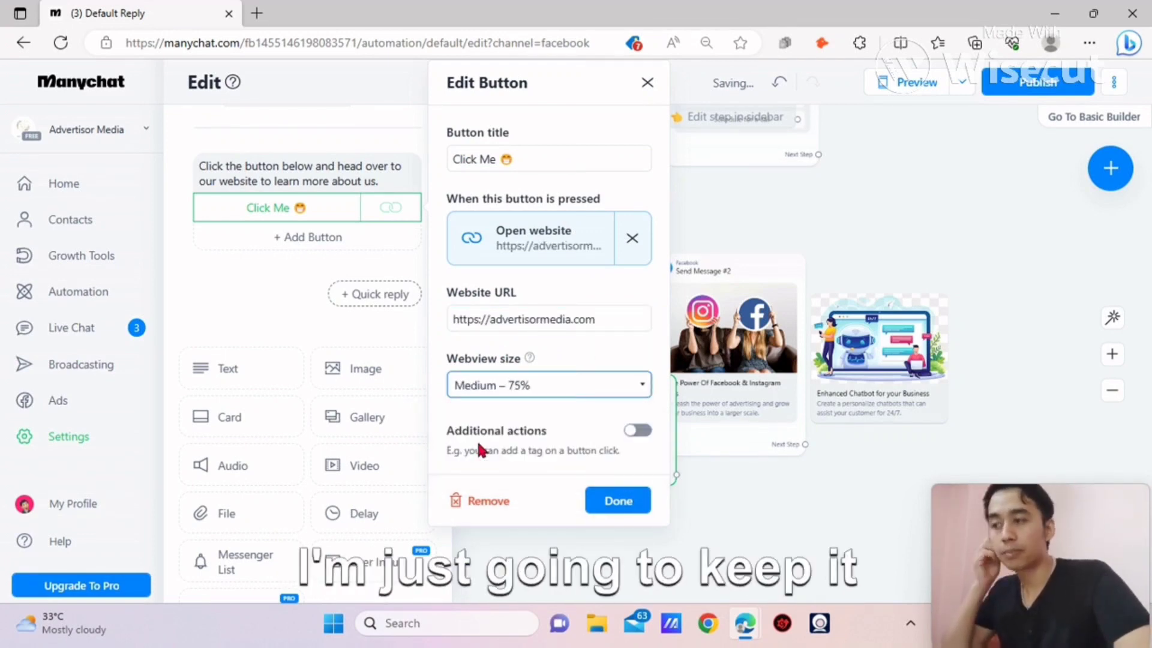
click(624, 502)
Step: Arrange the canvas so the website message sits below the blog gallery message, with their edges roughly aligned vertically
click(475, 364)
drag(580, 405, 620, 491)
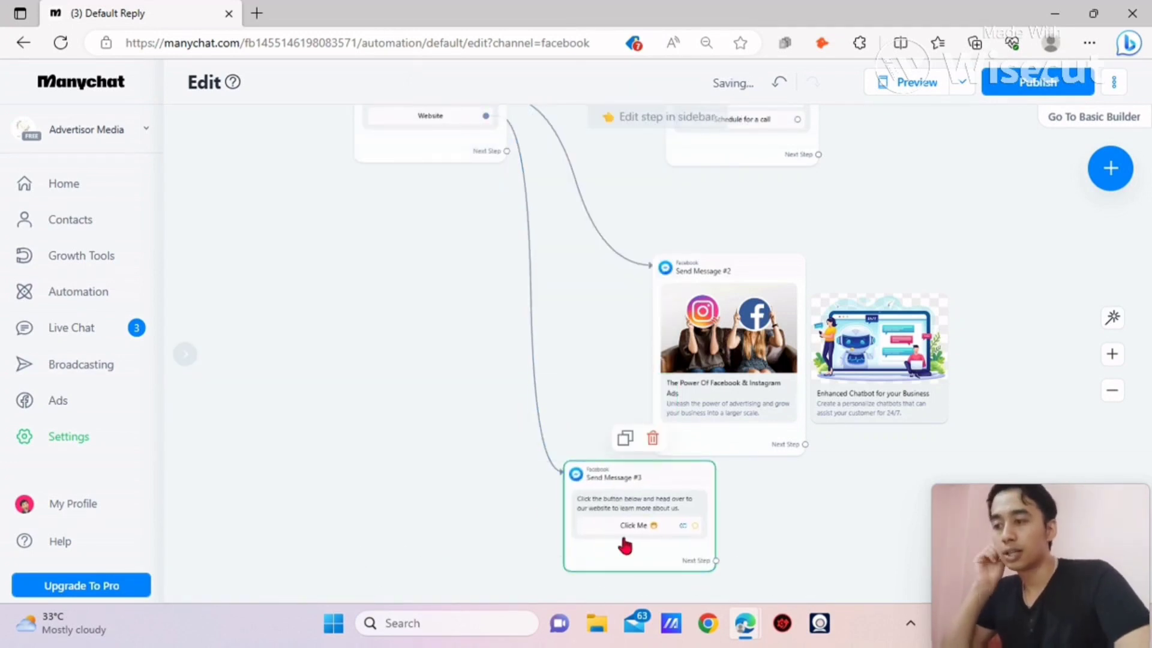
drag(773, 390, 688, 322)
Step: Add a 3-second typing delay after the gallery cards in the blog message
drag(936, 188, 852, 321)
scroll(655, 384, down, 3)
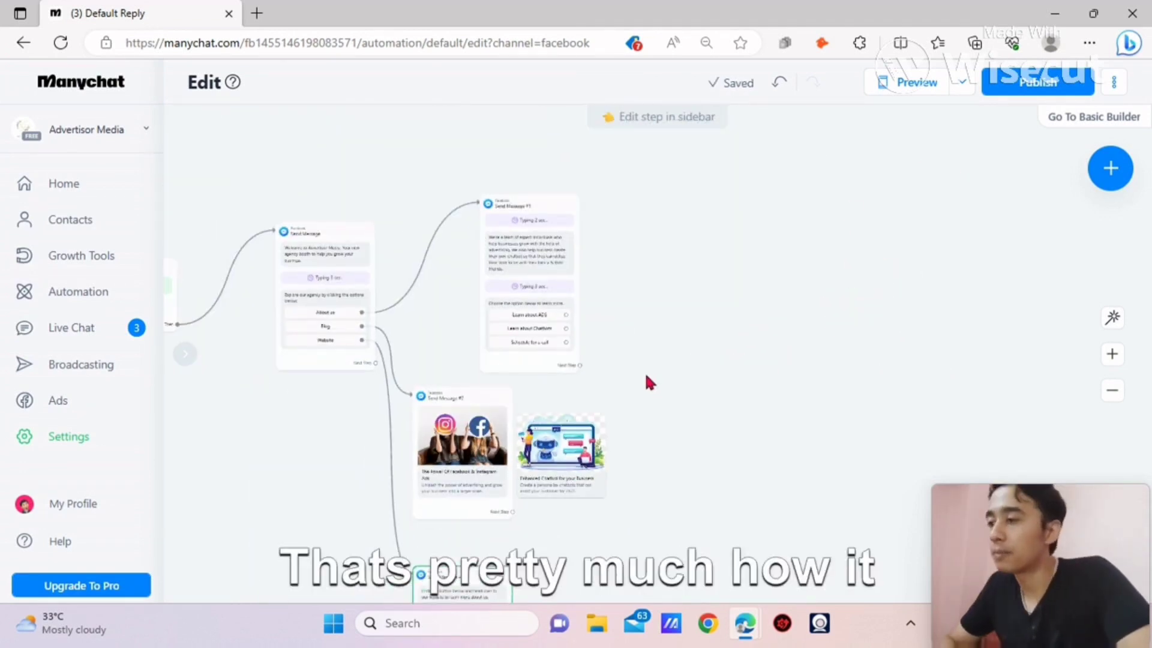
scroll(647, 376, up, 4)
click(466, 187)
drag(588, 258, 630, 334)
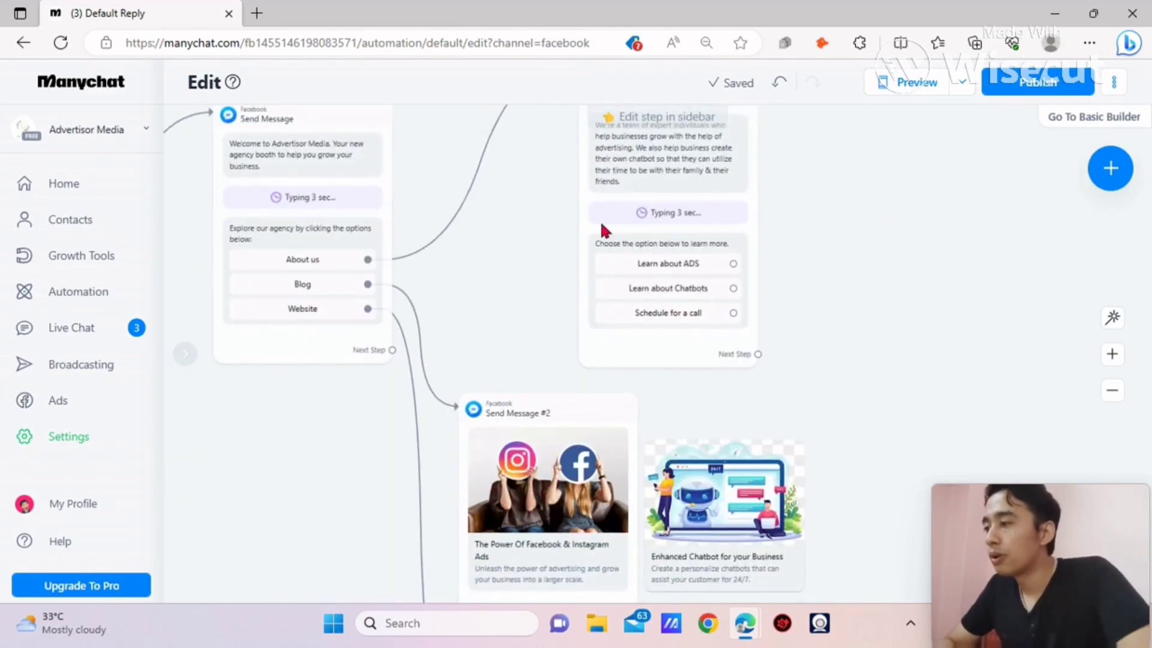
drag(474, 270, 361, 259)
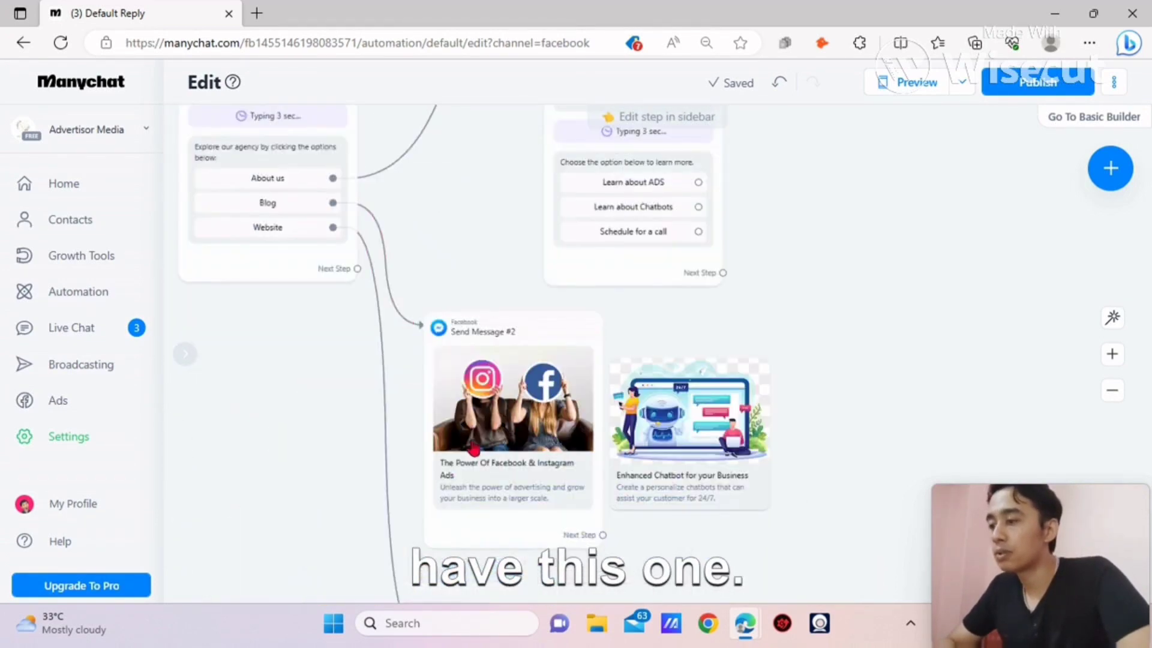
click(540, 527)
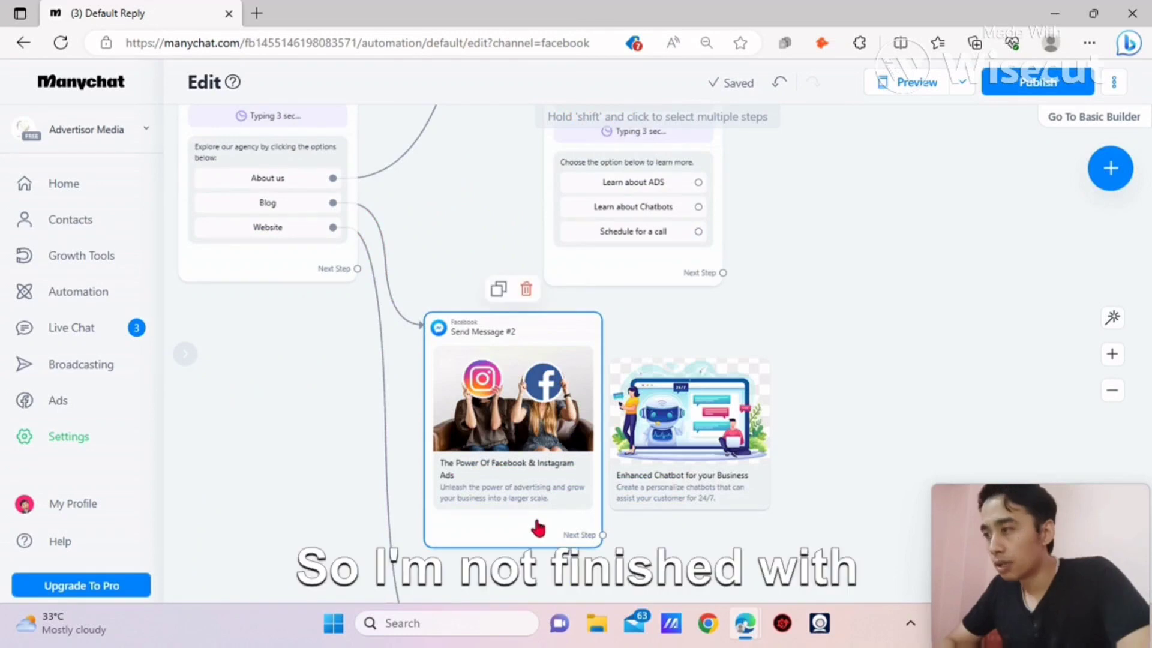
drag(309, 441, 399, 441)
scroll(360, 432, down, 4)
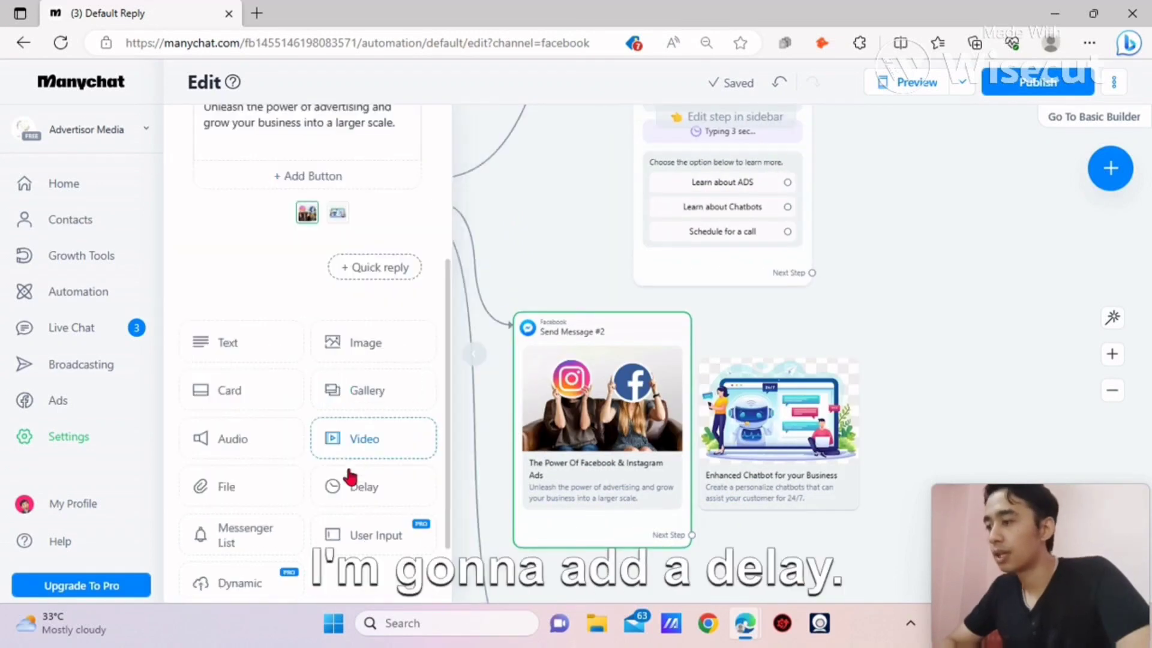
click(349, 481)
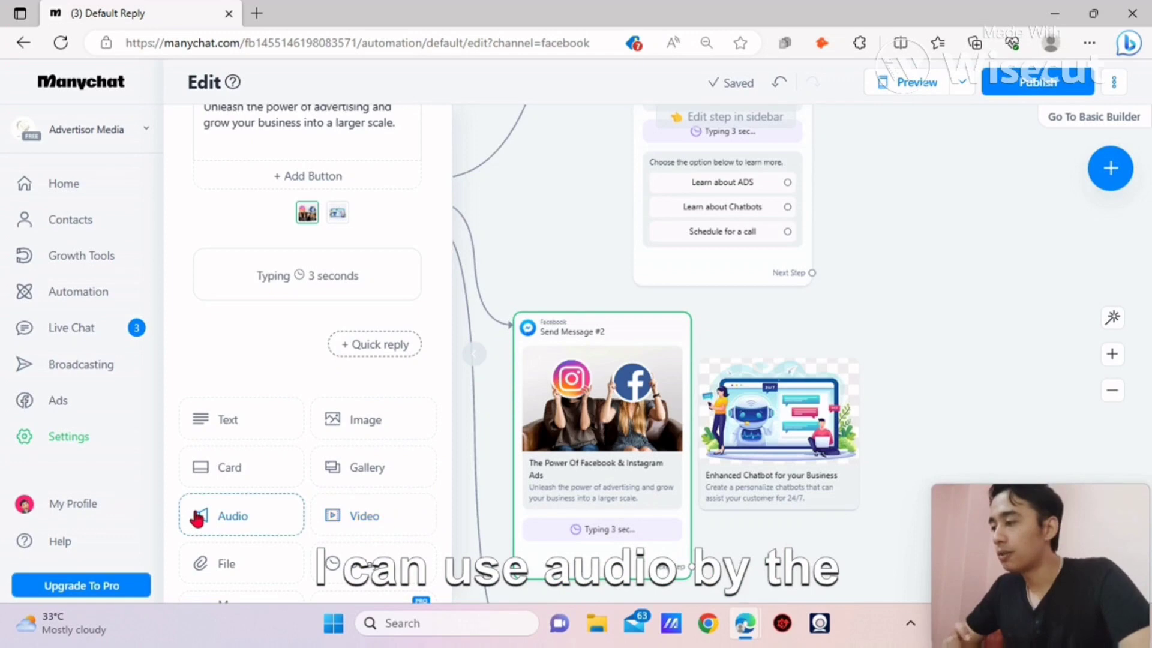
Step: Add a video block after the blog message's typing delay and upload "Advertising video" from the Pictures folder
click(396, 522)
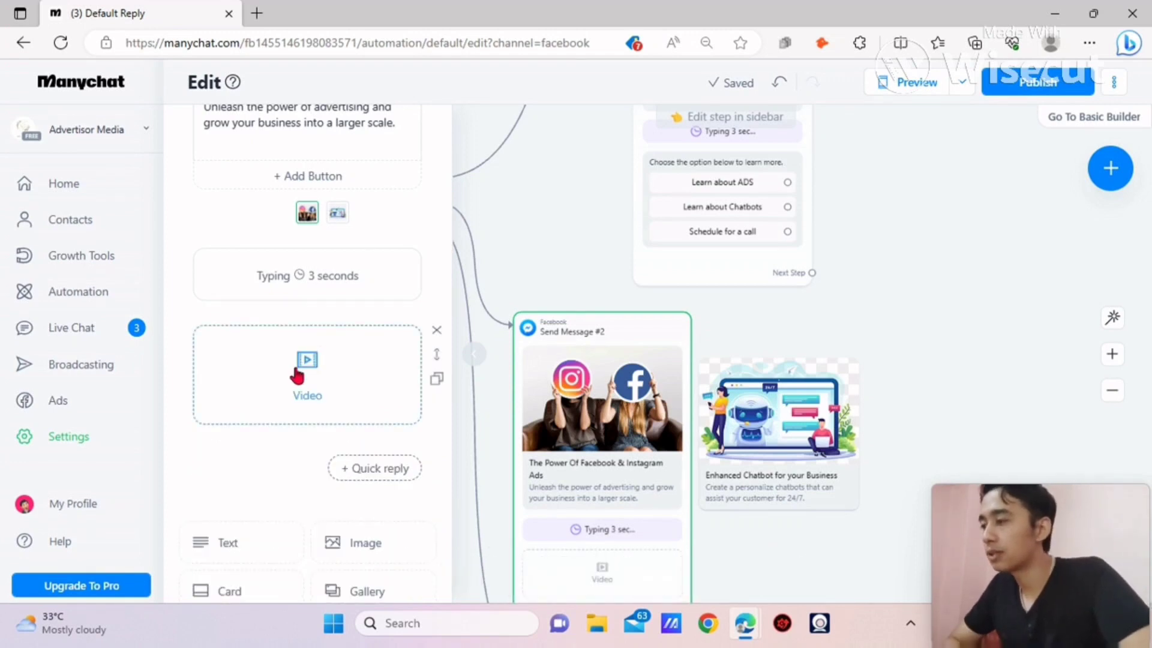
click(298, 372)
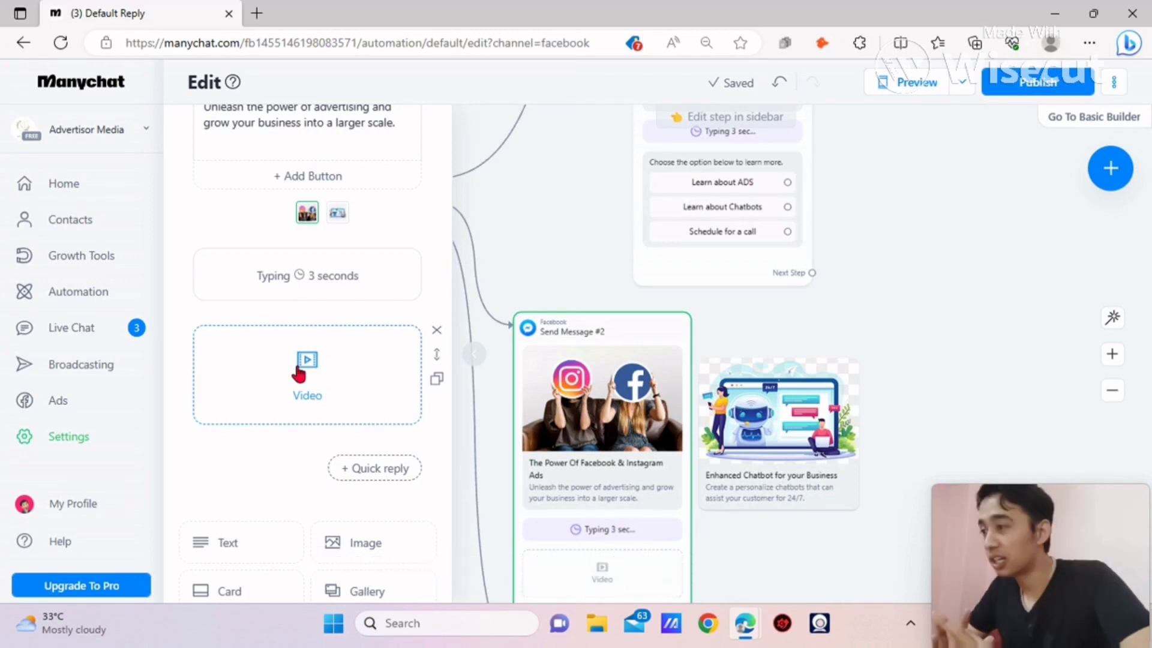
click(310, 360)
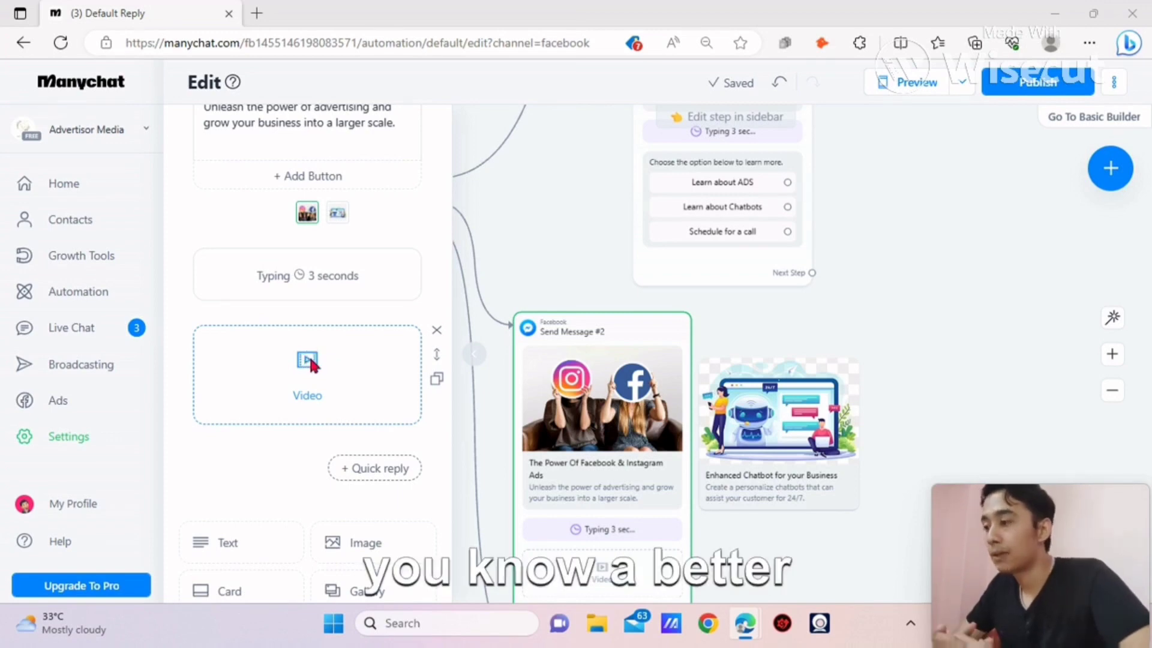
drag(563, 157, 571, 207)
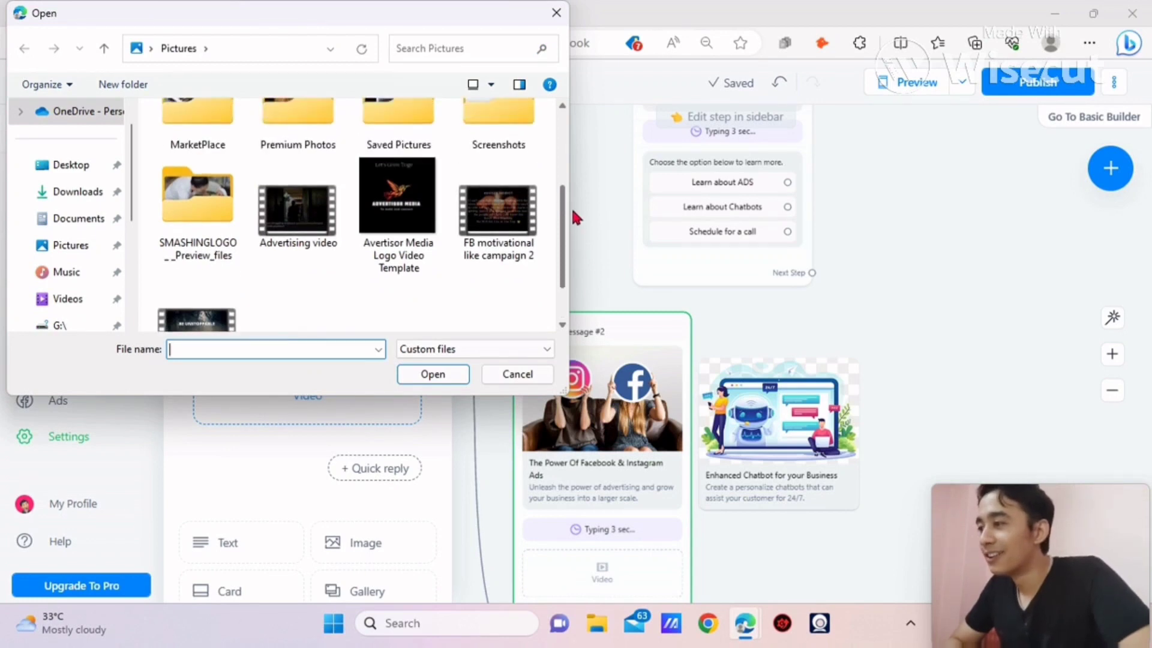
click(298, 216)
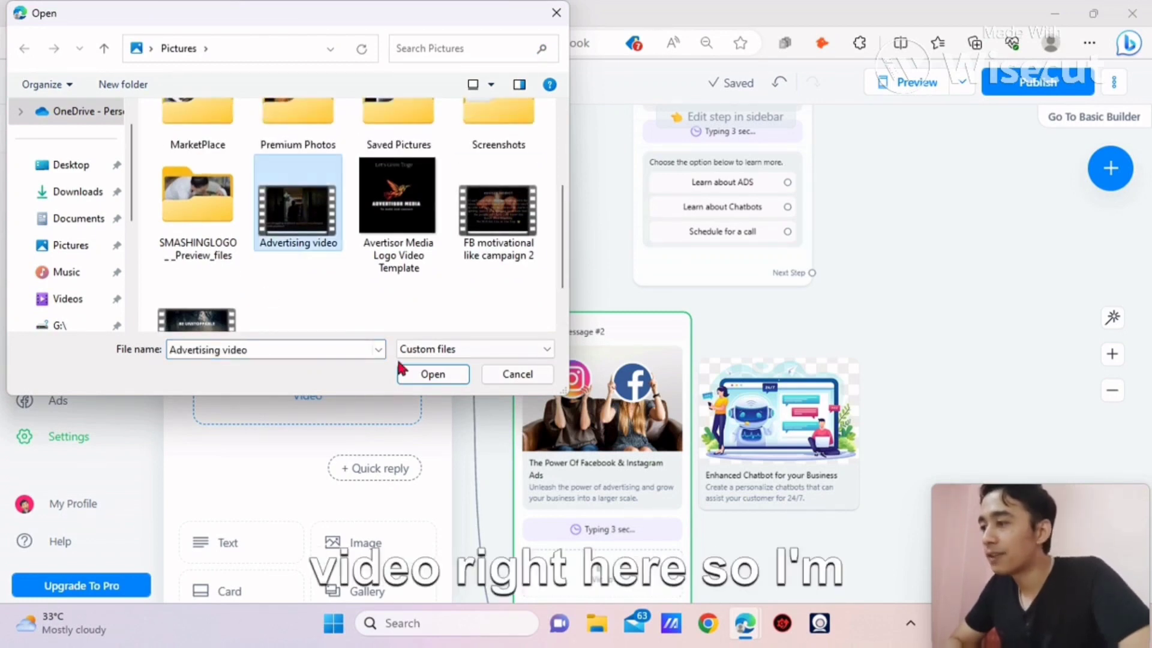
click(433, 374)
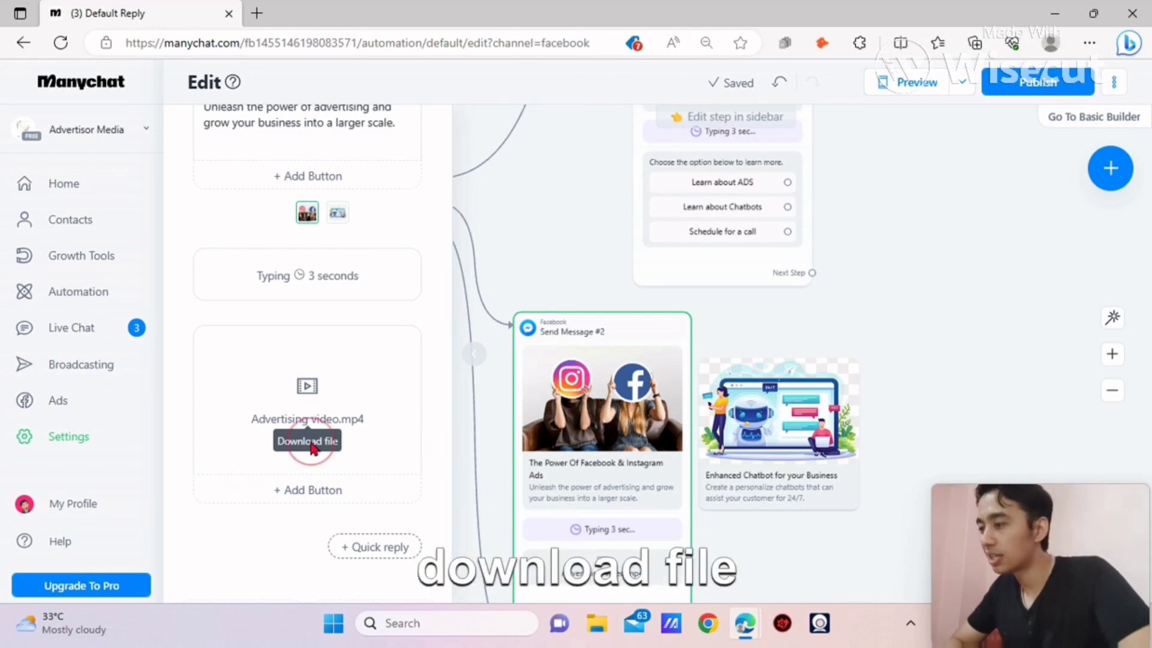
Step: Delete the Advertising video.mp4 block from the blog message
drag(836, 527, 846, 306)
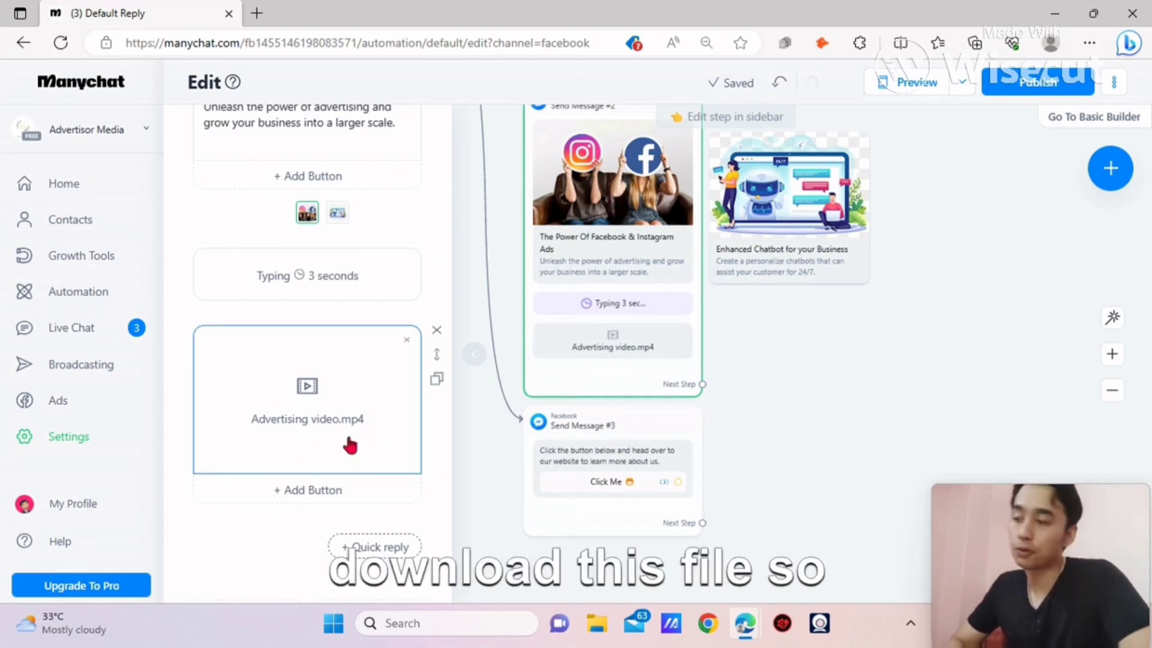
click(437, 330)
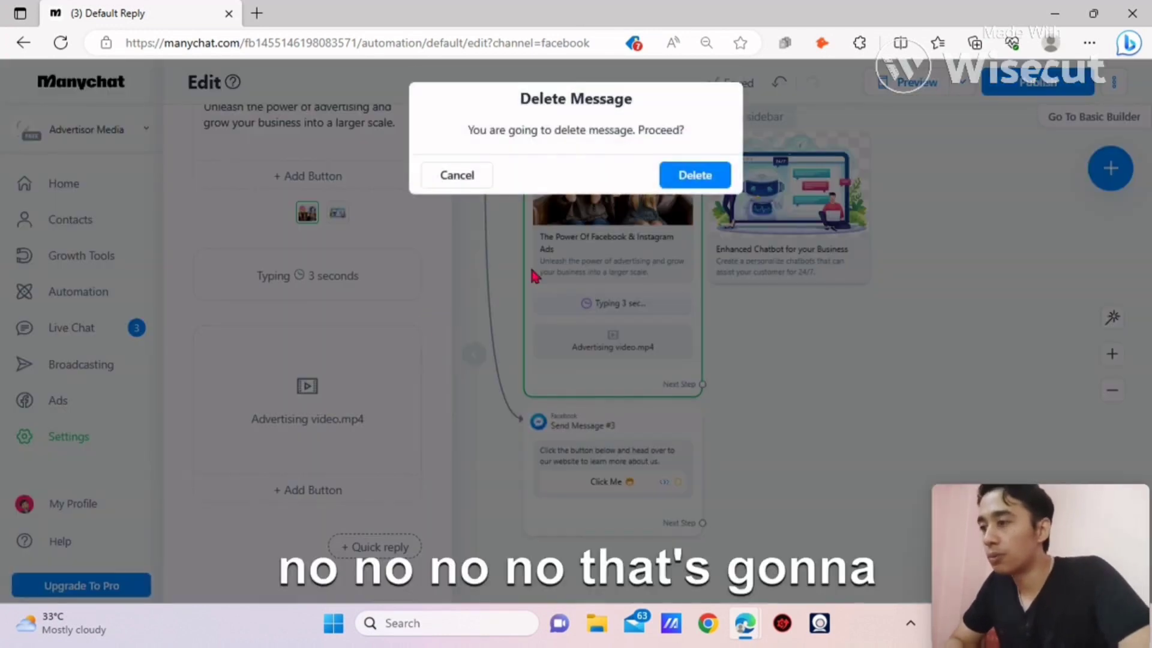
click(708, 175)
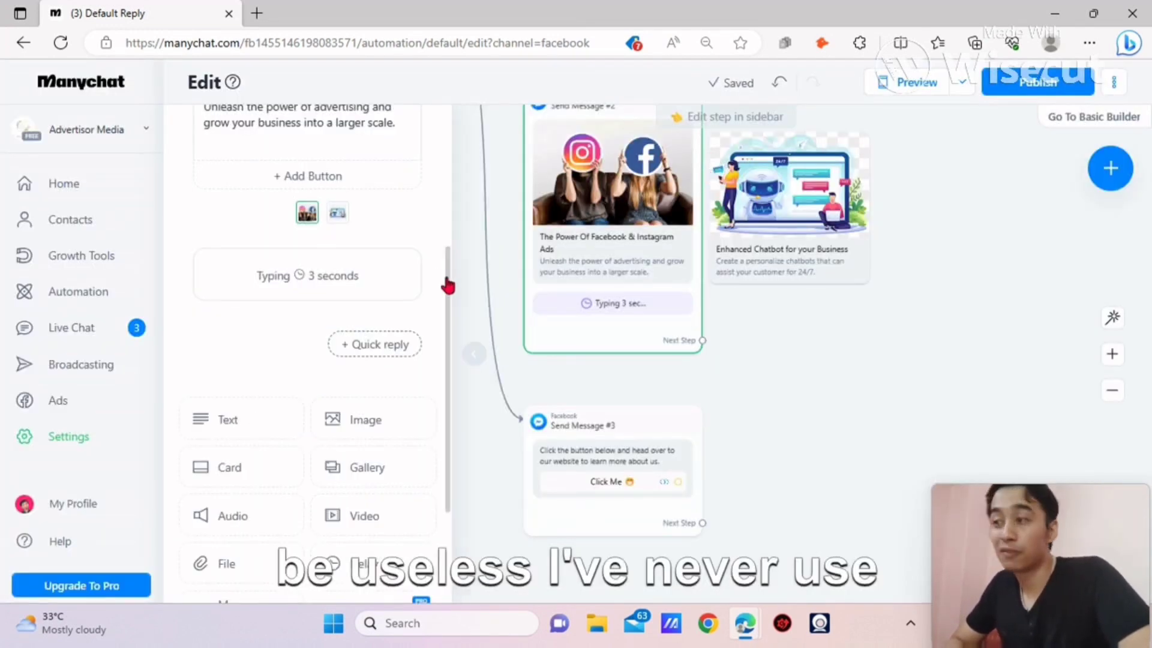
Step: Add a User Input question block after the typing delay in the blog message
drag(447, 274, 453, 309)
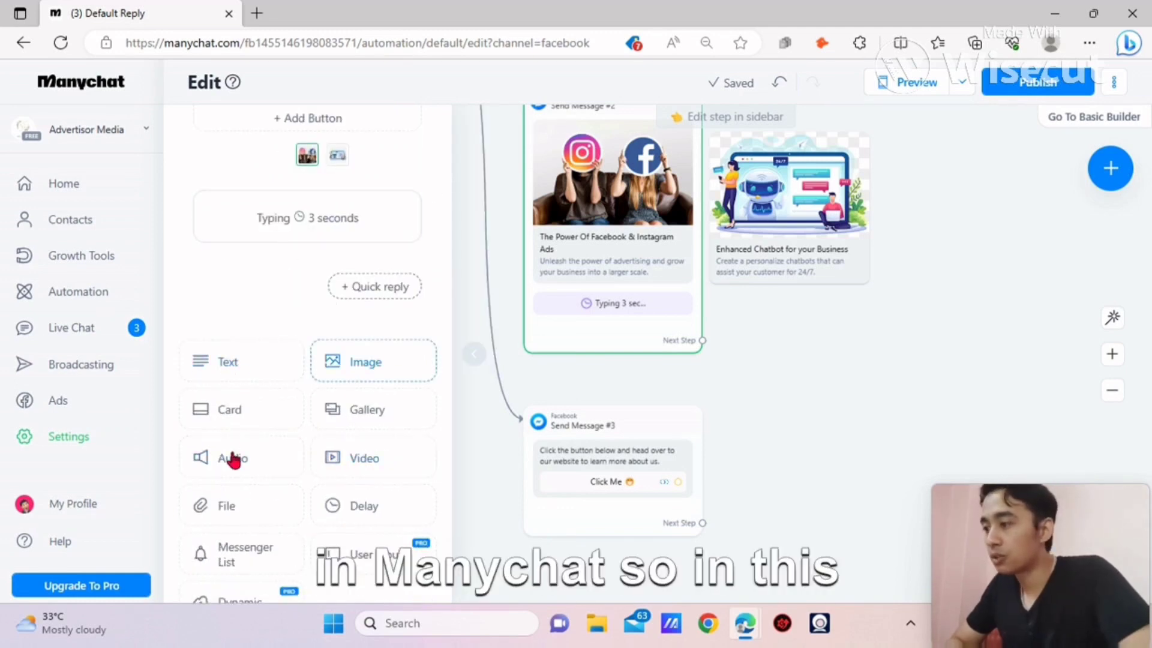
drag(449, 354, 450, 423)
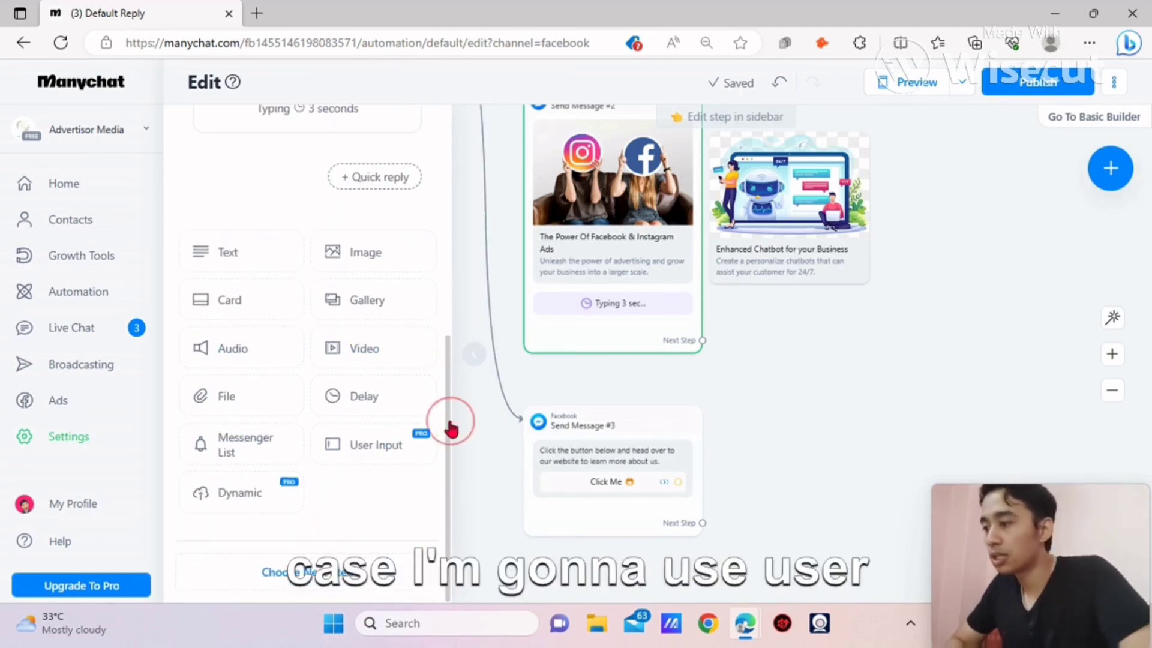
click(376, 447)
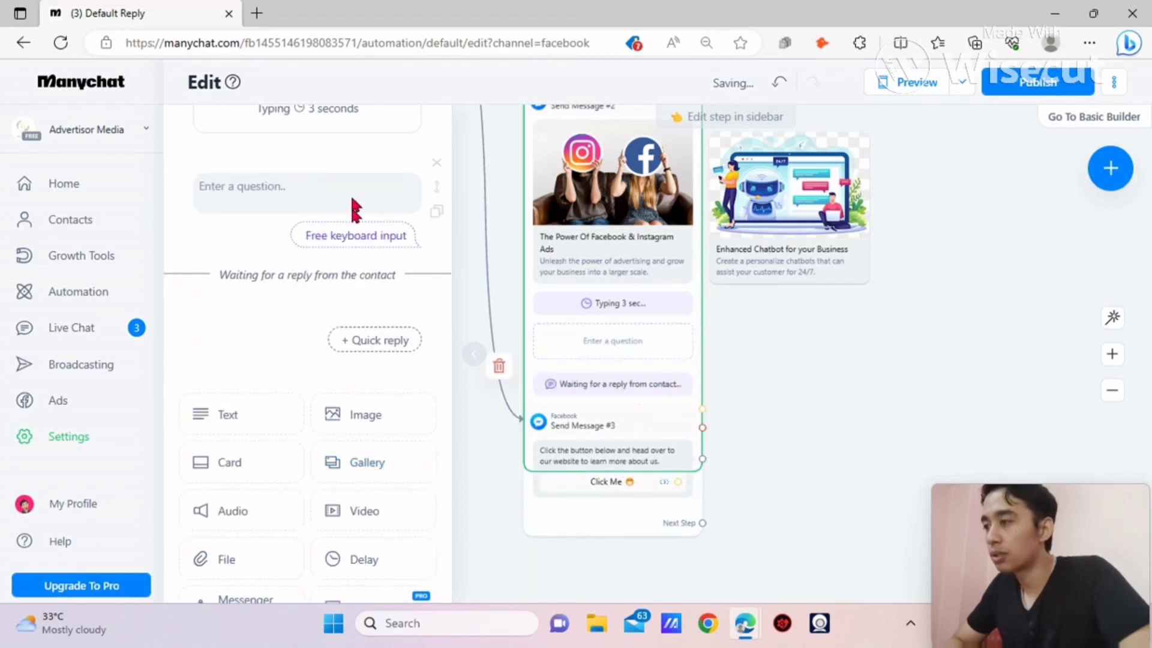
Step: Replace the question block with a text block: "Do you want to schedule for a call with us and help your business thrive in this competitive market?"
click(435, 163)
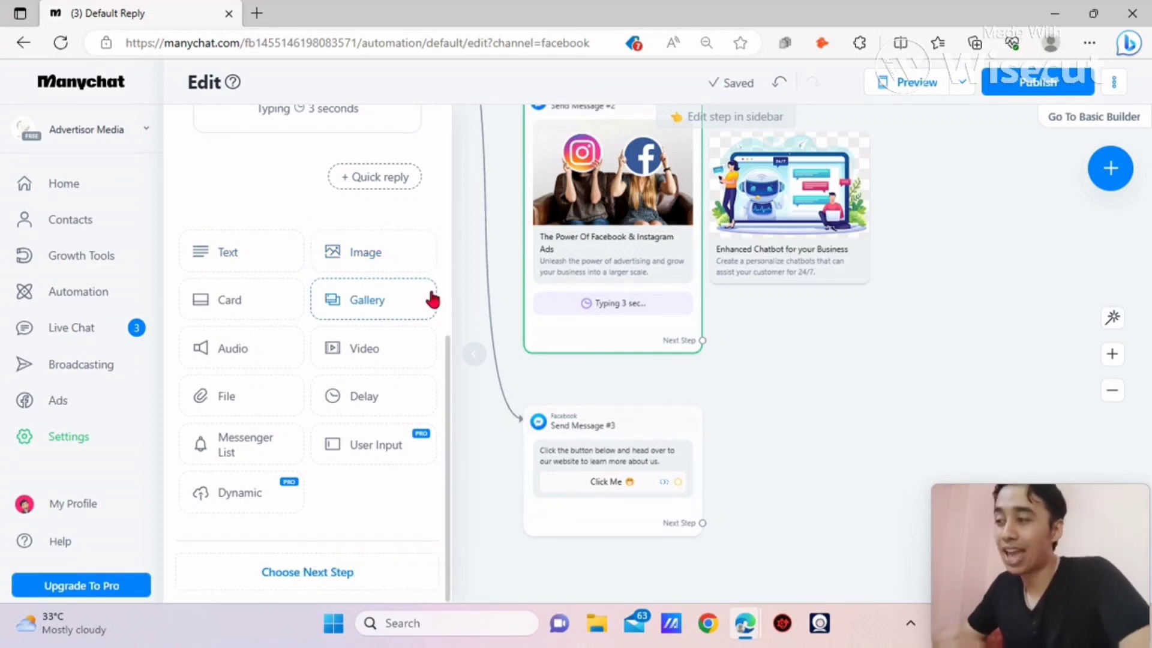
click(223, 255)
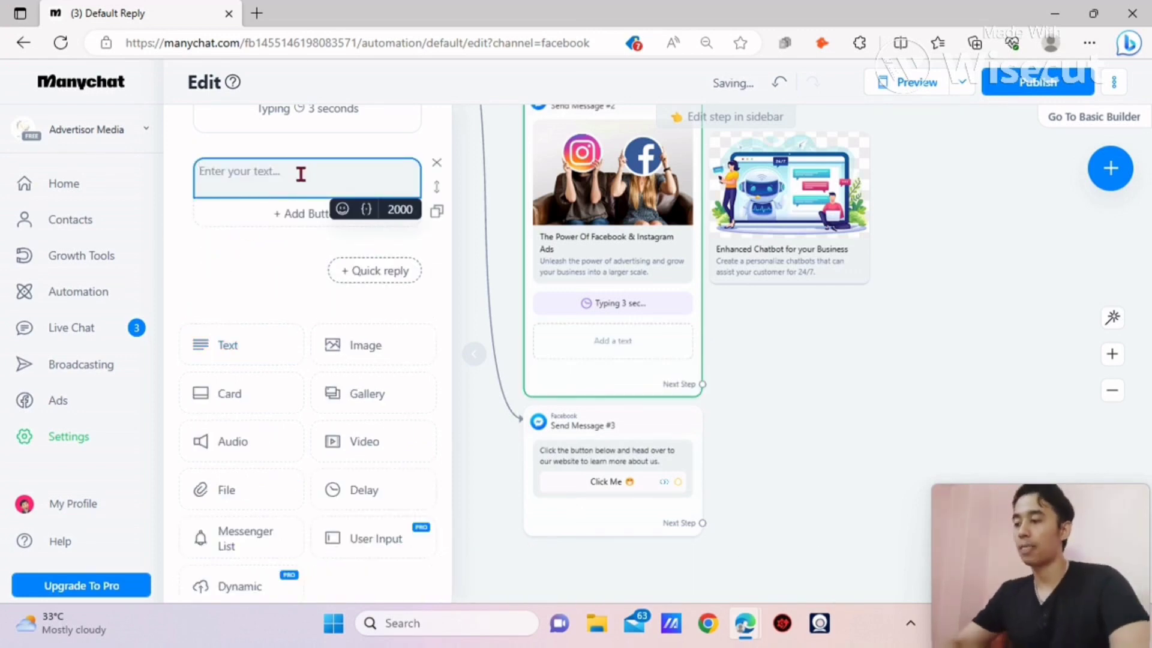
text(Do you want t)
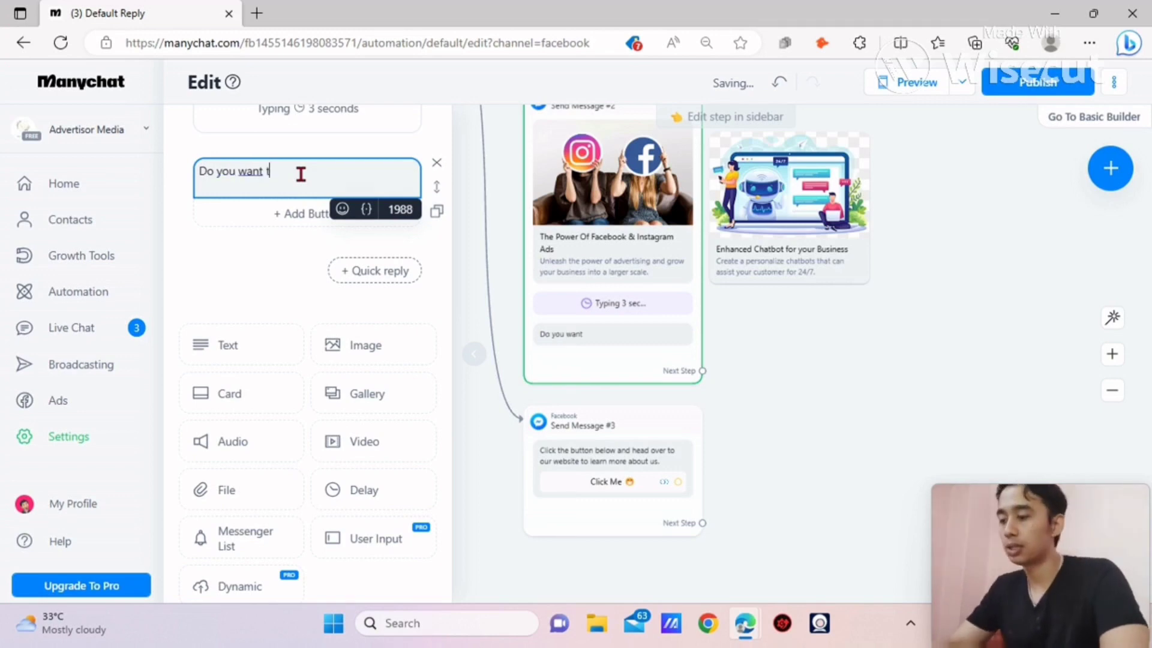
text(o schedule f)
text(or a call with us and help your business thrive in this competitive market?)
Step: Add a button titled "Hell Yeah" with a see-no-evil monkey emoji under the call-scheduling text
click(292, 232)
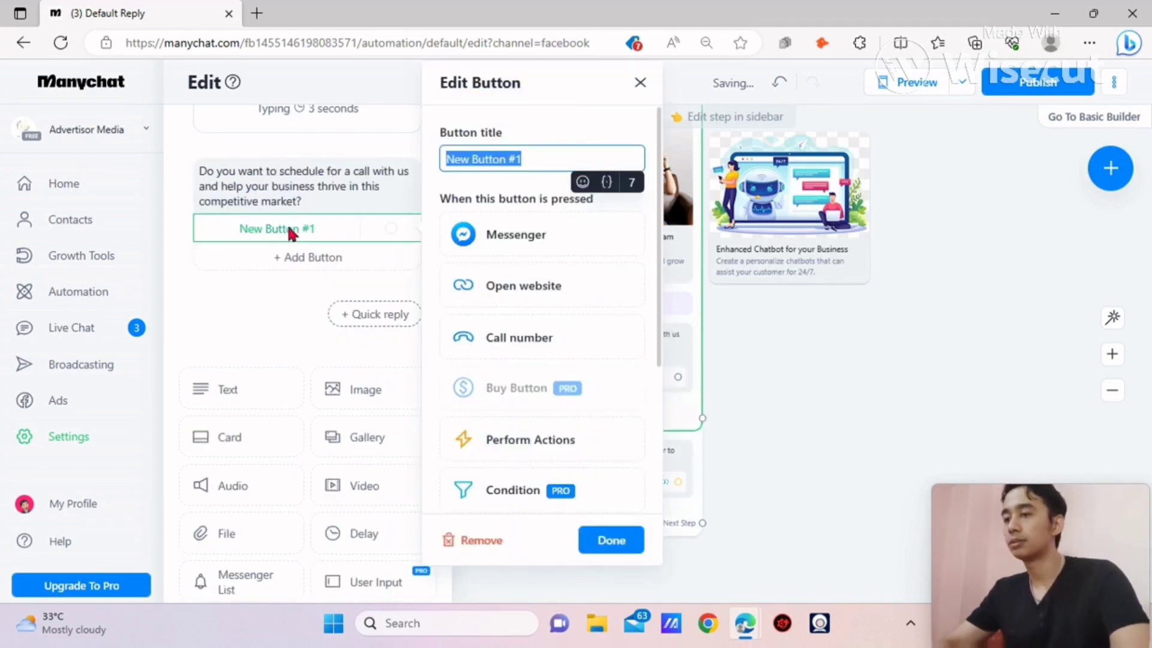
key(BackSpace)
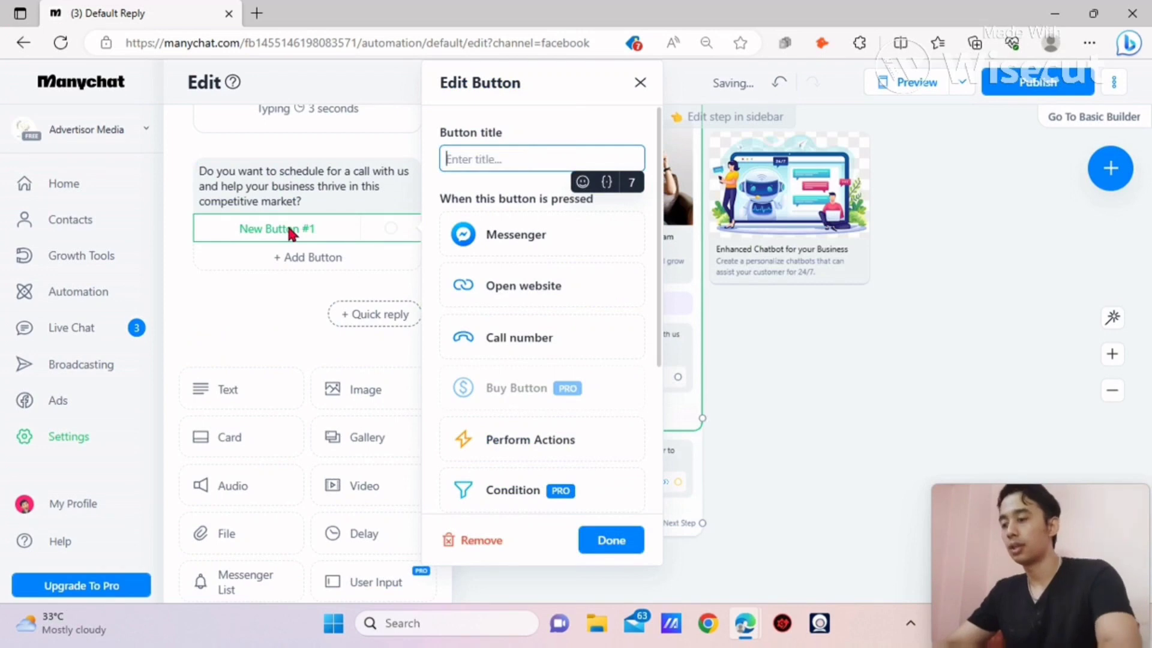
text(Hell Yeah)
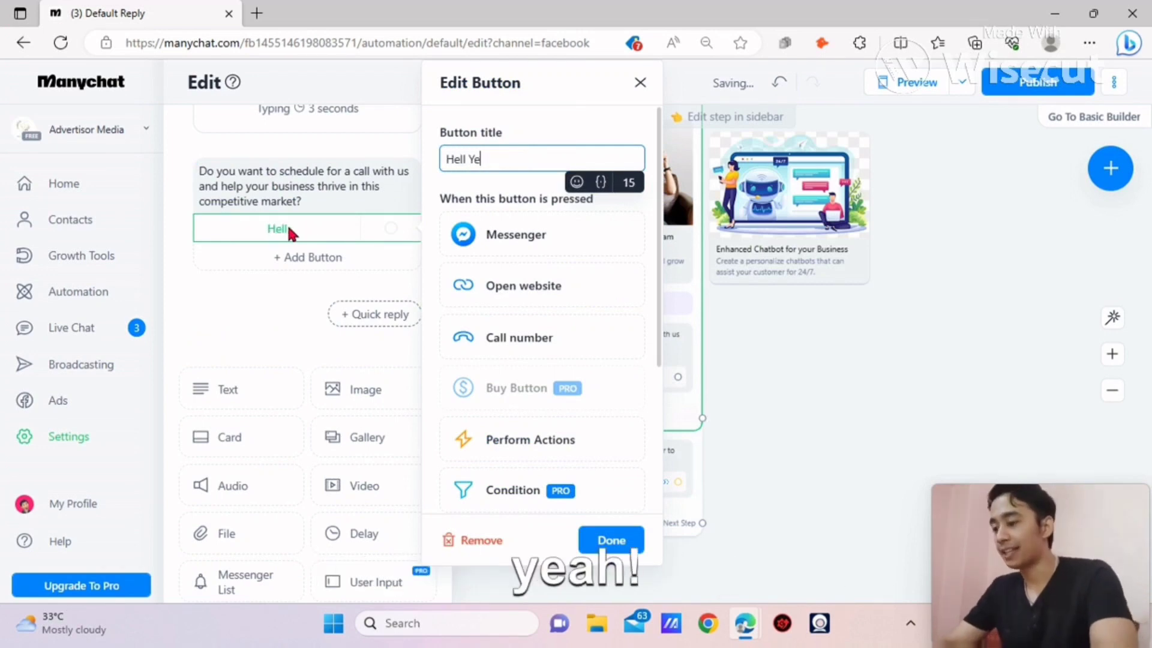
click(576, 182)
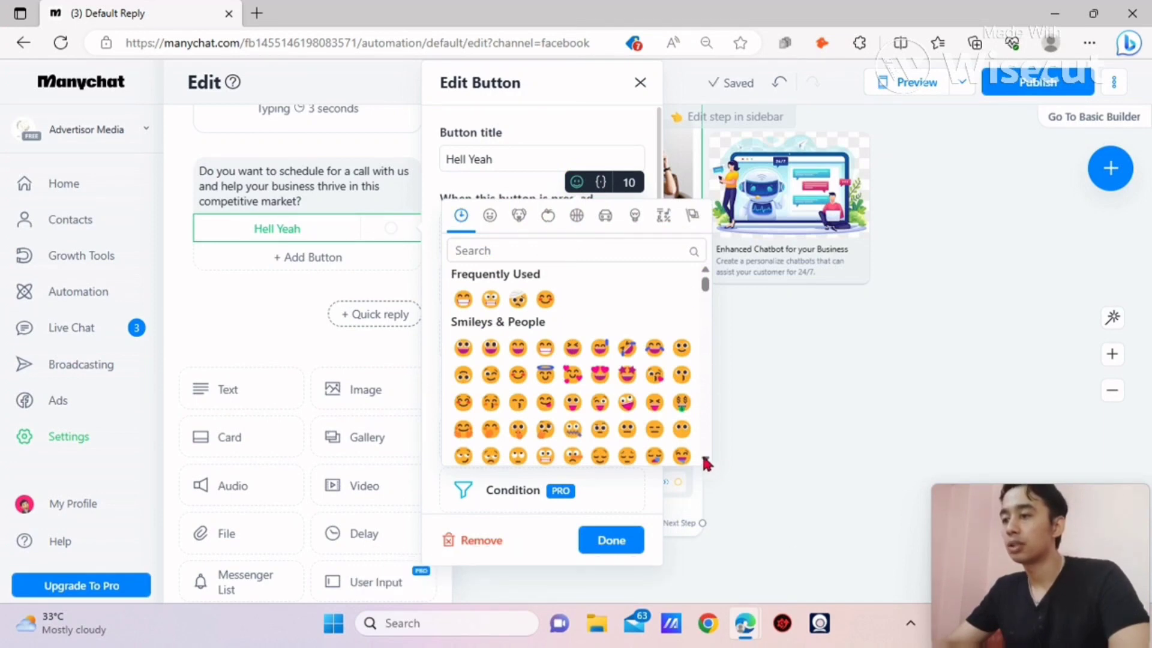
scroll(706, 464, down, 5)
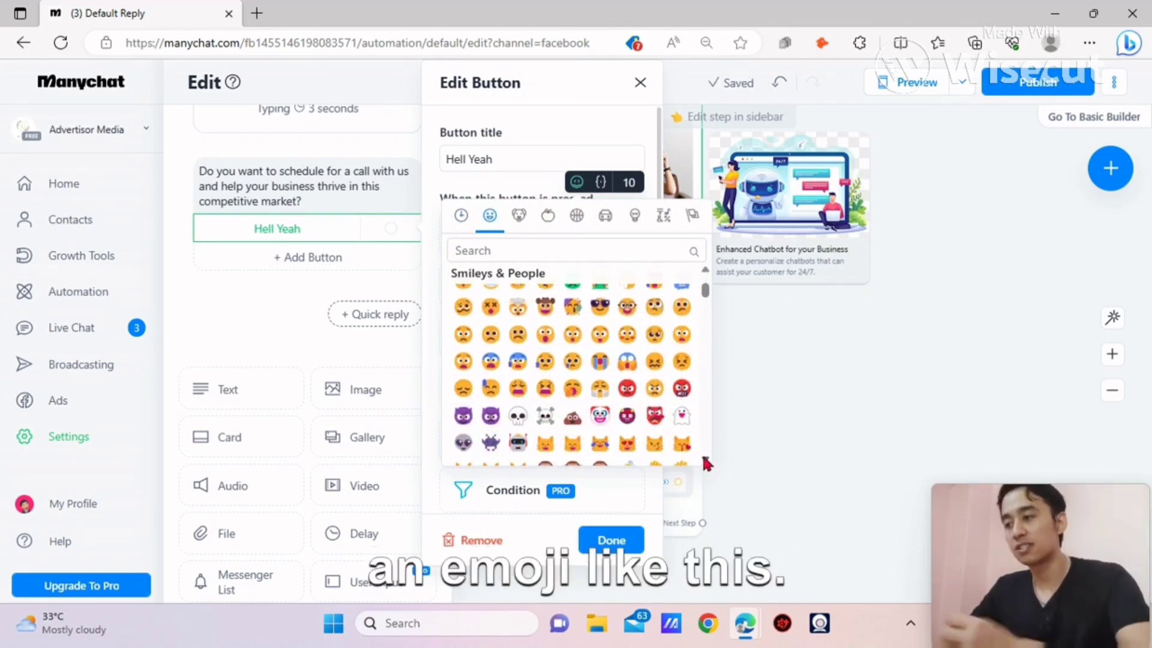
scroll(707, 463, down, 3)
click(531, 334)
Step: Add a second button titled "Absolutey" with a cat emoji under the call-scheduling text
click(315, 259)
click(315, 260)
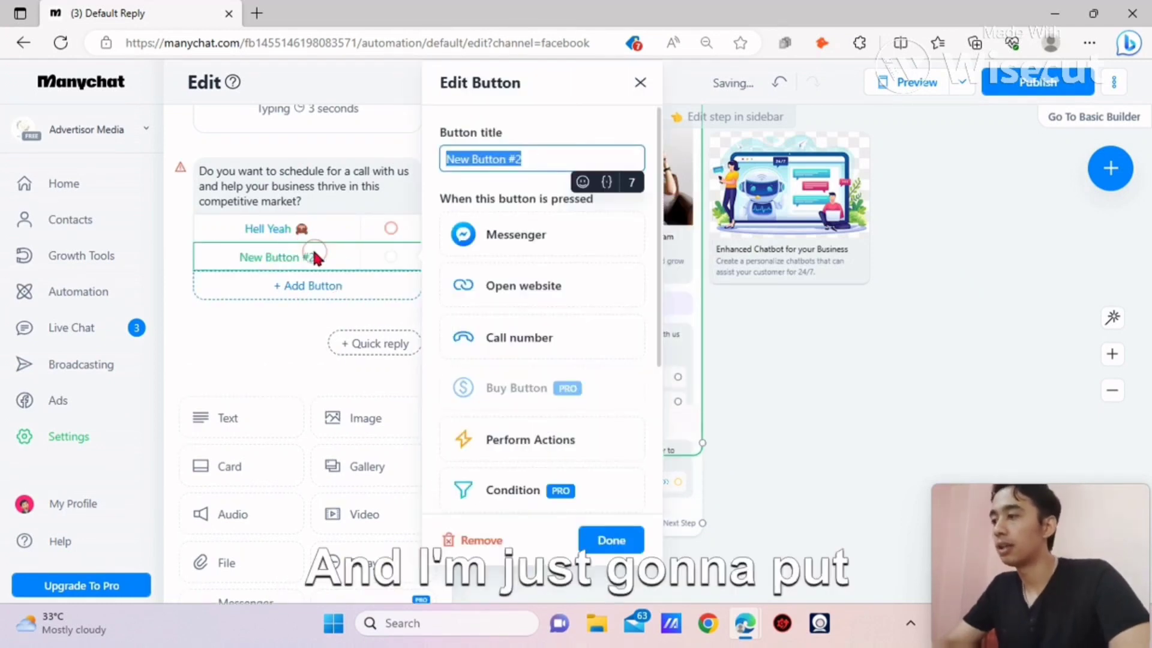
key(BackSpace)
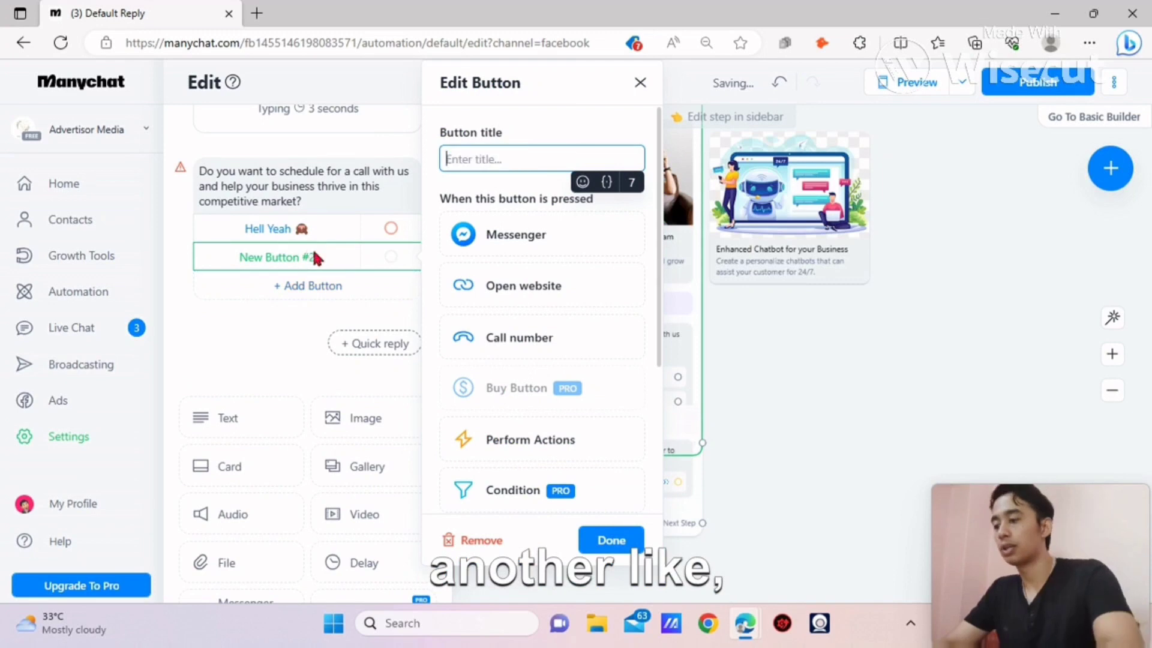
text(Absolute)
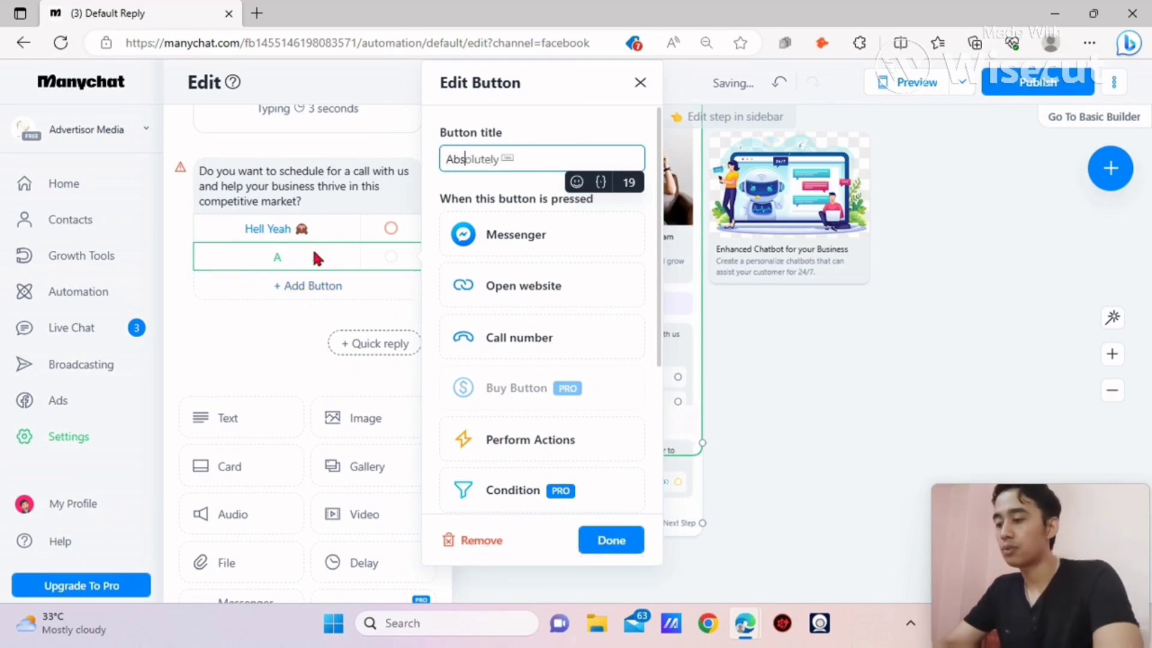
text(y)
click(576, 183)
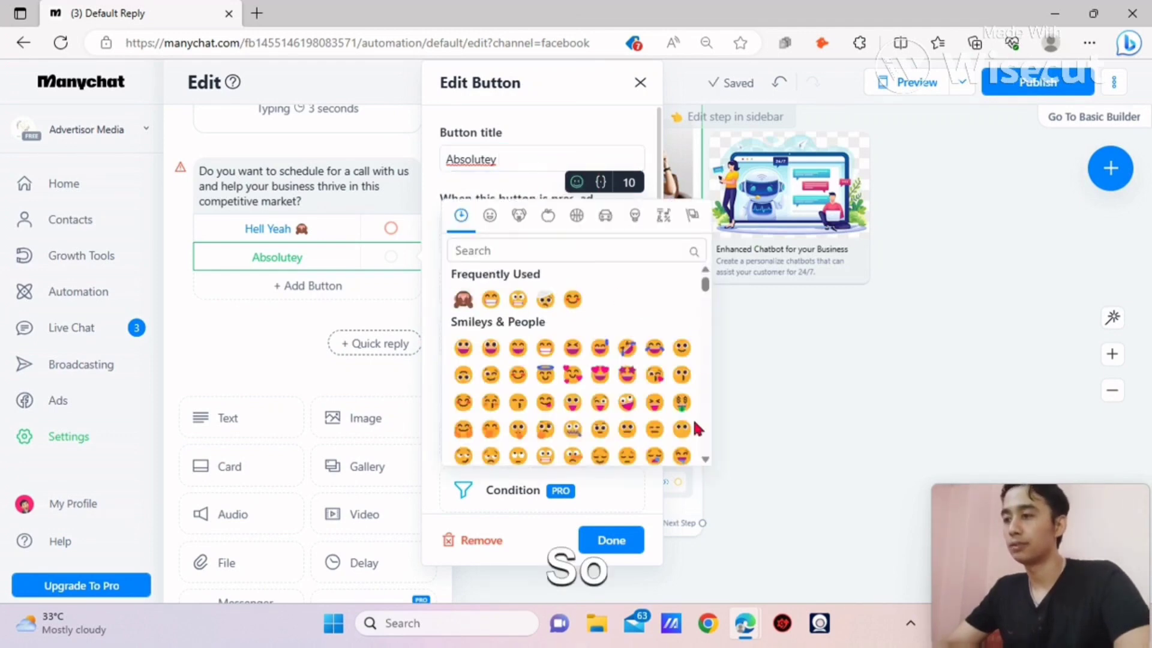
click(706, 459)
click(706, 461)
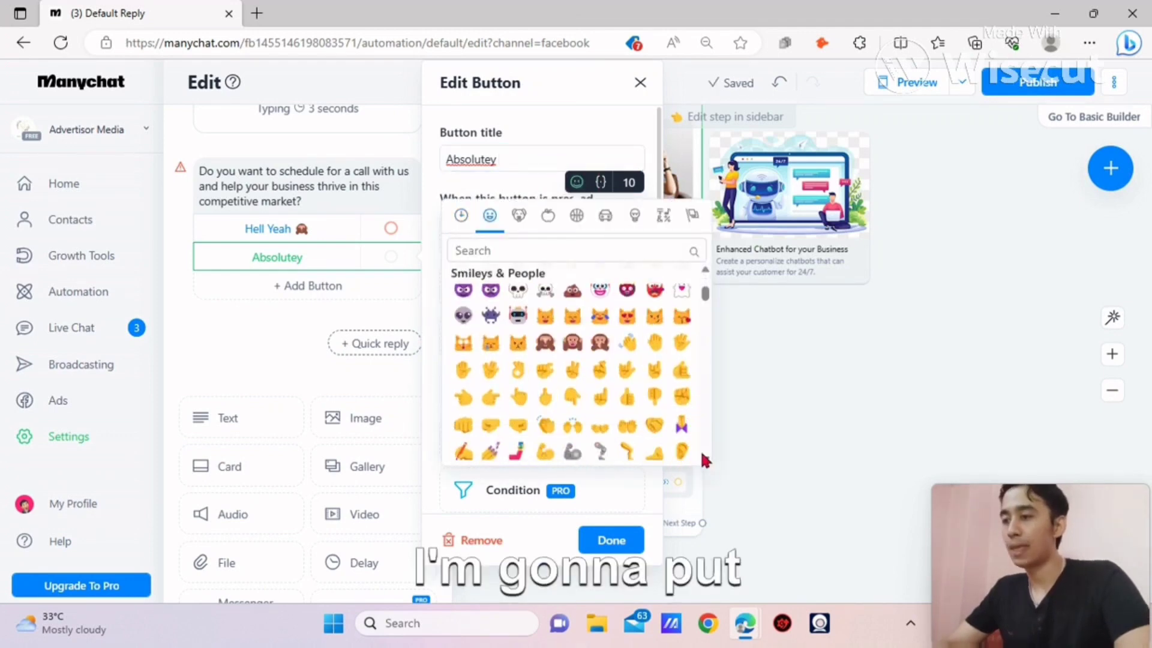
click(656, 324)
Step: Add a third button titled "Sure" under the call-scheduling text
click(303, 289)
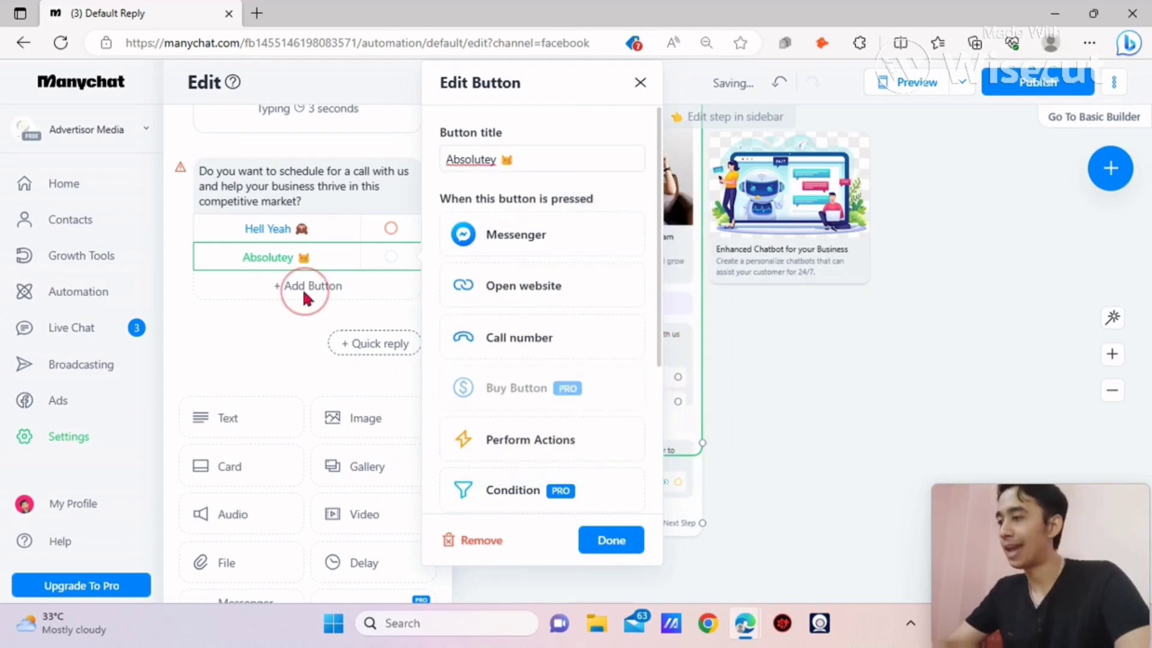
click(302, 289)
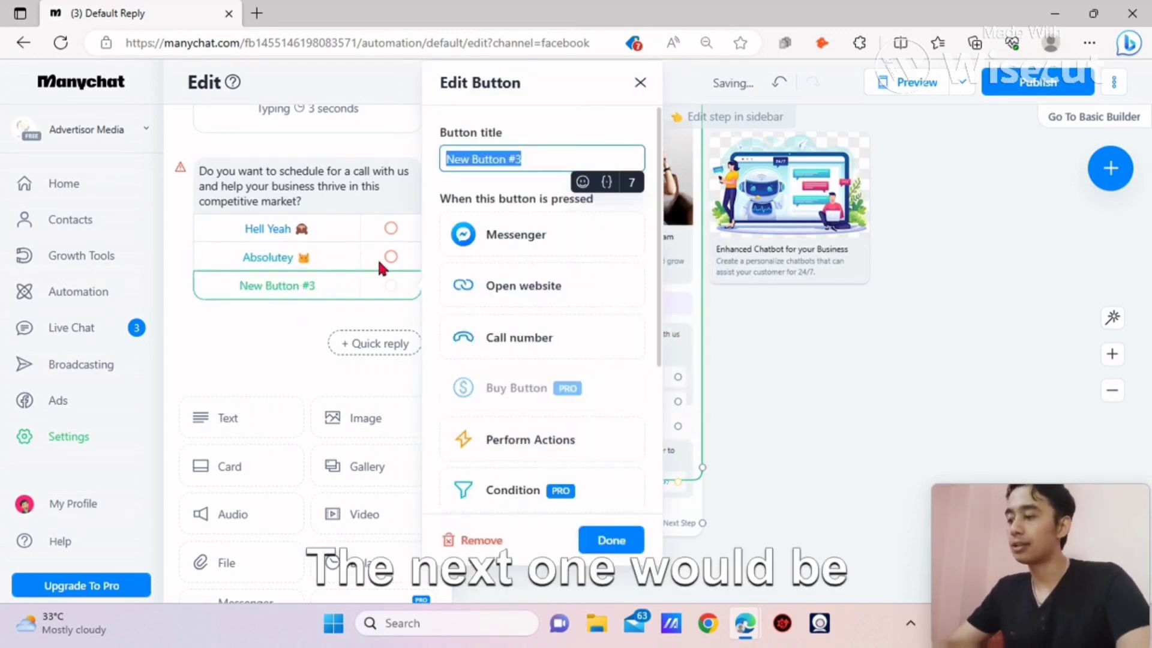
text(Sure)
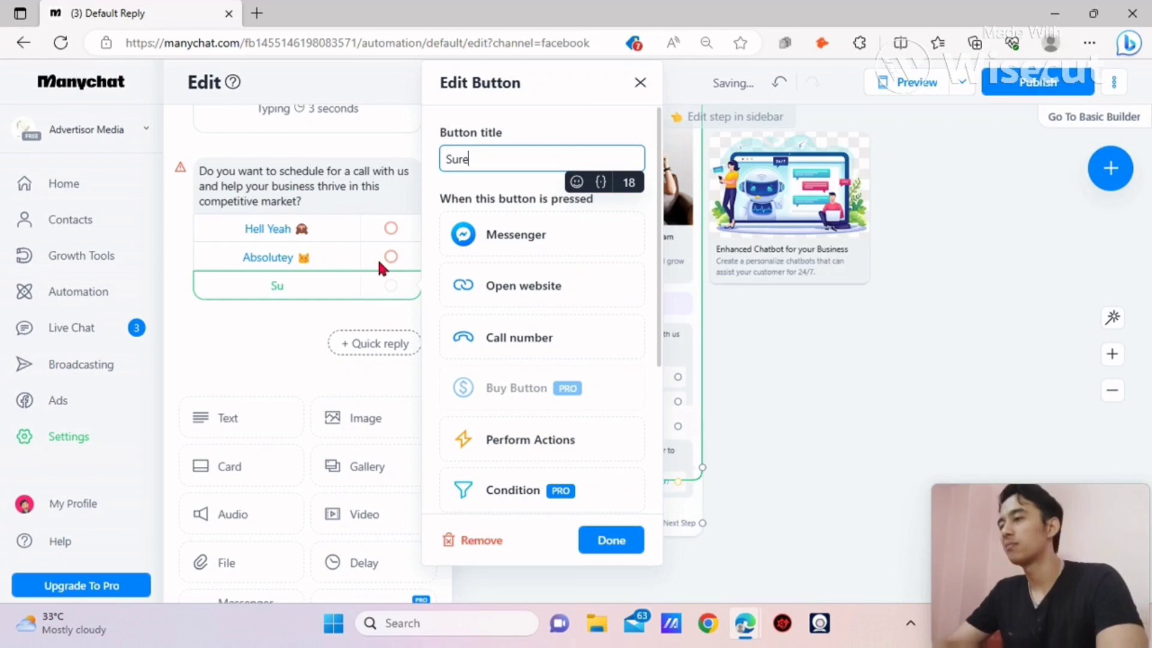
key(BackSpace)
key(BackSpace)
key(BackSpace)
key(BackSpace)
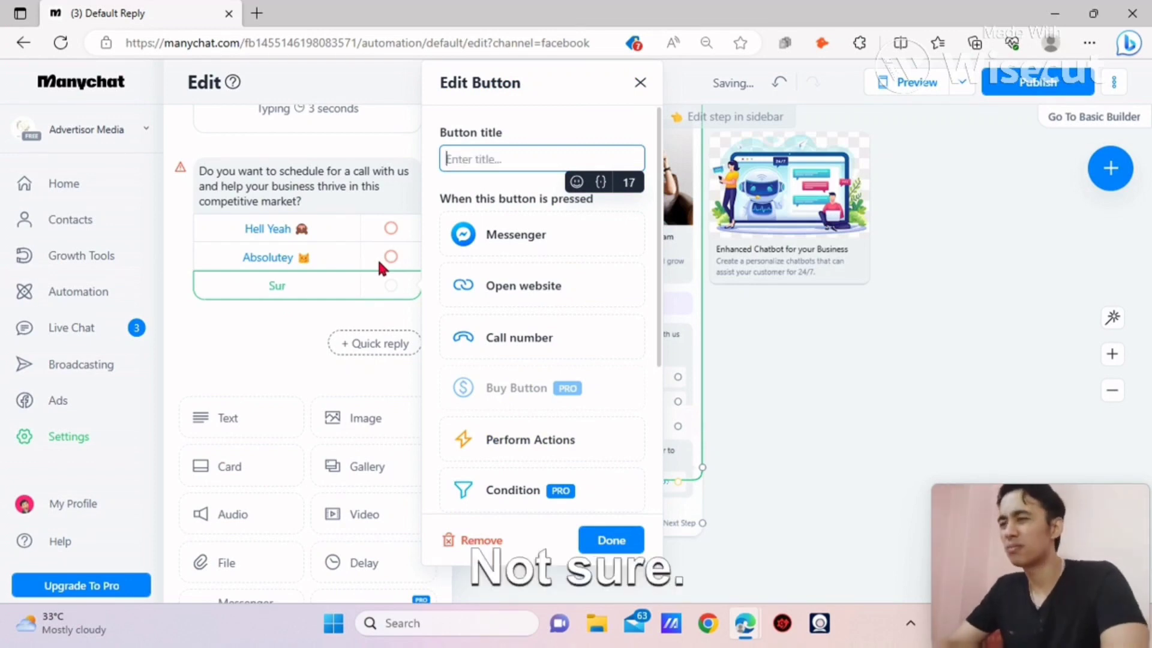
text(Surec)
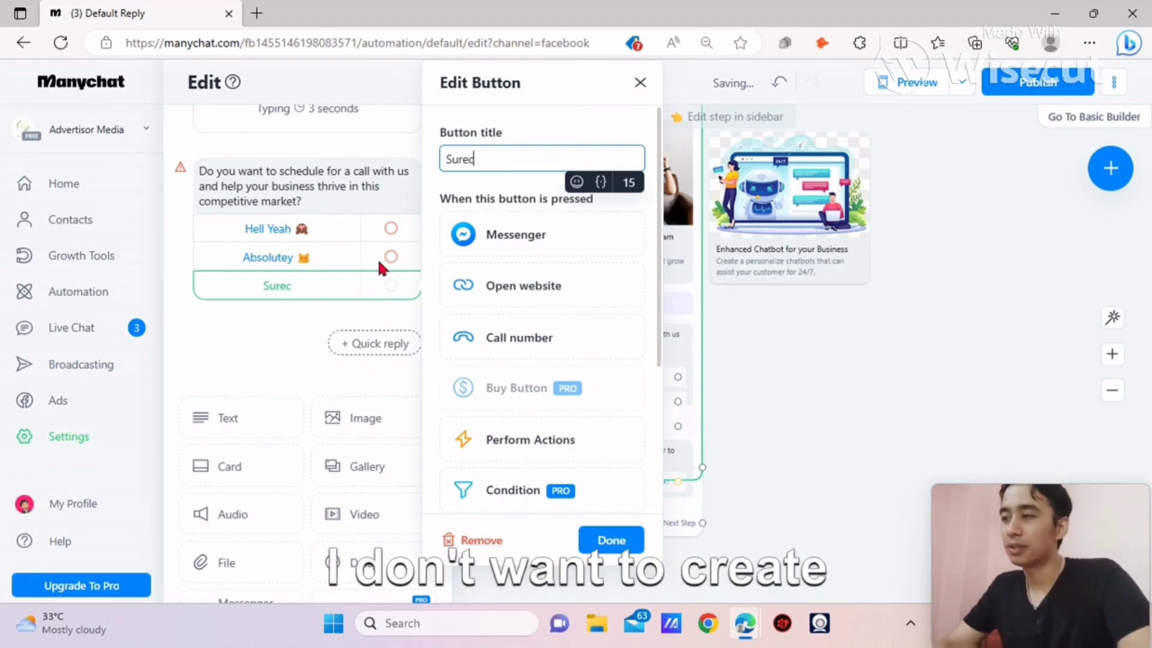
key(BackSpace)
Step: Append a poop emoji to the "Sure" button's title and finish editing the button
click(575, 183)
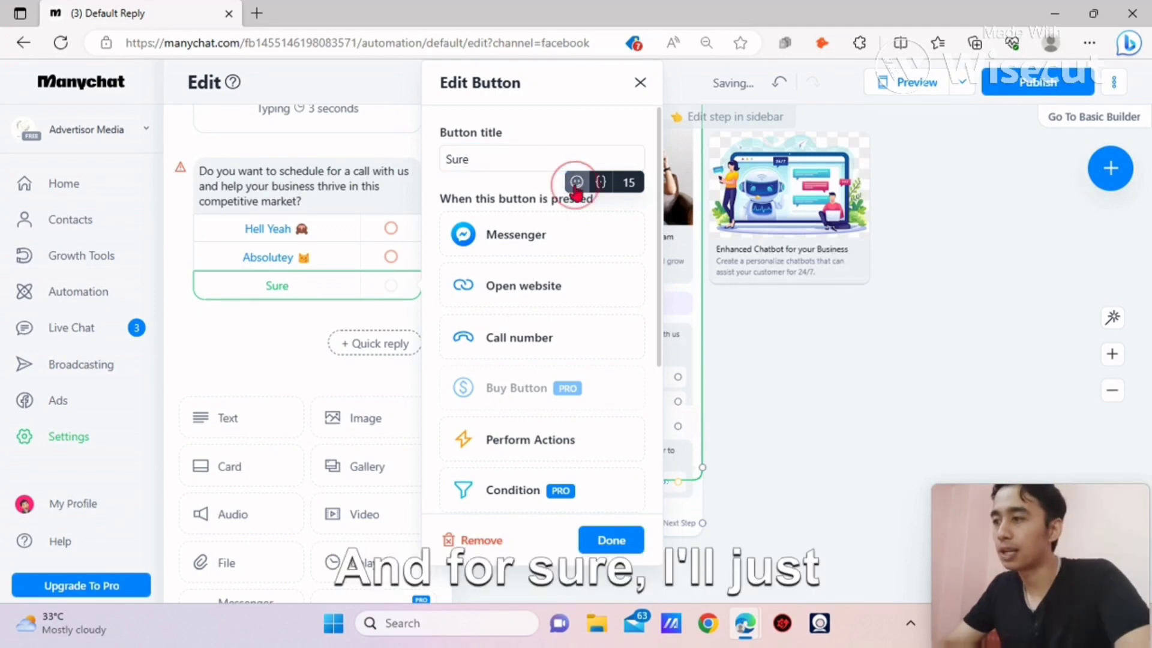
click(576, 183)
scroll(696, 459, down, 1)
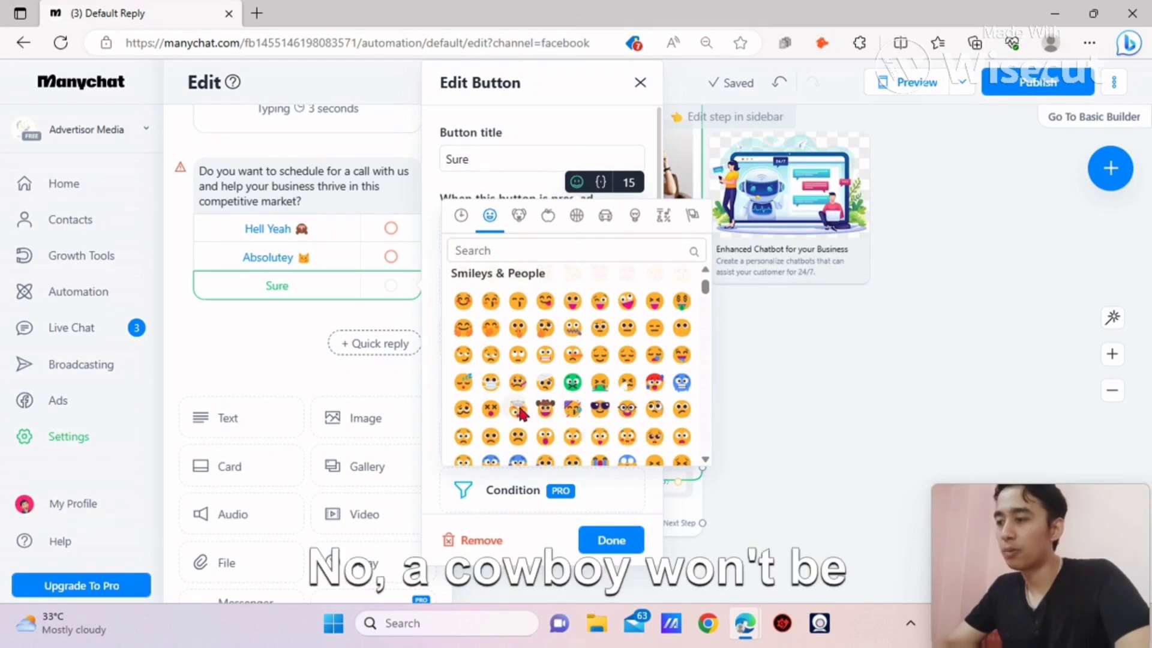
click(706, 459)
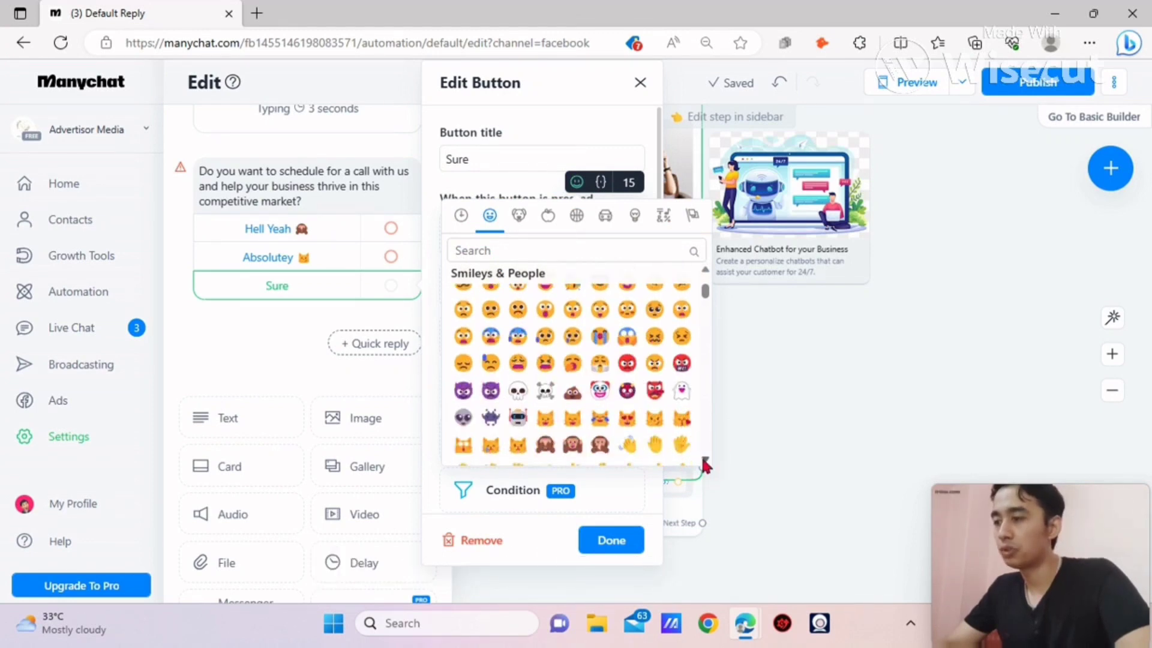
click(571, 393)
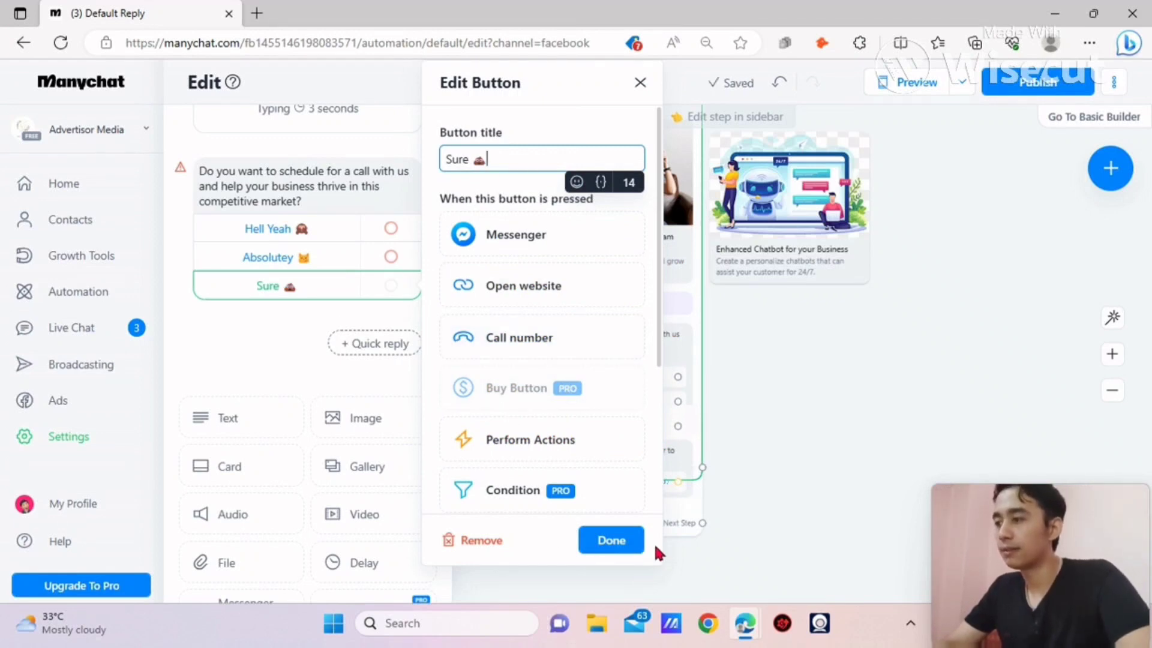
click(624, 543)
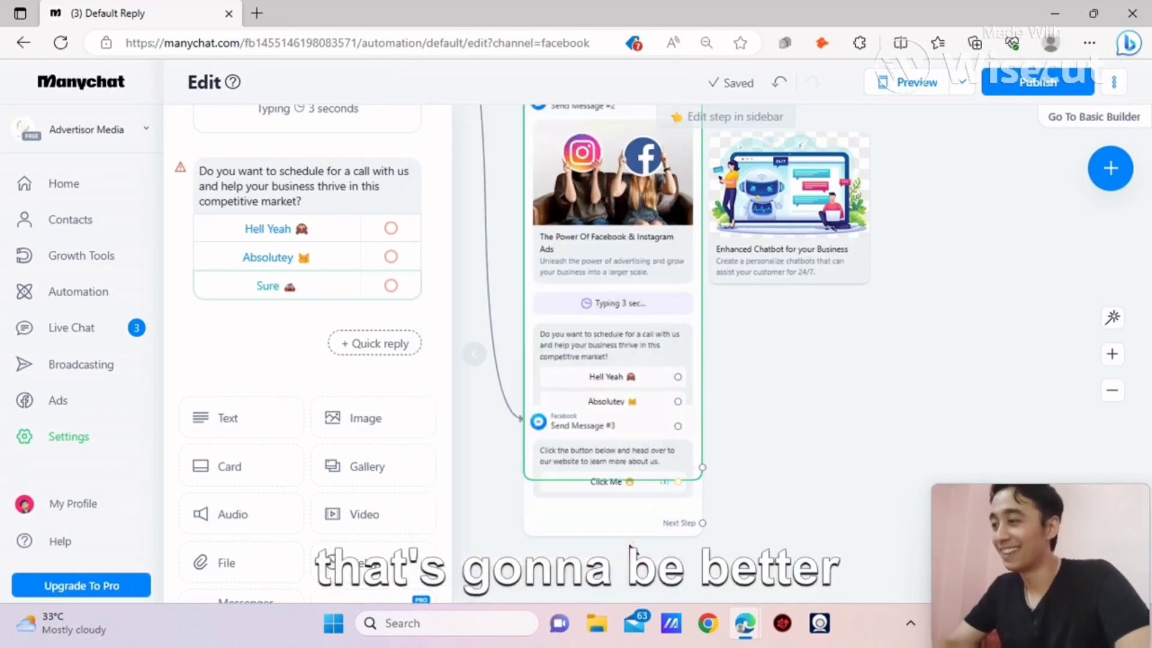
Step: Link the "Hell Yeah" button to a new Messenger message step placed beside the blog message
click(458, 398)
click(640, 284)
click(823, 225)
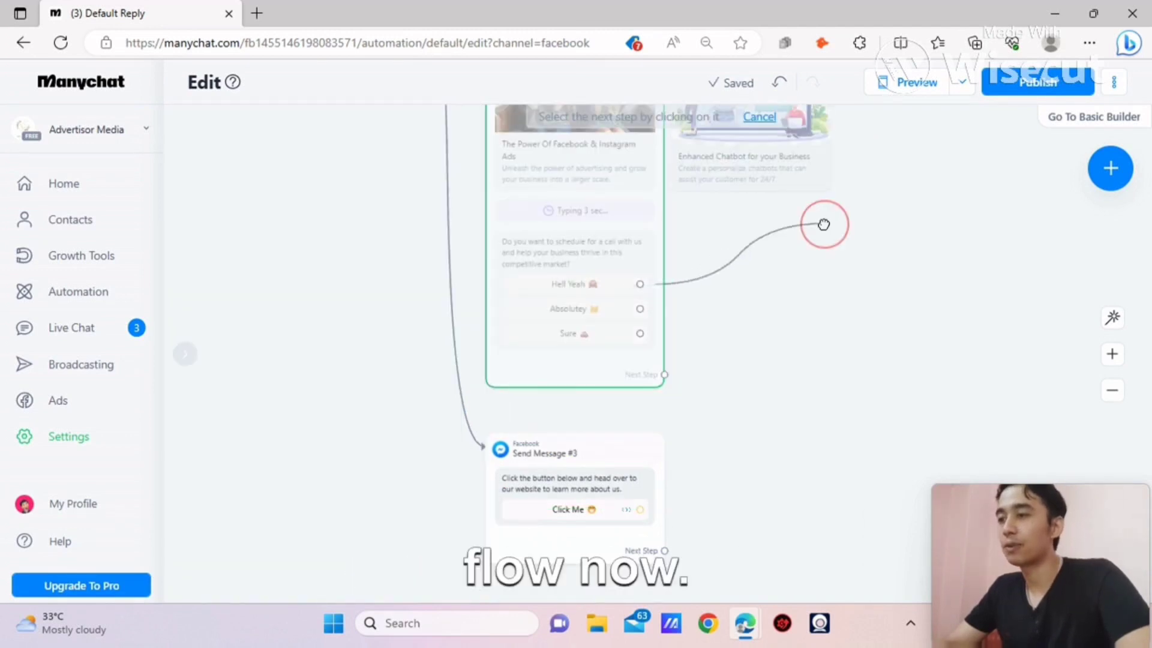
click(880, 225)
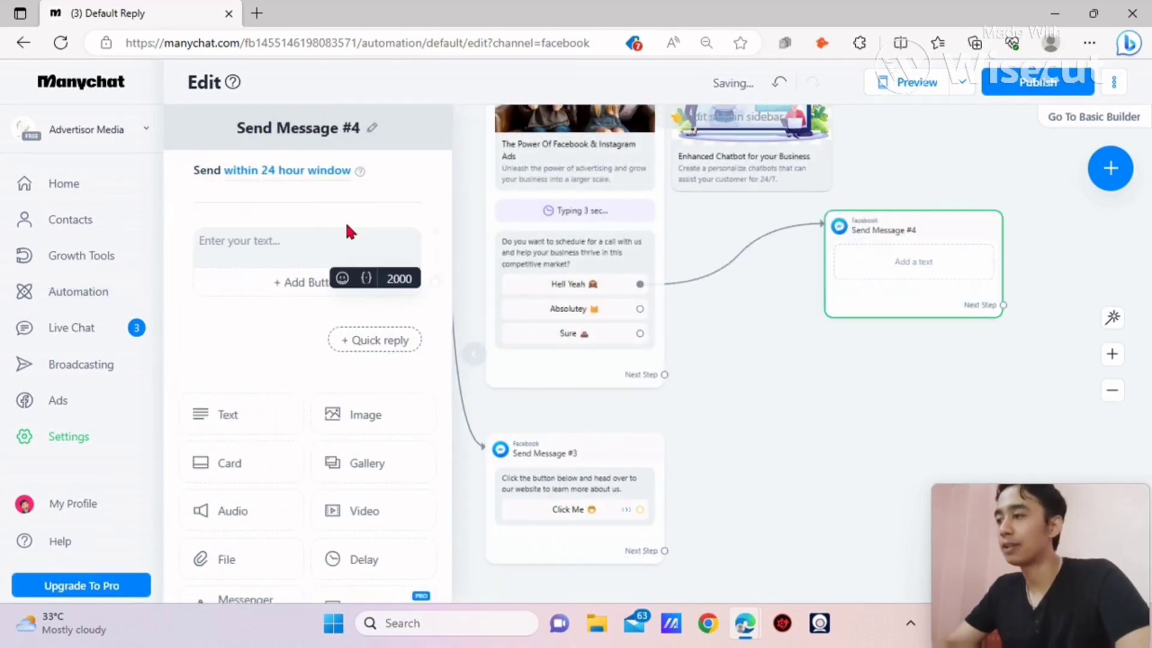
Step: Write the new message as "Awesome", the First Name system field, and ". Is there anything that you would like to know about?"
click(331, 240)
text(Awesome)
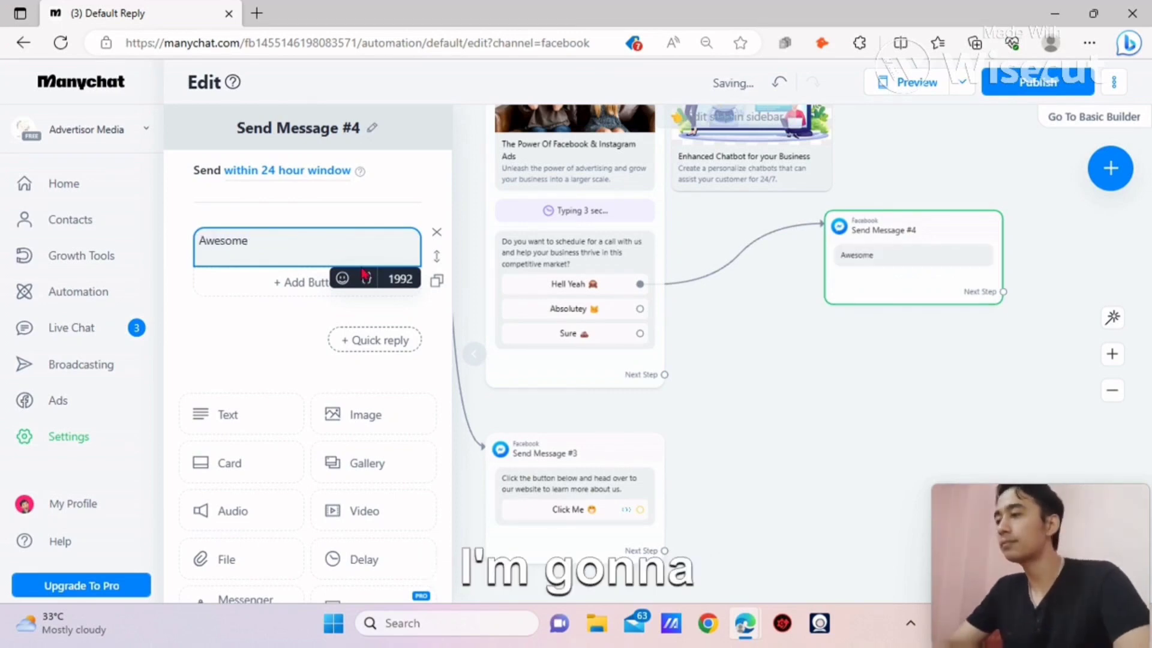
click(366, 278)
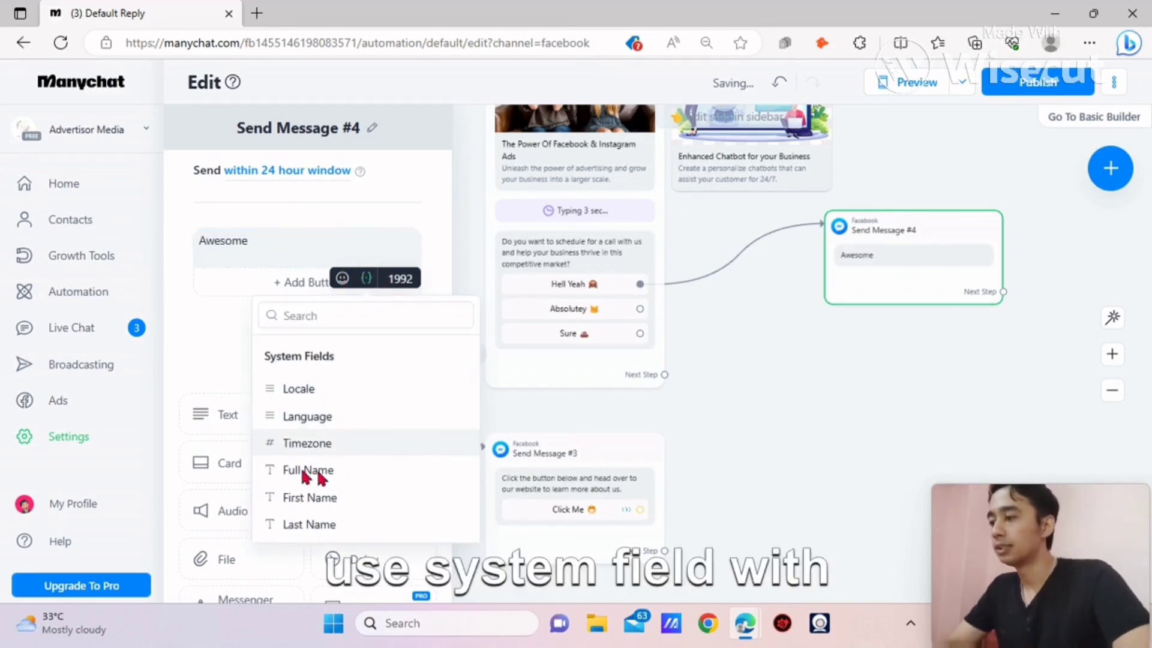
click(330, 497)
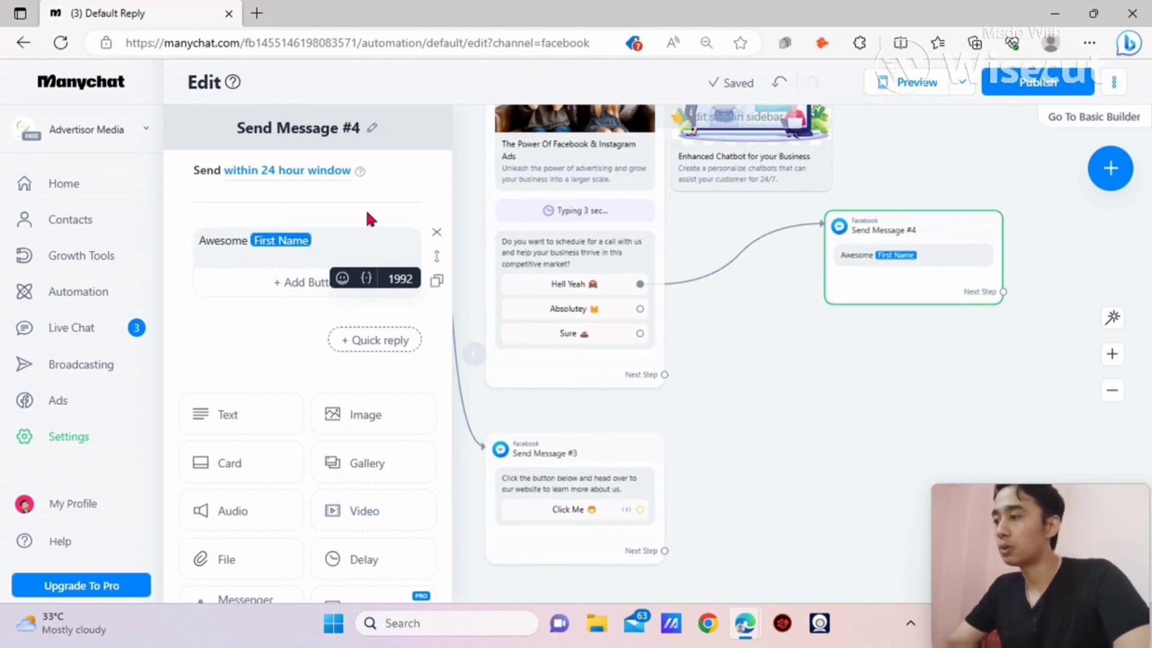
click(316, 241)
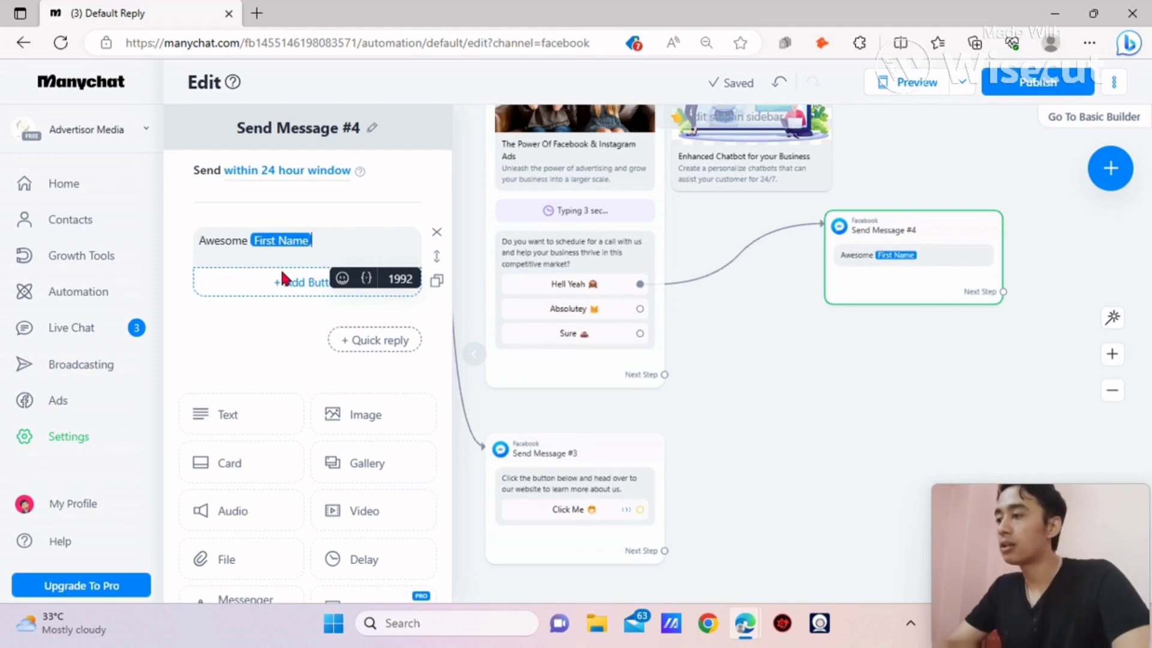
text(. Is there anything )
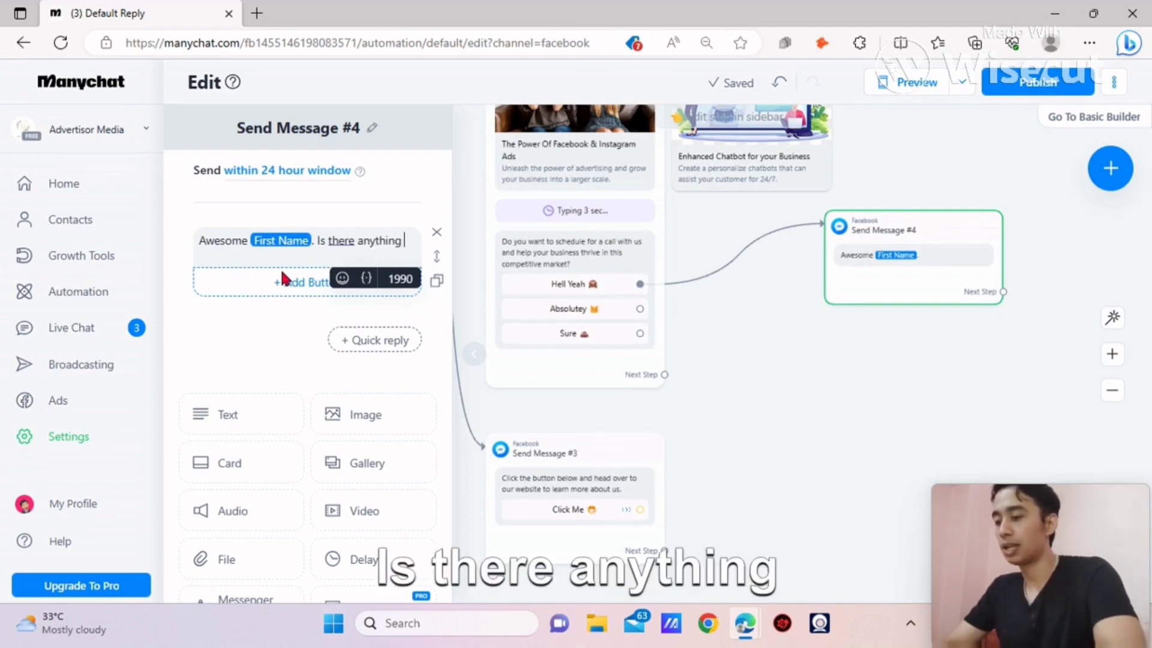
text(that youw oul)
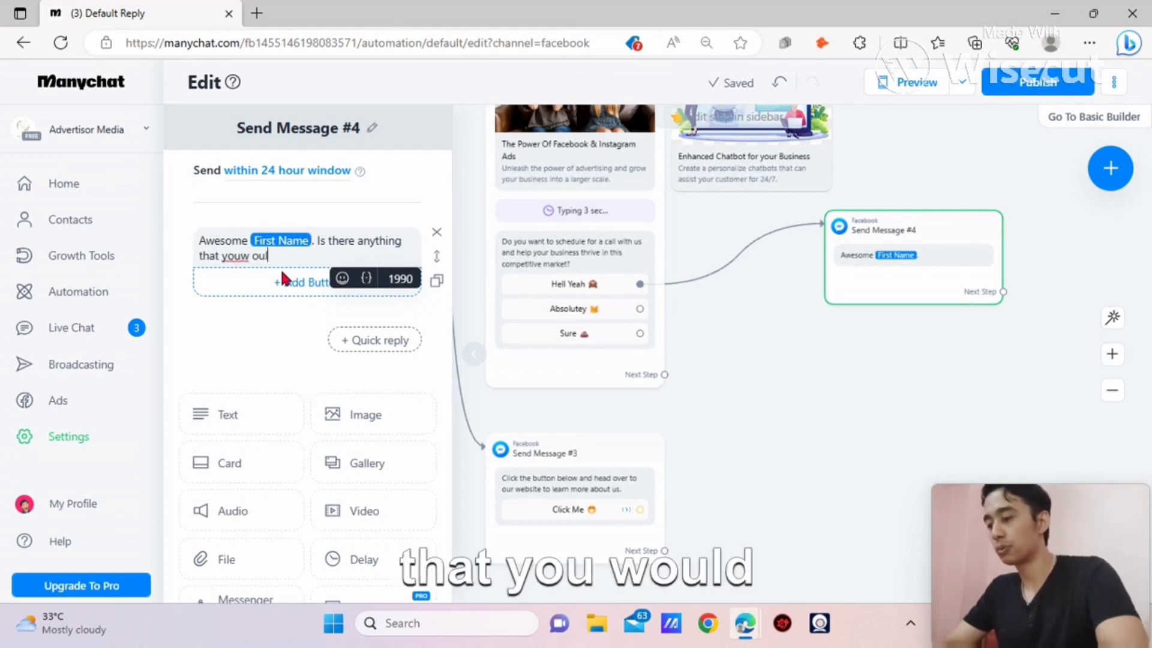
Step: Add the buttons "I've a question" and "Nope I just need you" to the new message and close its editor
click(286, 311)
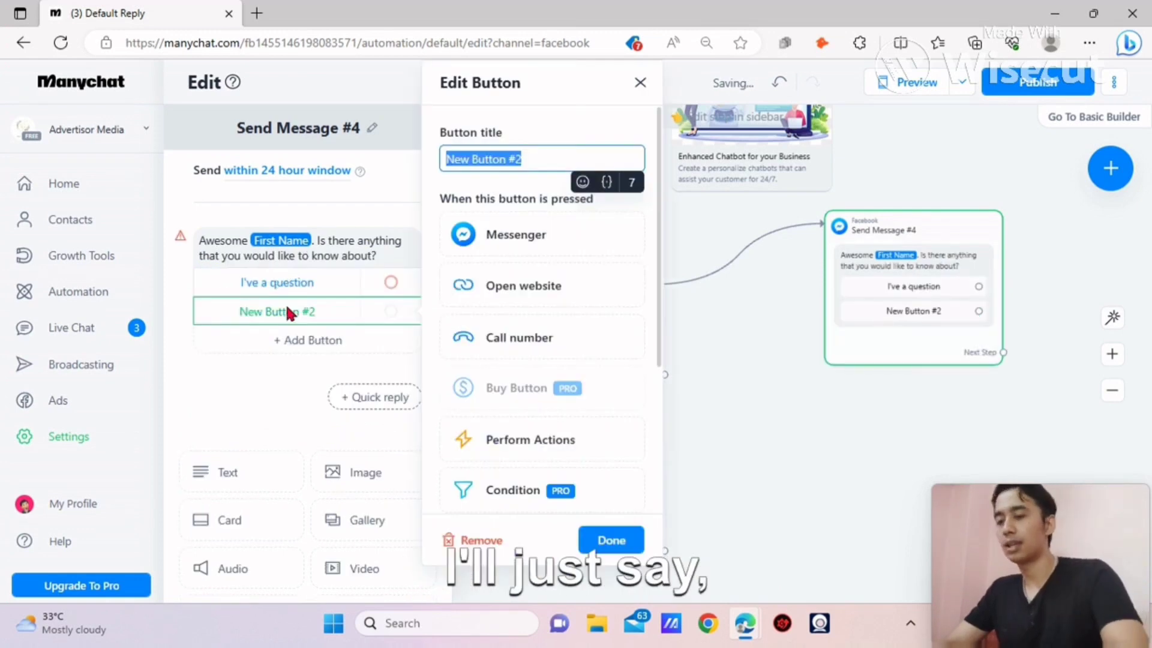
key(BackSpace)
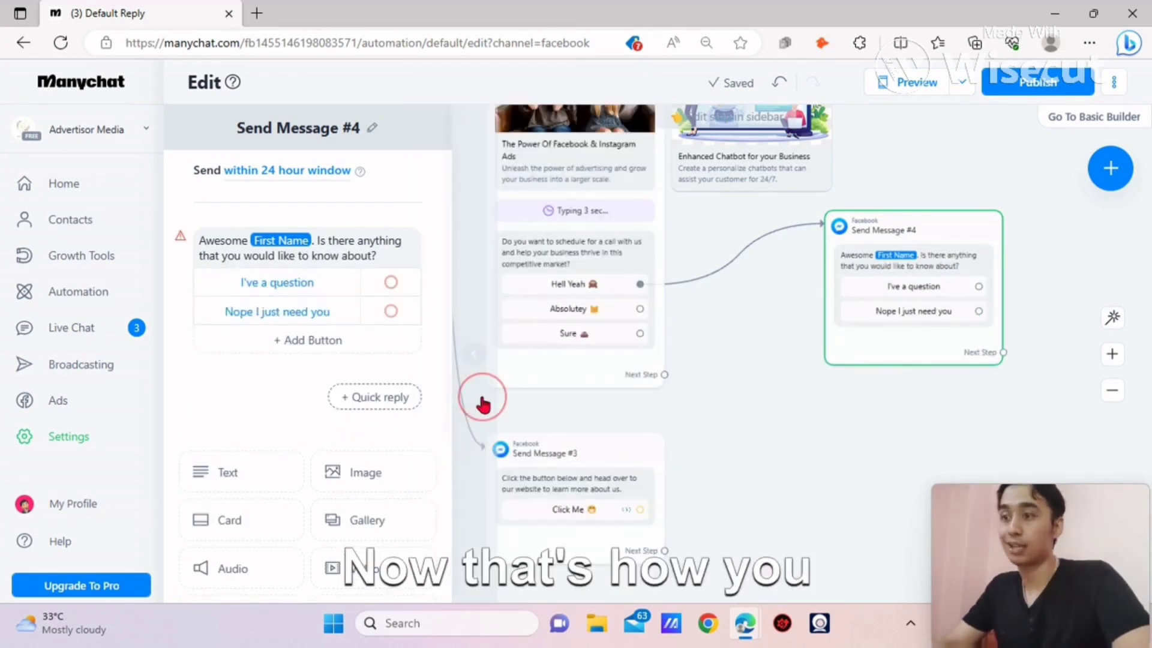
click(478, 403)
Step: Connect the "Absolutey" button to the same follow-up message as the "Hell Yeah" button
drag(744, 412, 538, 326)
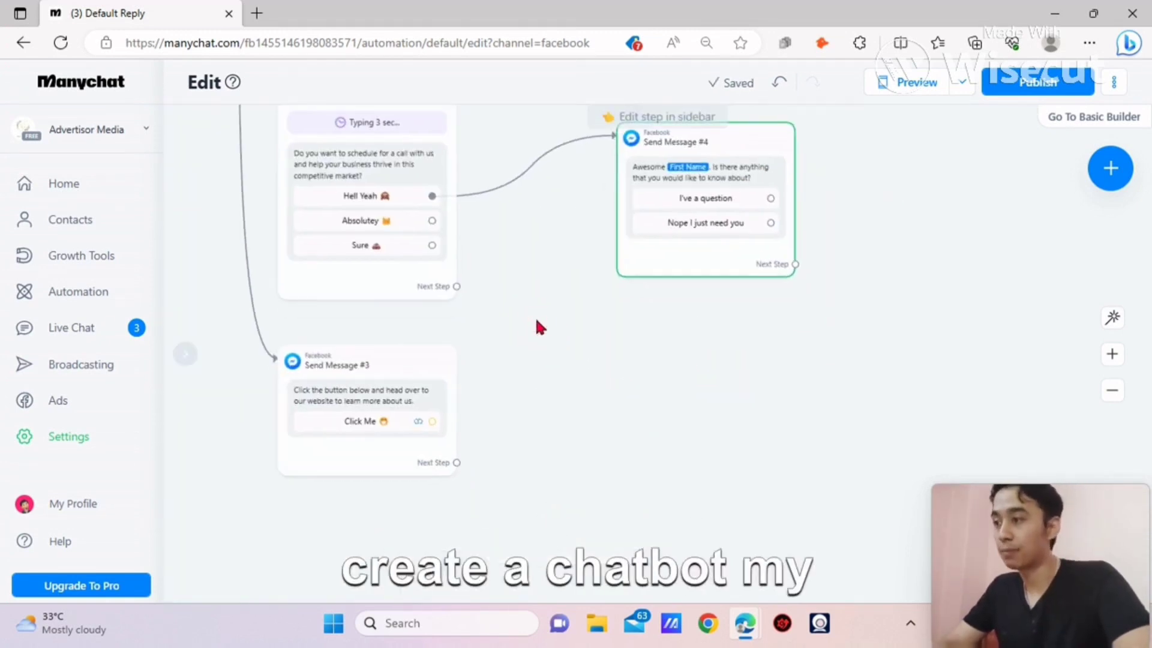
click(432, 220)
click(634, 211)
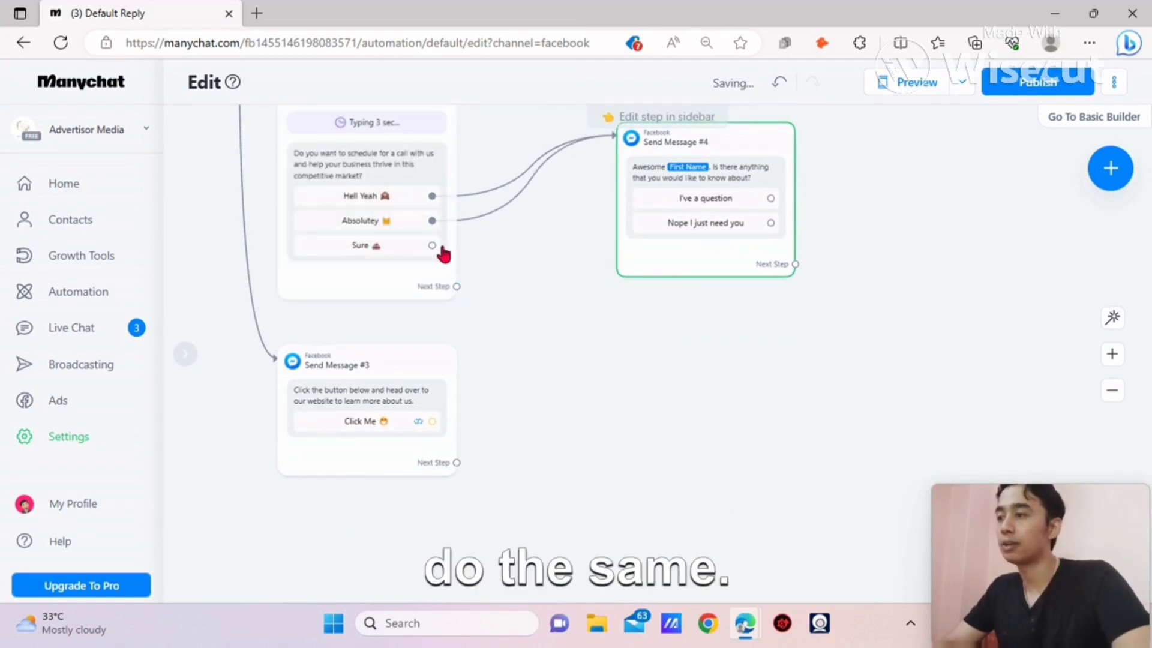
Step: Link the "Sure" button to a new Messenger message step reading "Seems like you're a moody one. Can i tell you a joke to make you laugh?"
drag(432, 245, 657, 352)
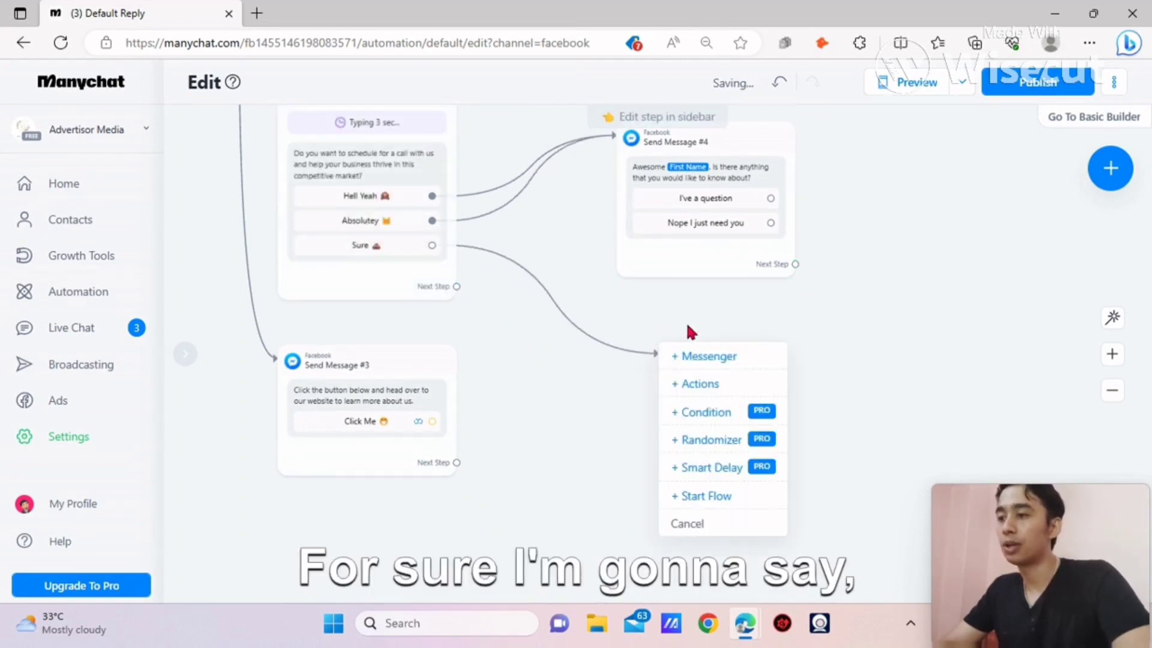
click(714, 355)
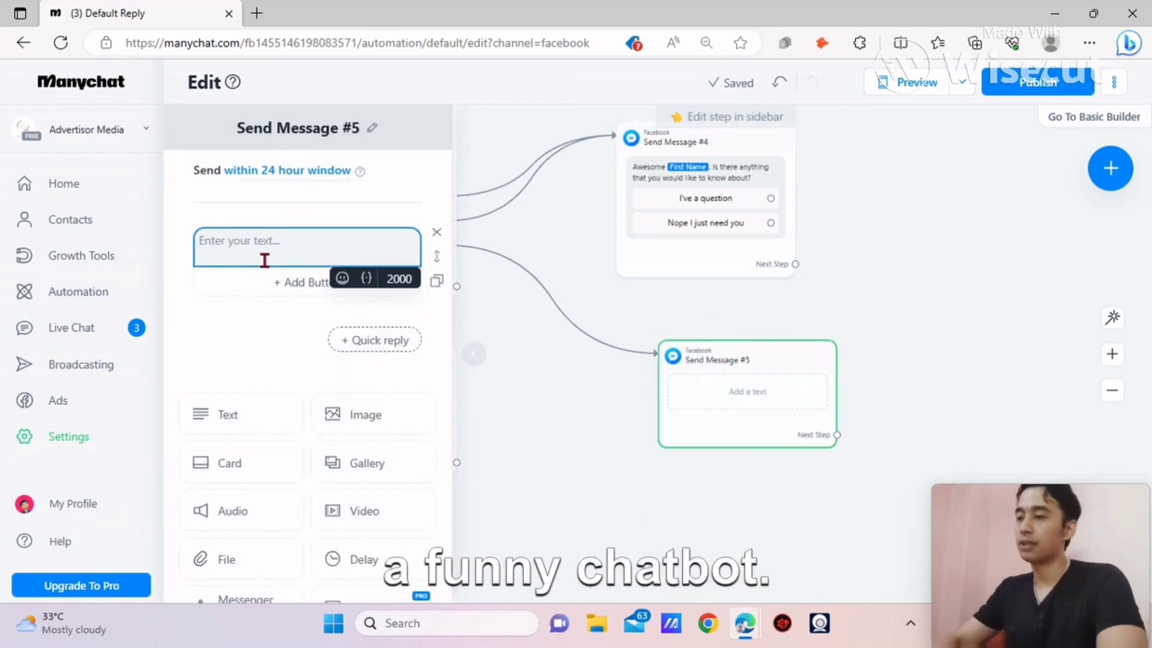
text(Seems like you're a moo)
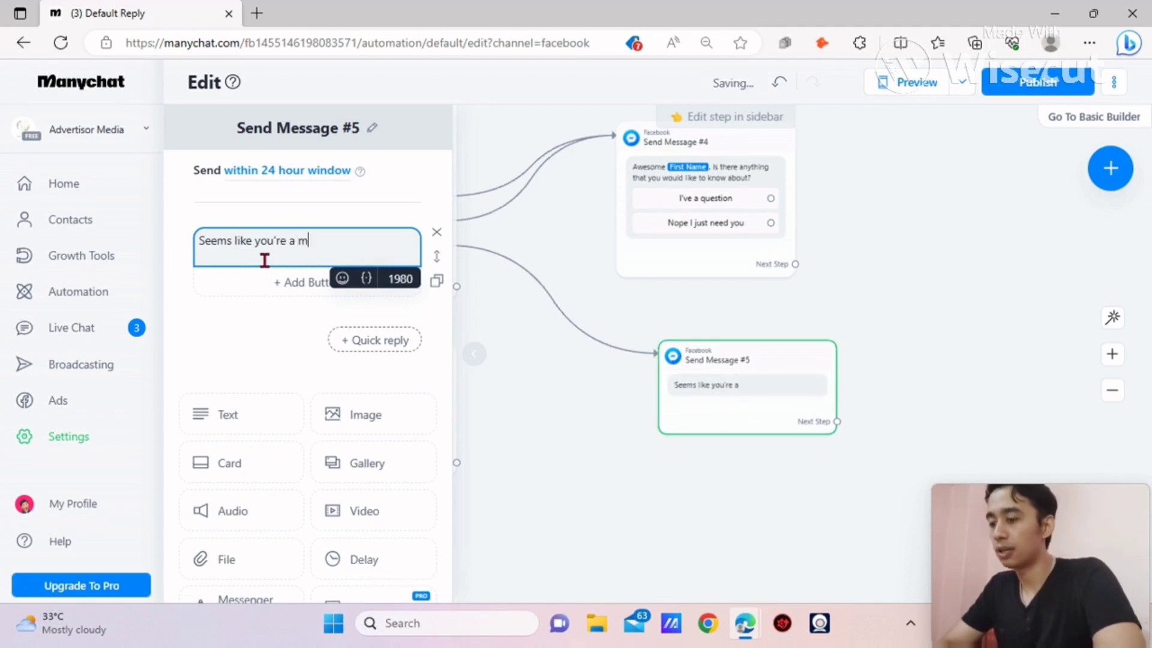
text(dy)
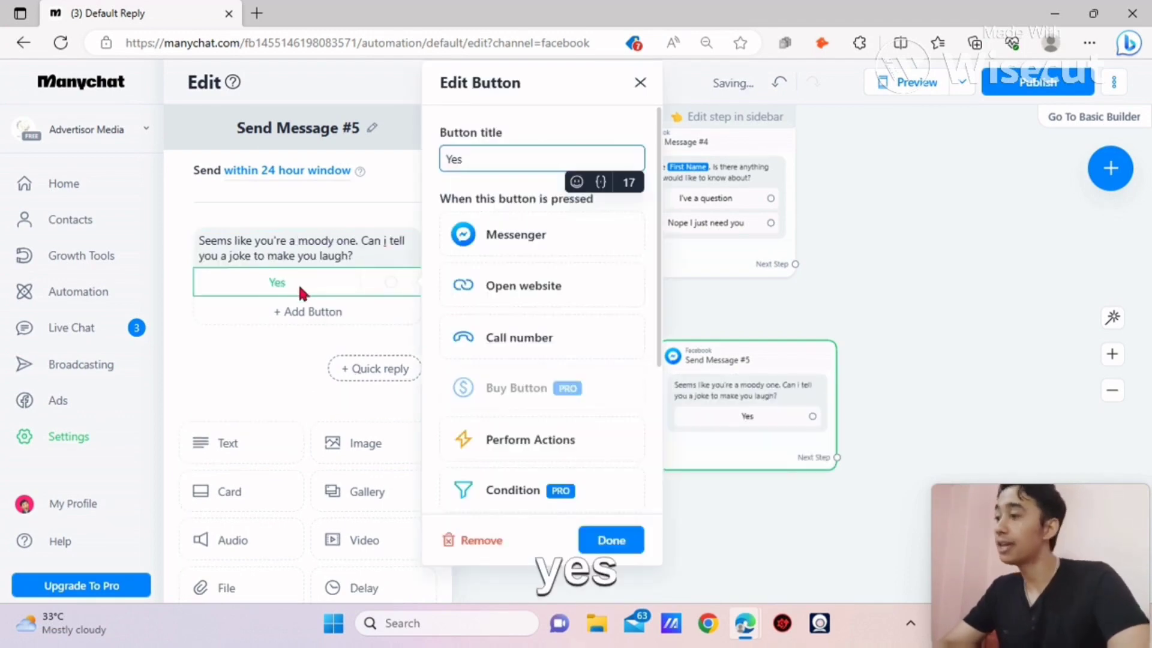
Step: Add the buttons "Yes" and "Go to hell" to the joke offer message and close its editor
click(303, 311)
click(303, 311)
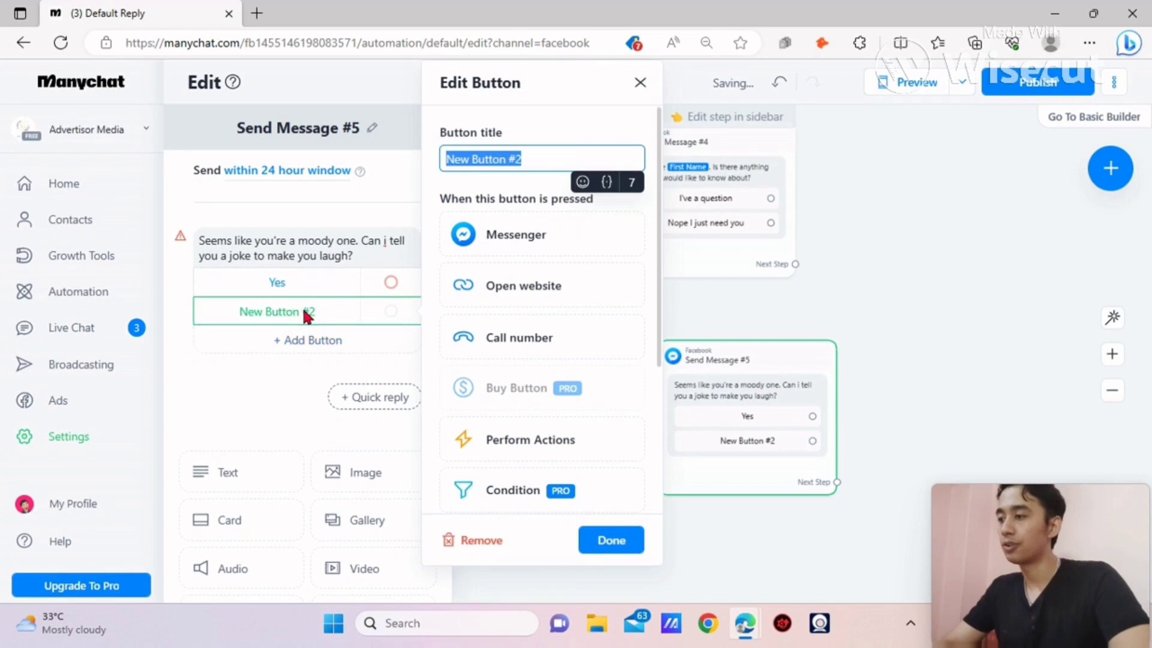
text(GO to)
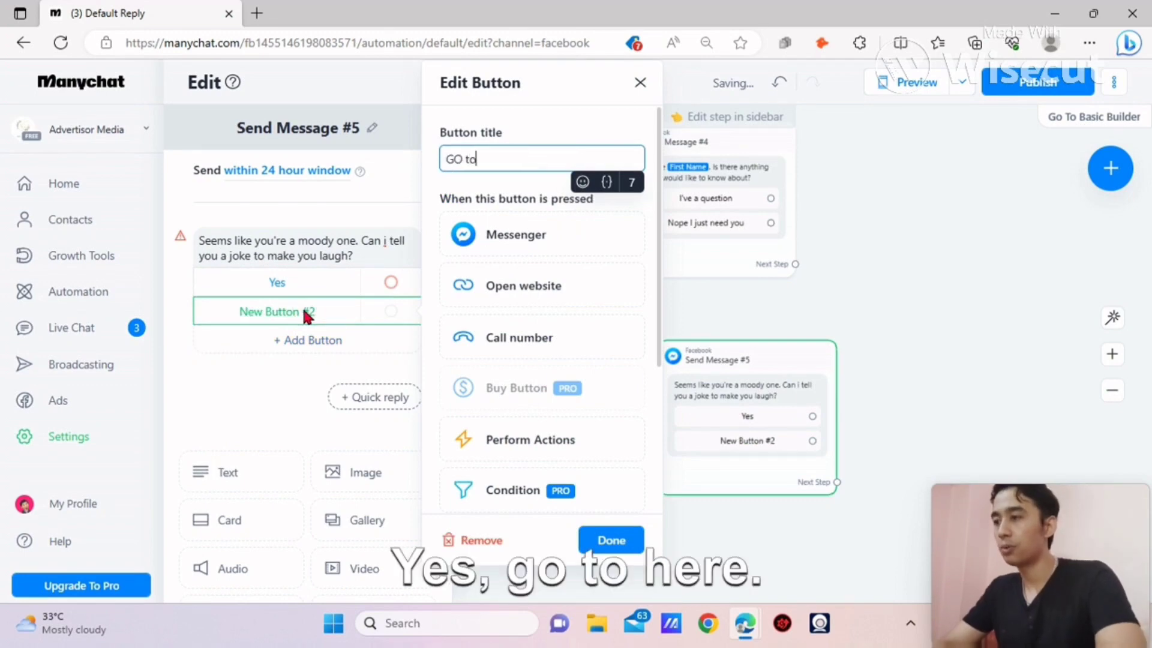
text( hell)
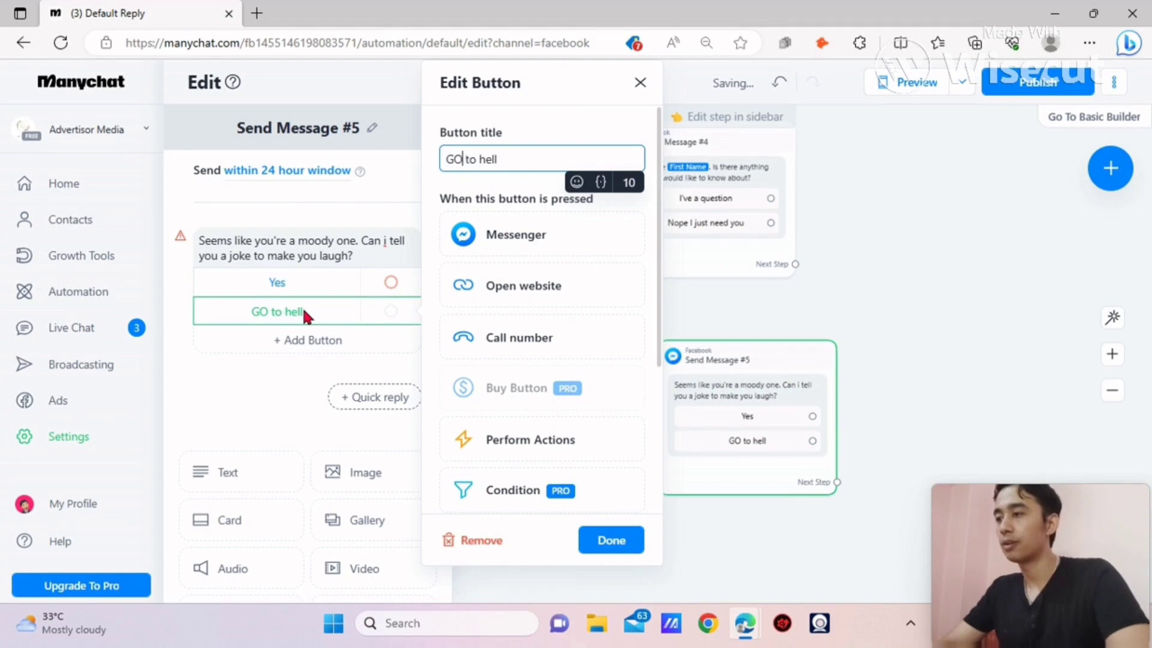
key(BackSpace)
text(o)
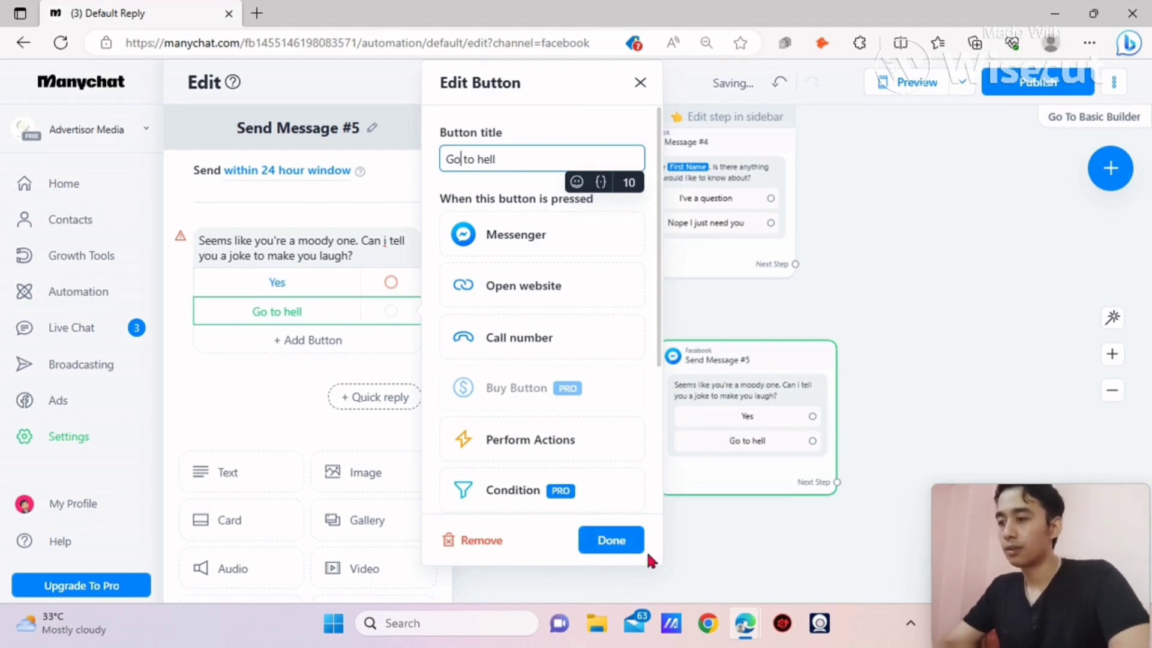
click(612, 541)
click(477, 427)
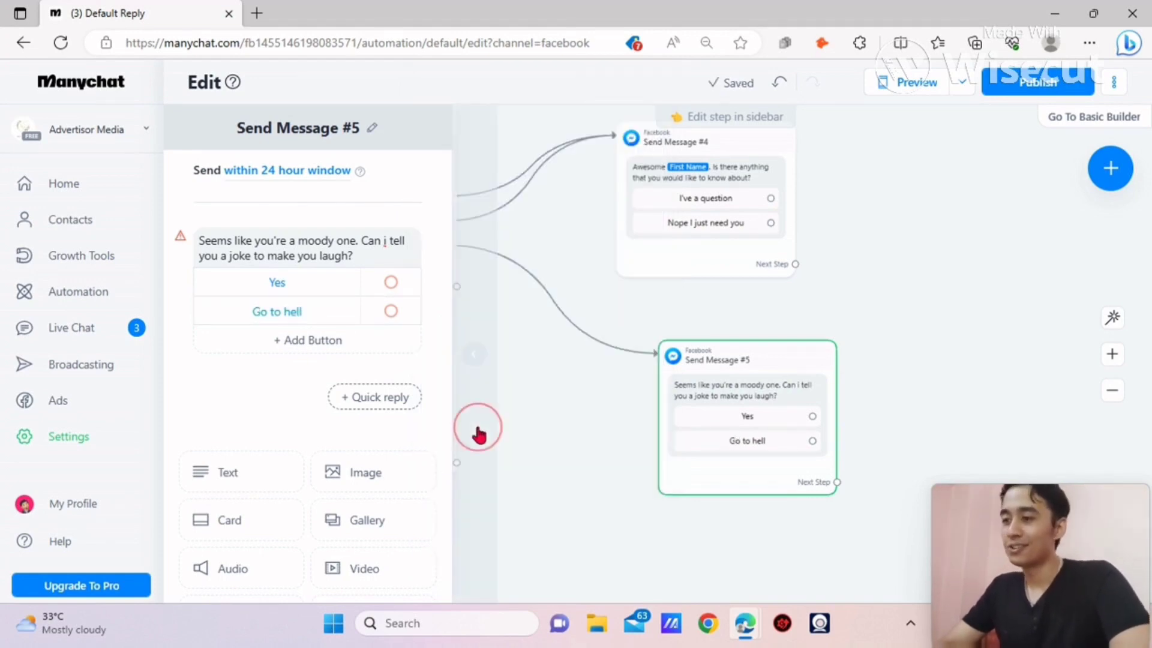
Step: Link the "Yes" button to a new Messenger message step with the stranded-on-an-island joke and a 6-second typing delay
drag(710, 503, 462, 430)
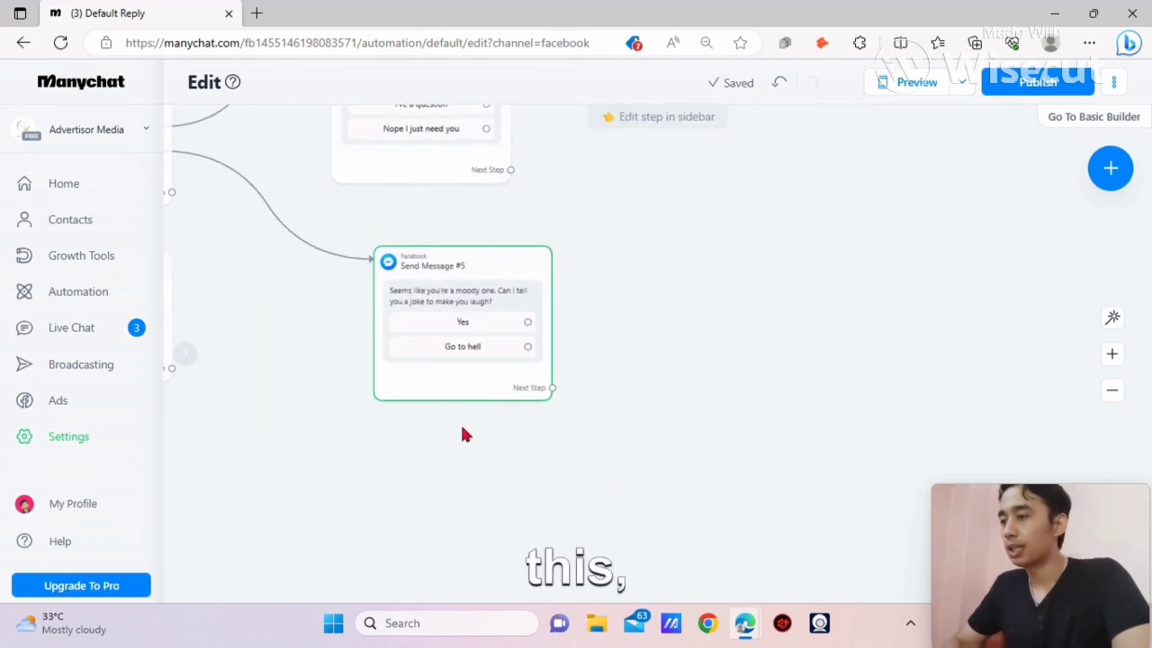
click(528, 322)
click(790, 191)
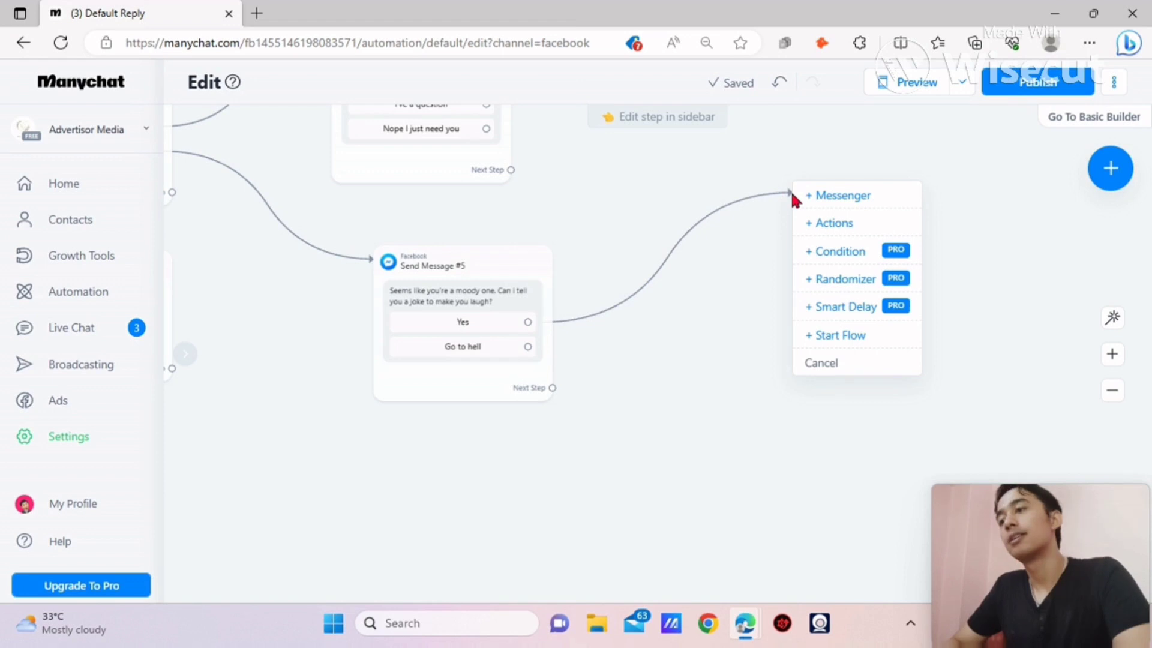
click(849, 198)
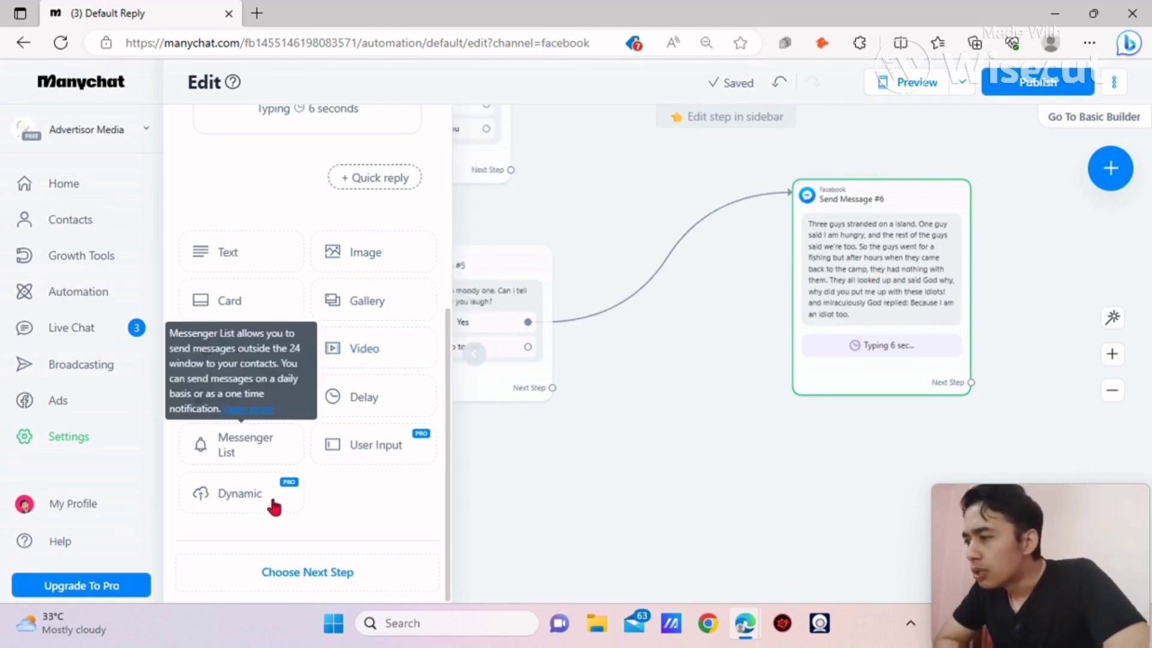
click(447, 473)
drag(447, 474, 460, 441)
scroll(444, 443, up, 1)
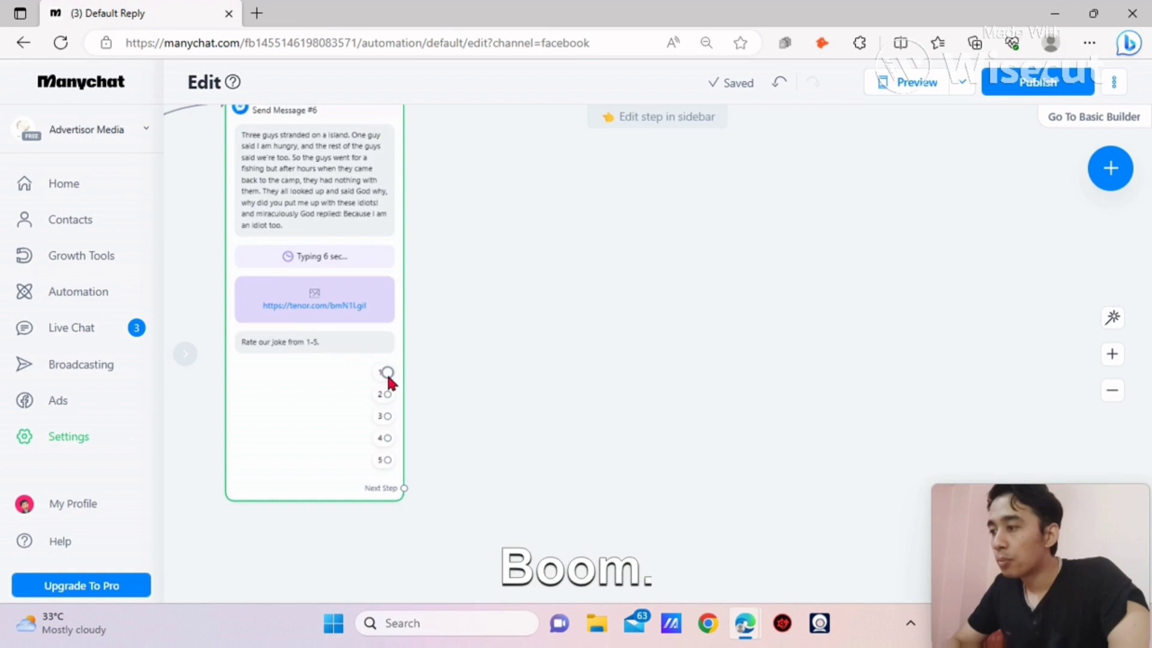
Step: Connect the joke's "1" rating reply to a new Messenger message step beside the joke message
drag(387, 372, 597, 204)
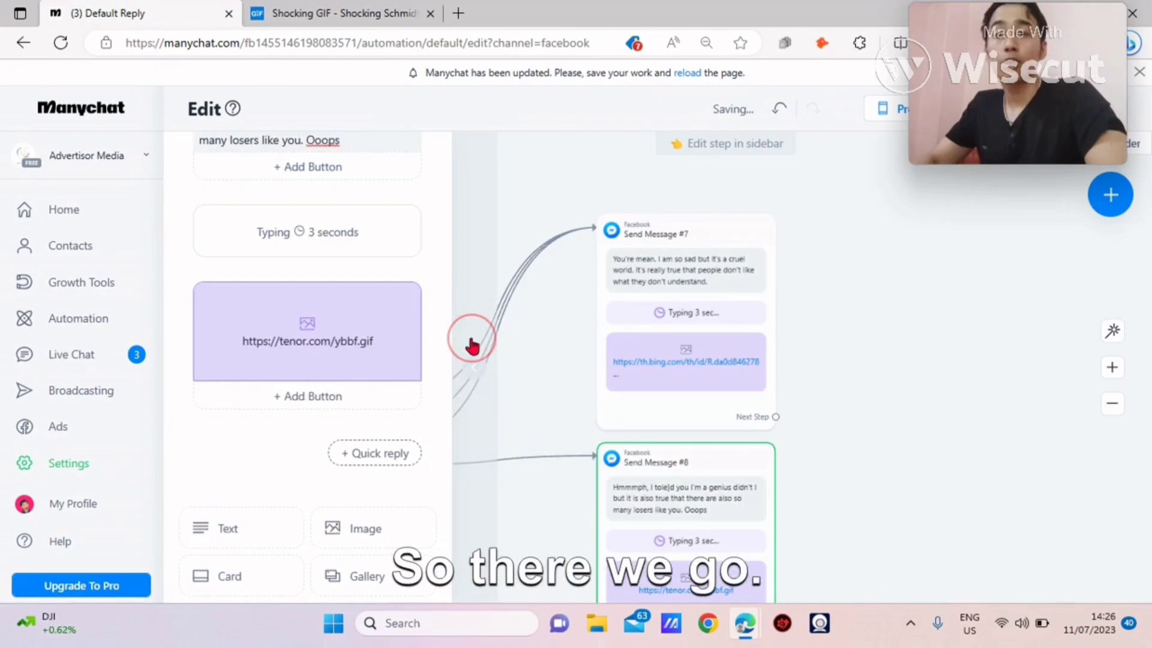
click(472, 345)
Step: Link the "Go to hell" button of the joke offer message to a new Messenger message step placed below it
drag(444, 248, 869, 396)
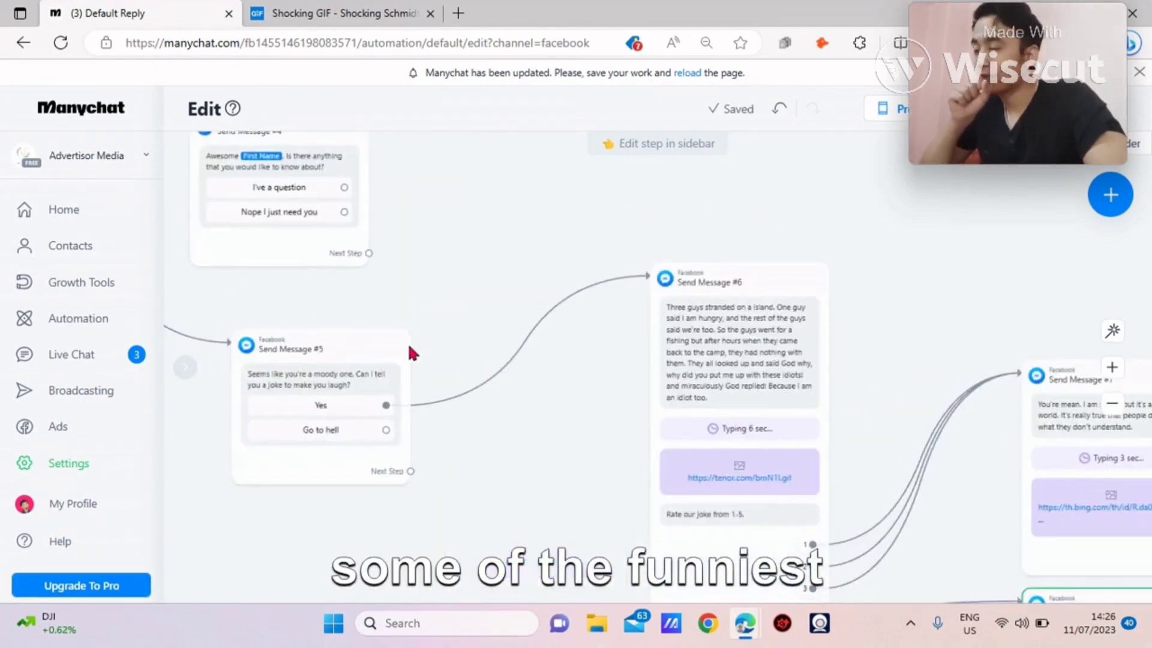
drag(410, 347, 469, 385)
drag(498, 345, 624, 343)
drag(723, 372, 904, 468)
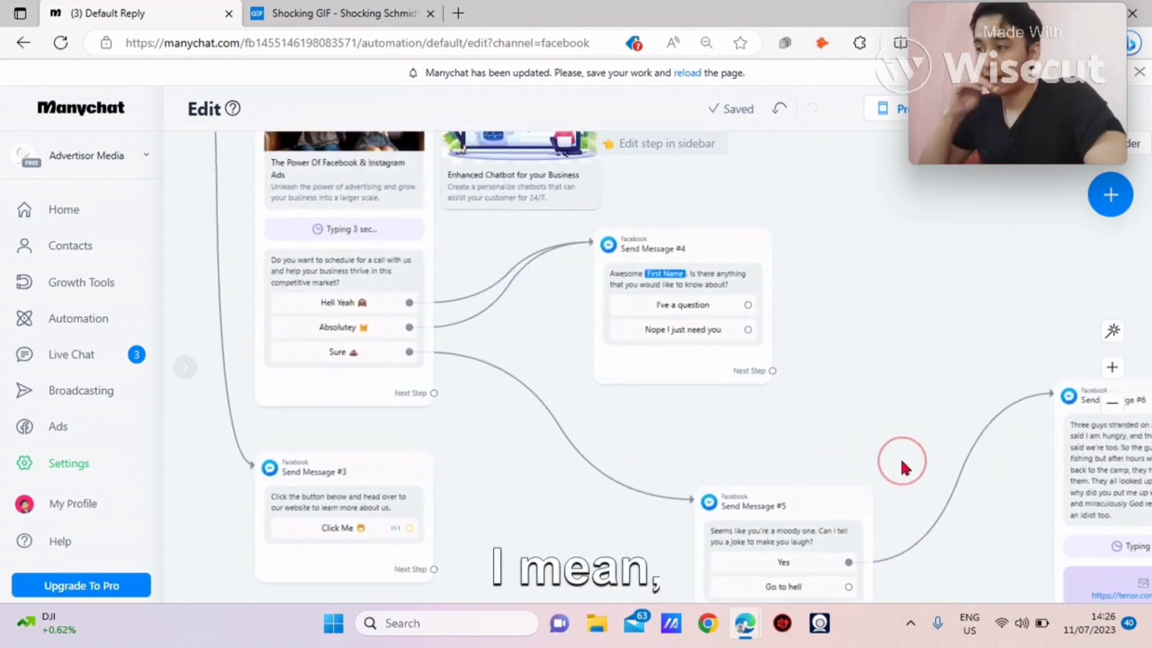
drag(892, 337, 553, 460)
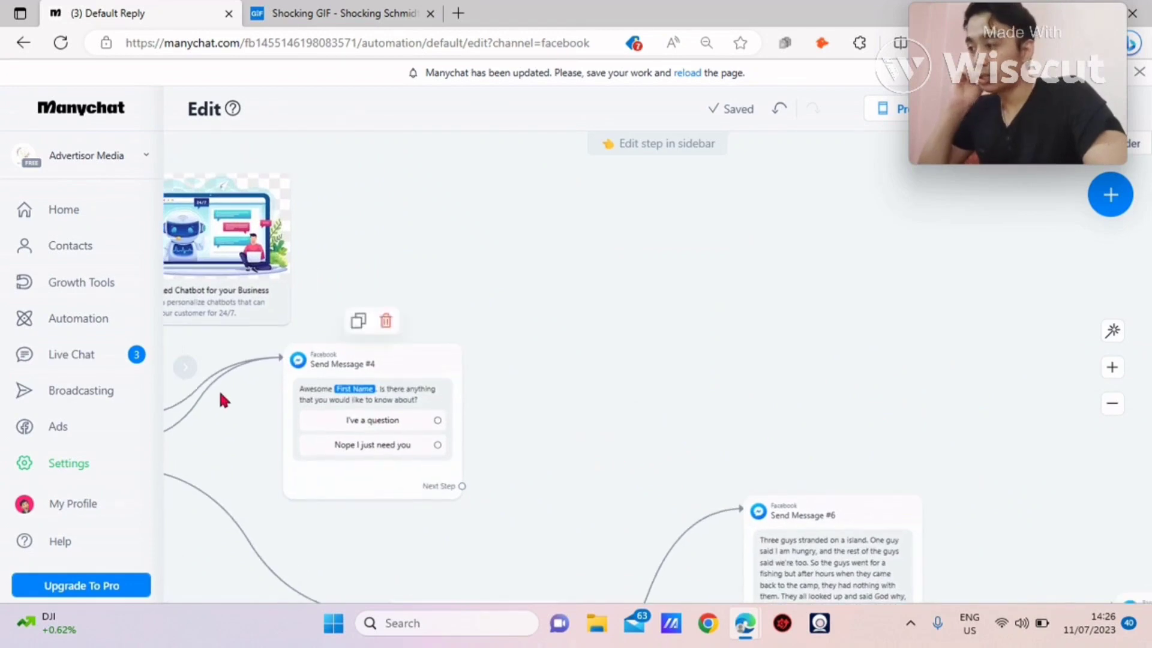
drag(253, 459, 450, 226)
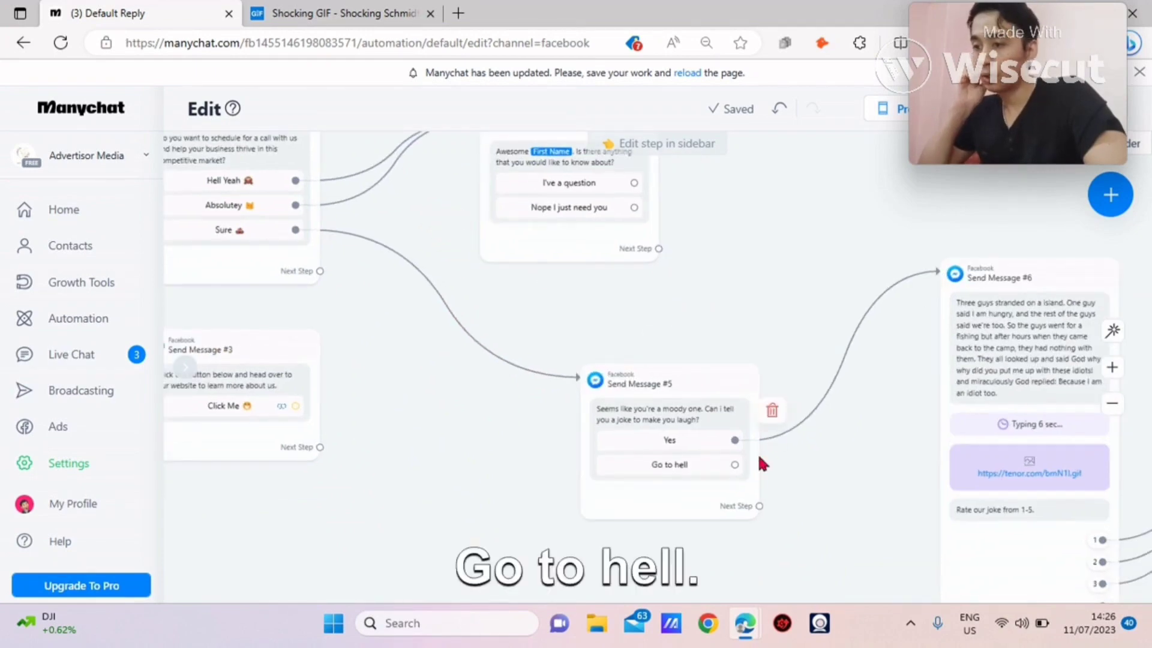
click(735, 465)
drag(839, 528, 644, 287)
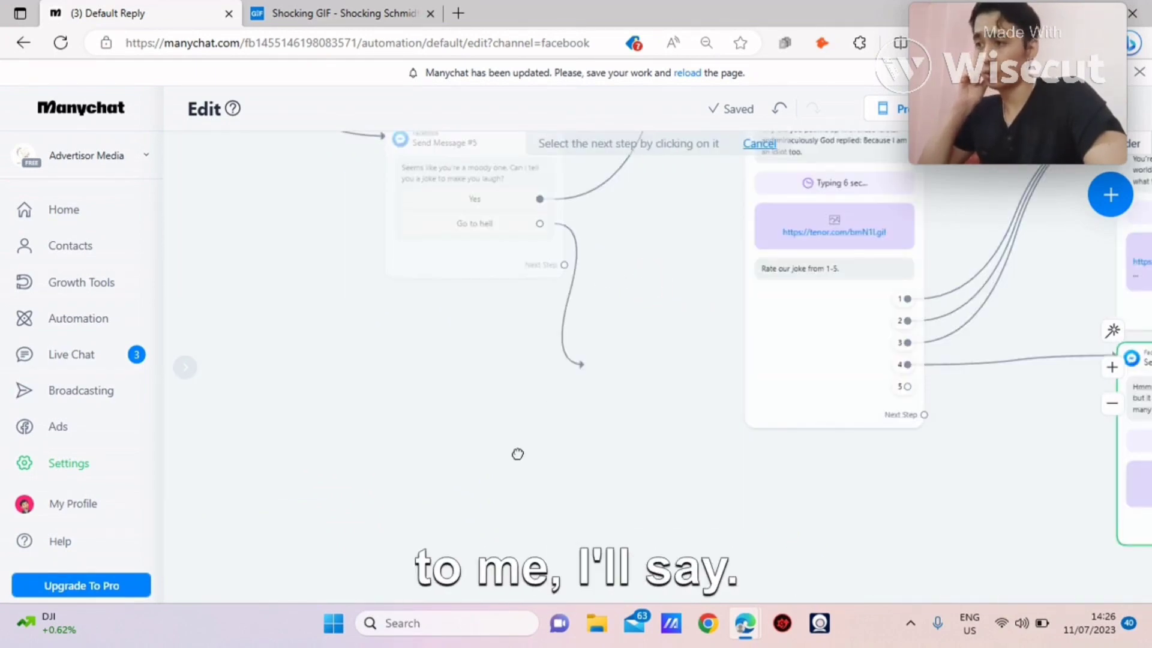
click(582, 508)
click(661, 339)
Step: Write the new message as "Definitely if only you go first." followed by an emoji
click(404, 293)
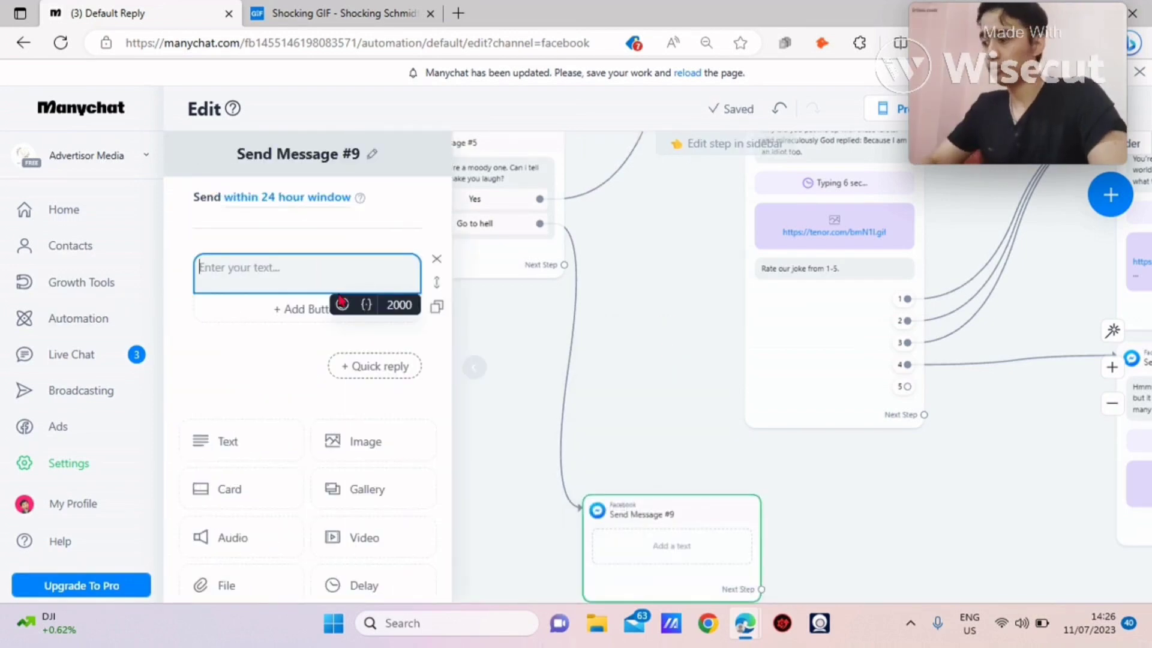
text(Definitely if)
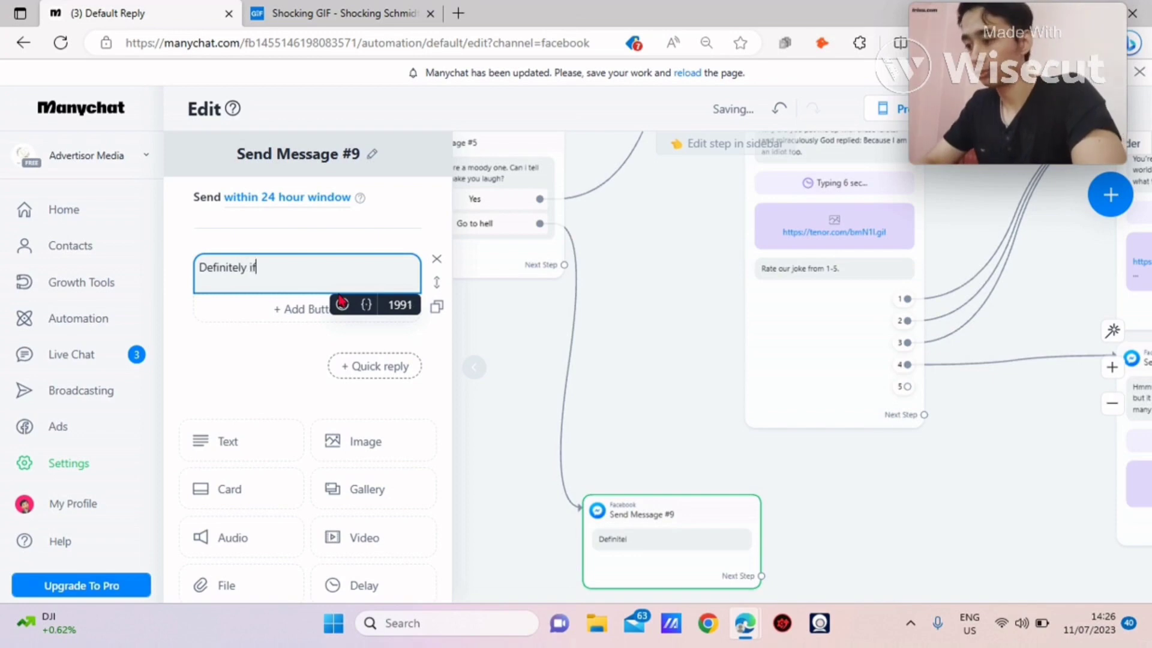
text( only )
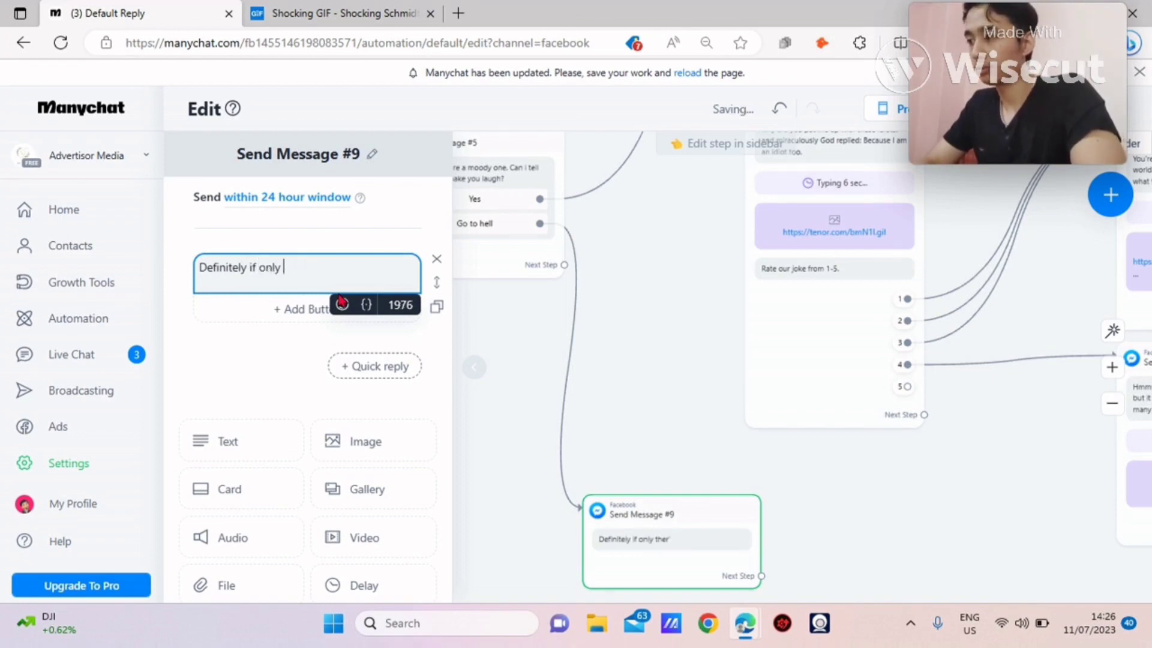
text(ther go first.)
click(342, 304)
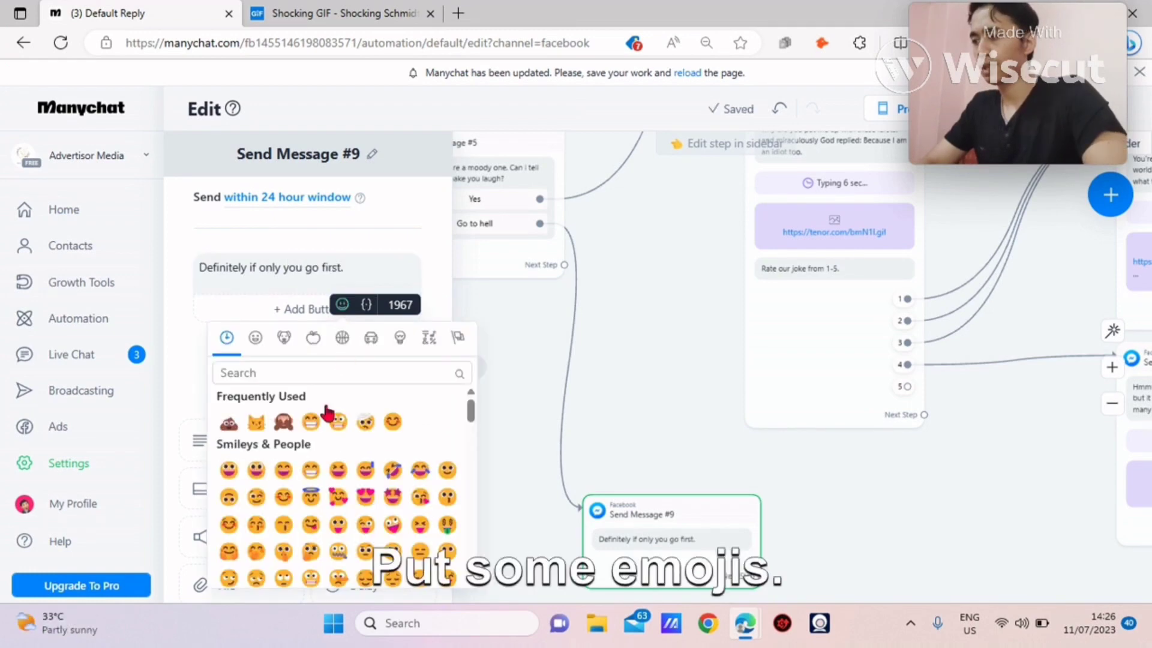
click(391, 472)
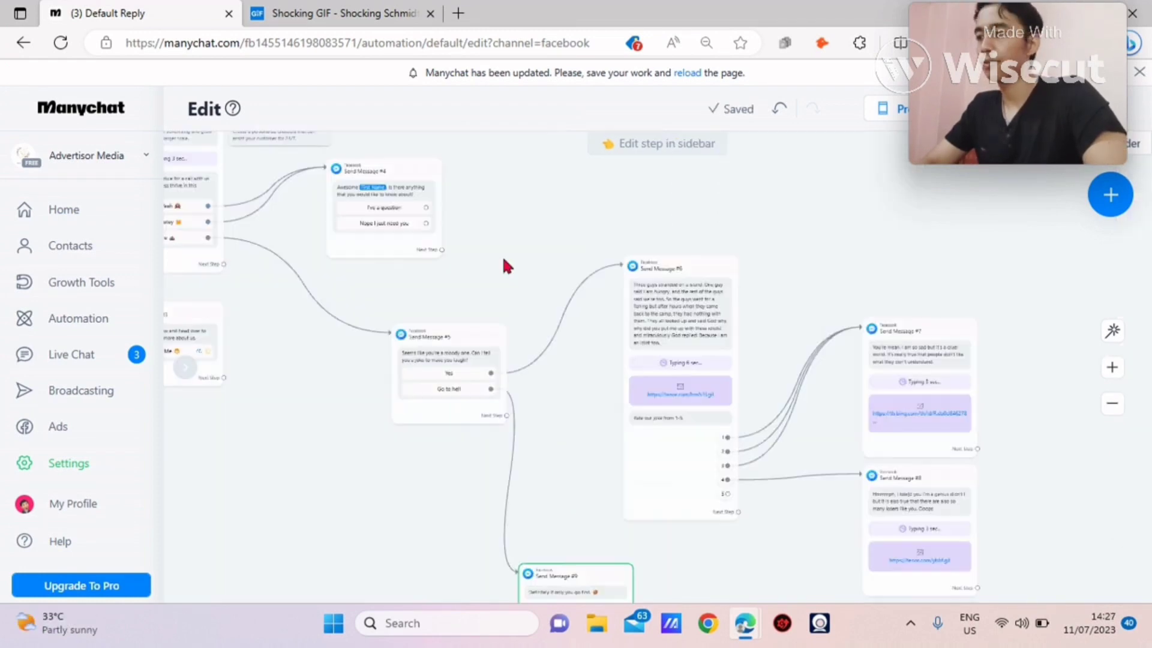
drag(504, 261, 580, 403)
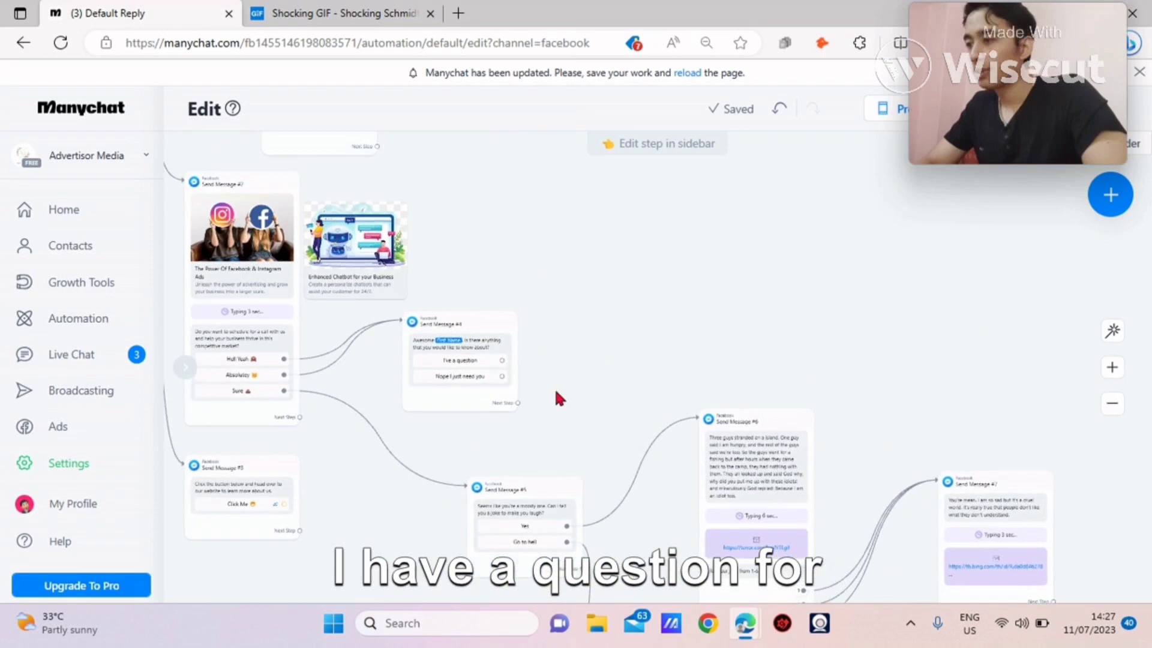
scroll(502, 358, up, 3)
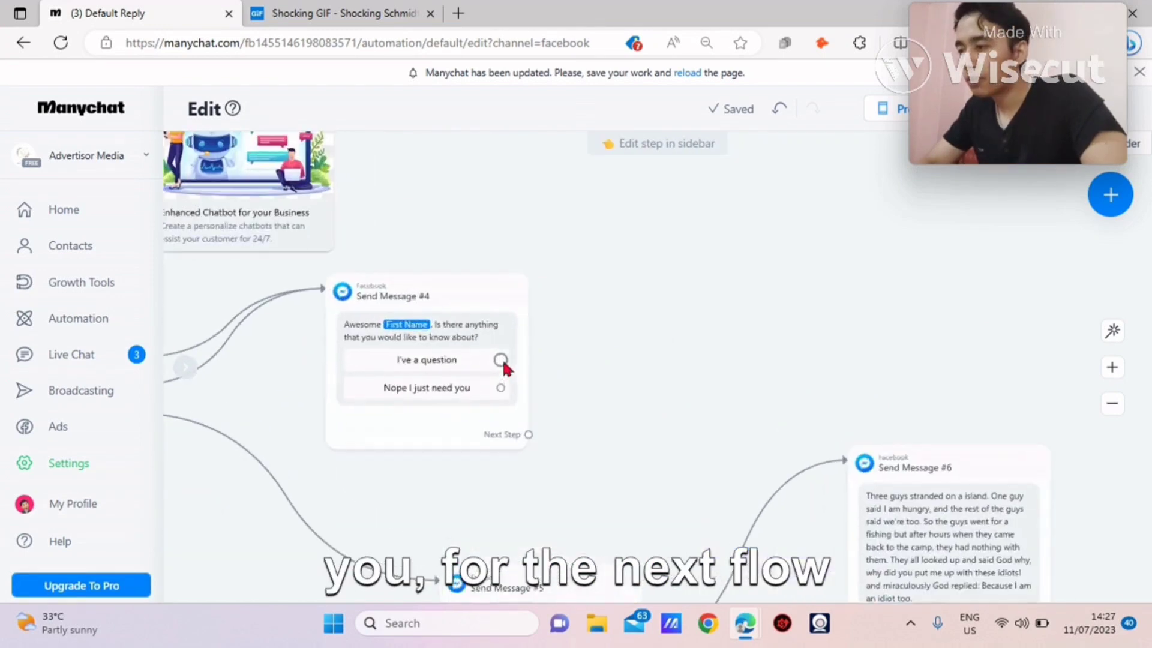
drag(502, 360, 677, 232)
drag(860, 229, 843, 362)
right_click(844, 362)
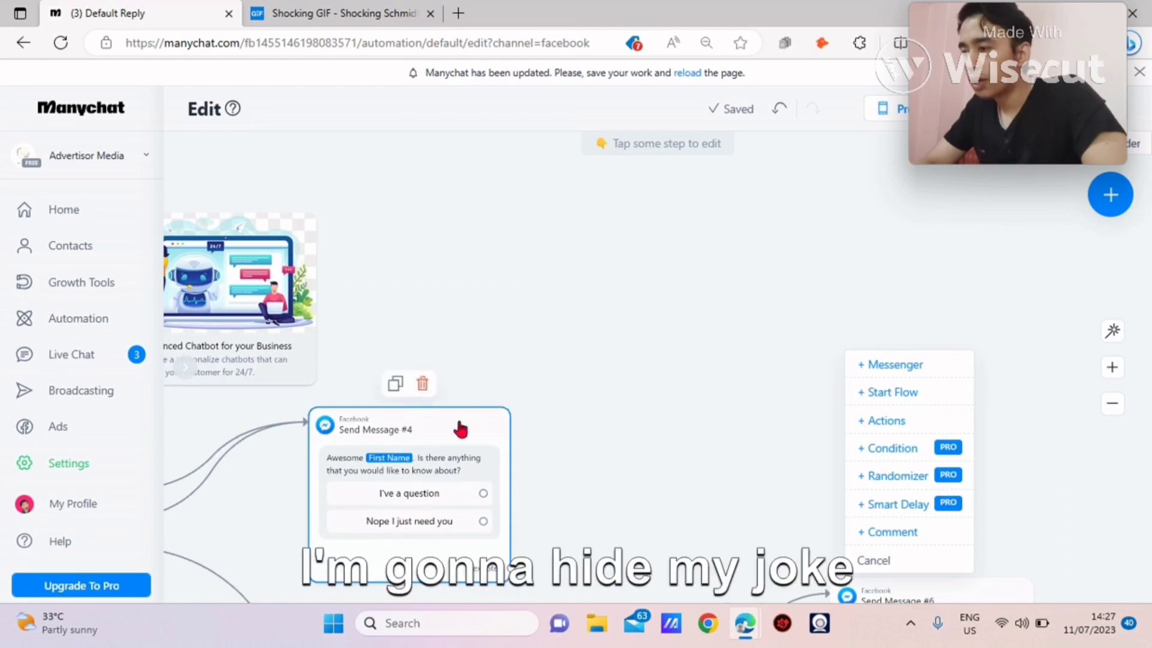
Step: Move the "Awesome" message higher beside the chatbot card and link its "I've a question" button to a new Messenger message step
drag(474, 431, 487, 305)
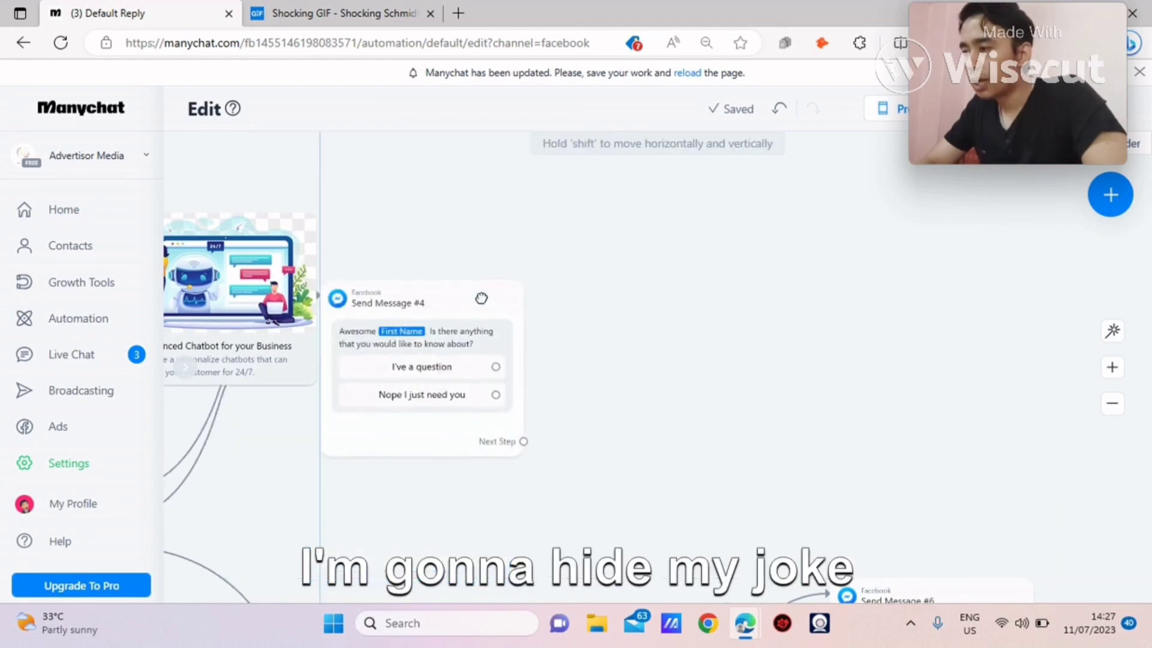
click(494, 368)
click(683, 232)
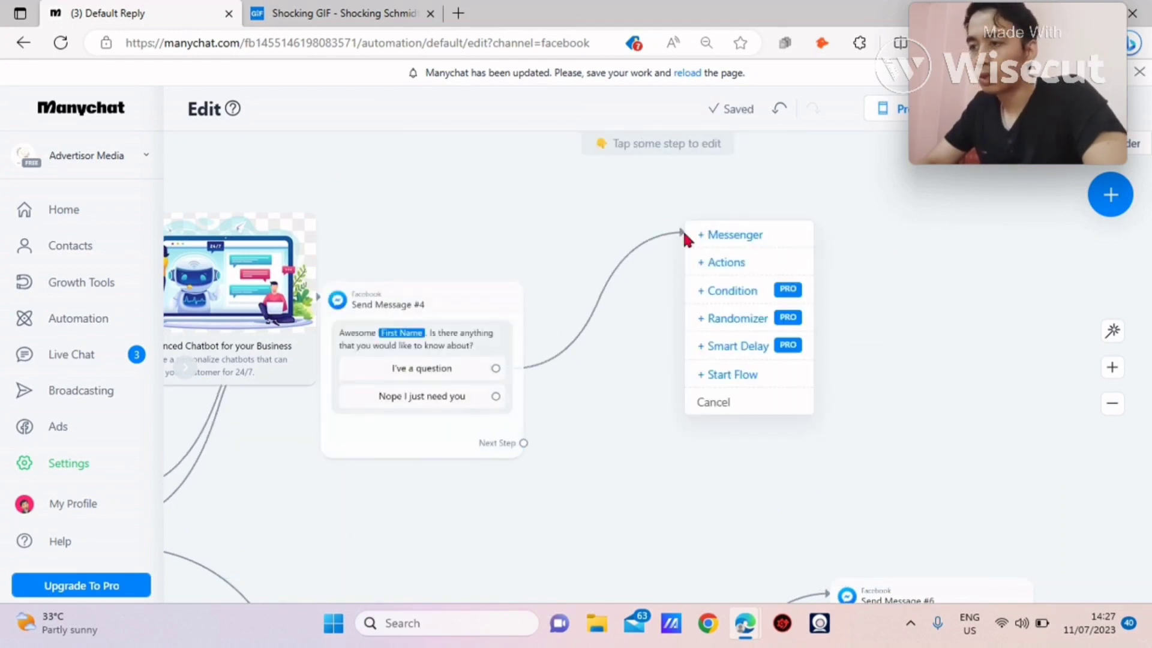
click(735, 235)
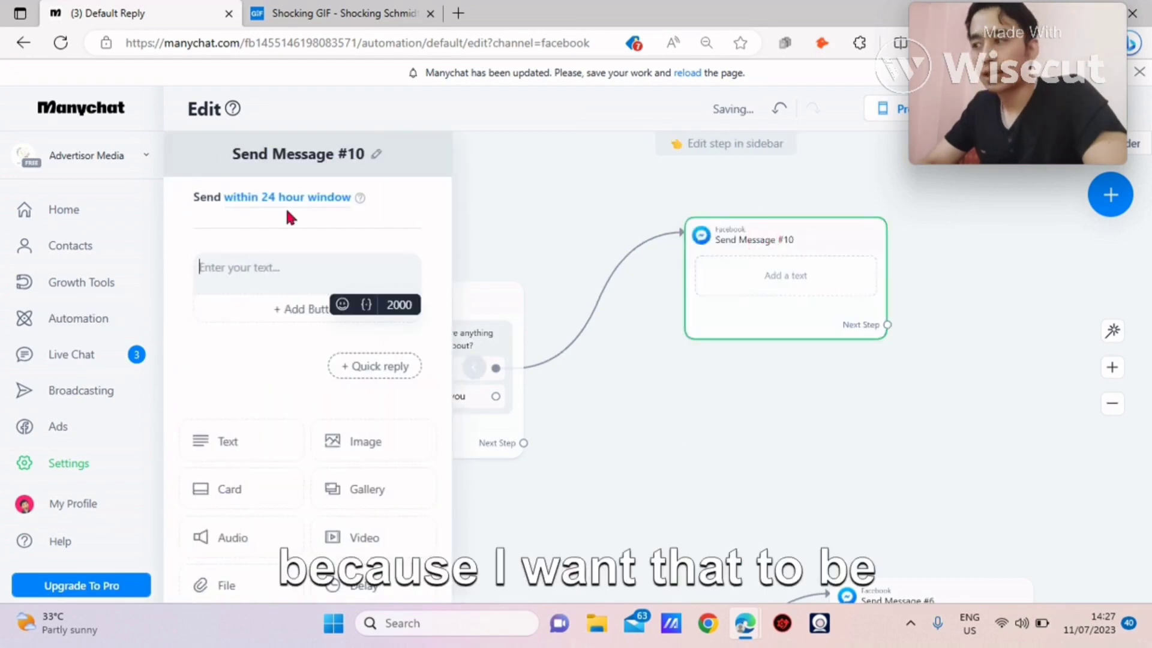
Step: Write the new message as "Feel free to write us a question below the chat. But, with that said do you want to hear a joke our bot has for you?"
click(236, 277)
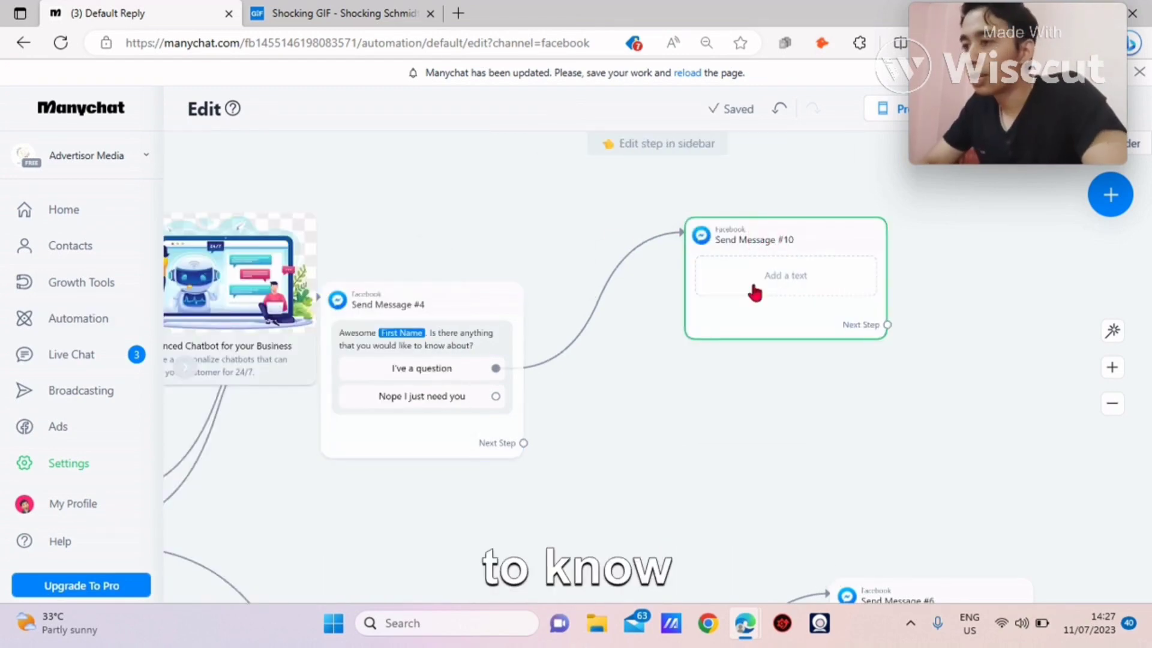
text(Feel free to writ)
text(e us a )
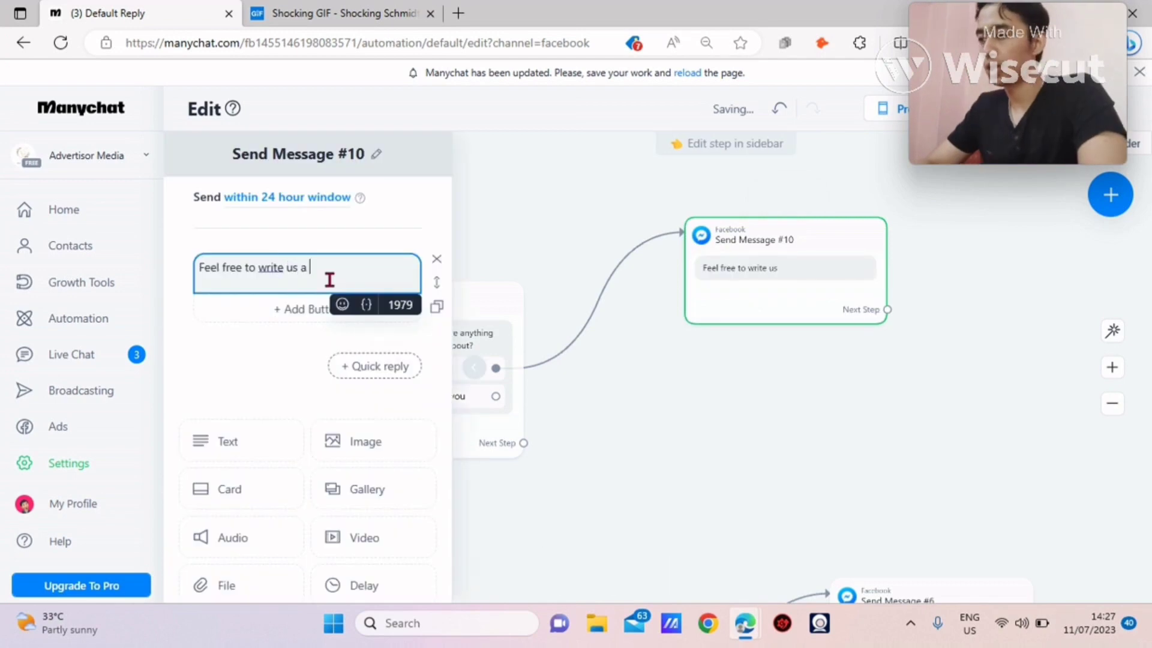
text(questi)
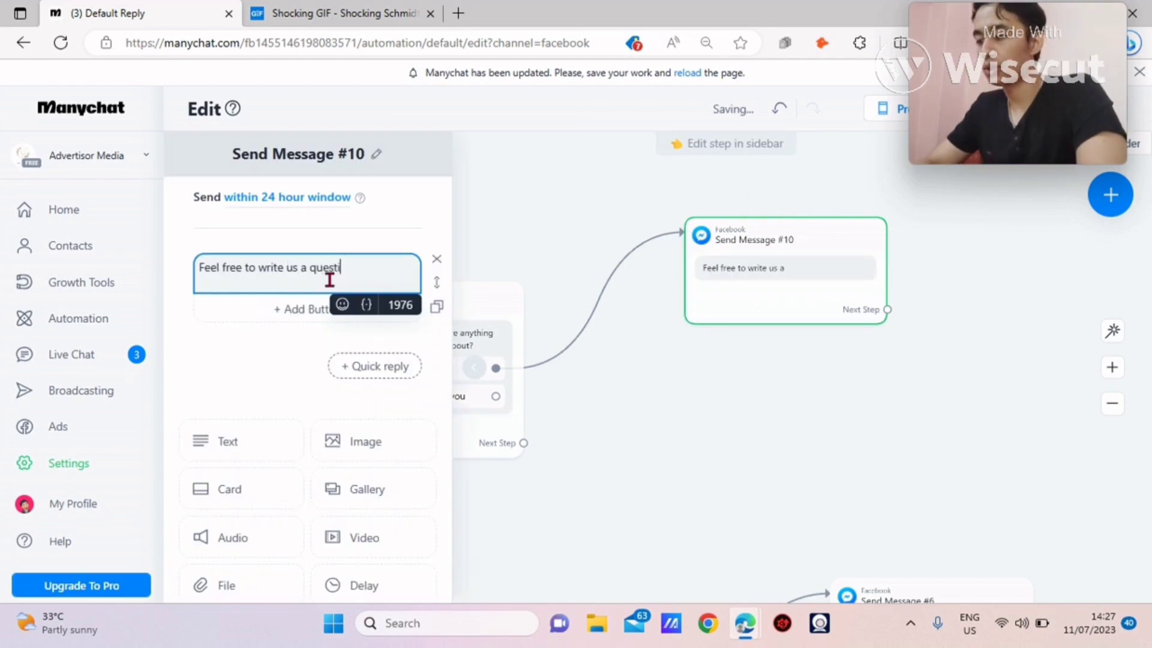
text(on below the)
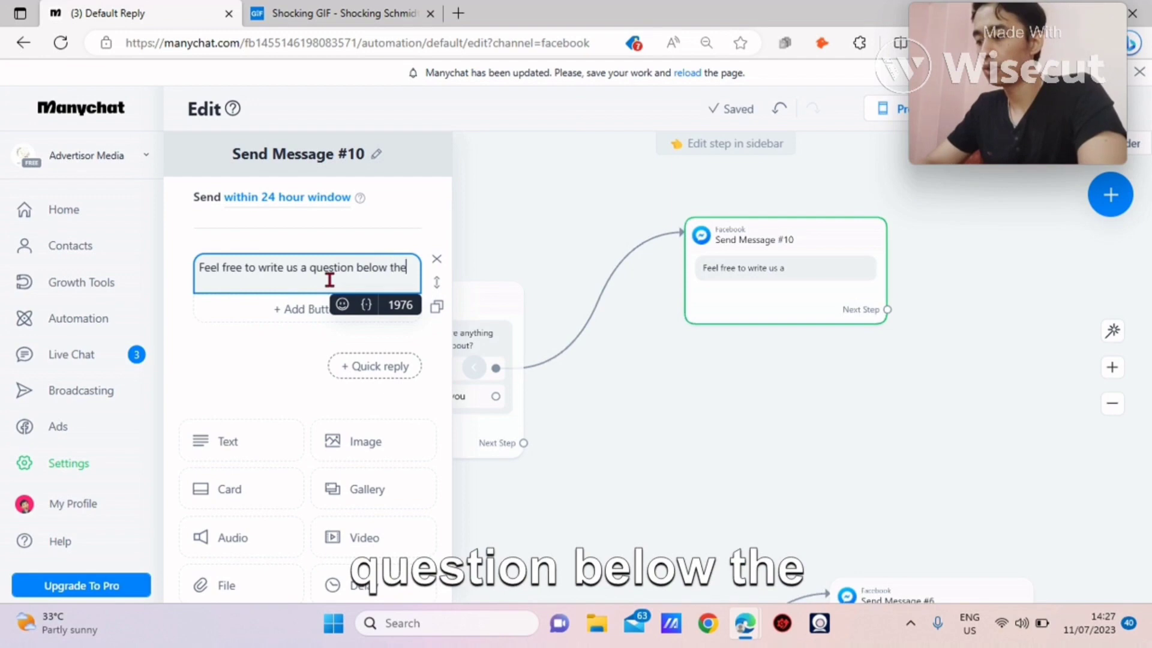
text( chat. But)
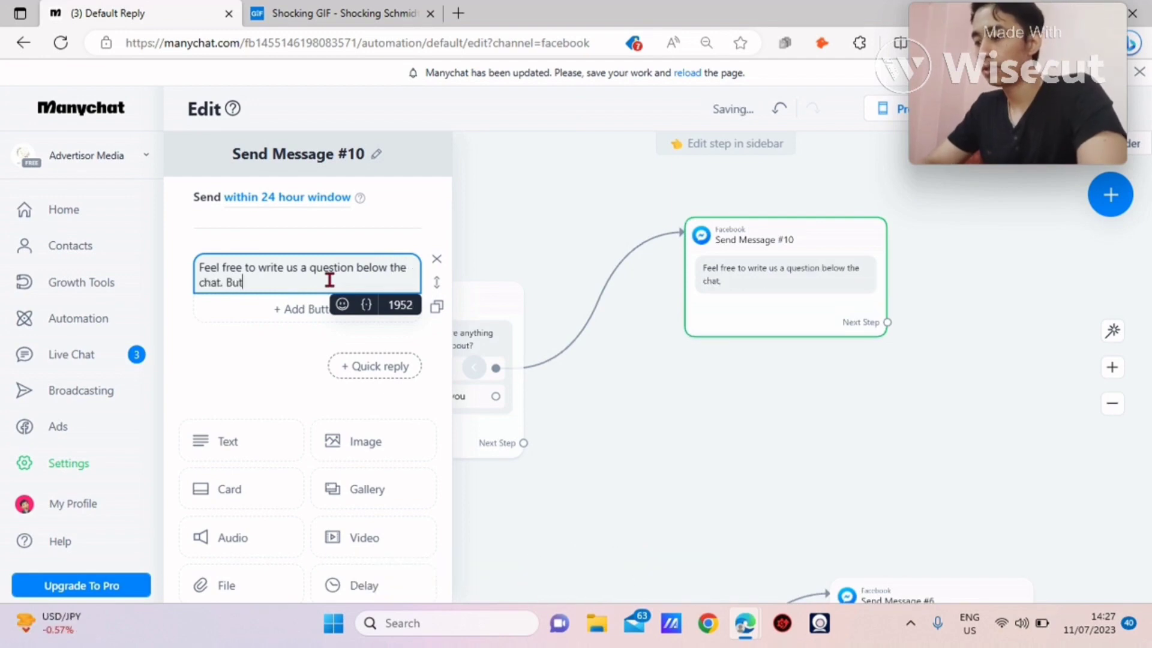
text(, w)
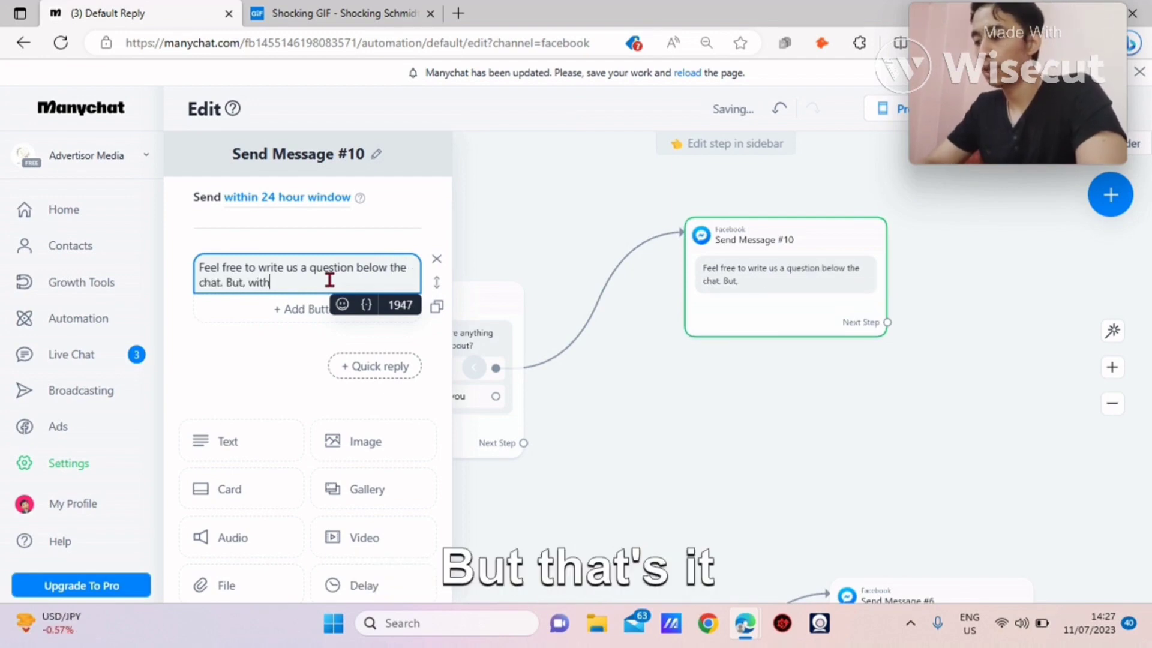
text(ith)
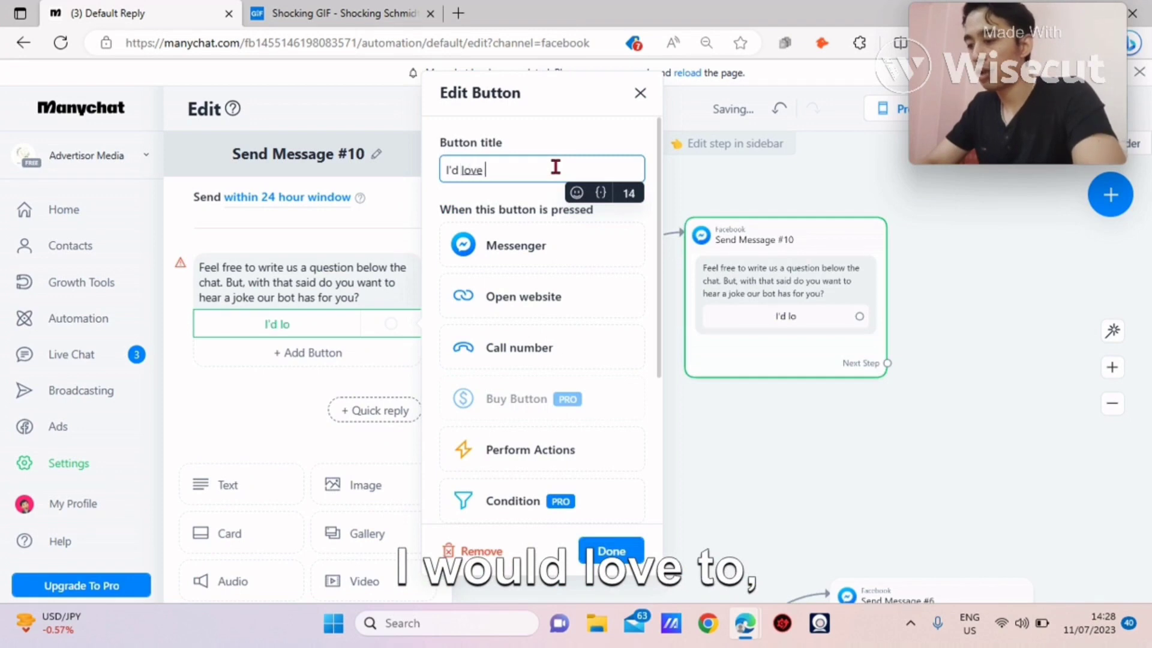
Step: Add a button titled "I'd love to" followed by a red heart emoji to the question message
text(to)
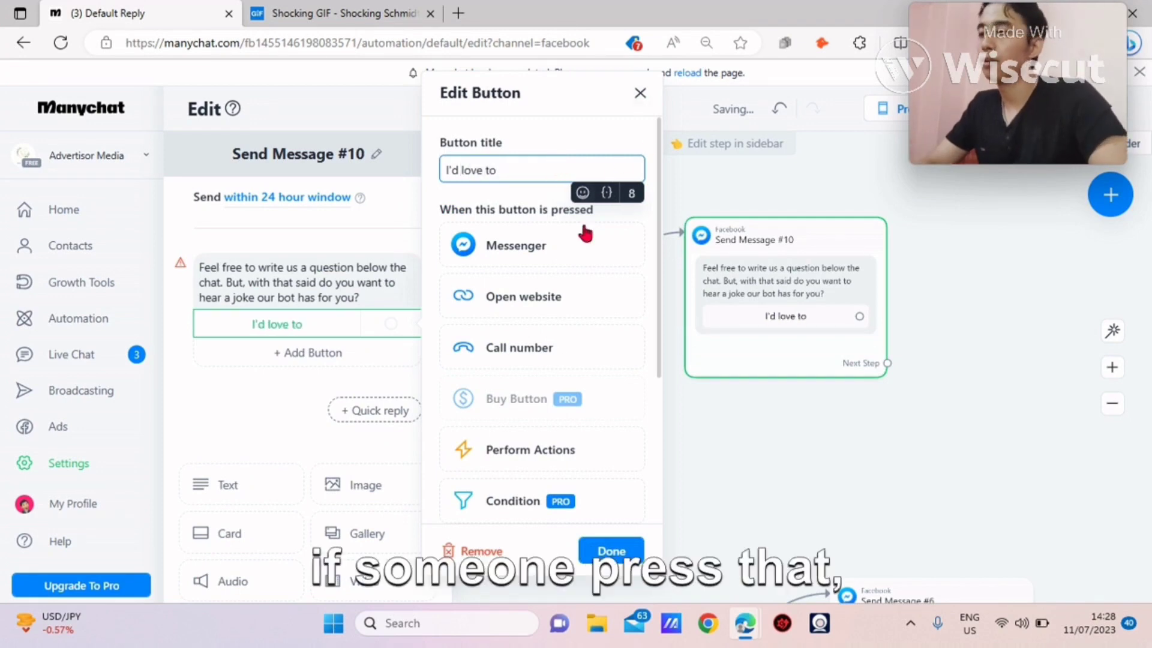
click(583, 195)
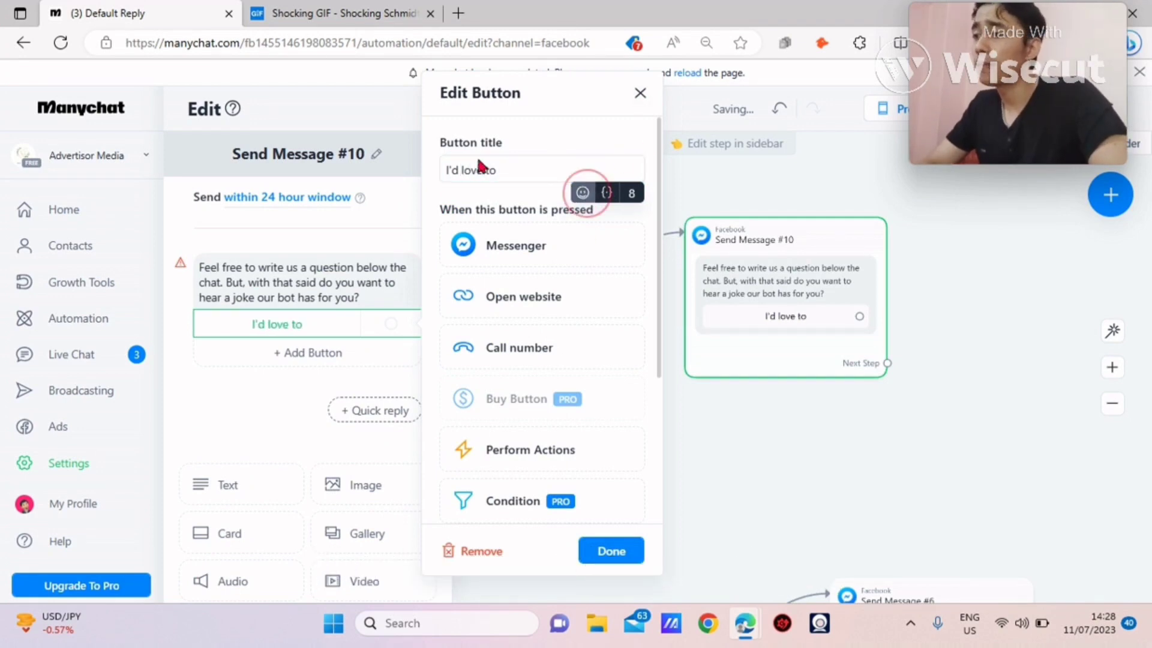
click(486, 262)
text(love)
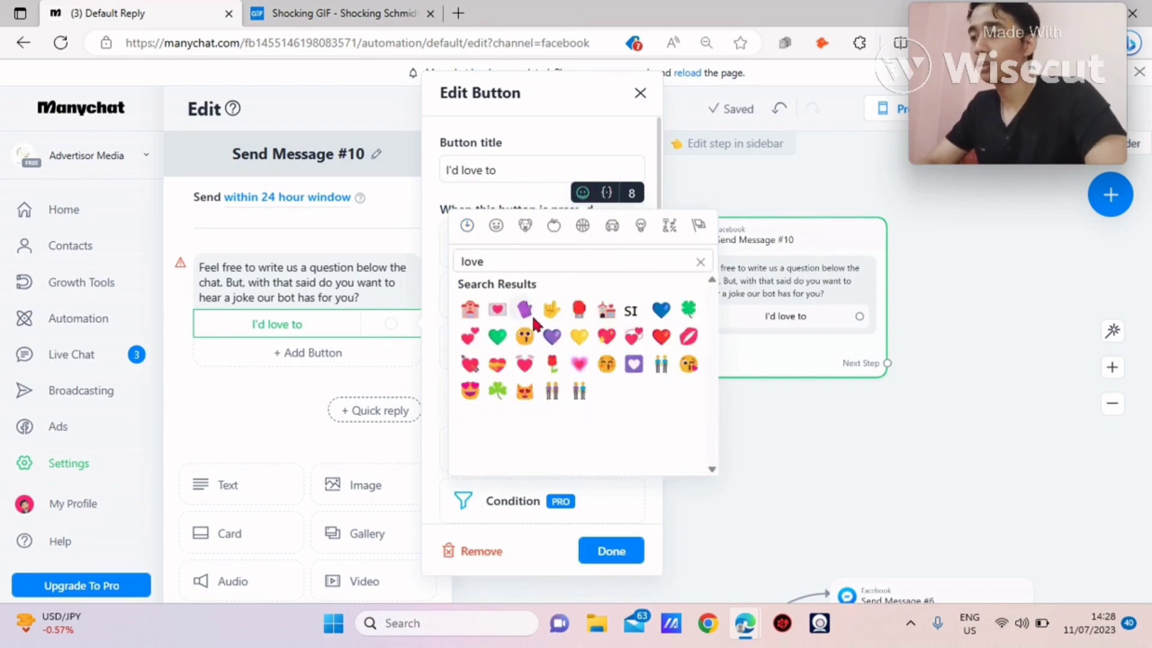
click(661, 336)
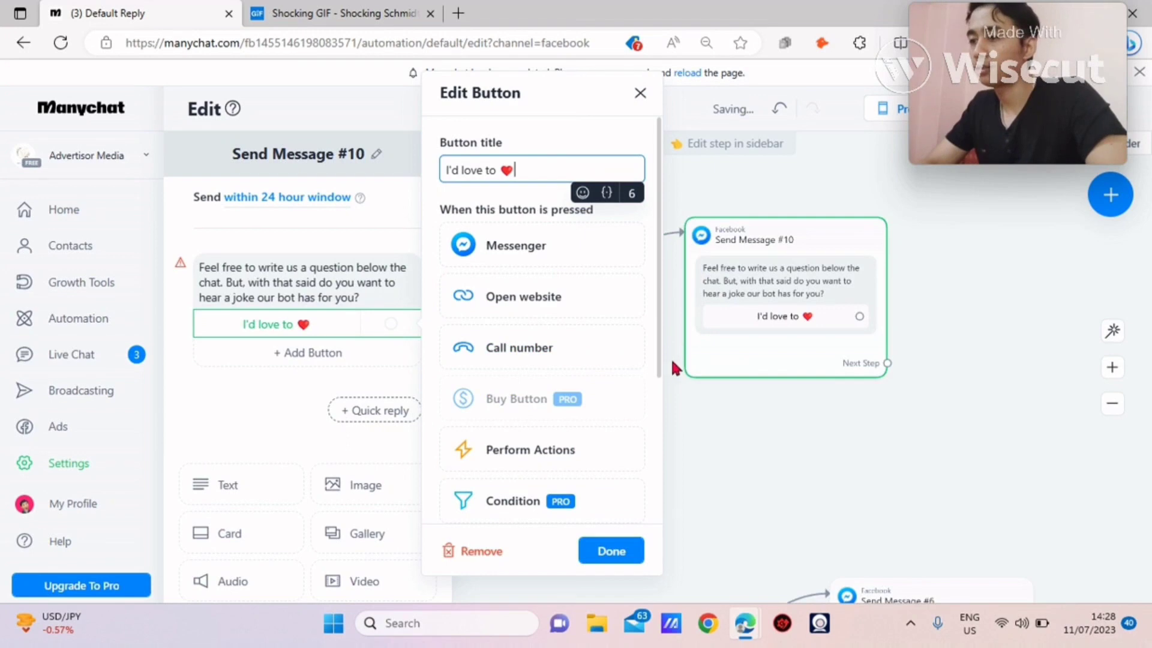
Step: Add a second button titled "Not interested" followed by a doughnut emoji
click(352, 362)
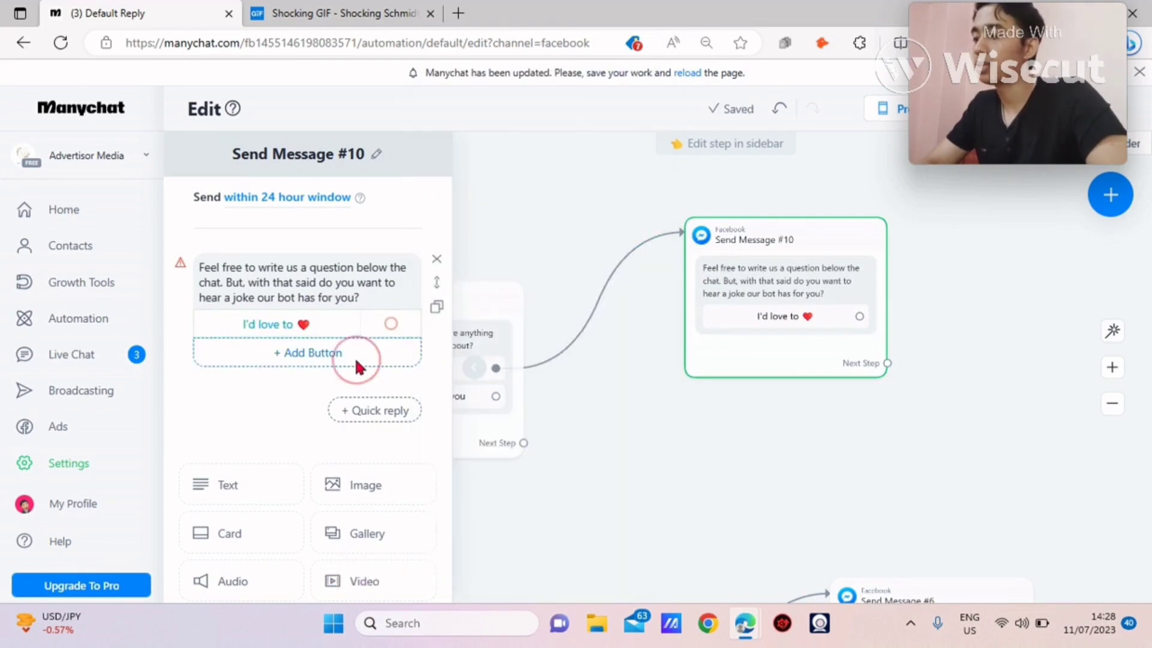
text(No)
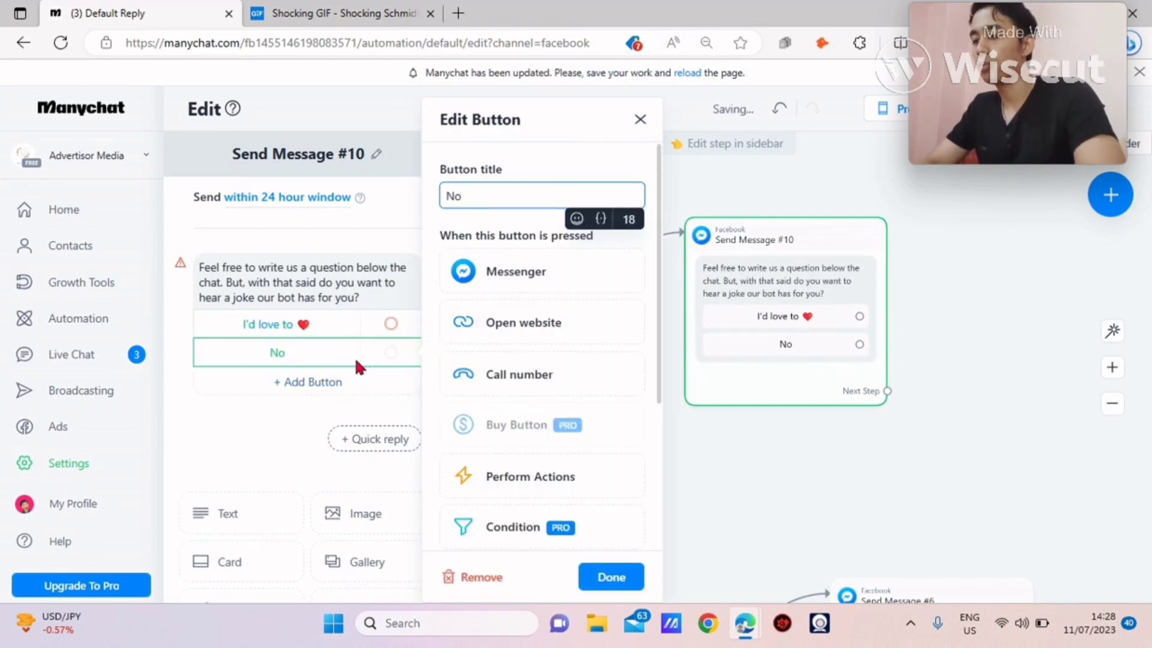
text(t inte)
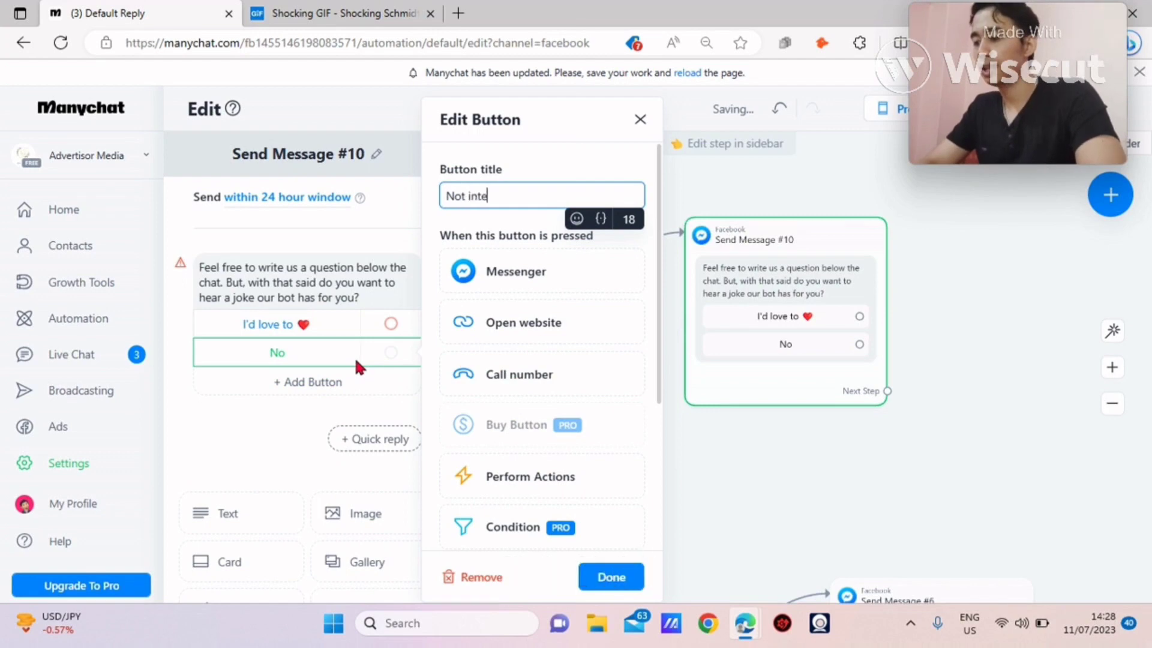
text(rested)
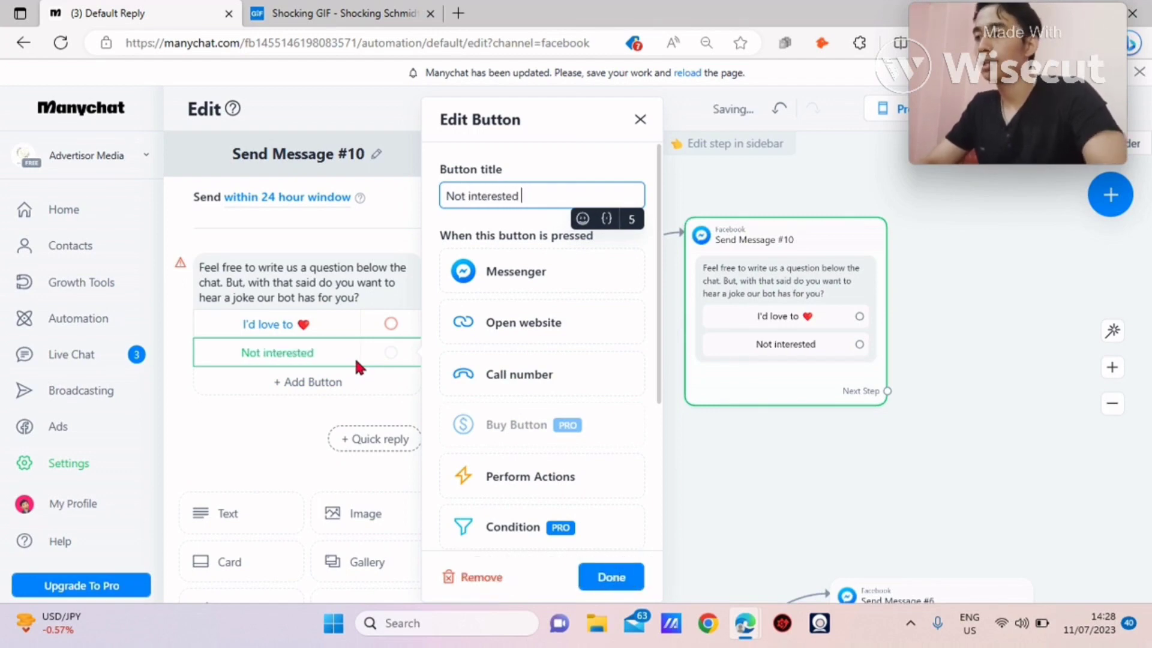
click(589, 226)
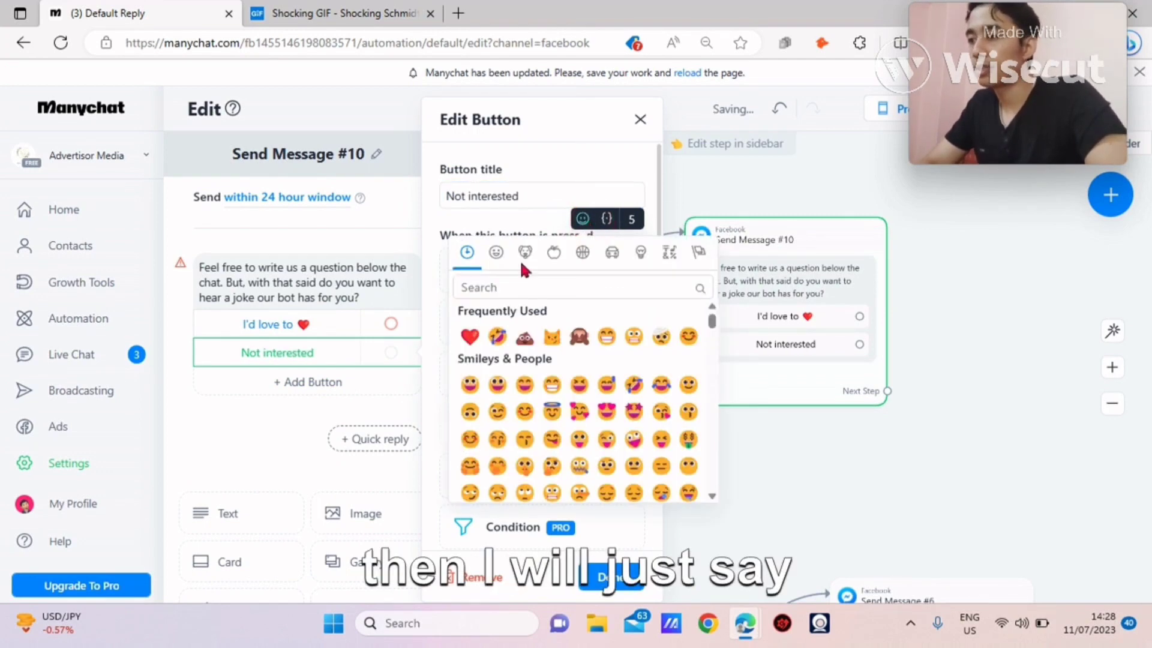
drag(712, 321, 715, 360)
click(574, 285)
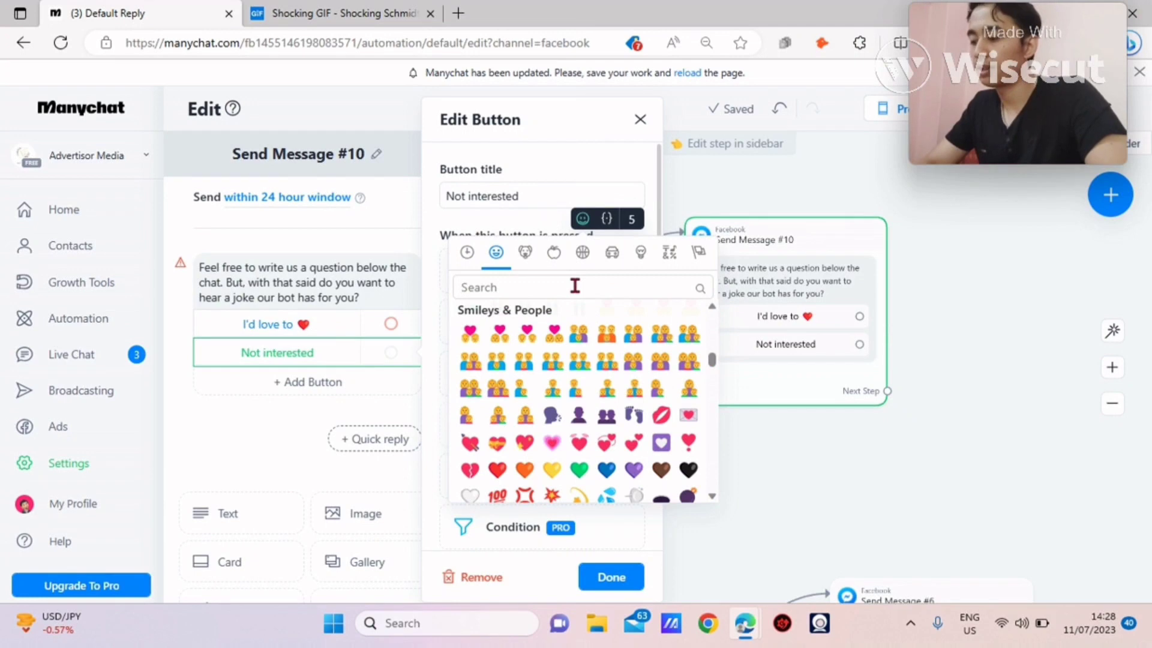
text(don)
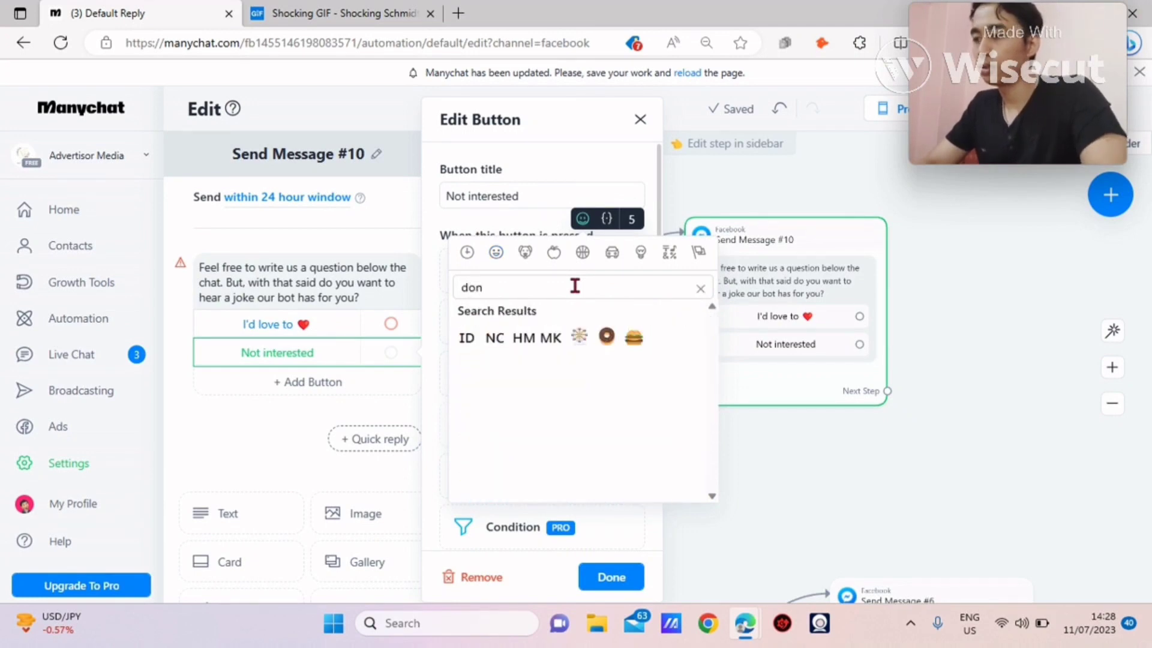
click(606, 337)
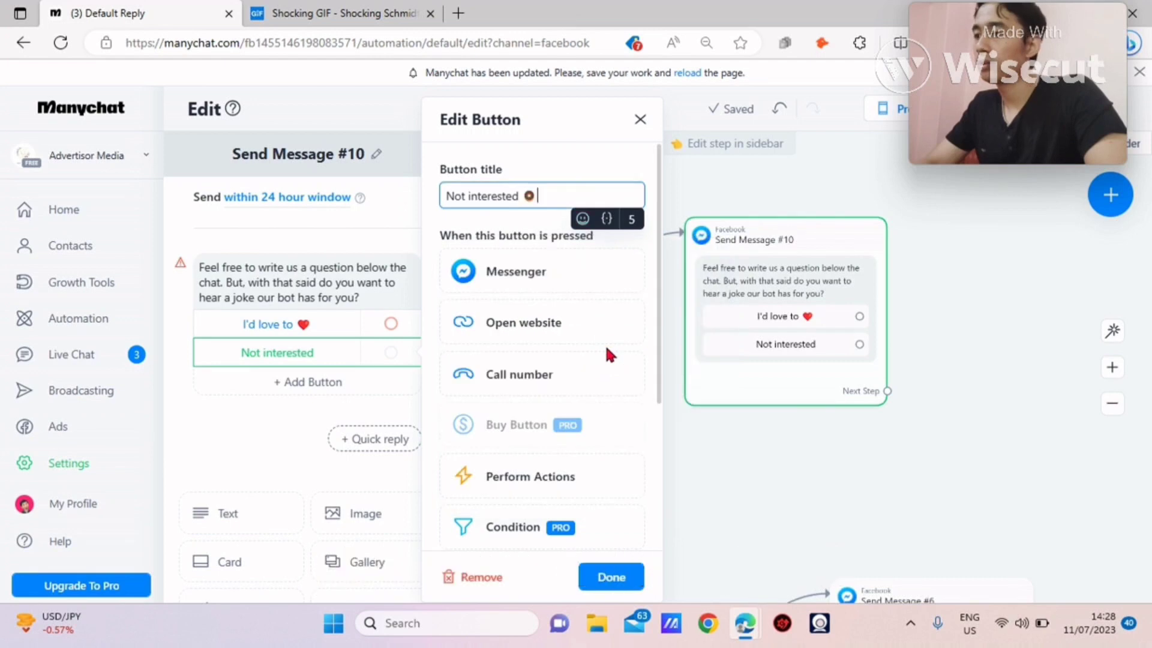
click(606, 594)
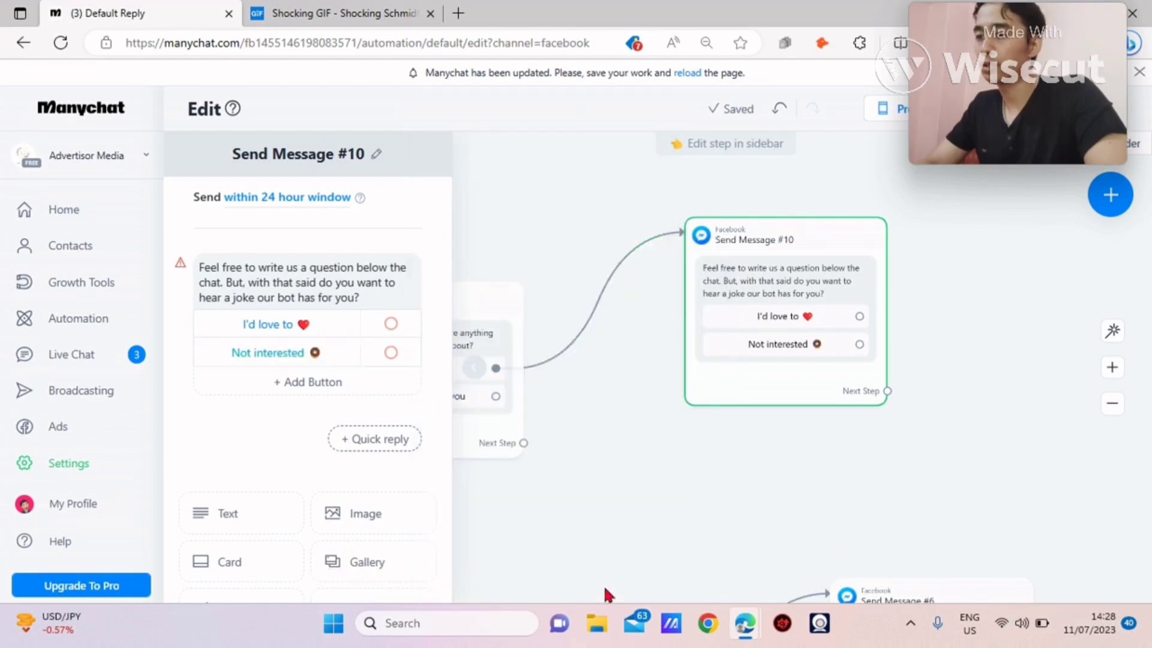
click(477, 433)
drag(692, 462, 576, 301)
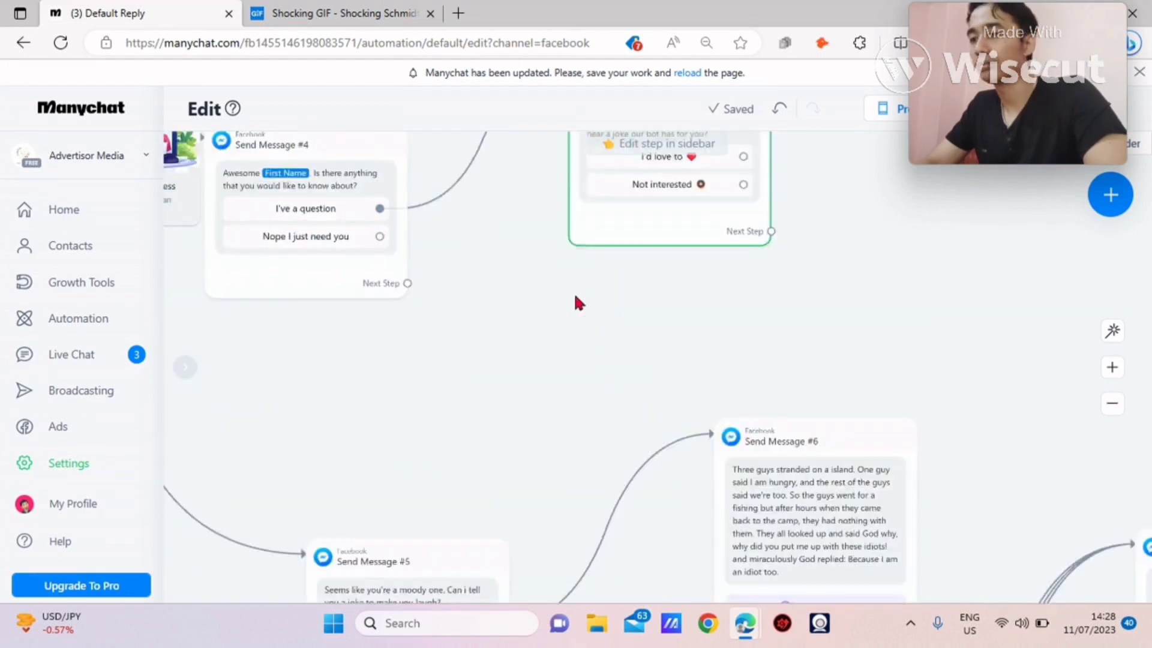
click(744, 158)
drag(542, 362, 508, 283)
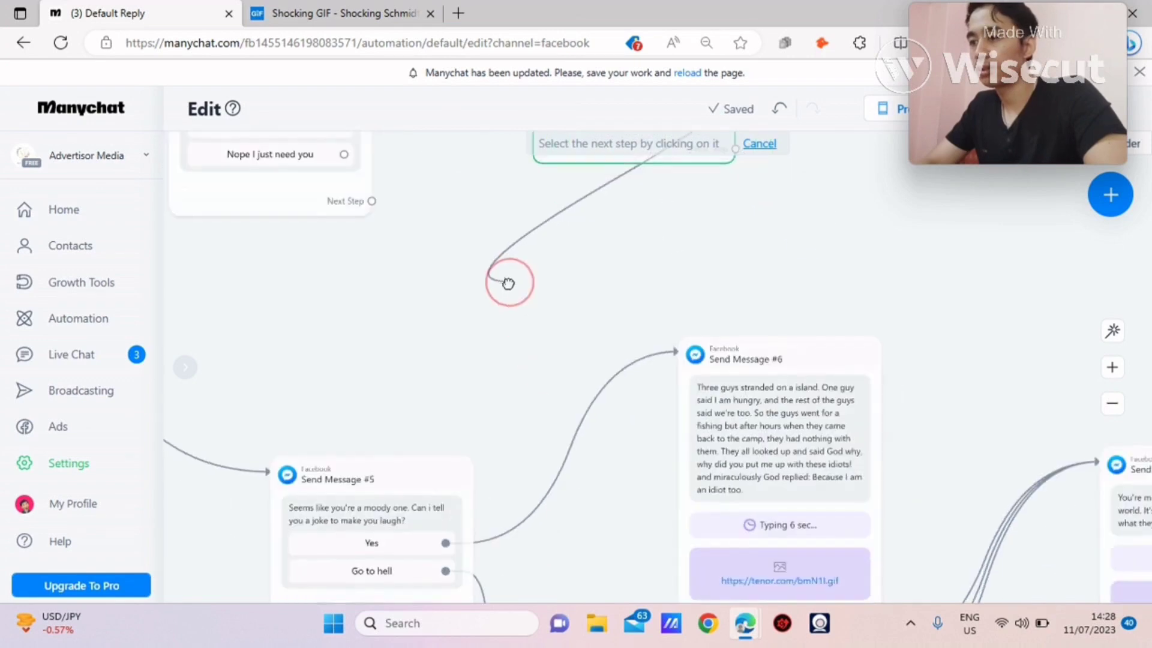
drag(791, 206, 641, 411)
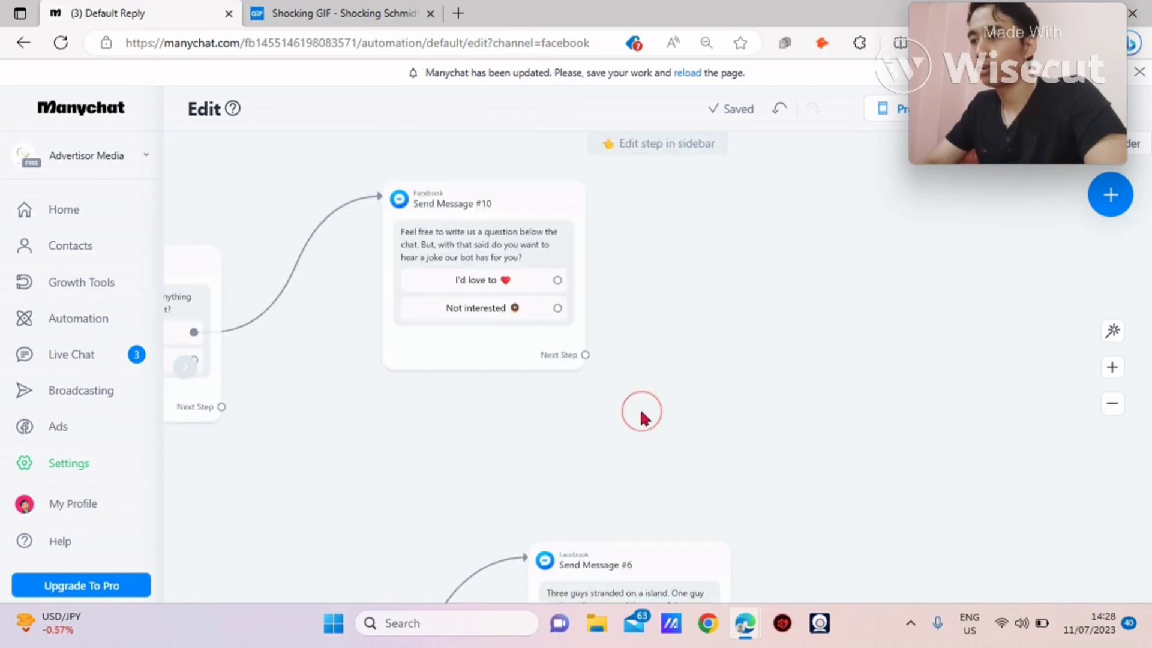
Step: Link the "I'd love to" button to a new Messenger message step placed beside the question message
drag(627, 327, 608, 367)
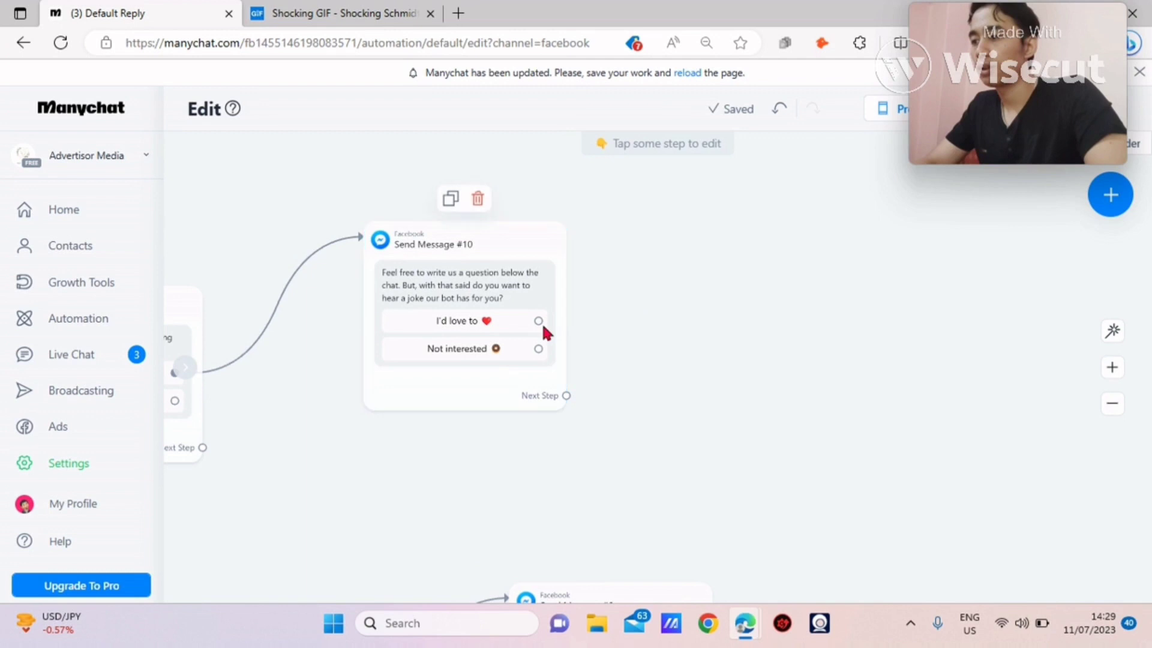
drag(541, 324, 652, 290)
click(688, 294)
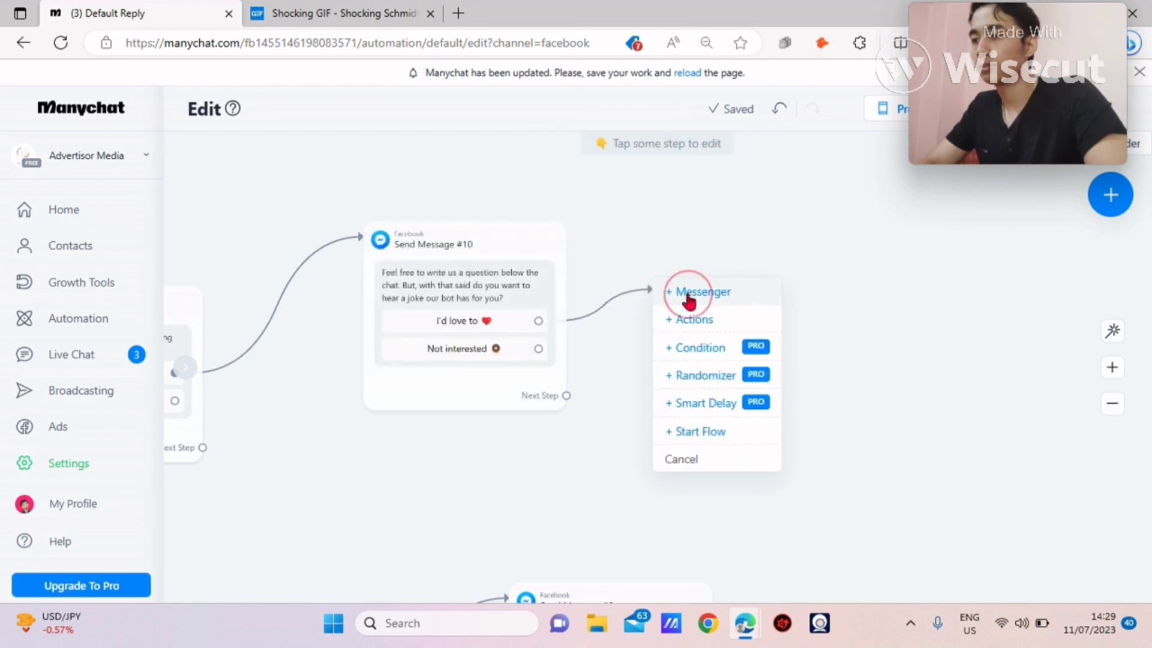
click(329, 280)
text(Here's a jpk)
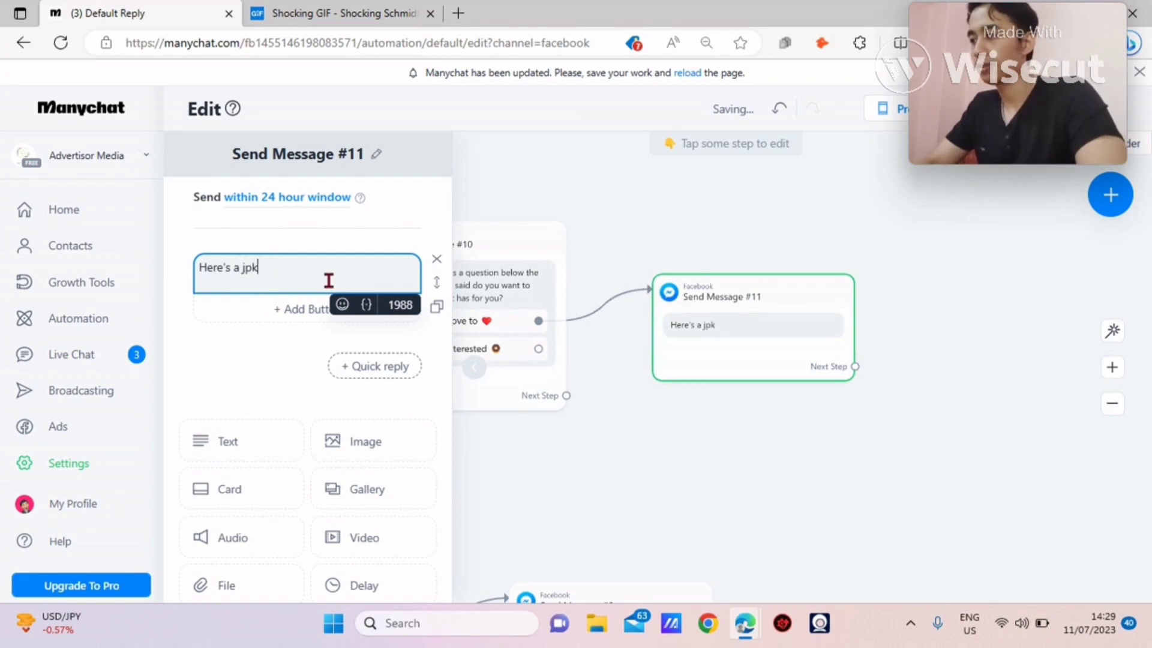
key(ctrl+BackSpace)
key(ctrl+BackSpace)
key(ctrl+BackSpace)
Step: Write the new message as "I'm preparing a joke for you. just hold on a for a second." followed by an emoji
text(I'm)
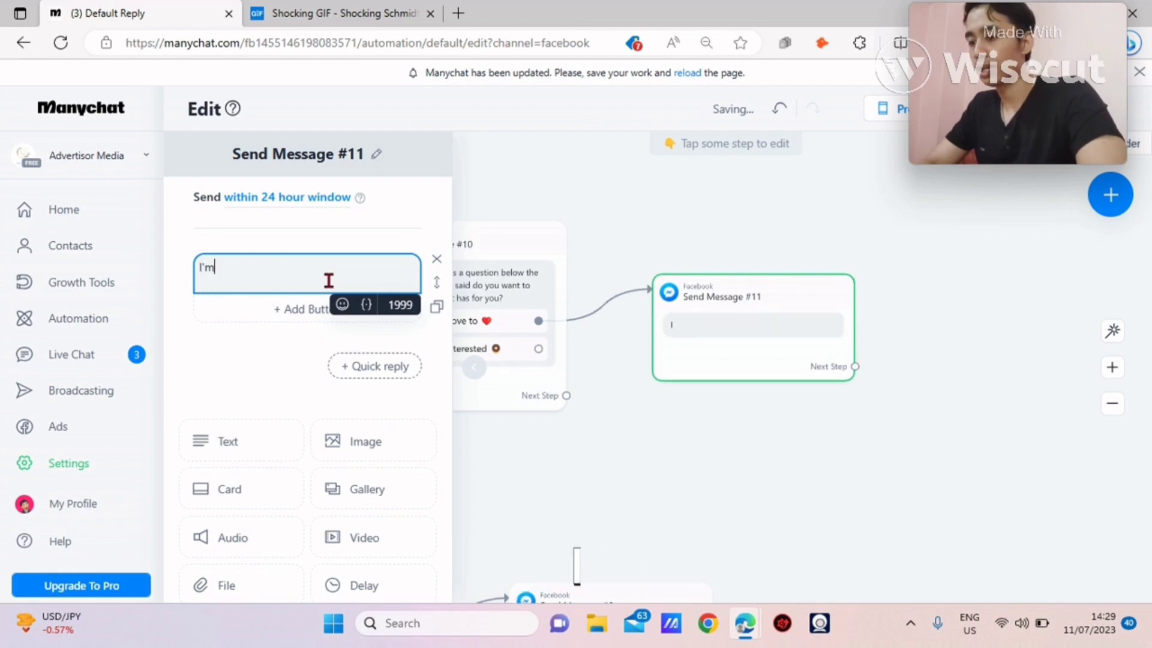
text( preparing a joke for yp)
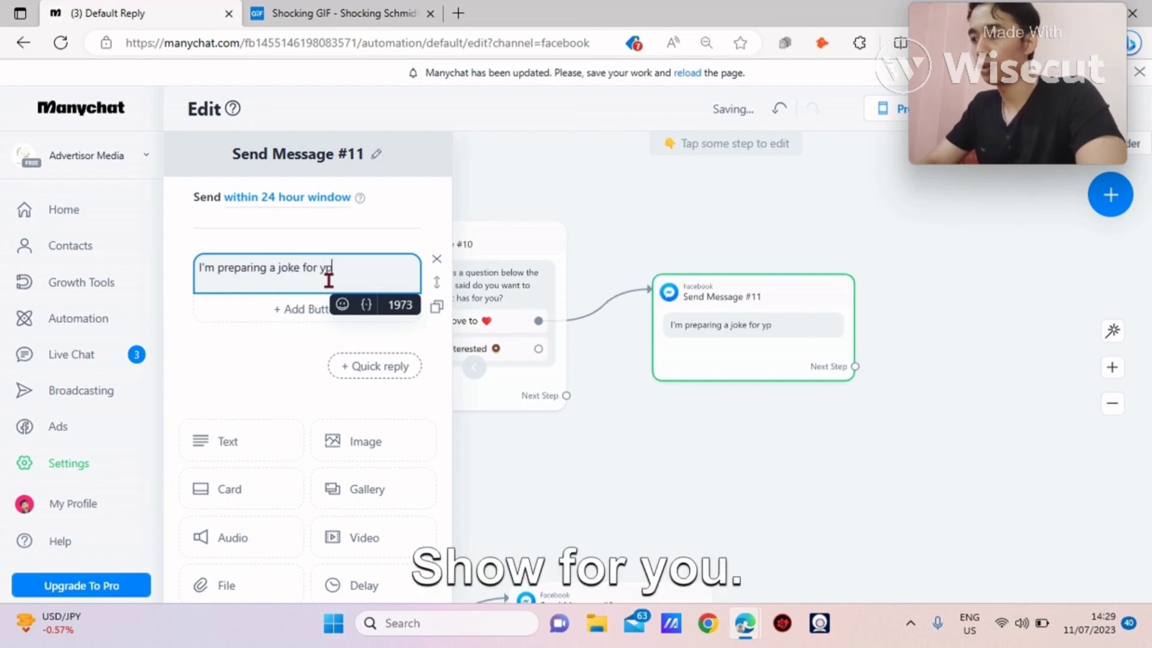
key(BackSpace)
text(ou. just hol)
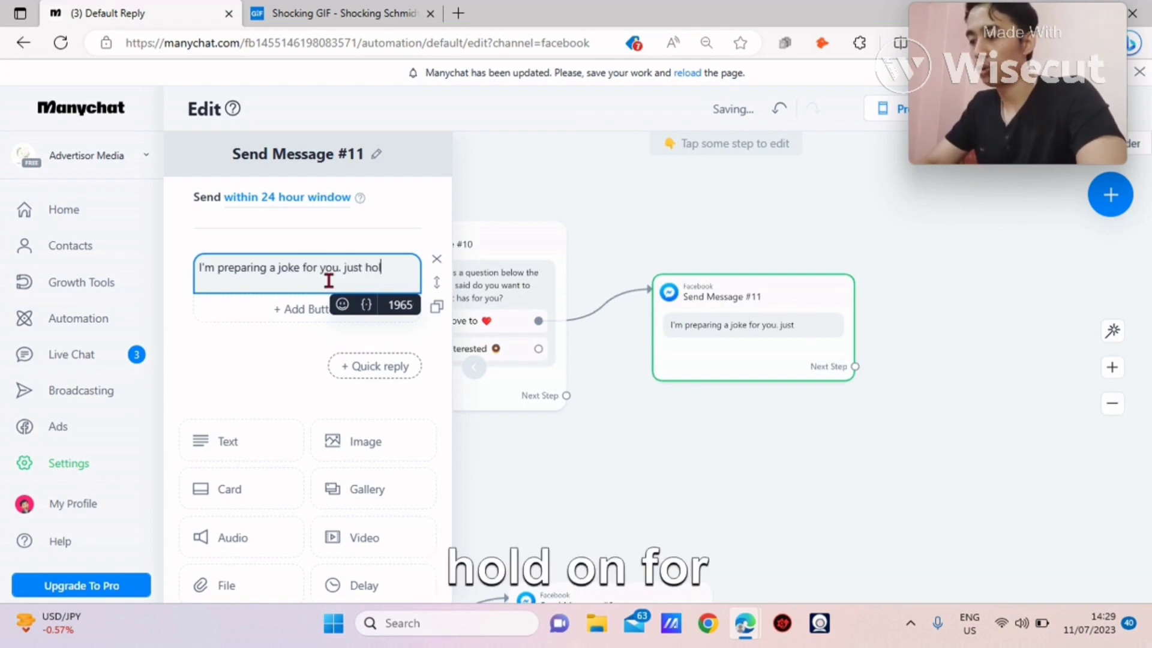
text(d ona for a second.)
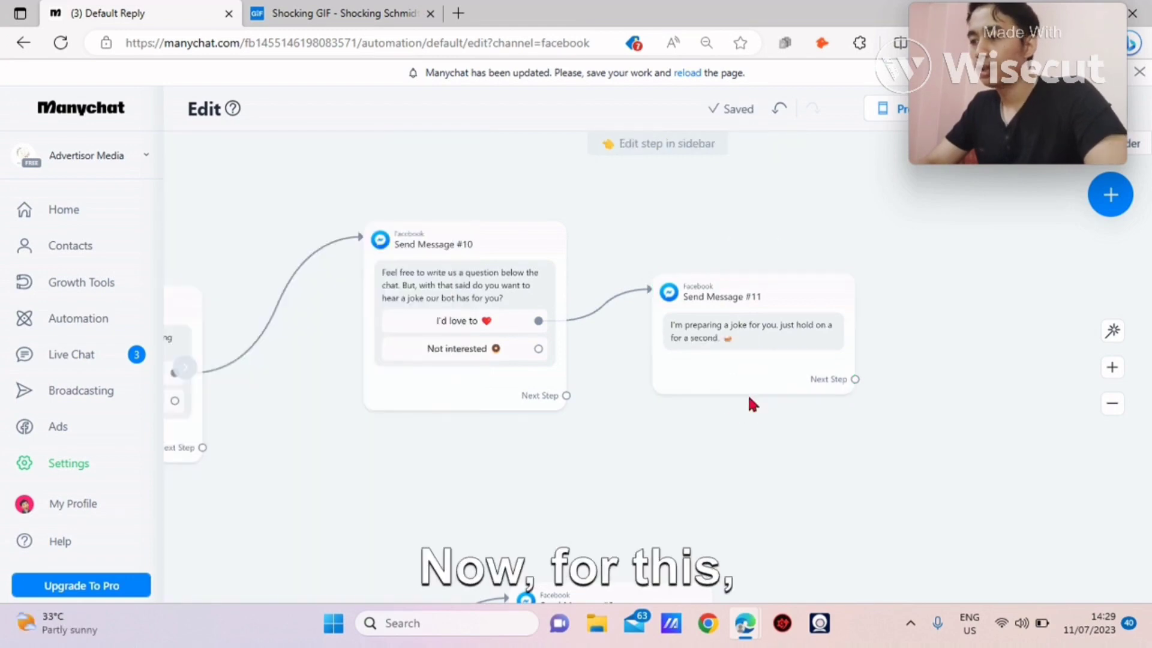
Step: Add a typing delay of 5 seconds after the "I'm preparing a joke" text
click(766, 395)
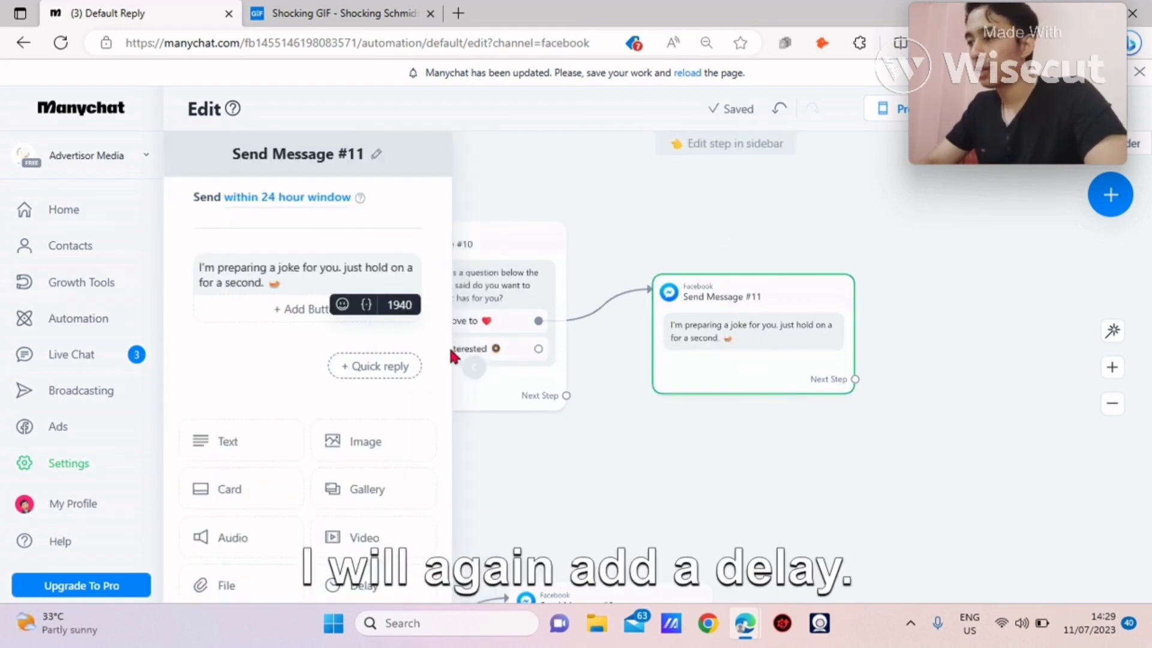
drag(447, 360, 474, 478)
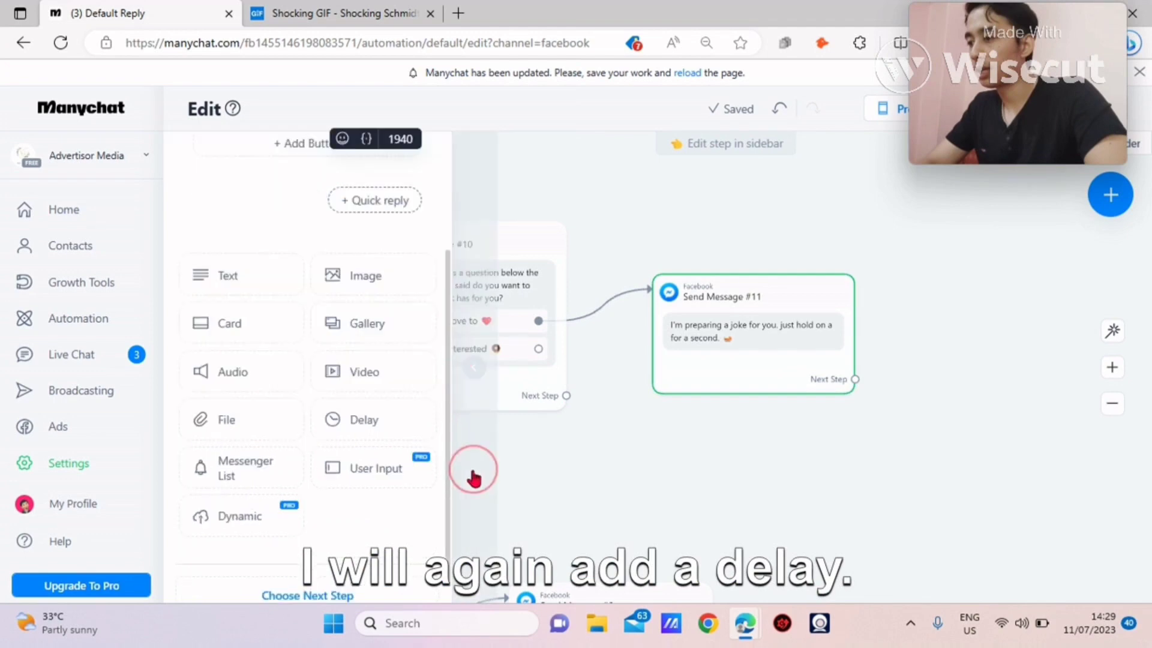
click(384, 423)
click(371, 225)
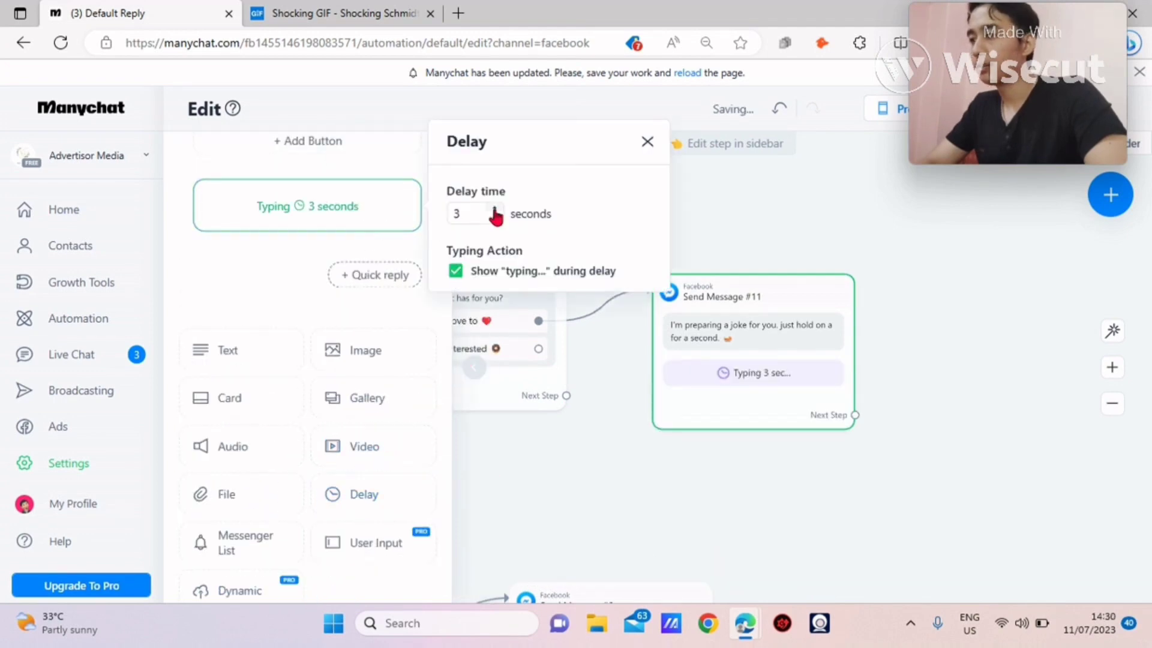
click(495, 209)
click(494, 209)
click(495, 209)
click(495, 218)
click(478, 367)
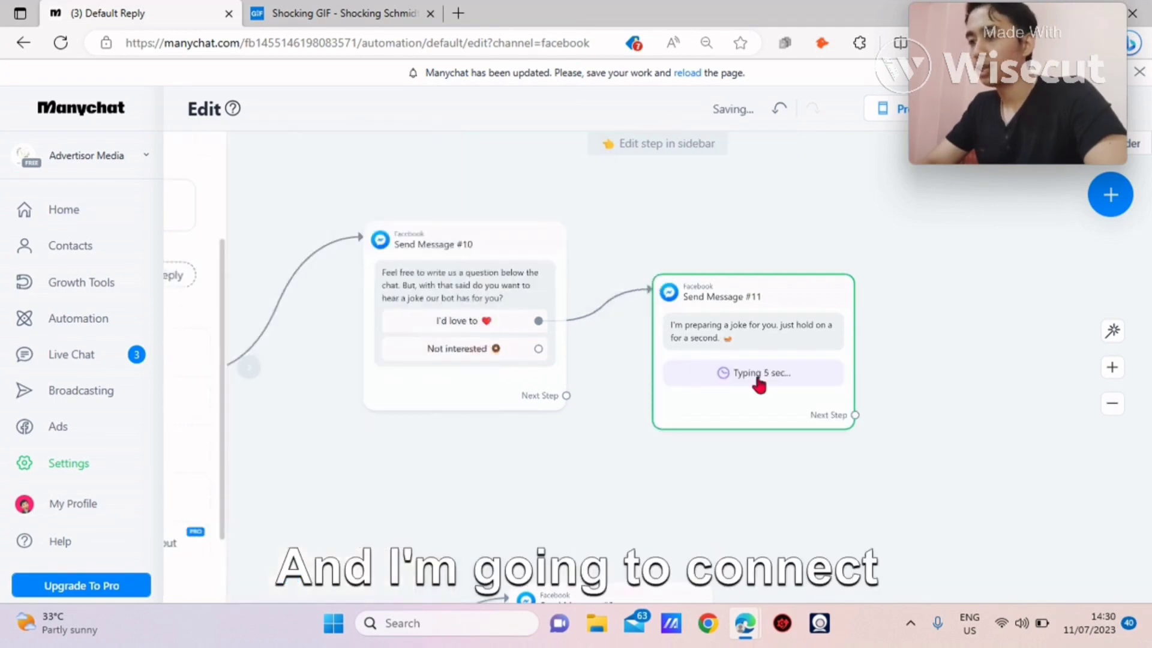
Step: Connect the next step of the "I'm preparing a joke" message to the existing message with the stranded guys joke
click(855, 415)
drag(806, 525, 758, 461)
click(559, 536)
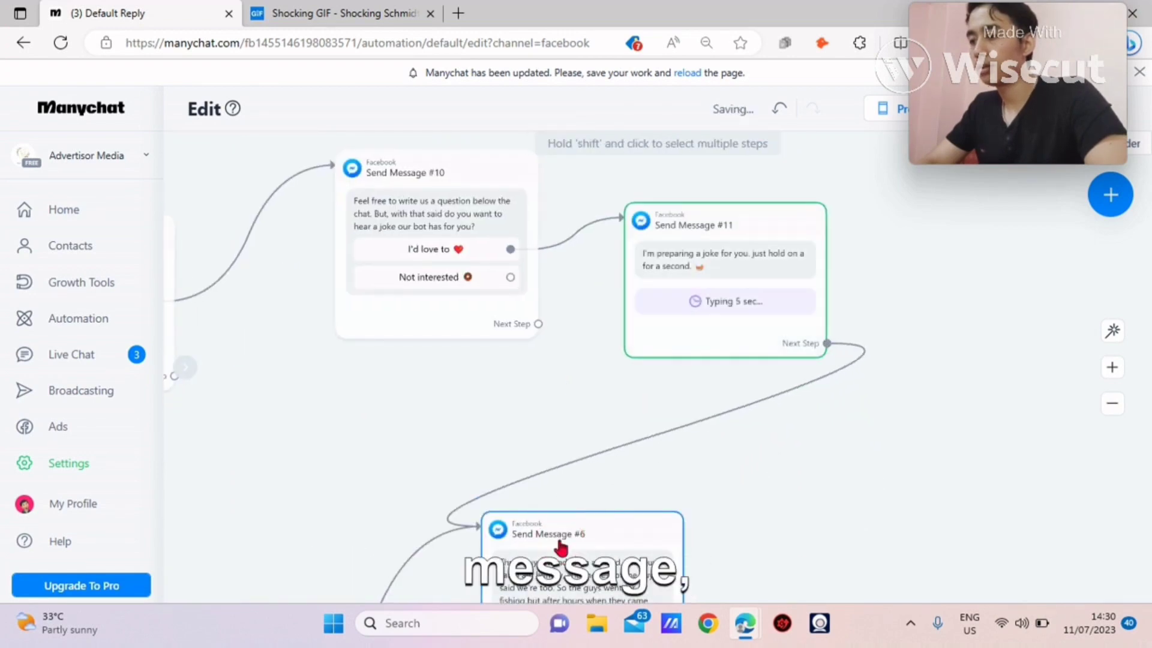
Step: Link the "Not interested" button of the "Feel free to write us a question" message to a new Messenger message step
drag(545, 416, 600, 504)
scroll(600, 504, down, 3)
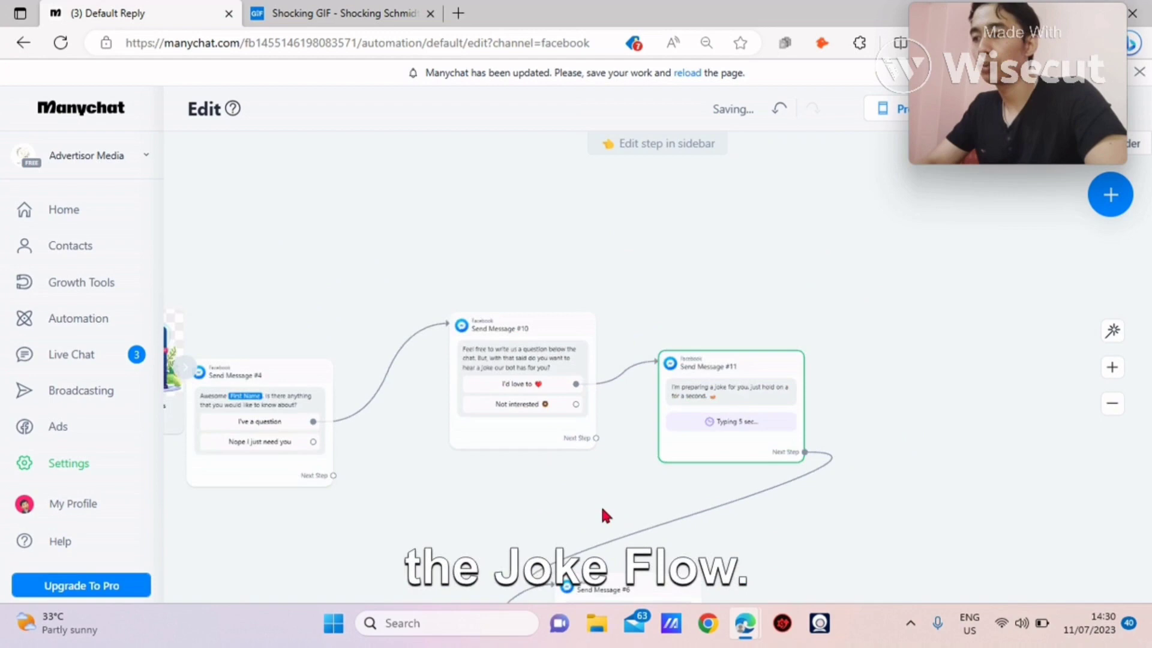
click(577, 407)
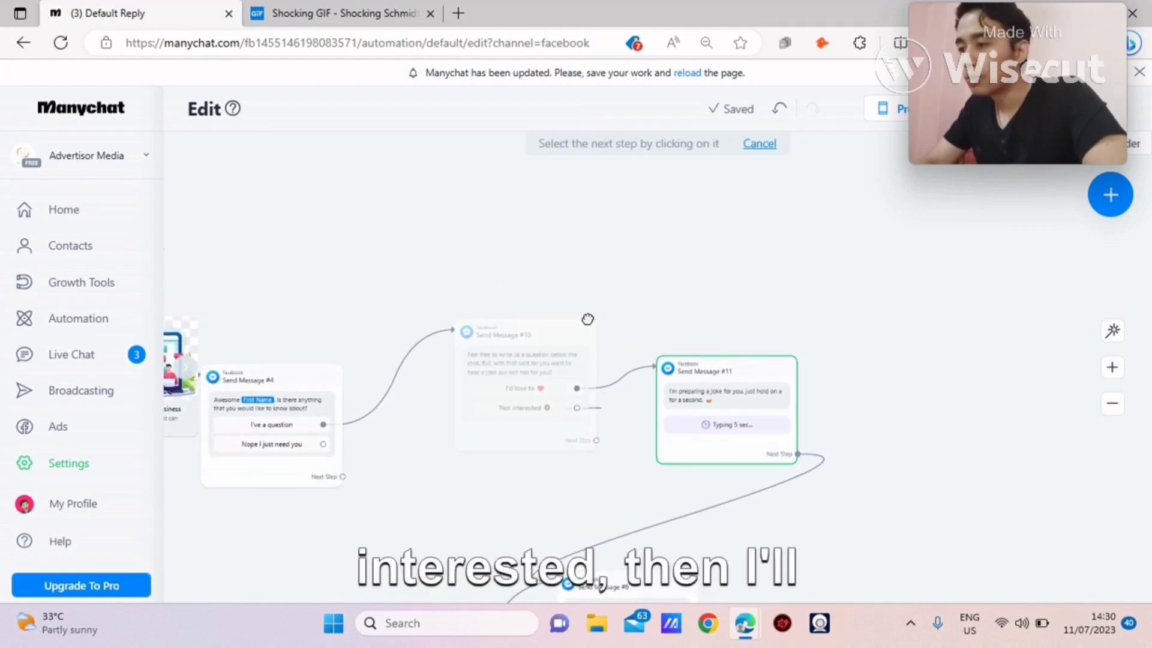
click(634, 242)
click(687, 246)
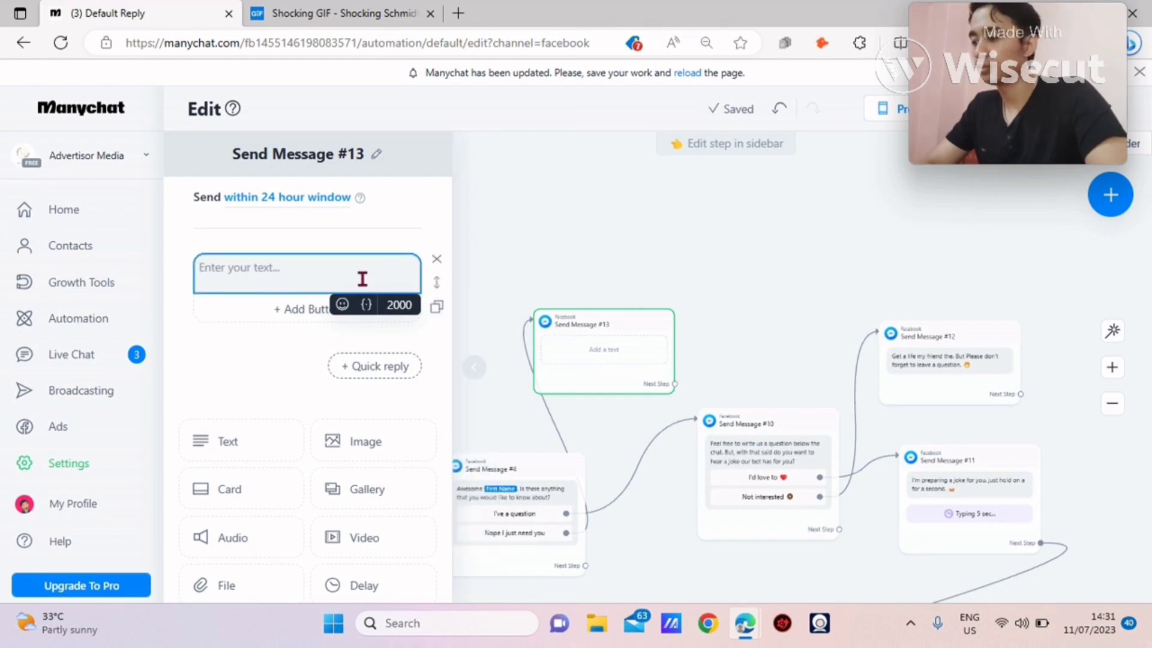
Step: Write the new message as "I will always be there for you. But wanna hear a joke that i have for you." with "OH YES" and "Hello" buttons
text(I will always be the)
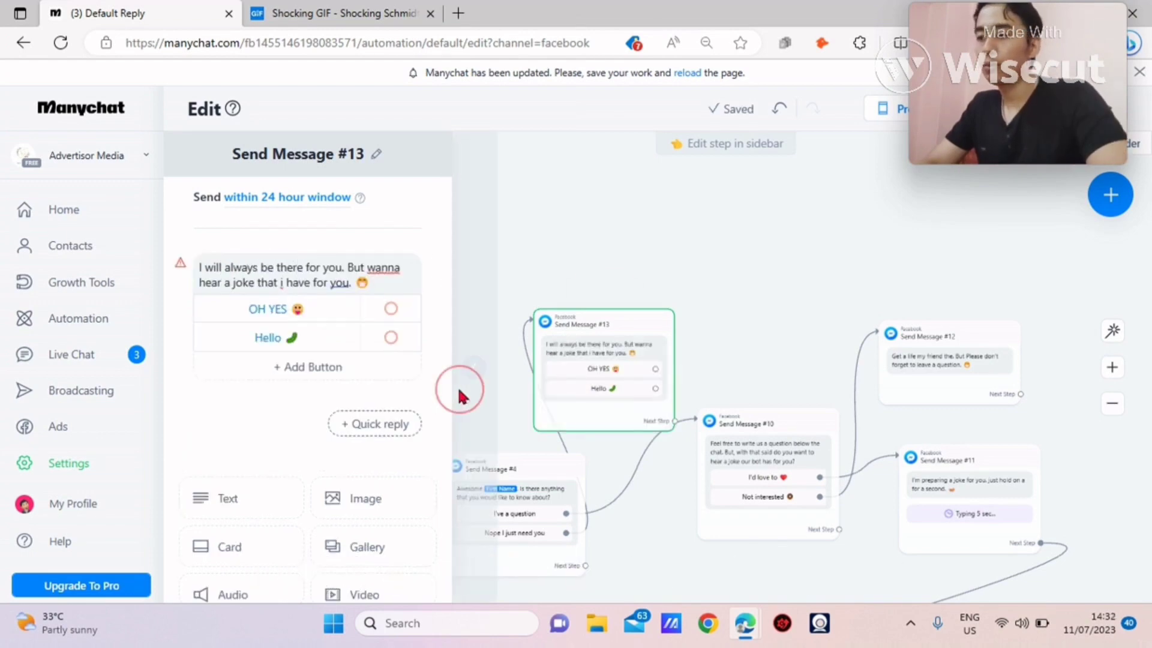
click(458, 386)
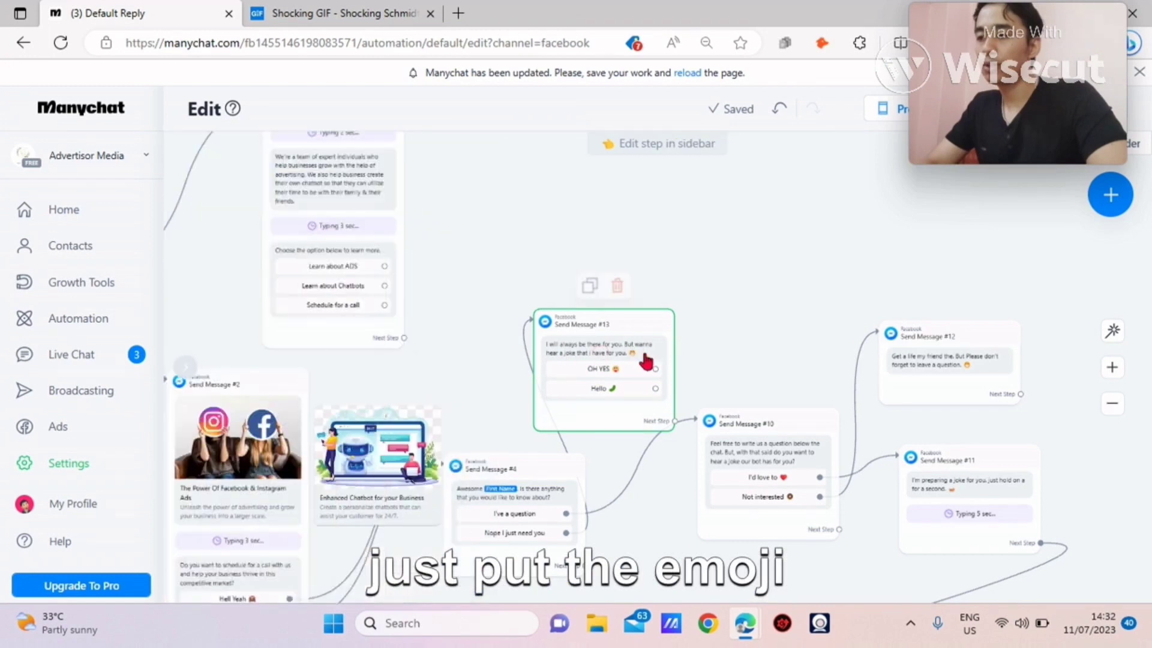
Step: Connect both the "OH YES" and "Hello" buttons to the existing "I'm preparing a joke for you" message
click(655, 368)
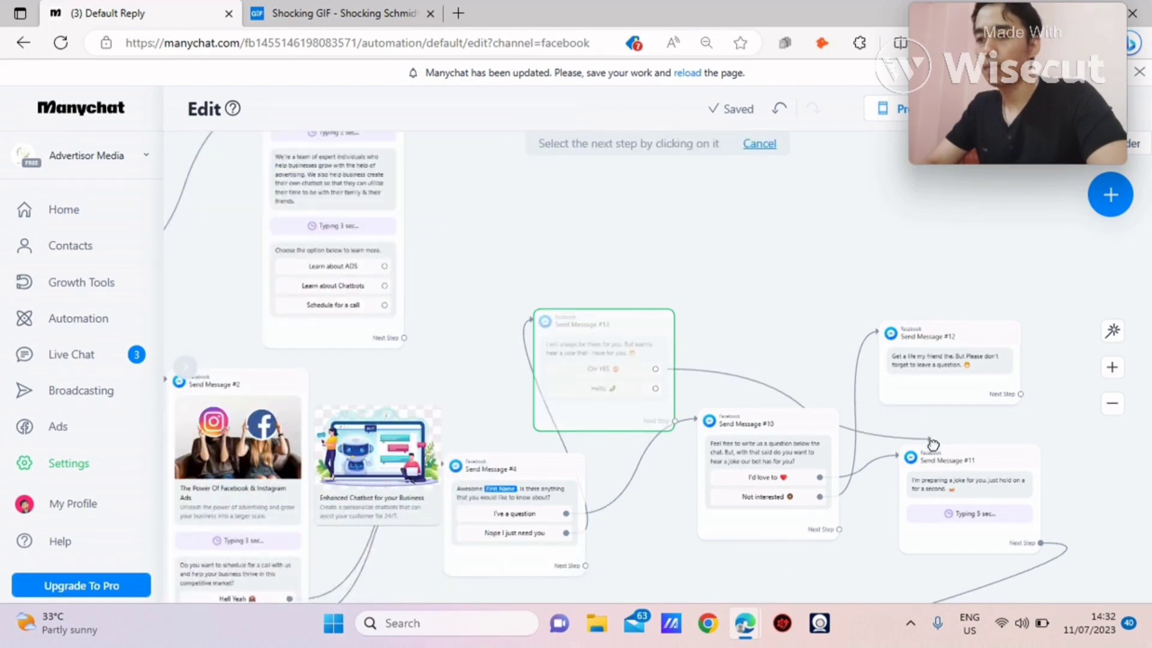
click(947, 478)
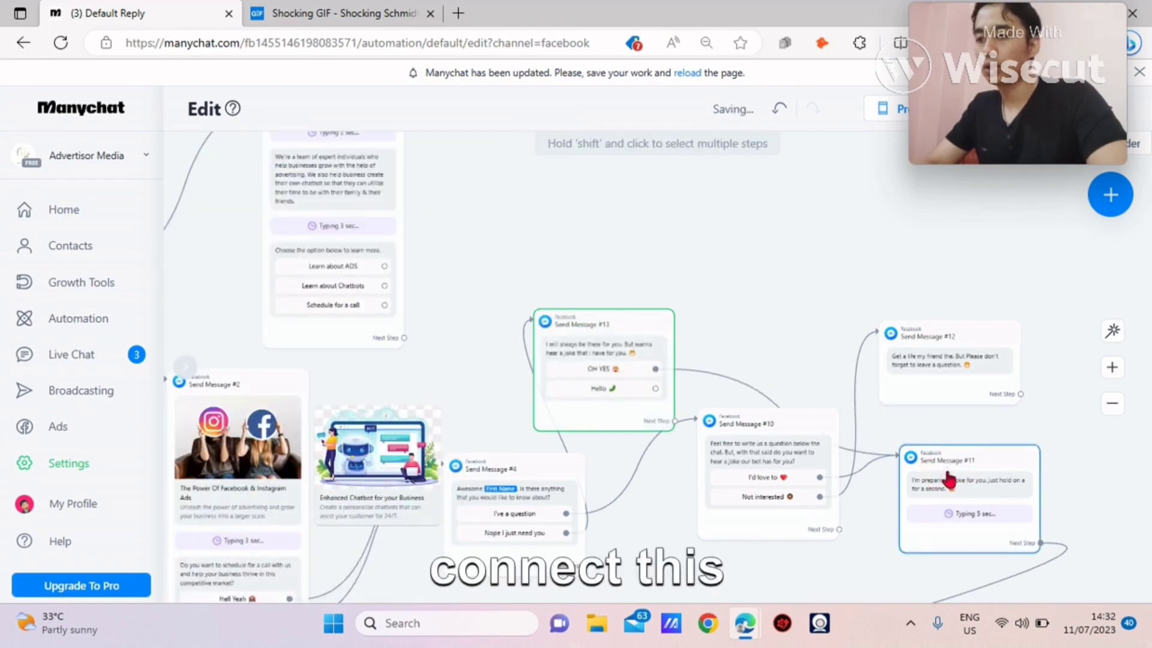
click(655, 403)
click(655, 389)
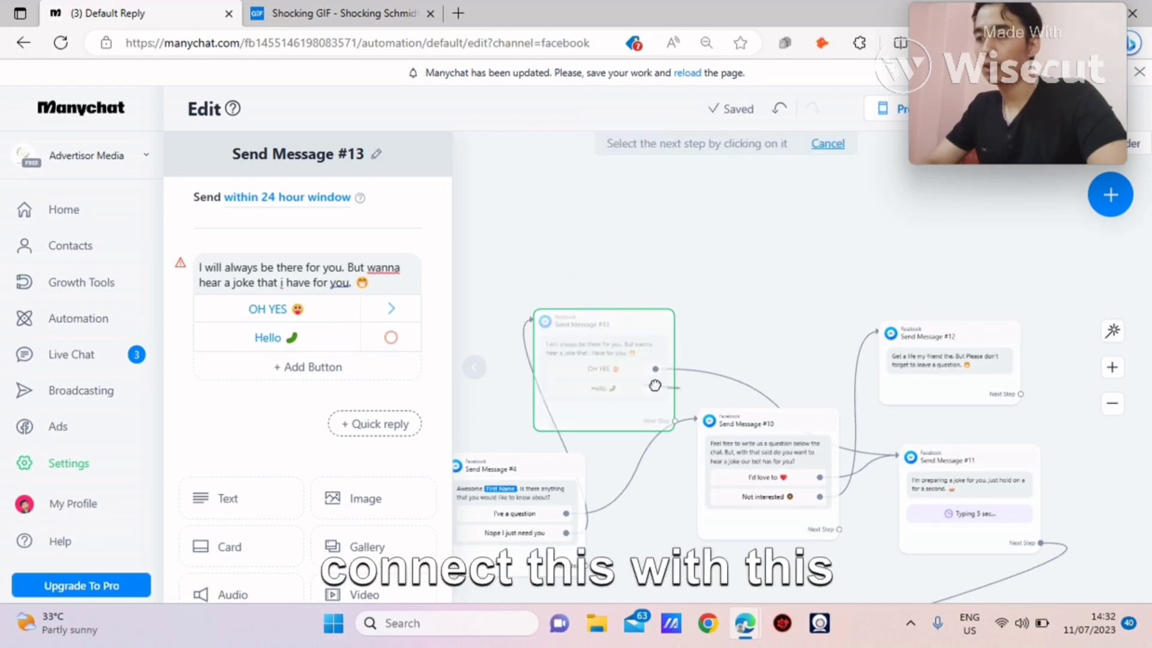
click(924, 457)
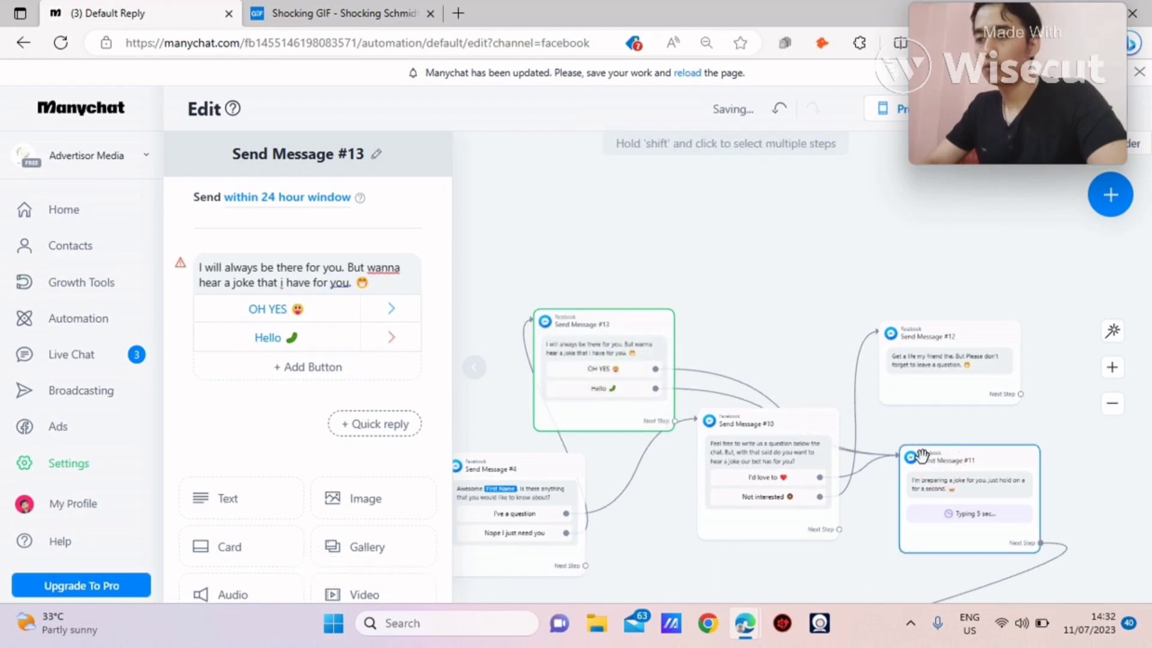
click(475, 376)
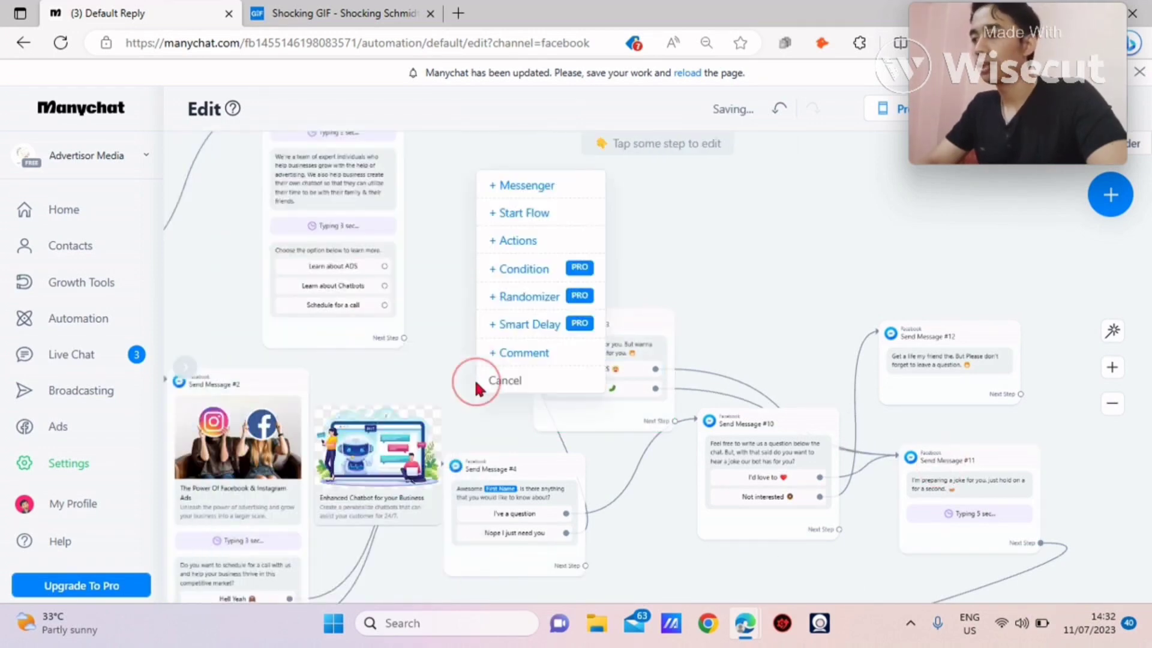
click(725, 240)
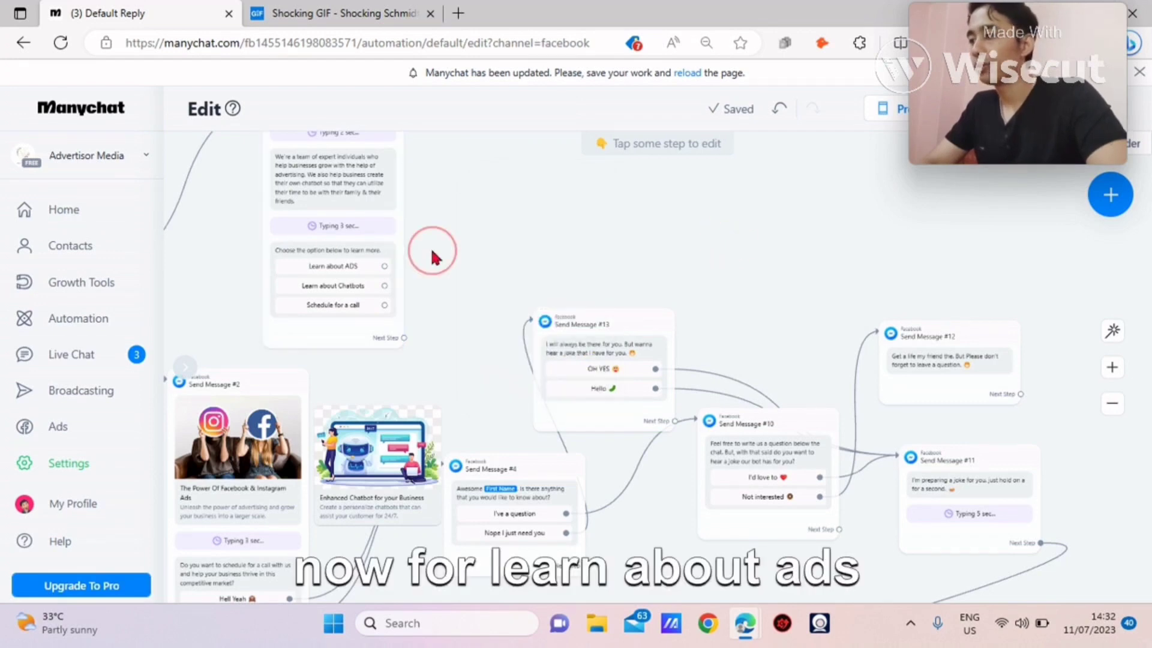
Step: Link the "Learn about ADS" button of the company introduction message to a new Messenger message step
drag(432, 251, 464, 342)
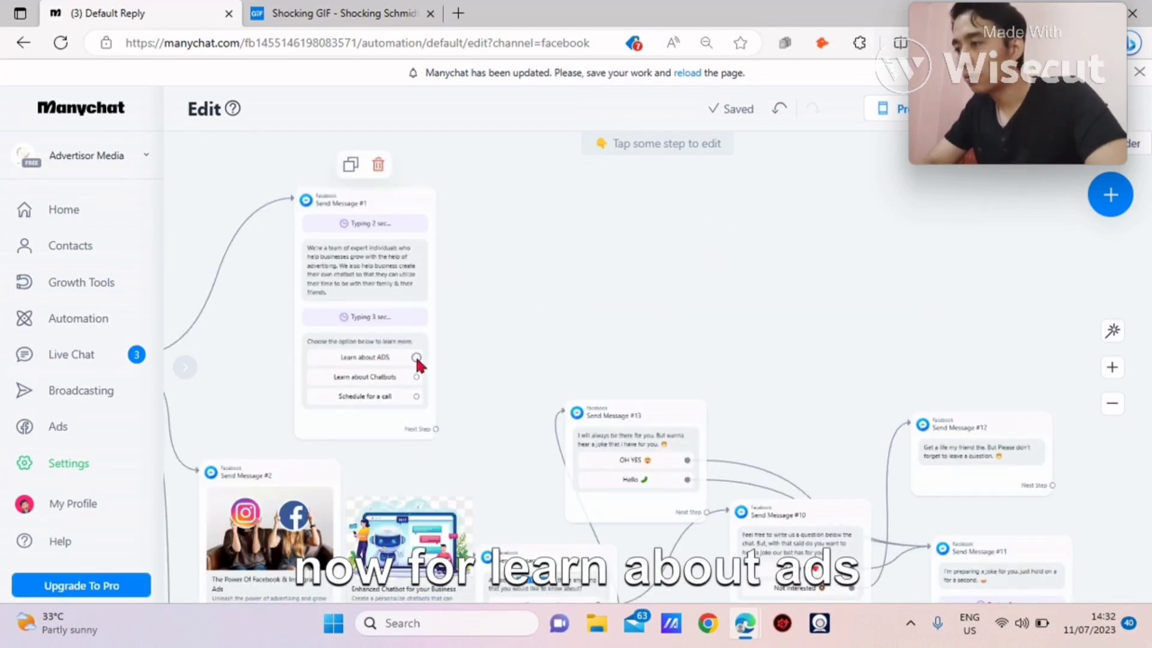
click(416, 357)
click(585, 195)
click(634, 205)
Step: Write the new message from "So, we basically create advertising campaign for your business" to "Is there anything that i can help you with?"
text(So, we )
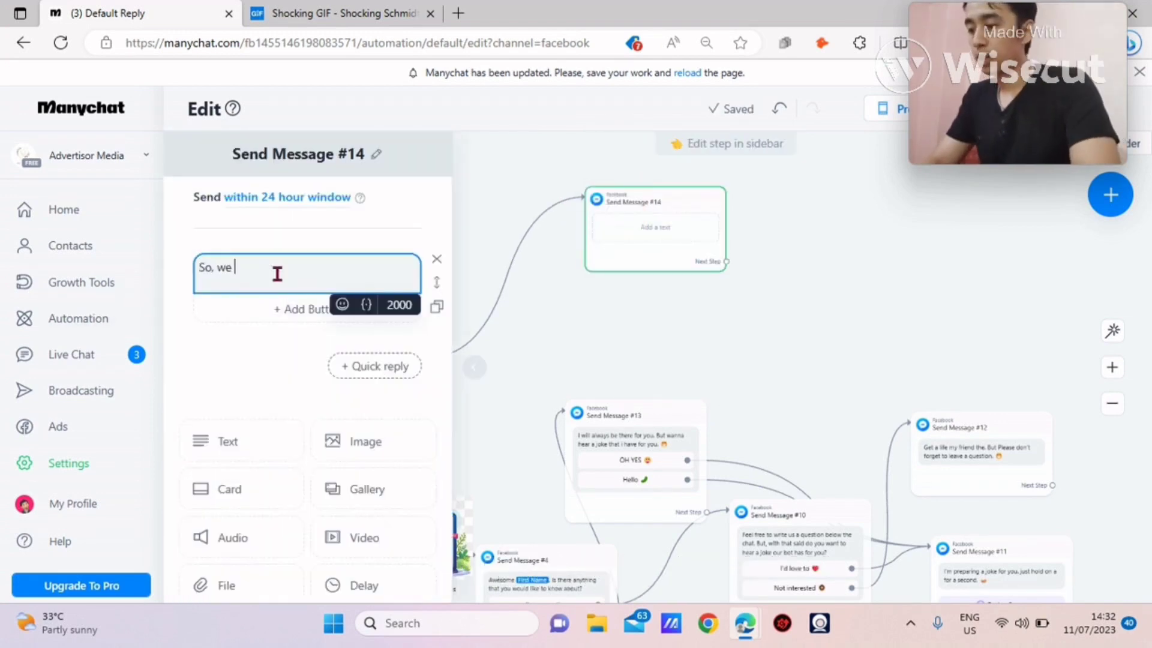
text(basically create advertis)
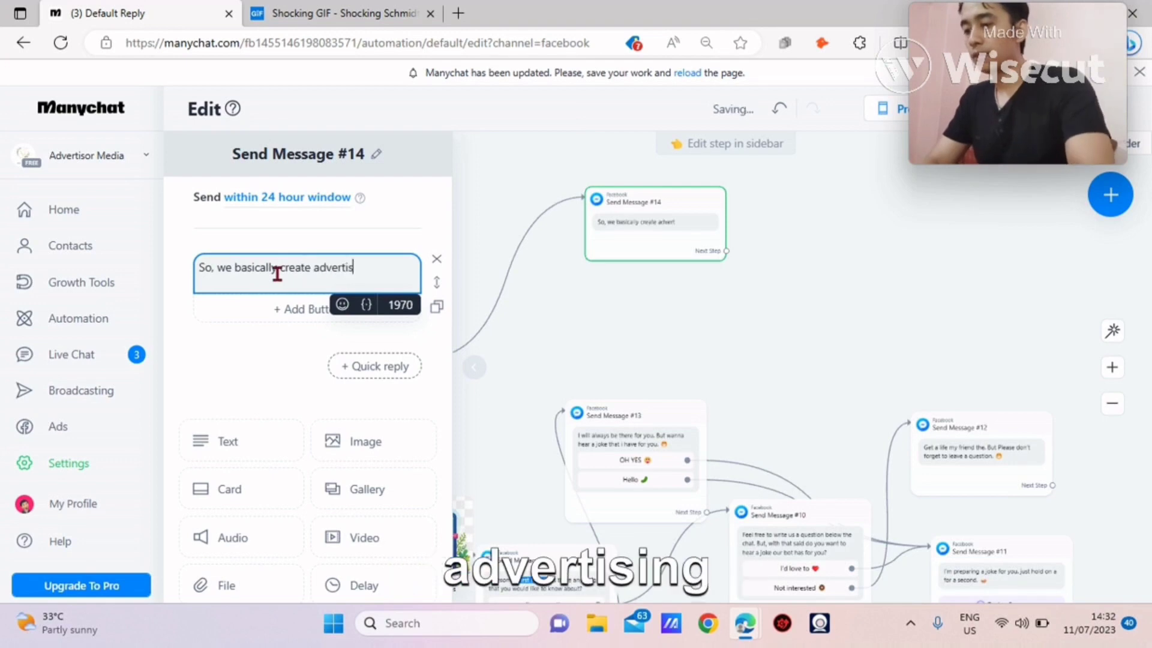
text(ng campaignfor)
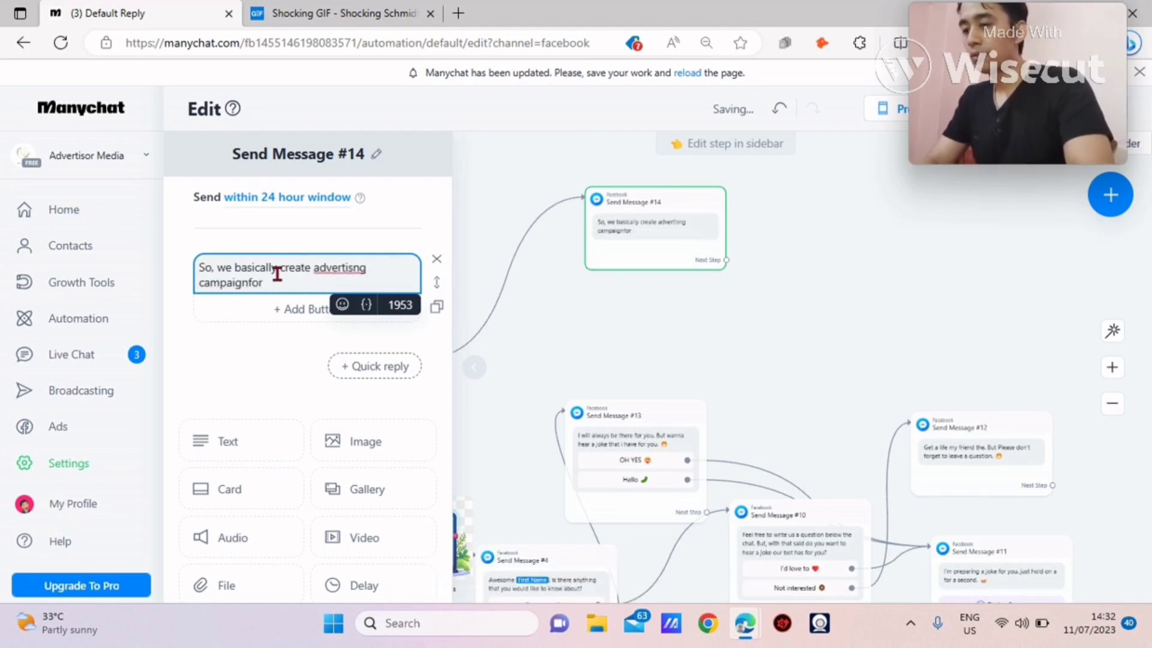
text(for your)
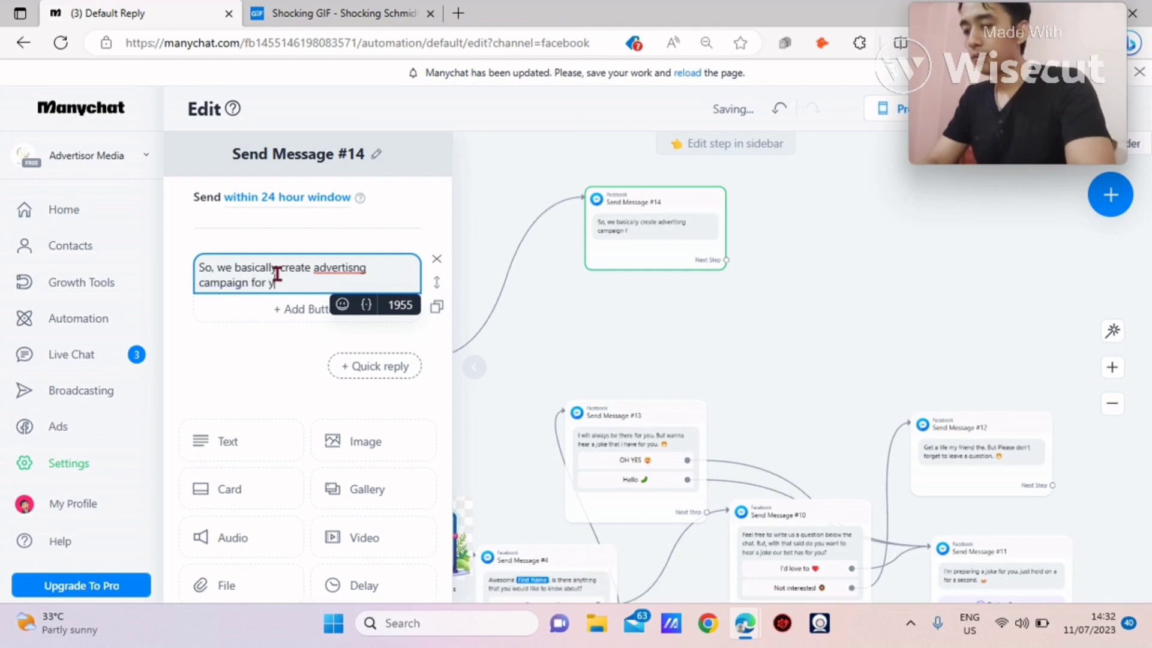
text( busines)
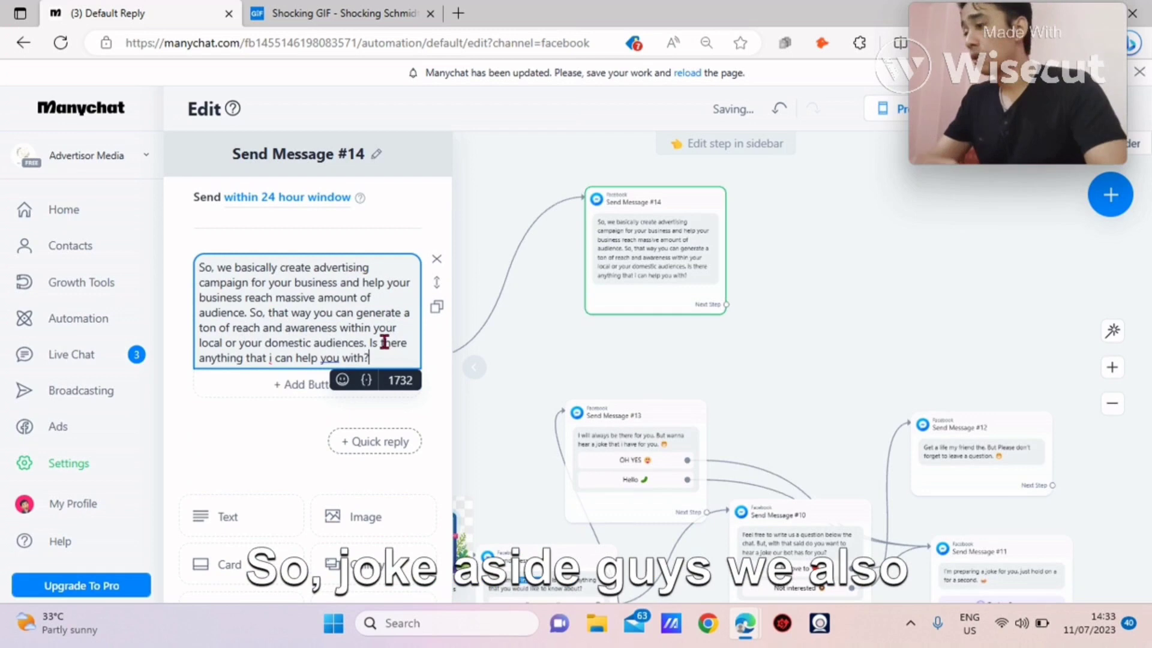
Step: Add two buttons titled "Tell me more" and "I've a question" below the advertising campaign message
click(265, 384)
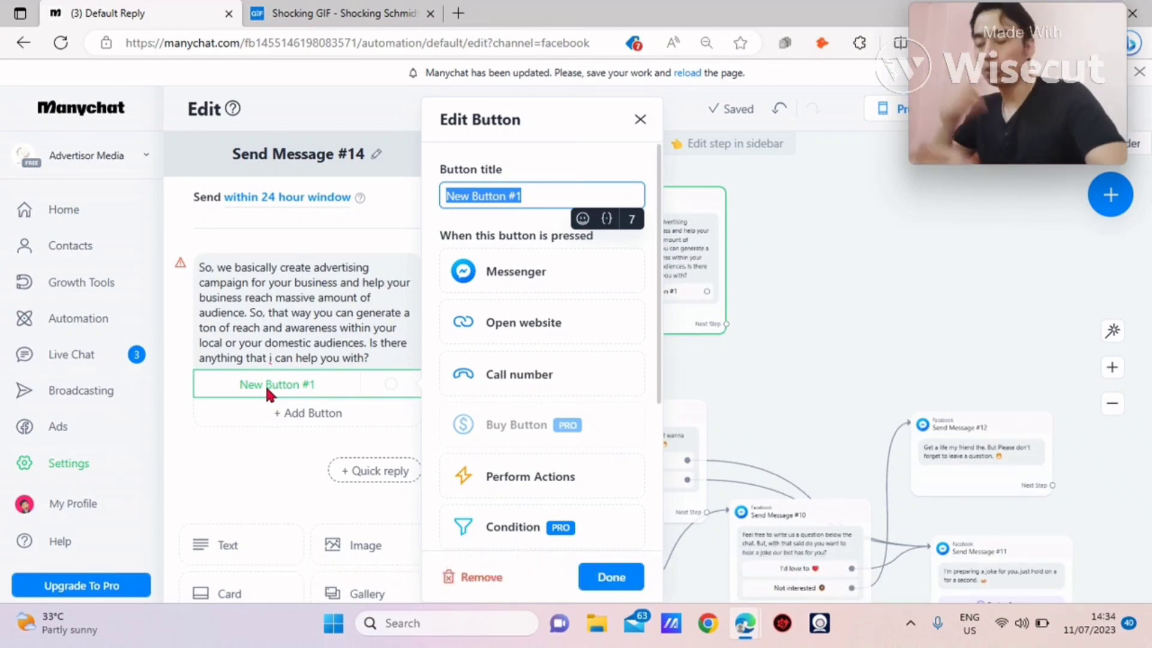
key(BackSpace)
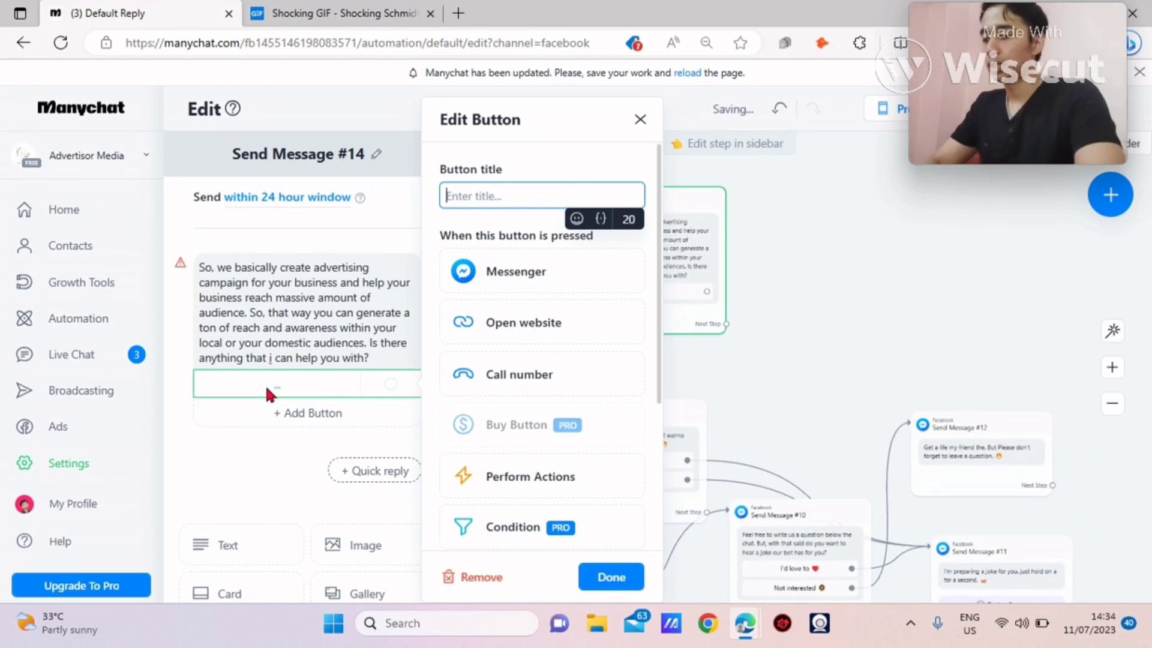
text(Tell me )
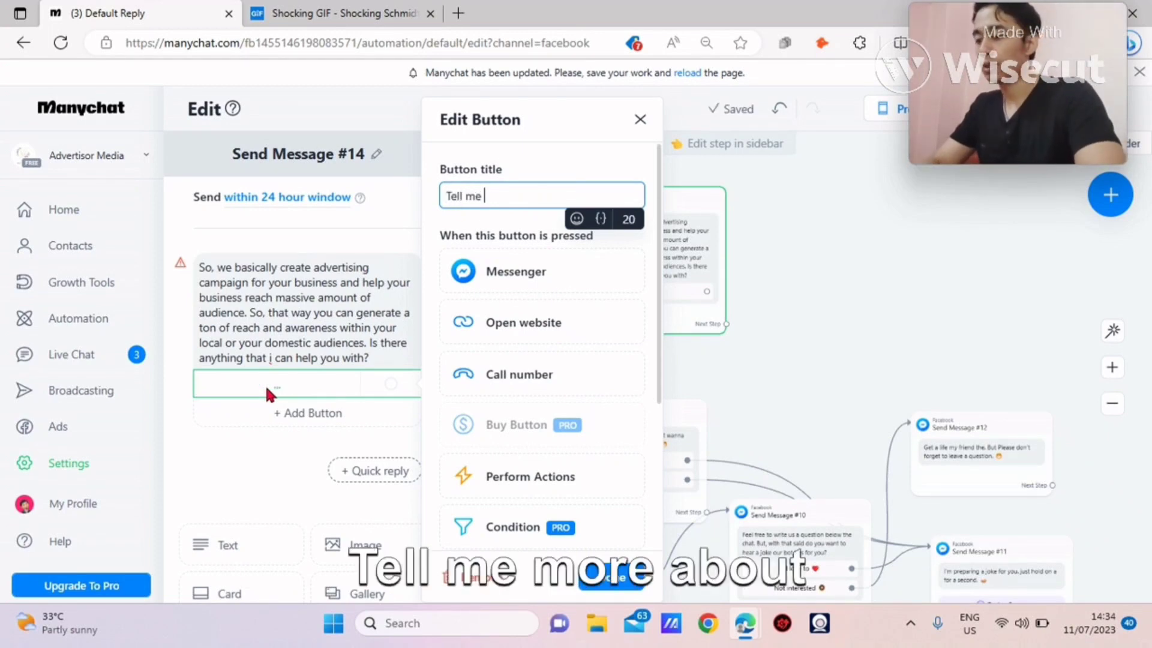
text(more baout)
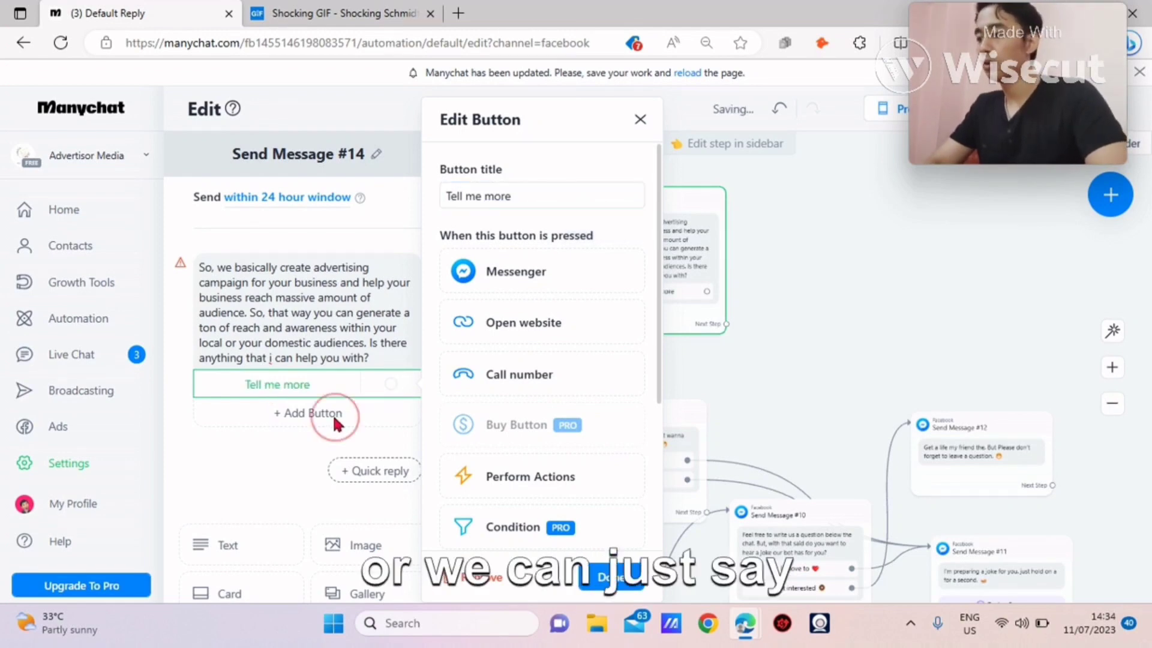
click(333, 414)
click(333, 414)
text(I)
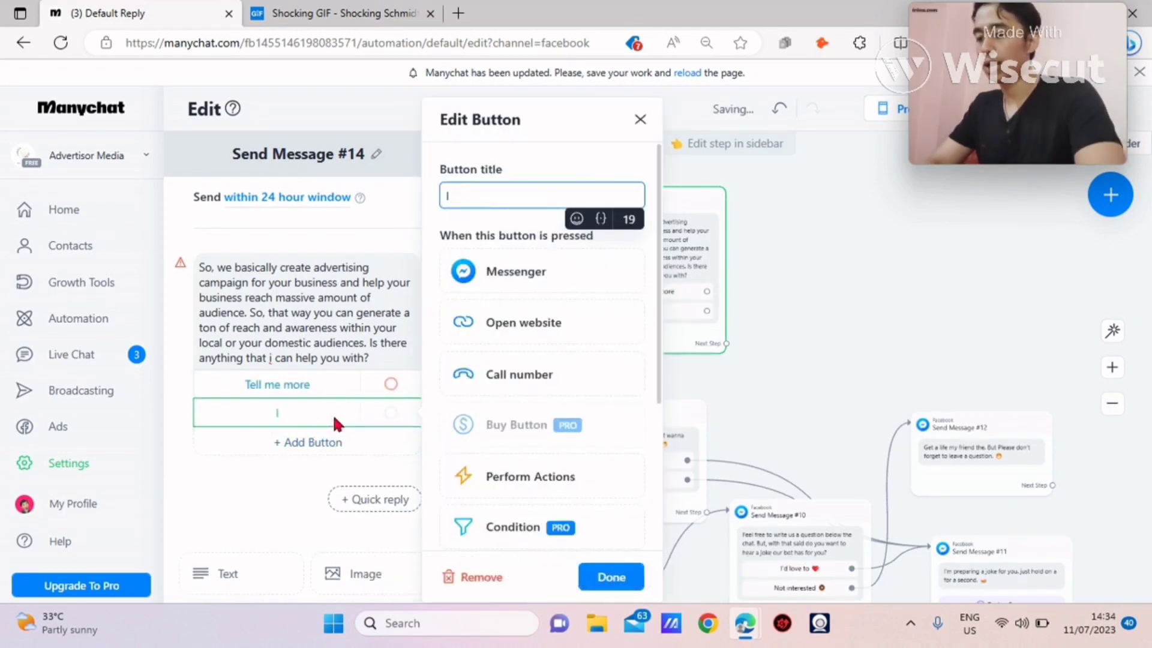
text('ve a )
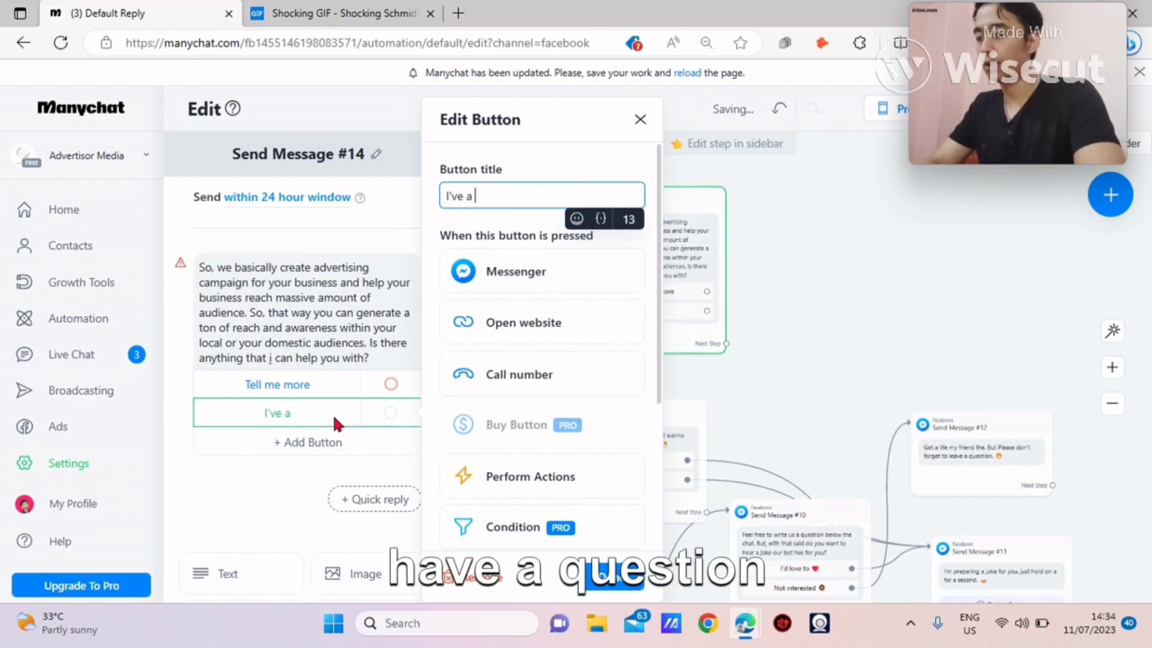
text(question)
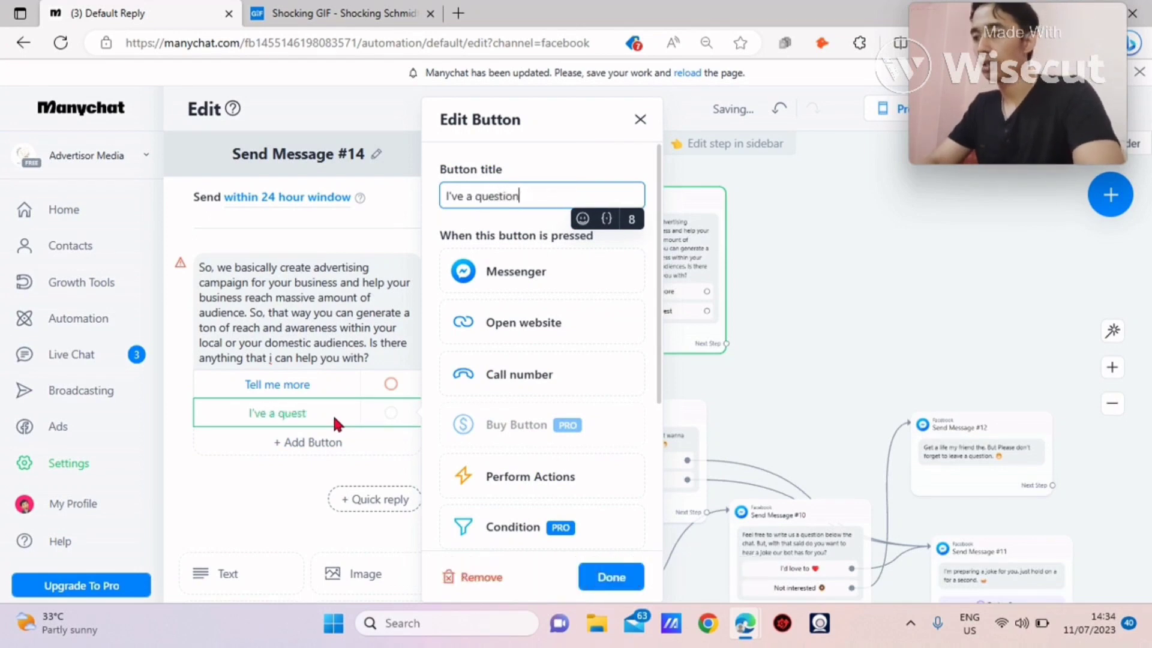
click(642, 594)
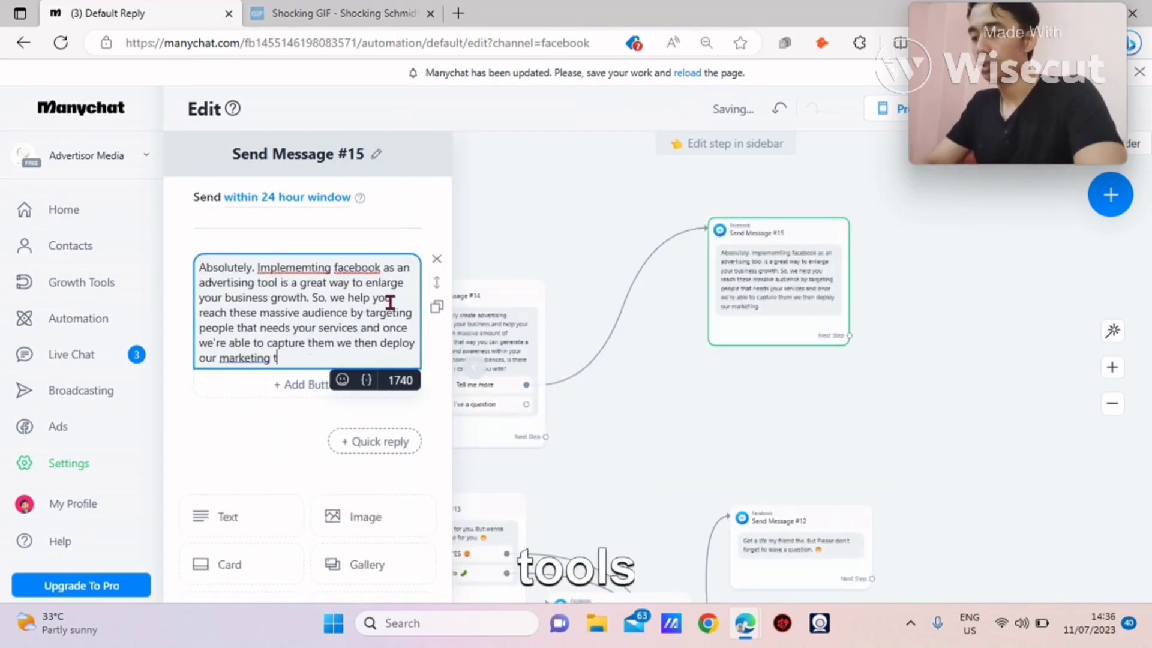
Step: Complete the Facebook advertising message's paragraph with "our marketing tools to gather their data's."
text(ools to )
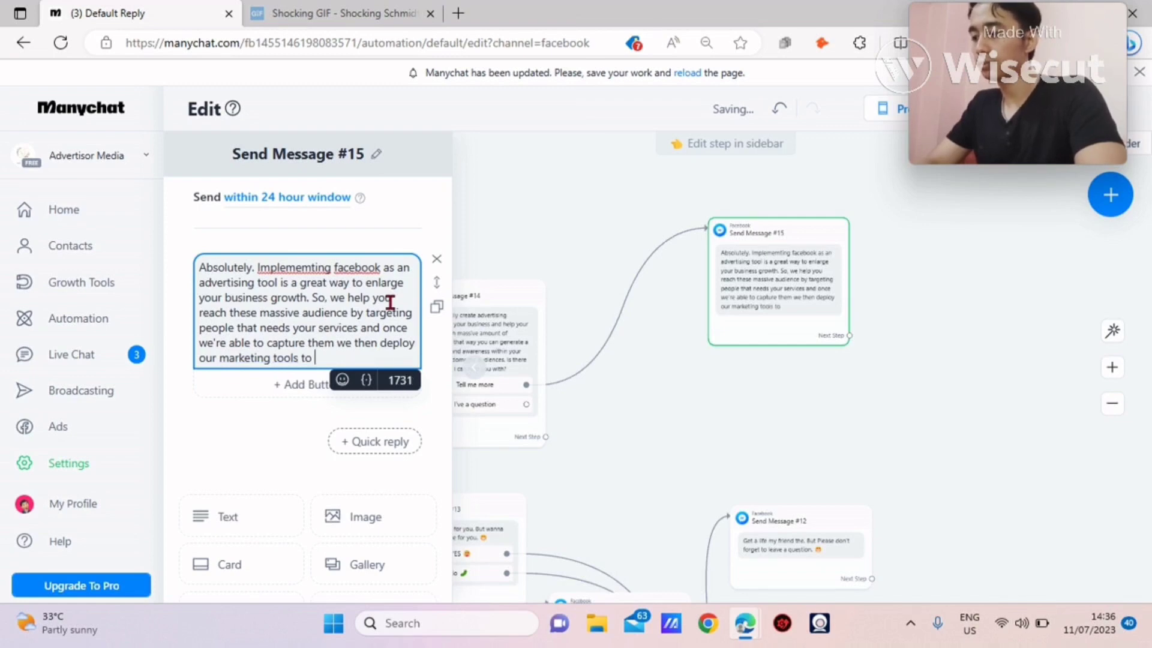
text(gather the)
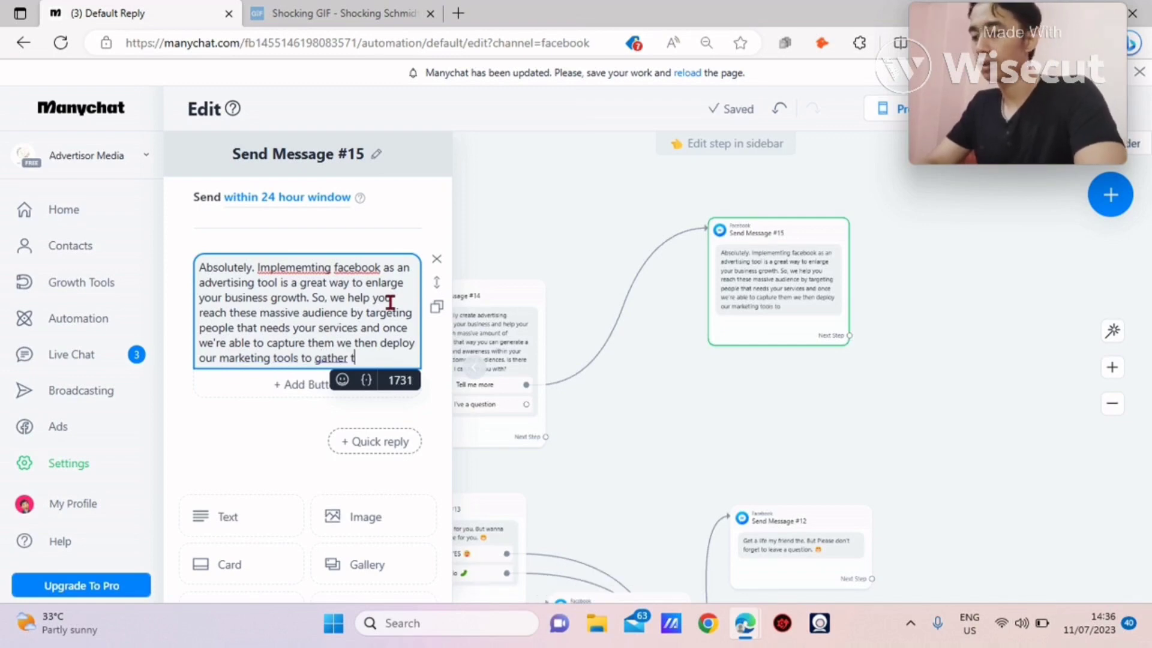
text(r data's.)
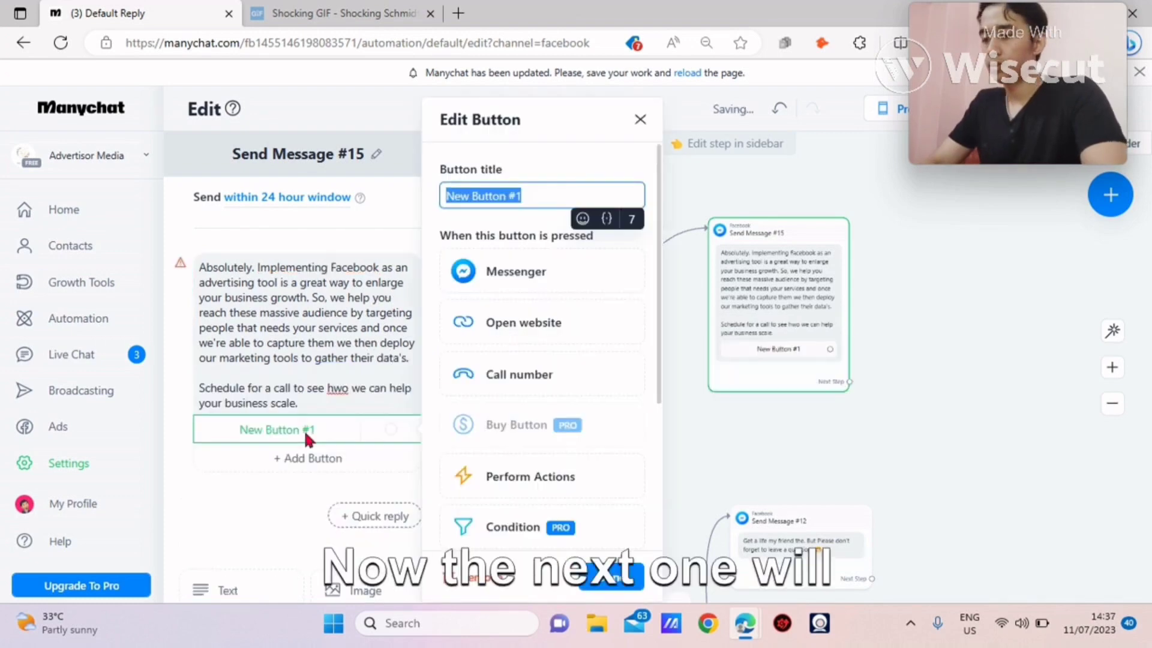
Step: Title the new button below the Facebook advertising message "Schedule"
key(BackSpace)
text(Schedule)
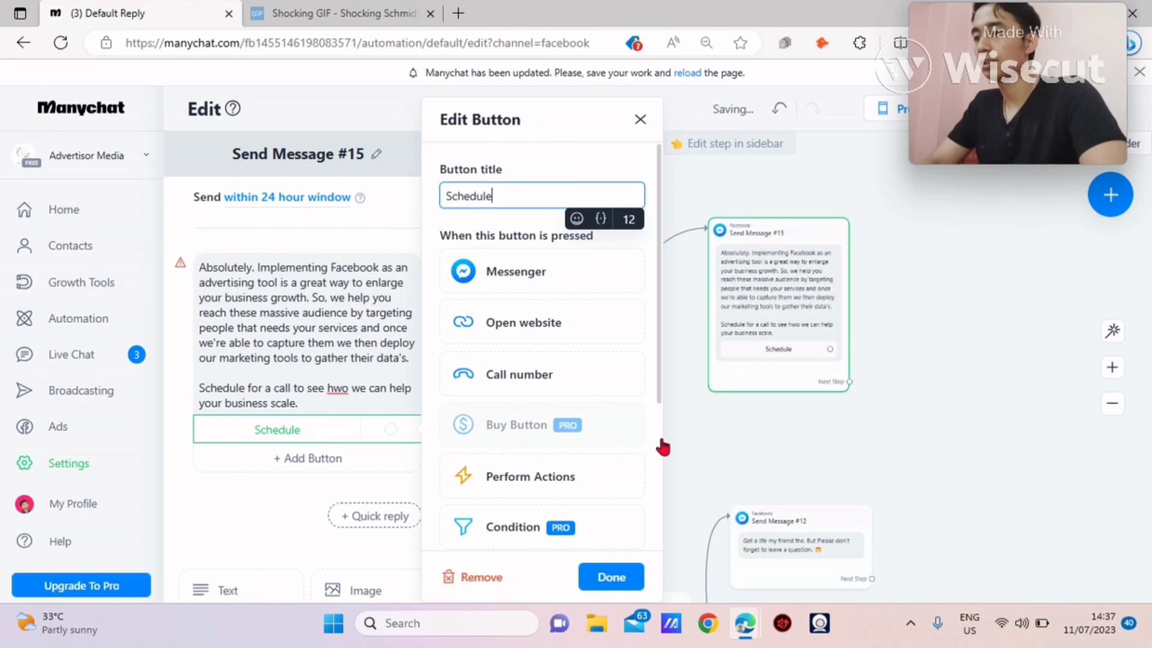
click(683, 429)
Step: Connect the "I've a question" button of the advertising campaign message to the existing "Feel free to write us a question" message
click(503, 402)
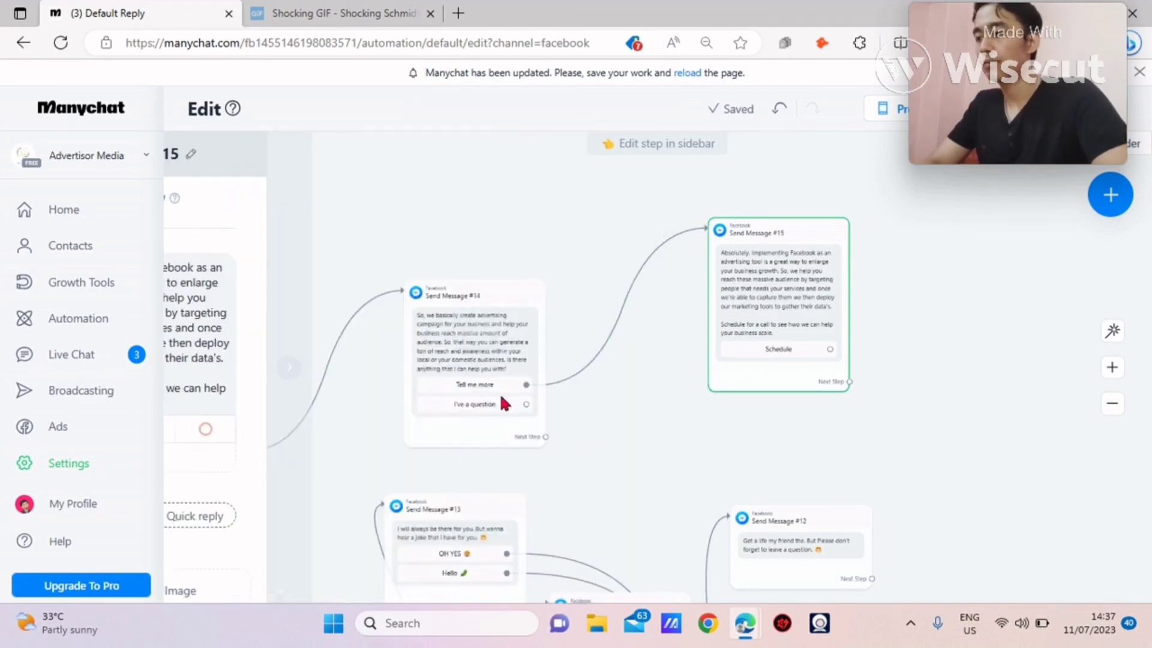
click(526, 404)
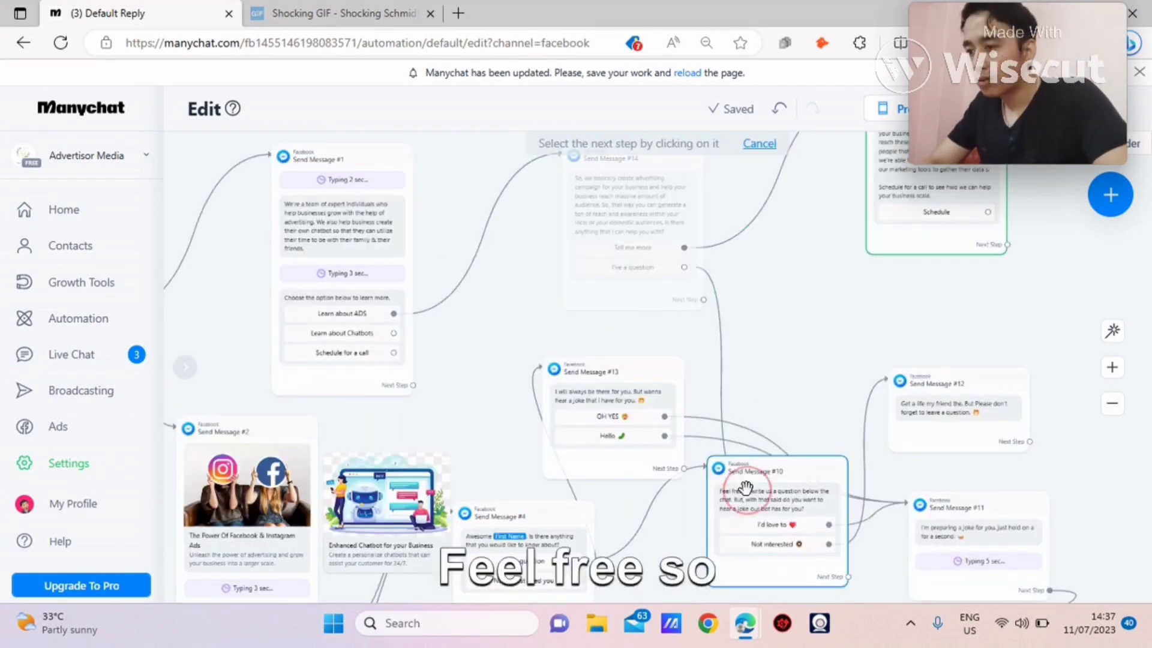
click(747, 493)
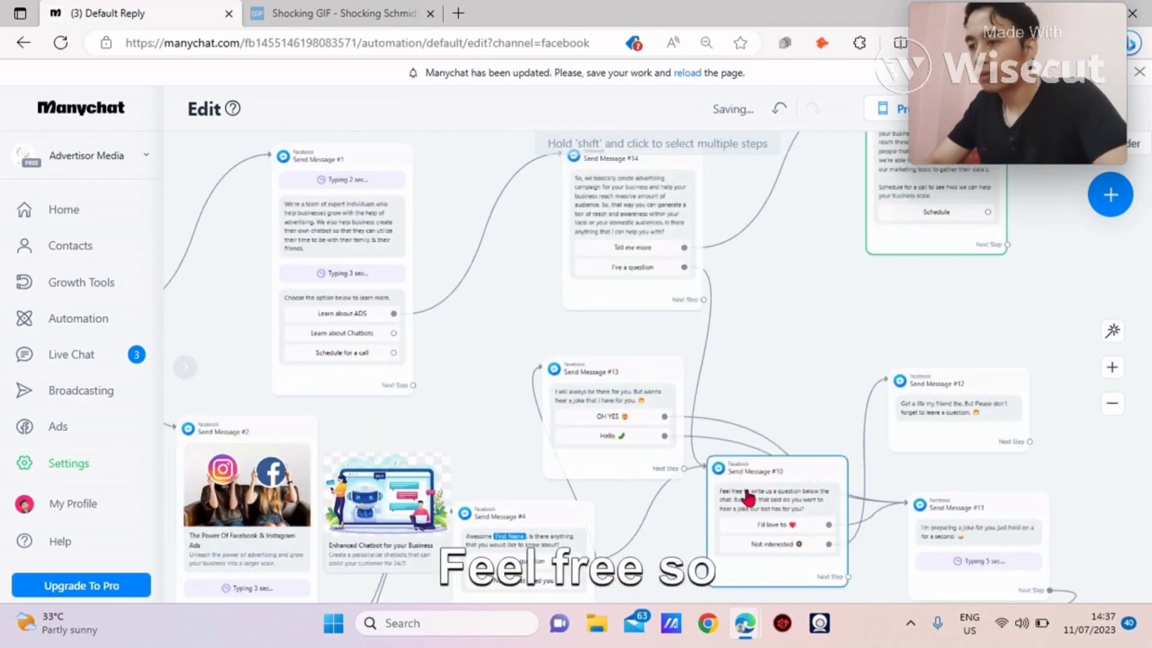
Step: Link the "Schedule" button to a new Messenger message step placed beside the Facebook advertising message
drag(798, 352, 537, 398)
drag(728, 258, 690, 276)
click(713, 278)
click(791, 281)
Step: Start the new scheduling message with "Awesome, leave your date, name and your email address"
text(Before you schedule for a call I)
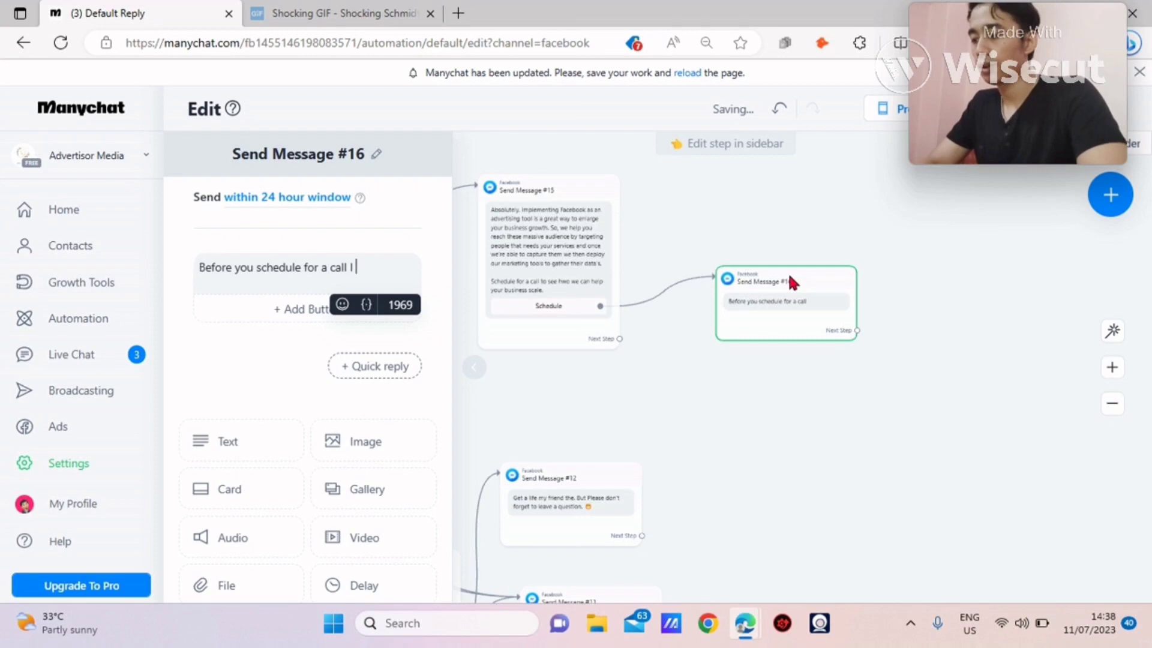
text(Awesome, leave your)
text( date, name)
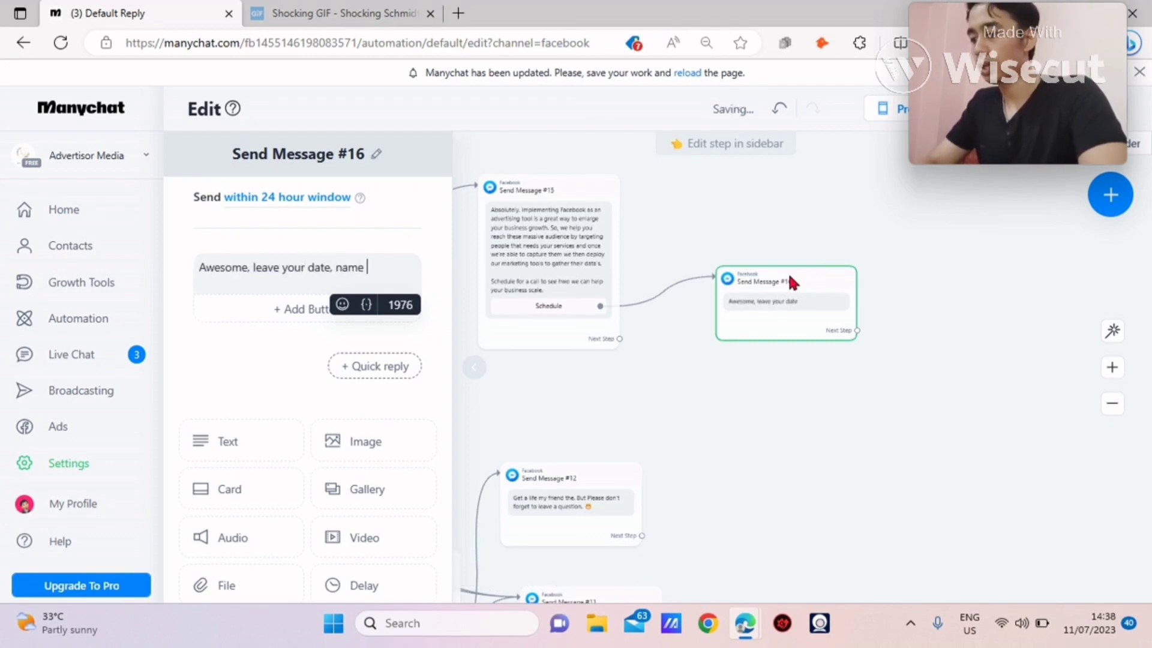
text( and )
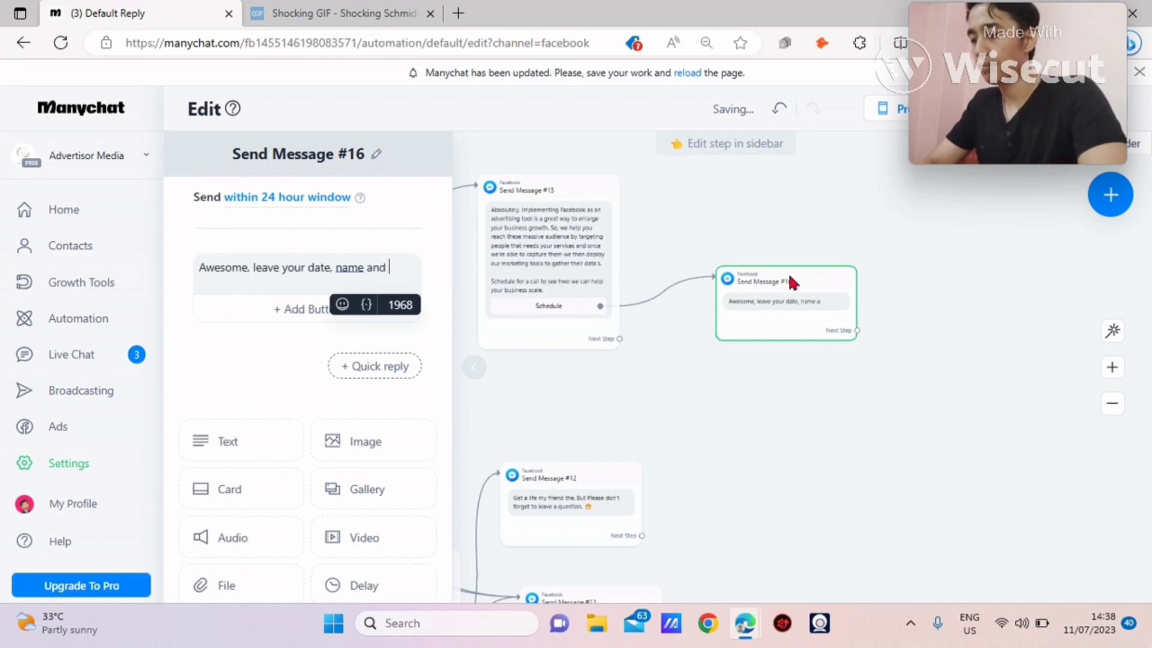
text(your email)
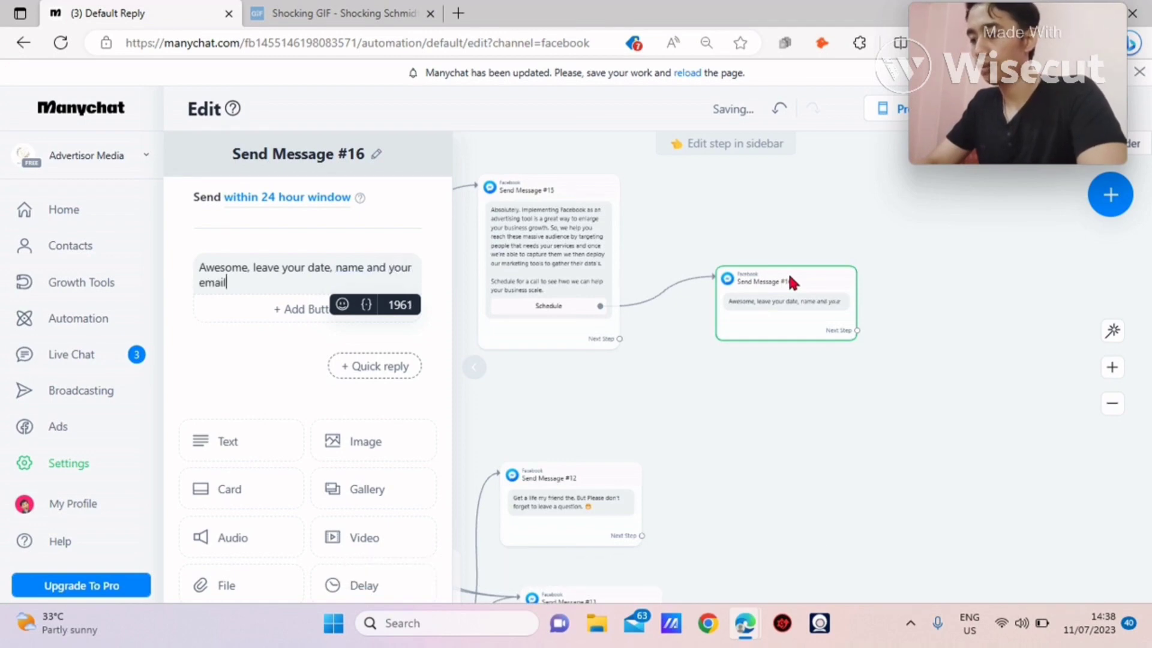
text( address her)
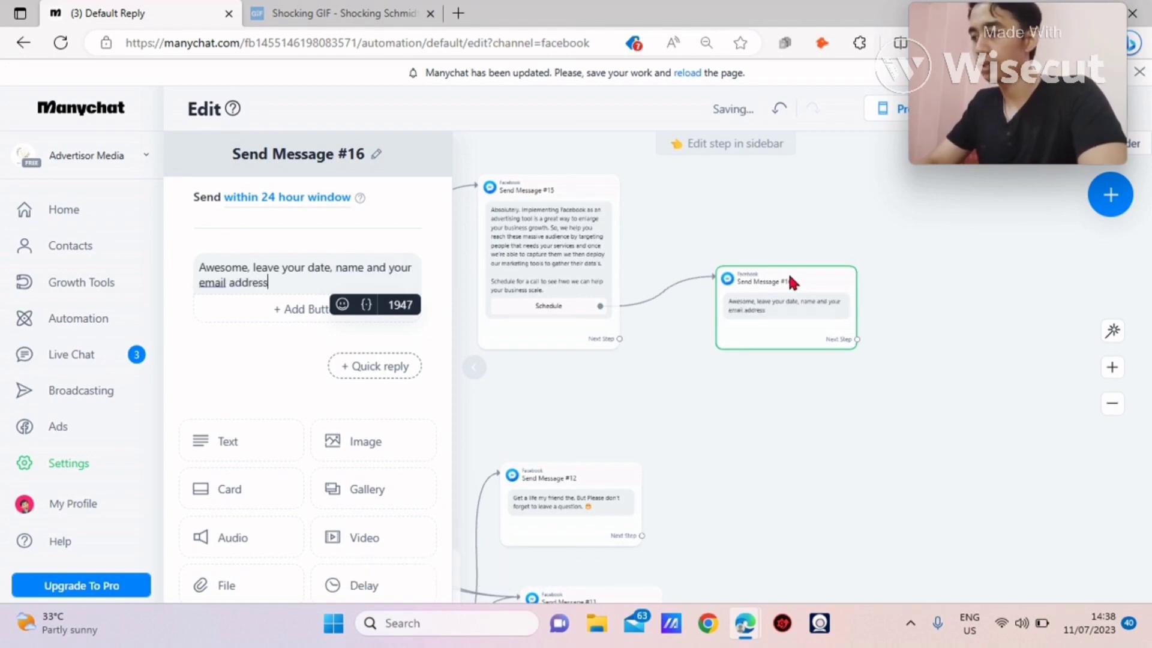
Step: Complete the scheduling message with "here in the chat. And we will schedule for a best time to chat with you on your availability."
text(e in the chat. And we will schedule for a best time to chat with your on your availability.)
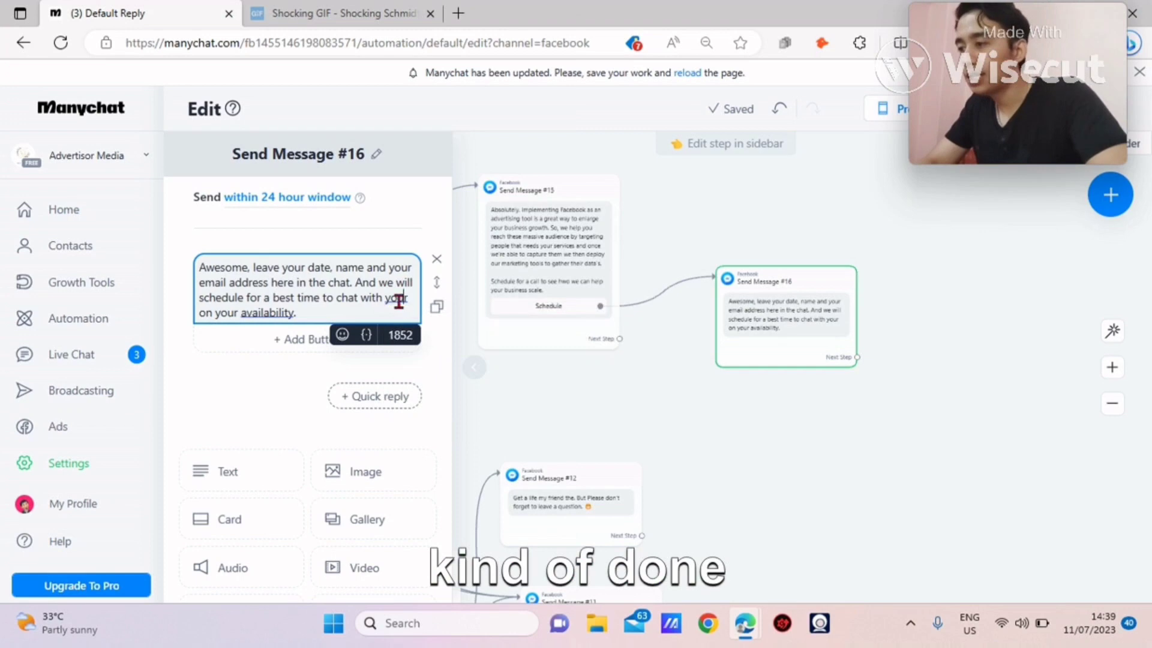
key(BackSpace)
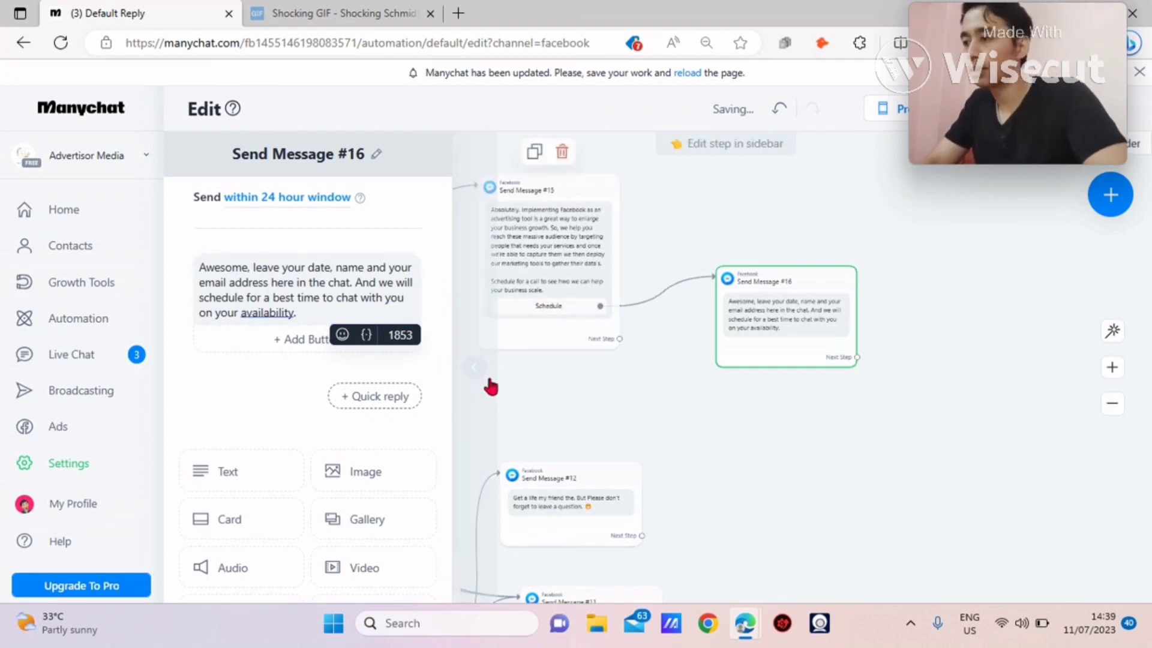
Step: Link "Schedule for a call" to the scheduling message and "Learn about Chatbots" to a new message beginning "Technically, Chatbots are a tool that can help you"
click(453, 390)
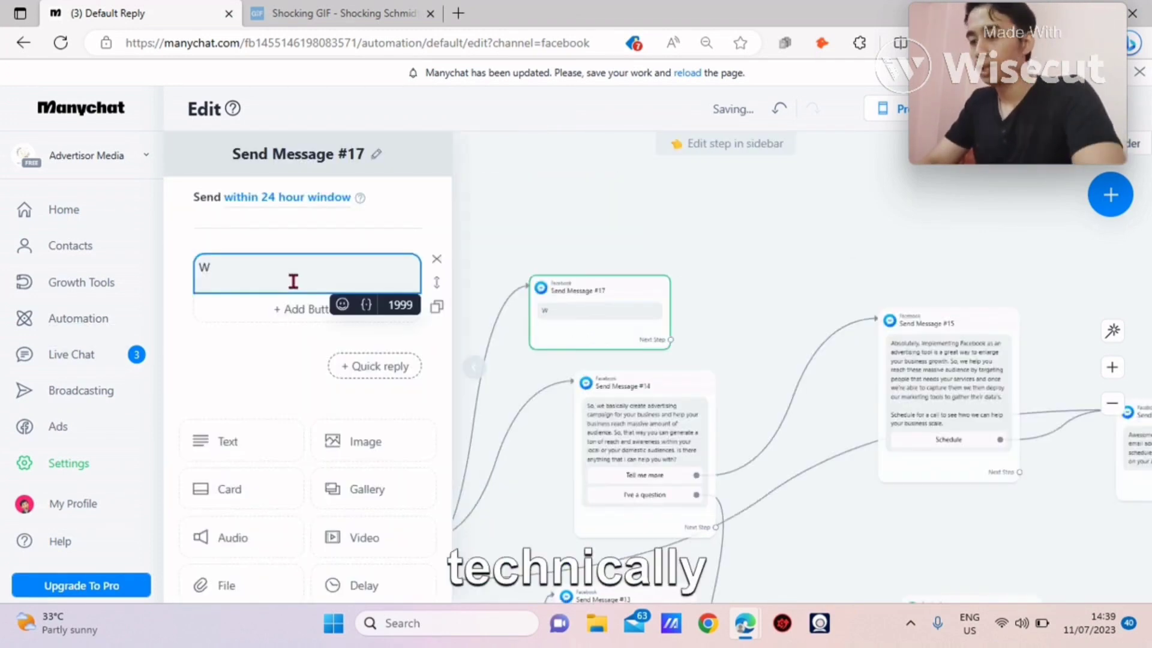
text(Technically)
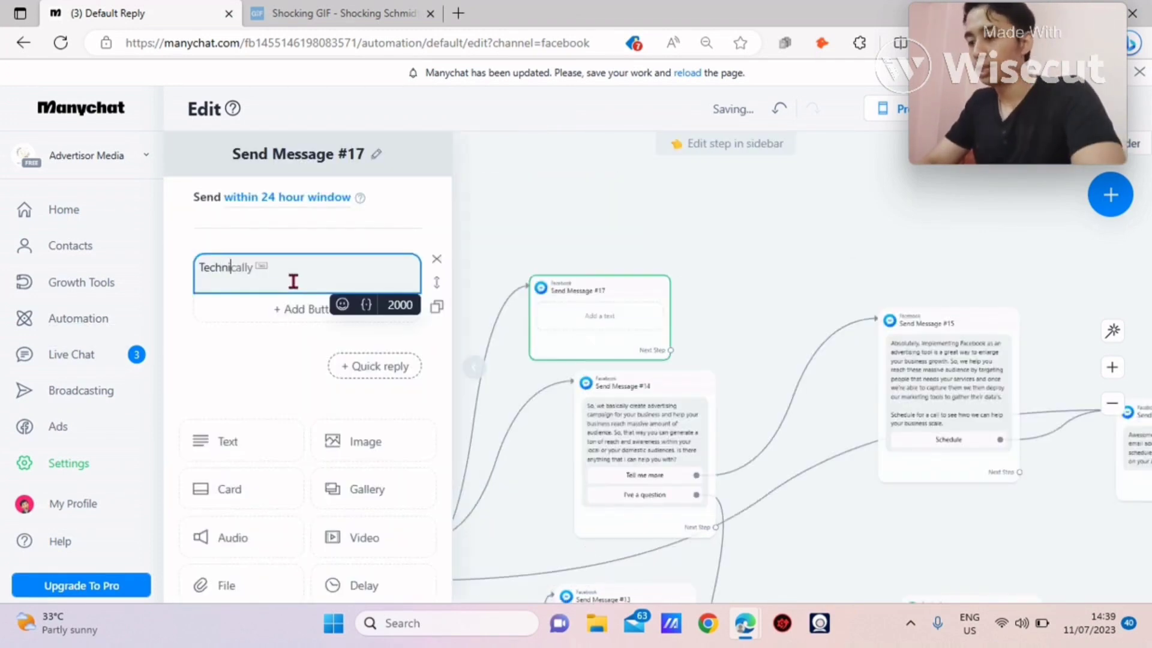
text(, Chatbots)
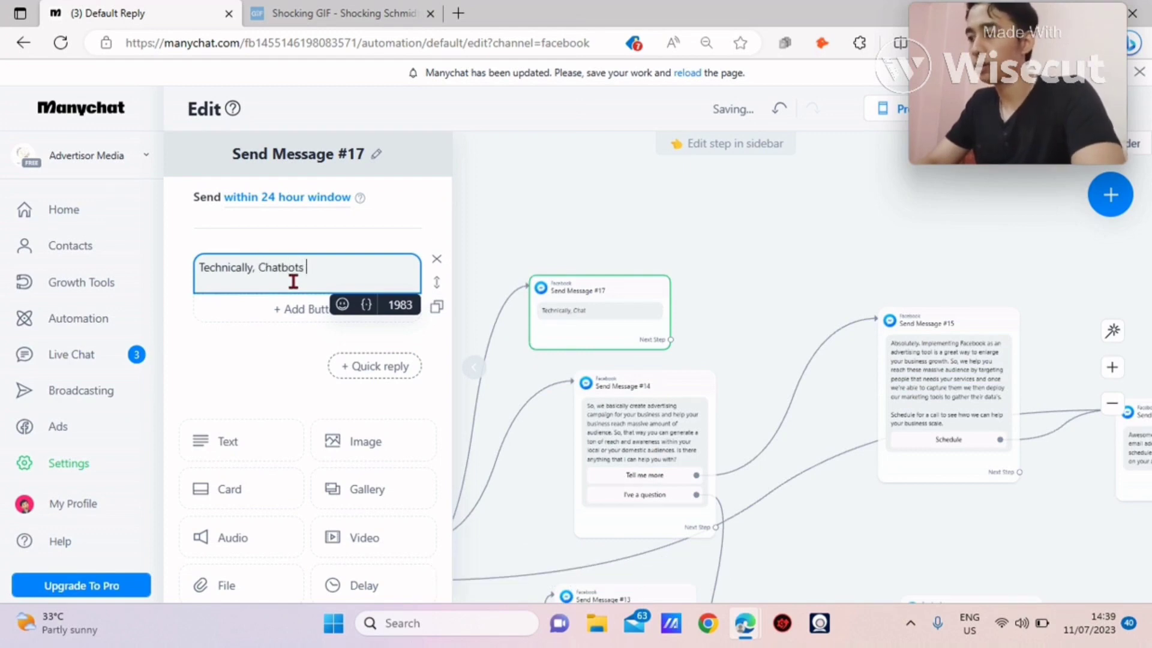
text( are a tool that ca)
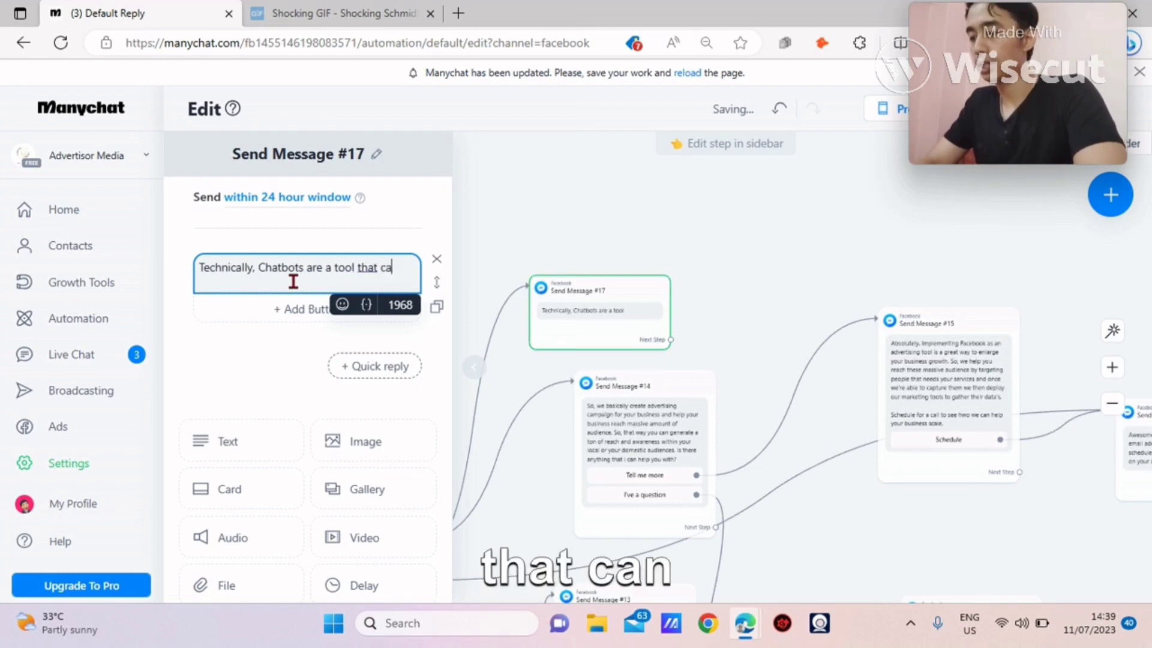
text(n help you)
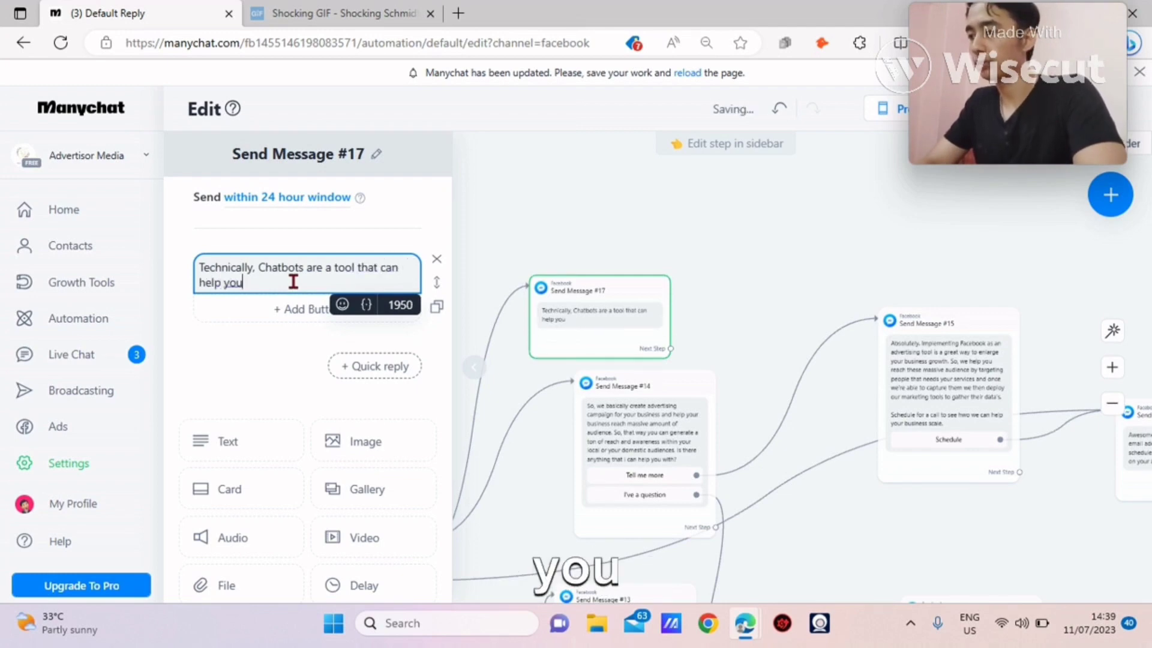
Step: Continue the chatbots message from "generate leads" to "Cause they will make it done for you.", covering appointments, responses to leads and carefree 24,7 client replies
text(generate leads, gude your leads for an appointment, help you by responding them)
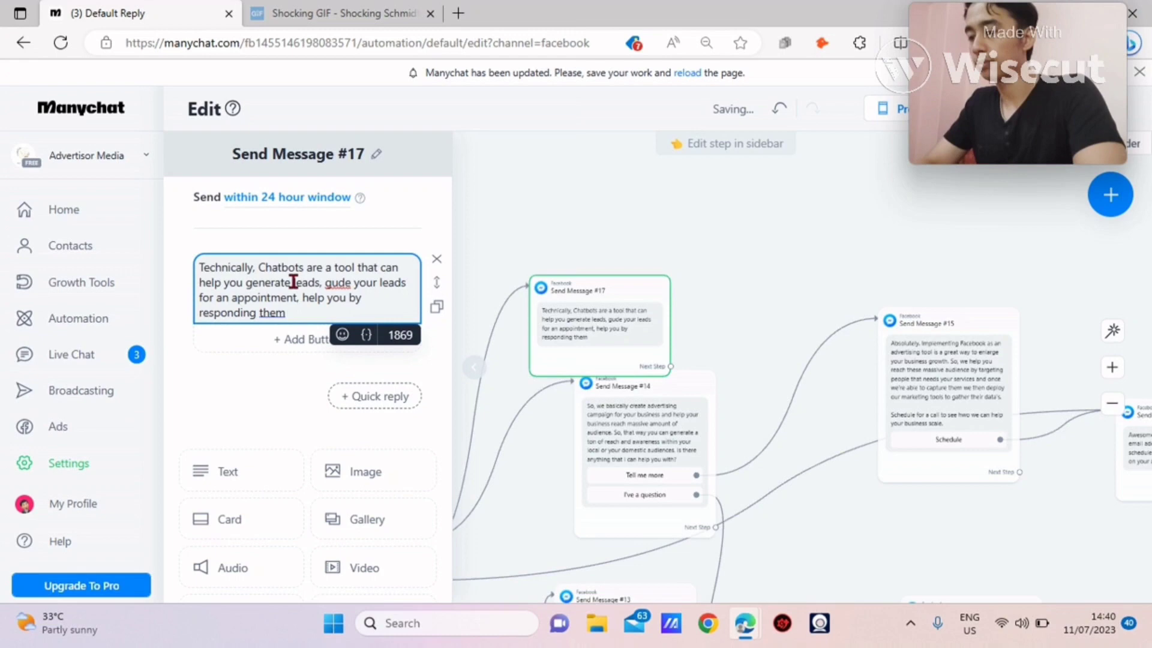
text( withou)
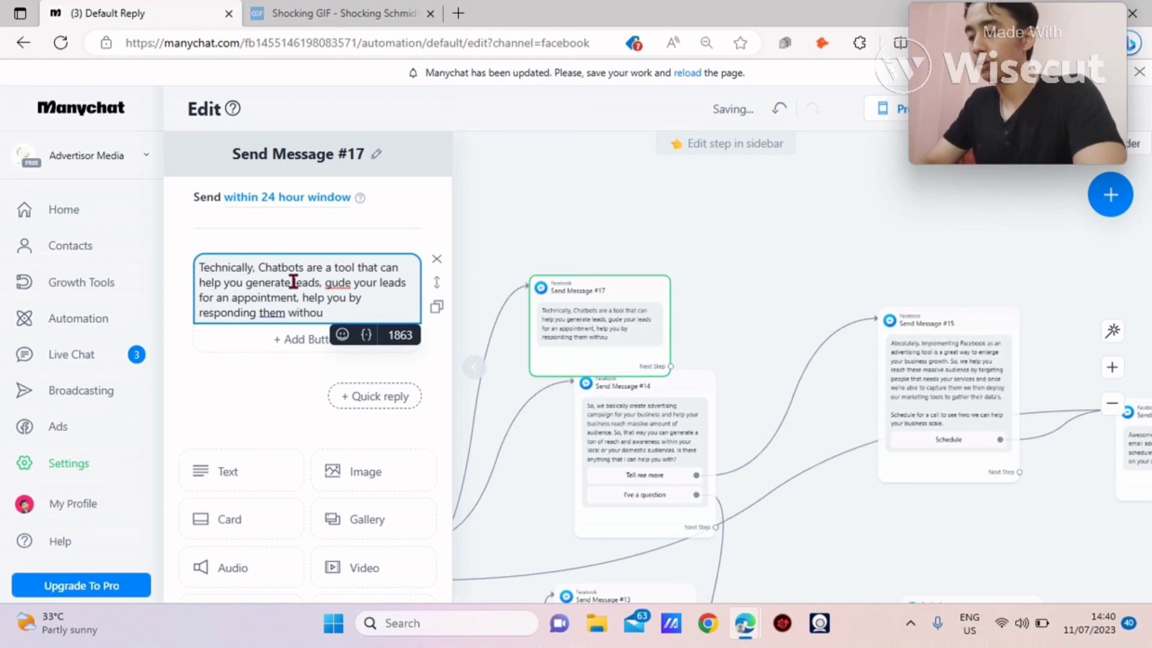
text(t your availabilty and so much mire. With chatbot in place you can live care free without needing to be at your laptop or your mobile phone to respond to your clients for 24,7. Cayse they will make it done for you.)
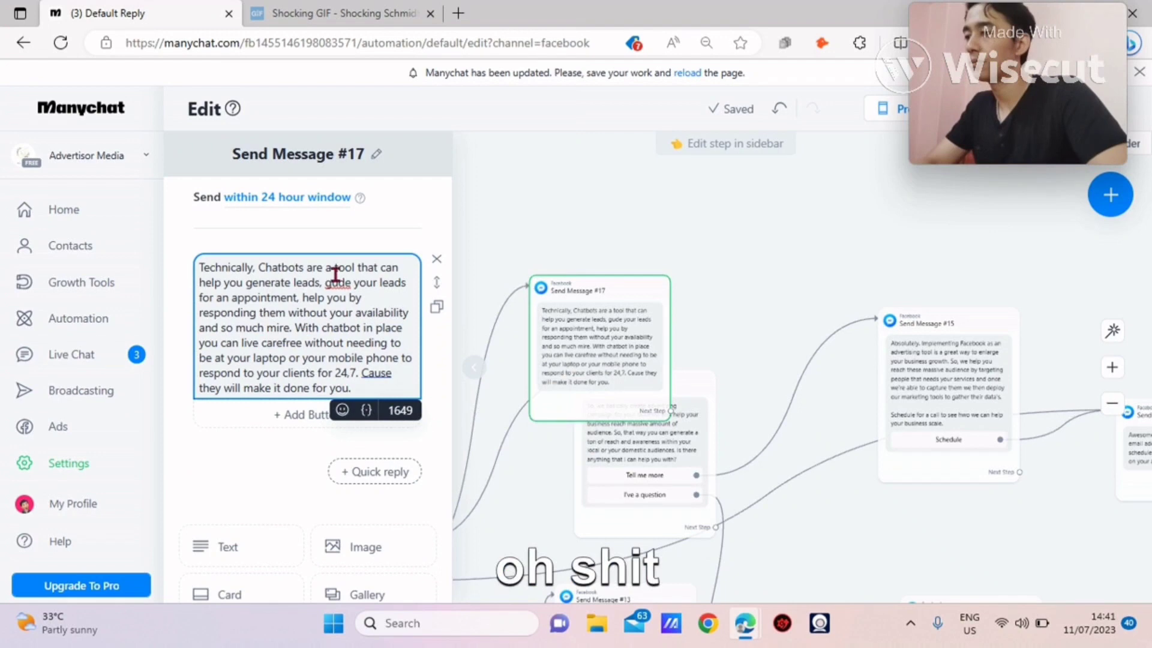
Step: Correct "gude" to "guide" in the chatbots message and append "Is there anything that you would like to know?" as a closing paragraph
click(336, 282)
text(i)
click(379, 373)
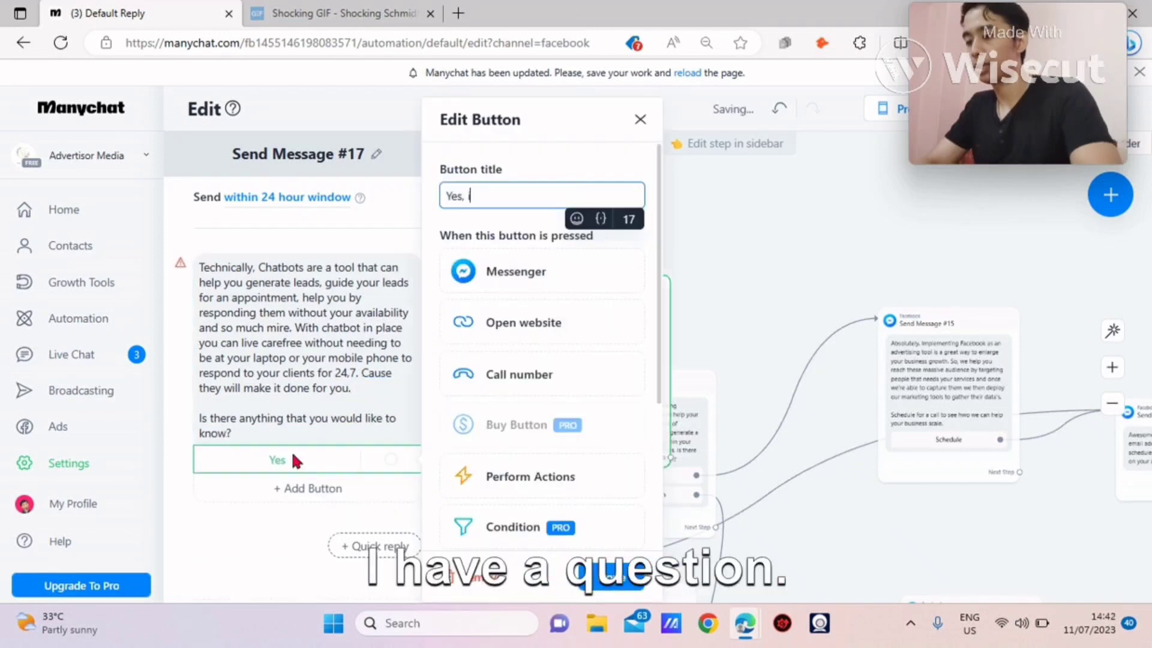
Step: Add two buttons below the chatbots message, titled "Yes, I've a question" and "No, Let's Schedule"
text(i've a )
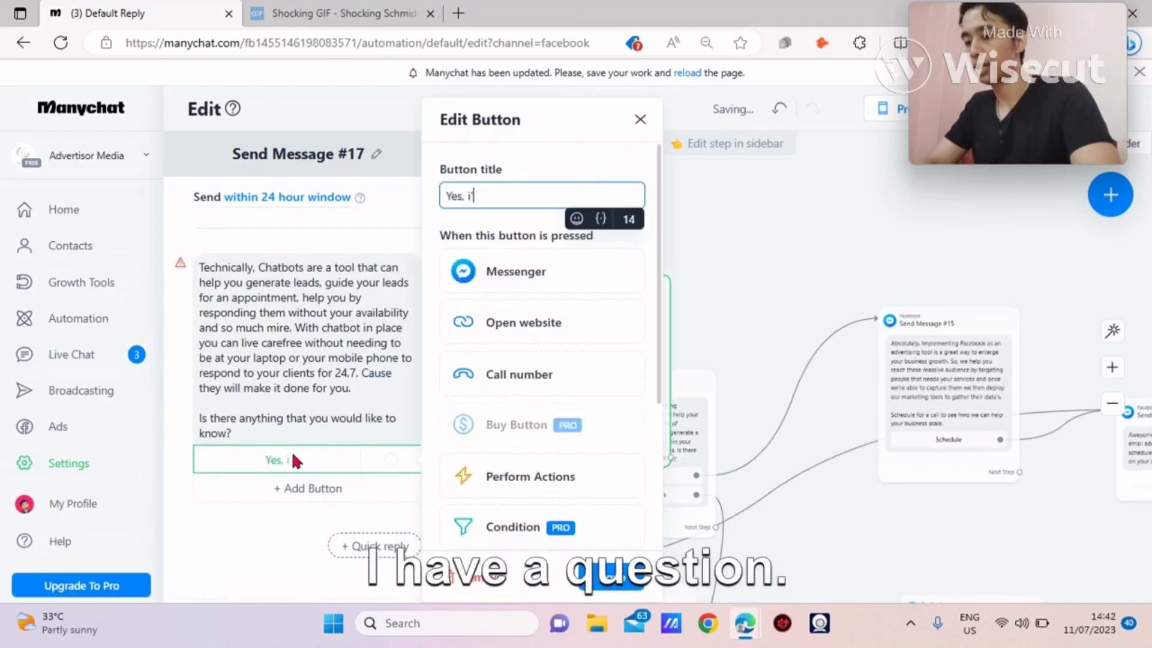
text(question)
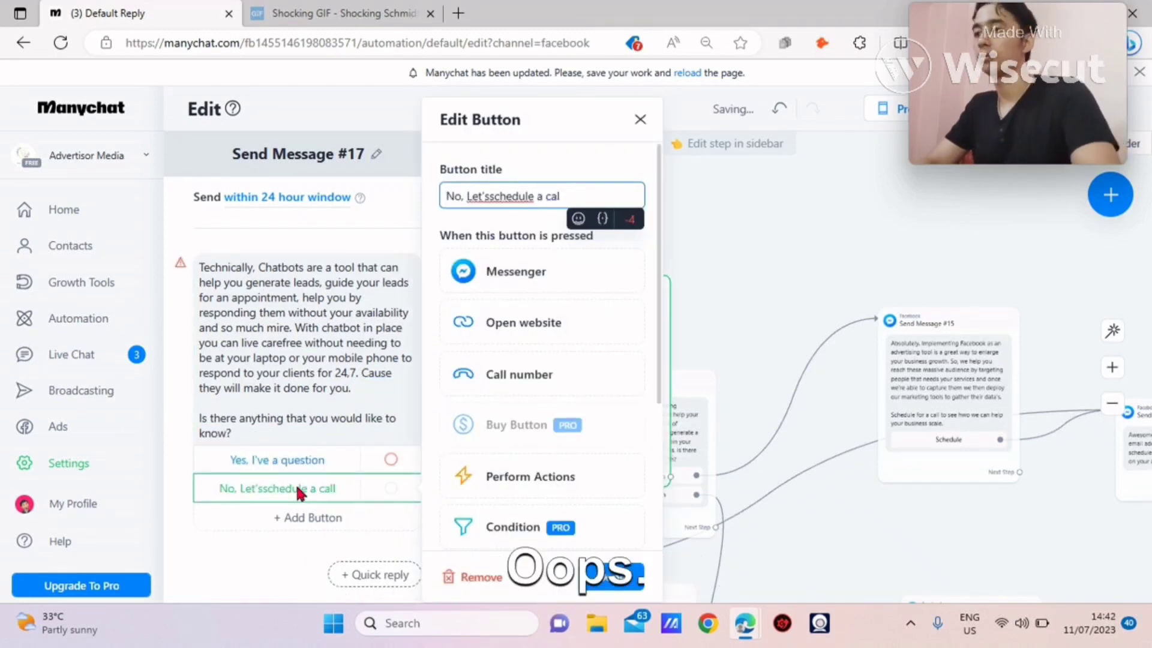
key(BackSpace)
key(BackSpace)
key(BackSpace)
key(BackSpace)
key(BackSpace)
key(BackSpace)
key(BackSpace)
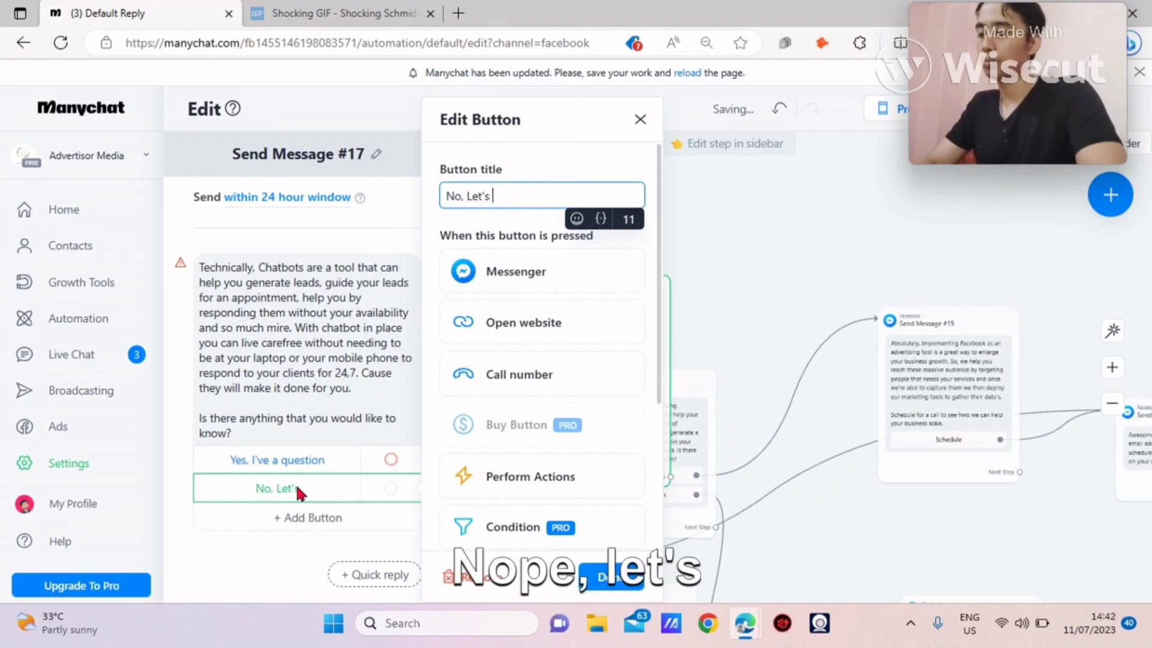
text(Schedule)
click(612, 578)
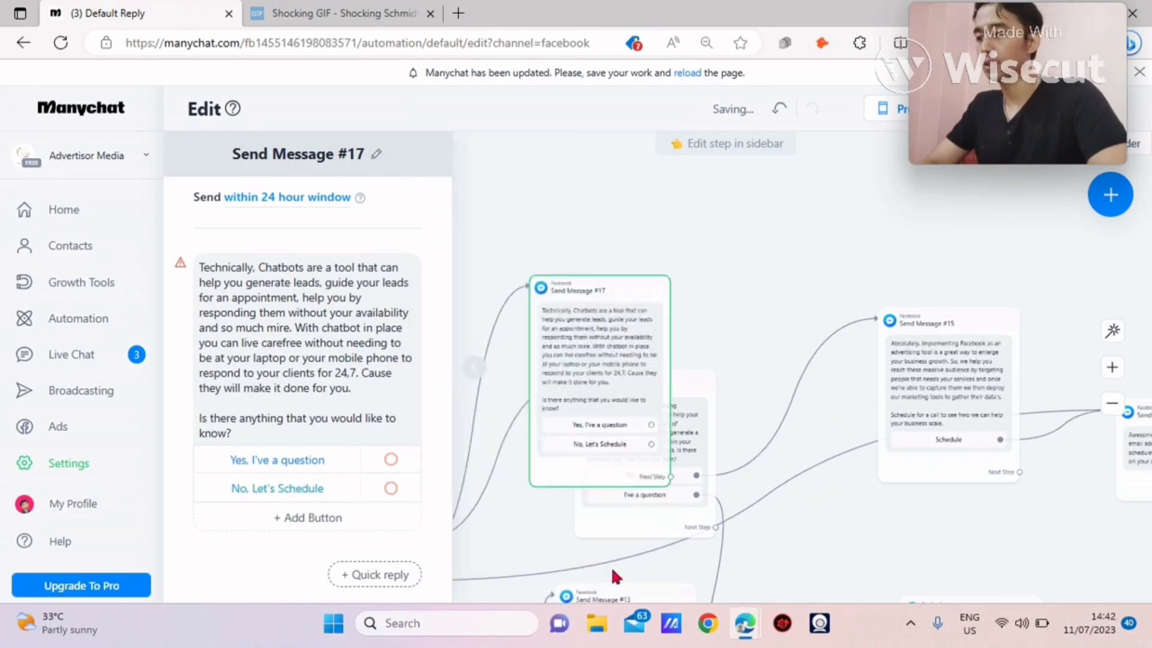
Step: Connect "Yes, I've a question" to the "Feel free to write us a question" message and "No, Let's Schedule" to the "Awesome, leave your date" message
click(465, 410)
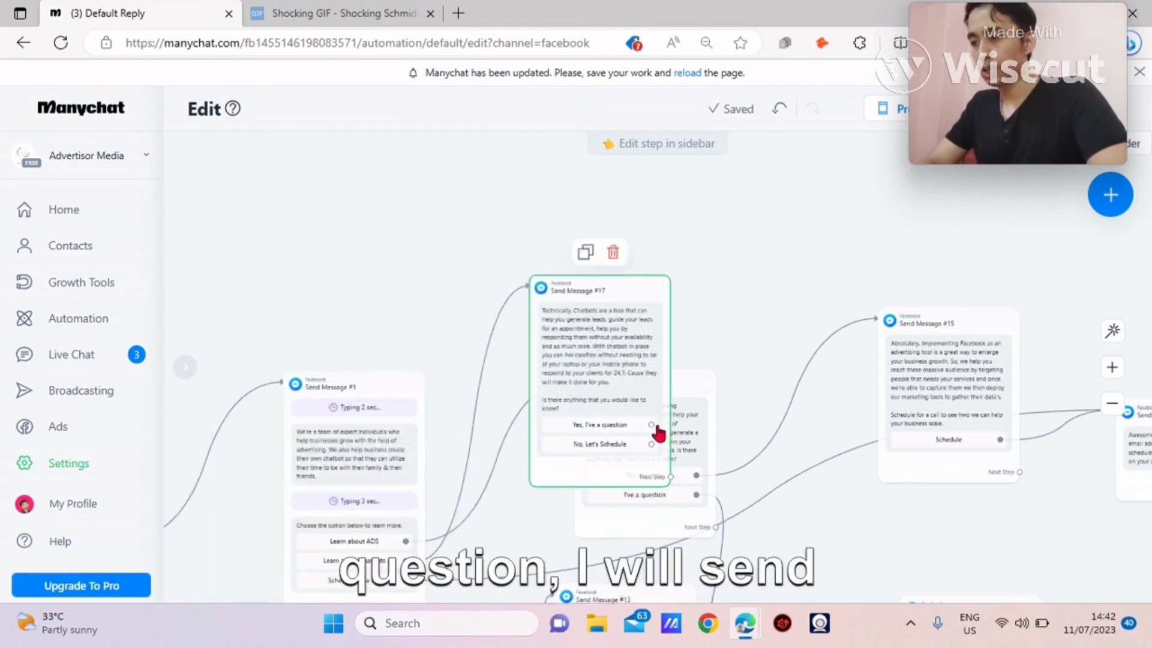
drag(651, 425, 935, 486)
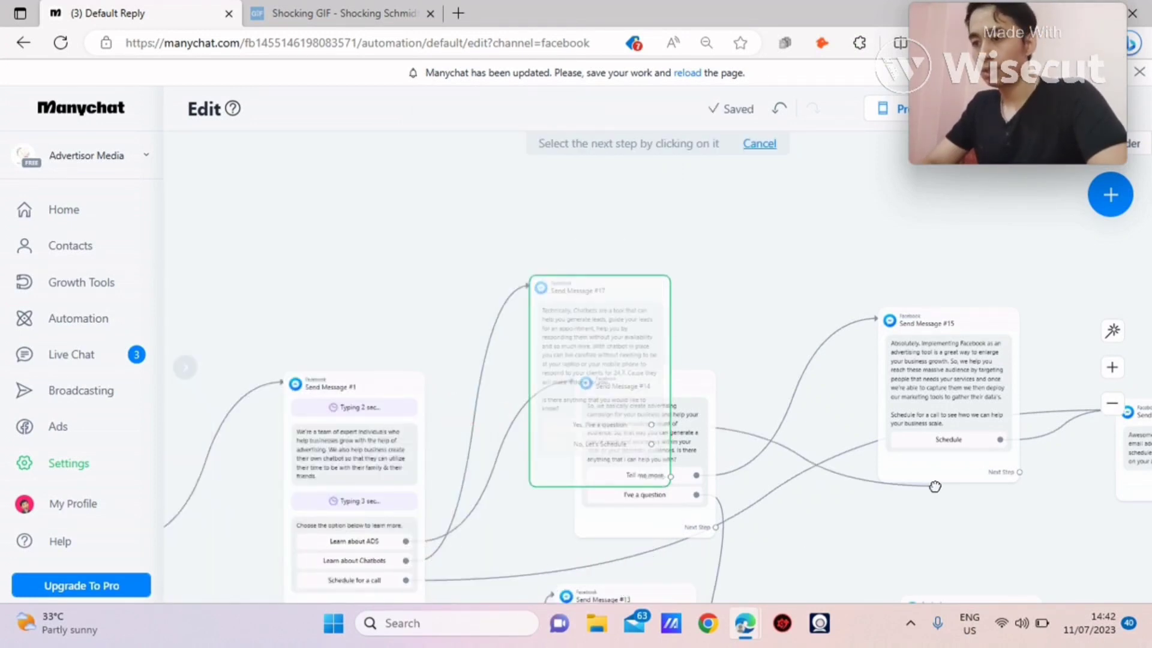
drag(1015, 534, 745, 339)
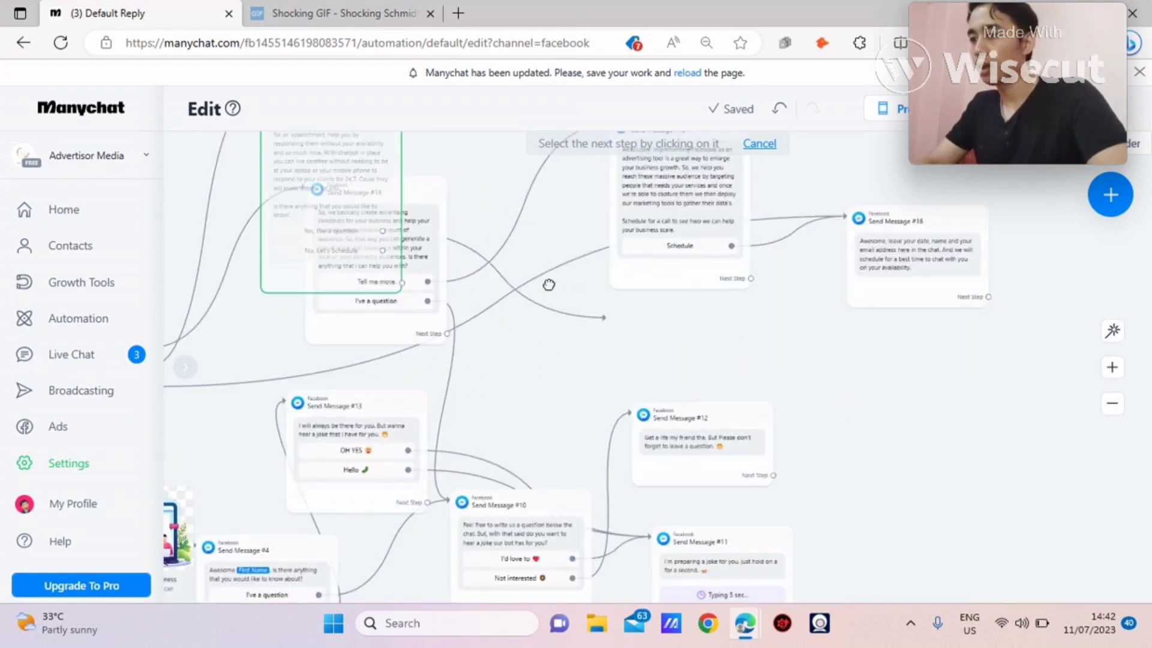
click(489, 520)
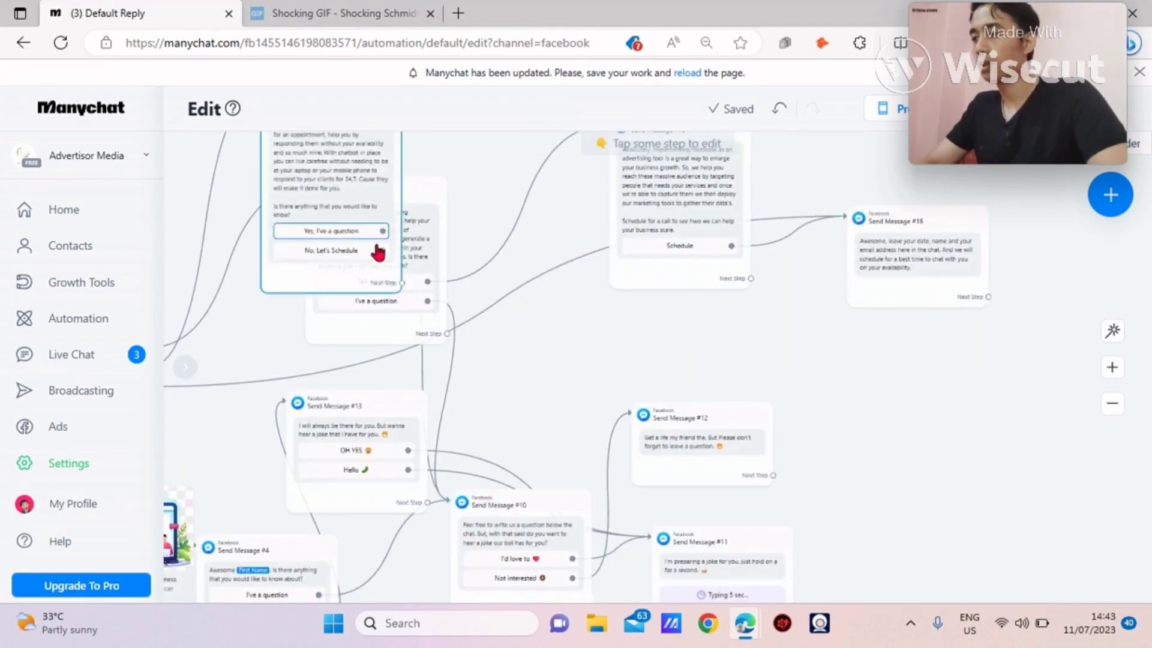
click(381, 248)
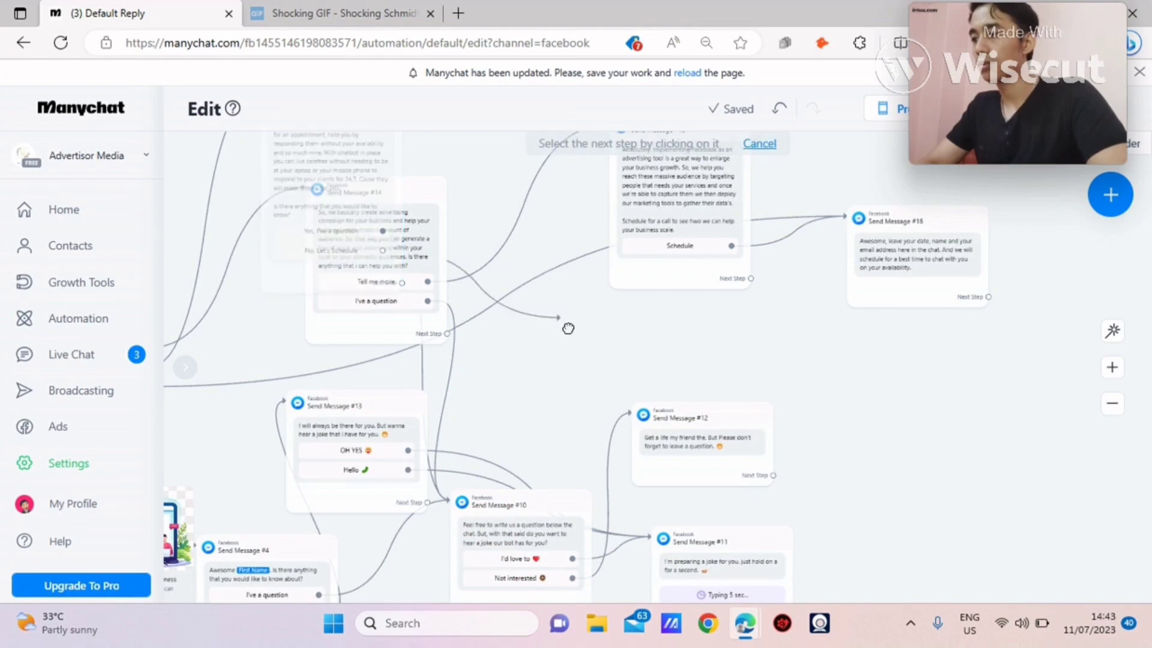
click(902, 244)
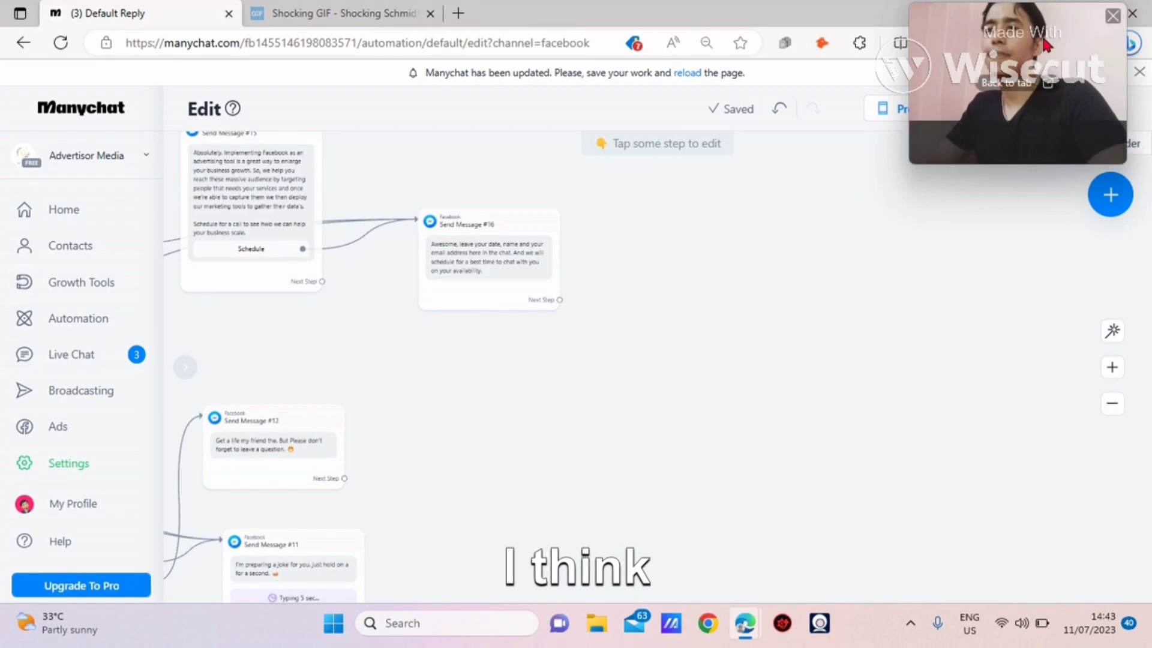
Step: Try to publish the default reply automation
drag(1046, 43, 1034, 153)
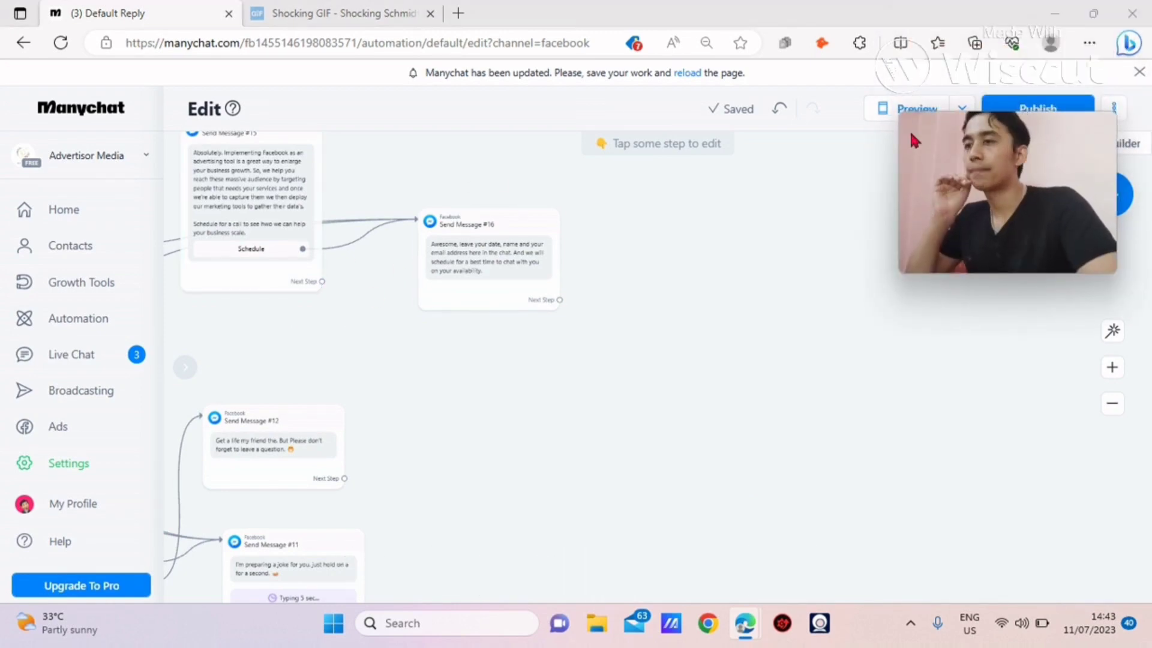
drag(989, 173, 991, 246)
click(1044, 110)
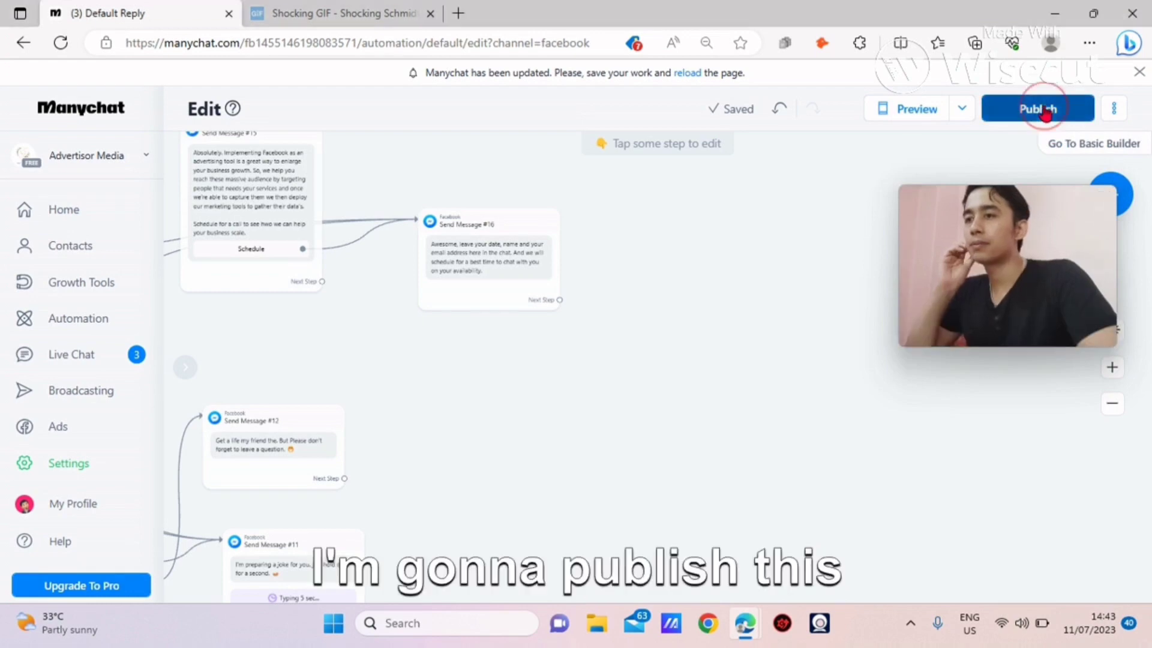
click(1036, 114)
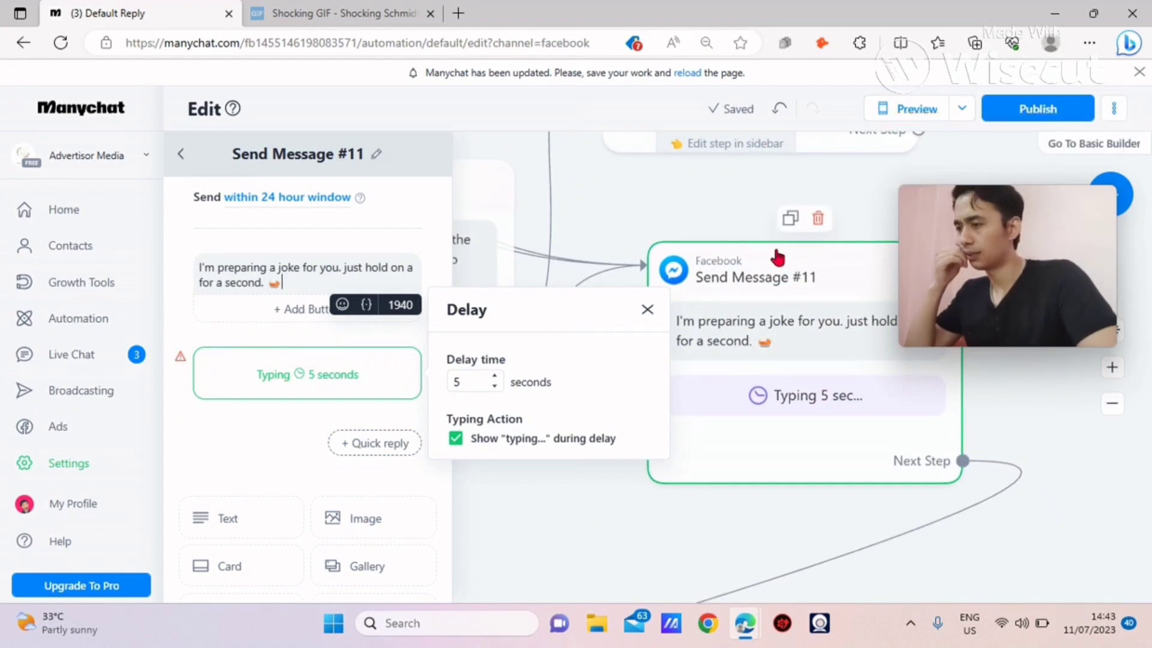
click(1025, 110)
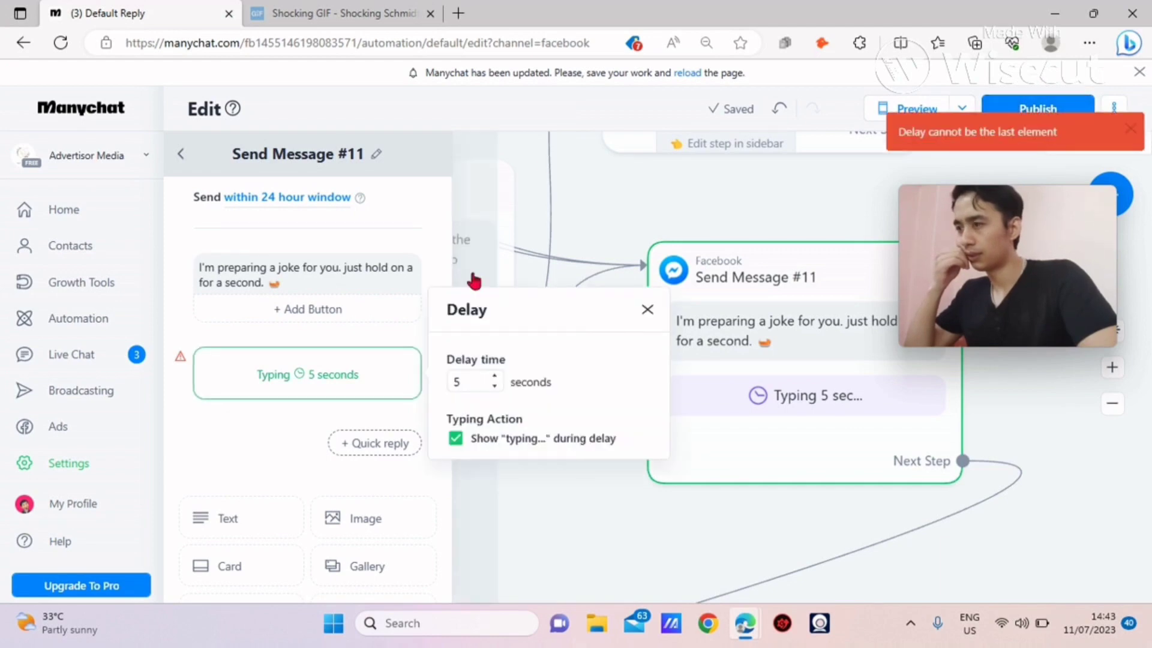
Step: Delete the 5-second typing delay from the "I'm preparing a joke for you" message and publish the automation
click(646, 310)
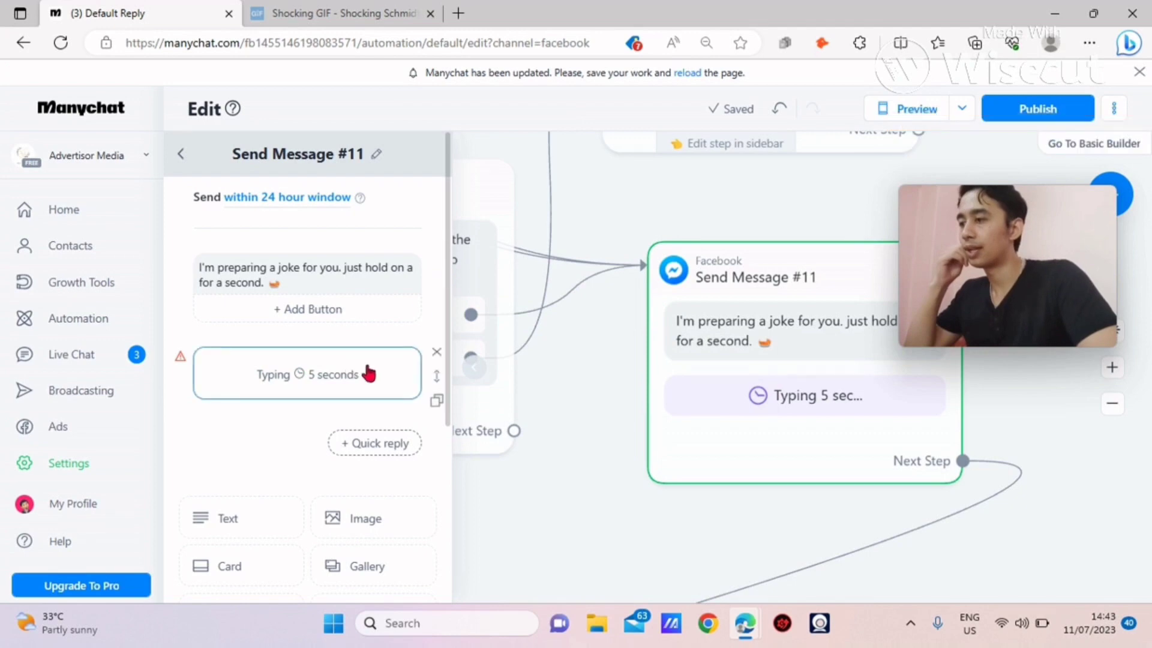
click(434, 354)
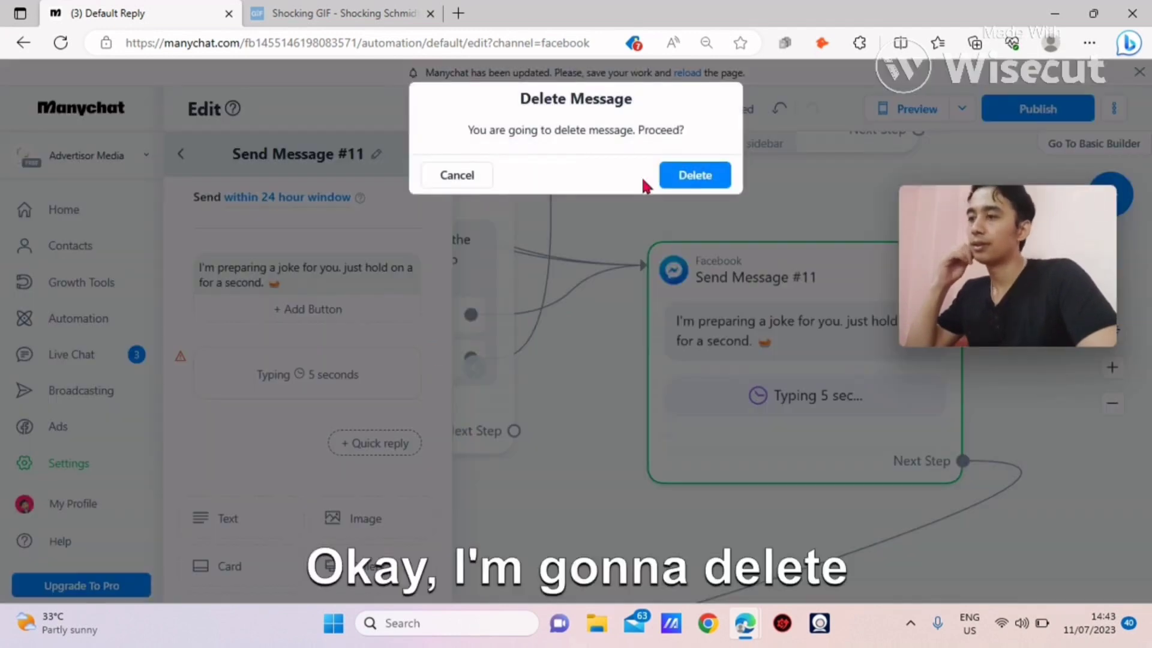
click(682, 177)
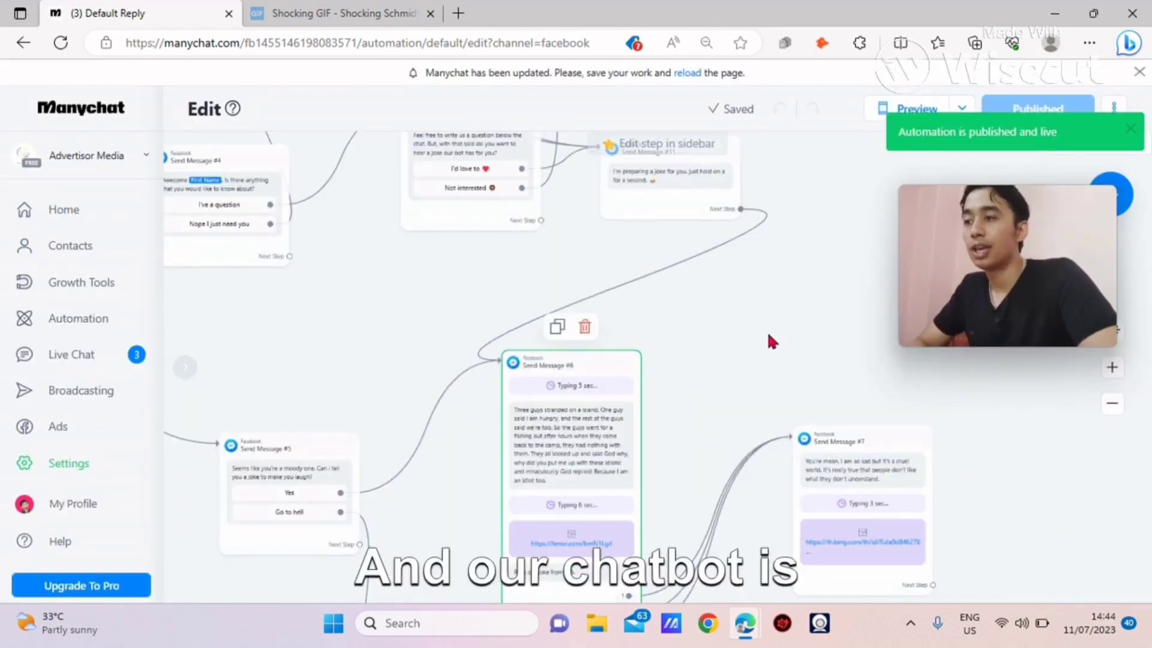
scroll(768, 336, down, 5)
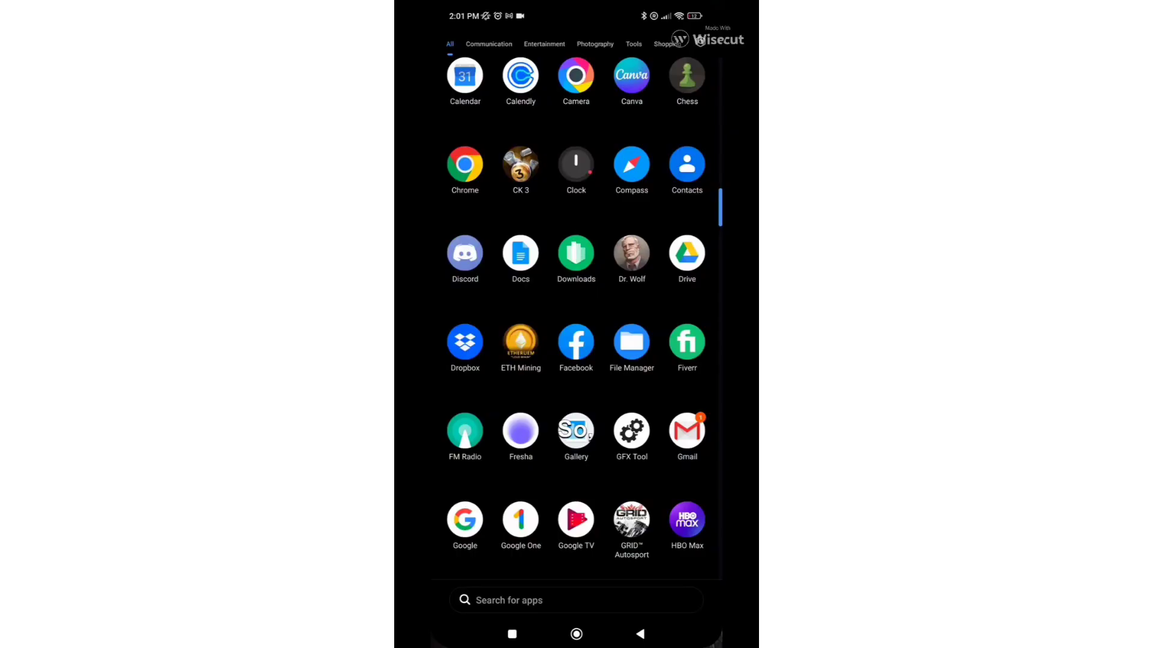
scroll(576, 318, up, 1)
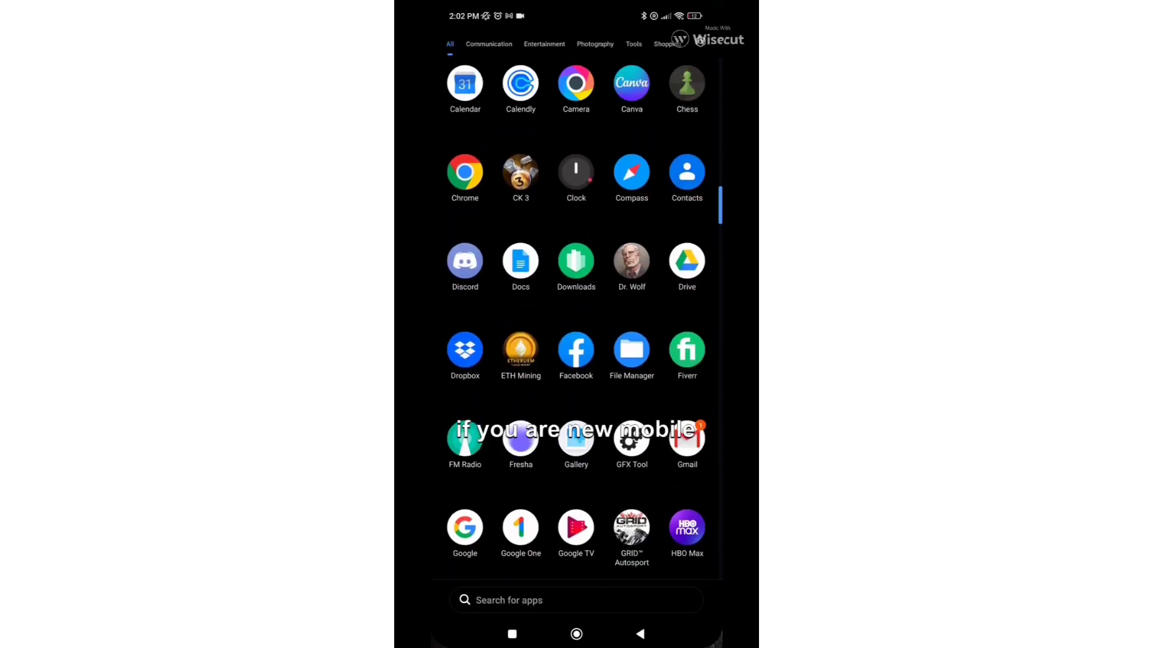
Step: Switch to the Facebook mobile app and search for "Advertisor Media"
click(576, 350)
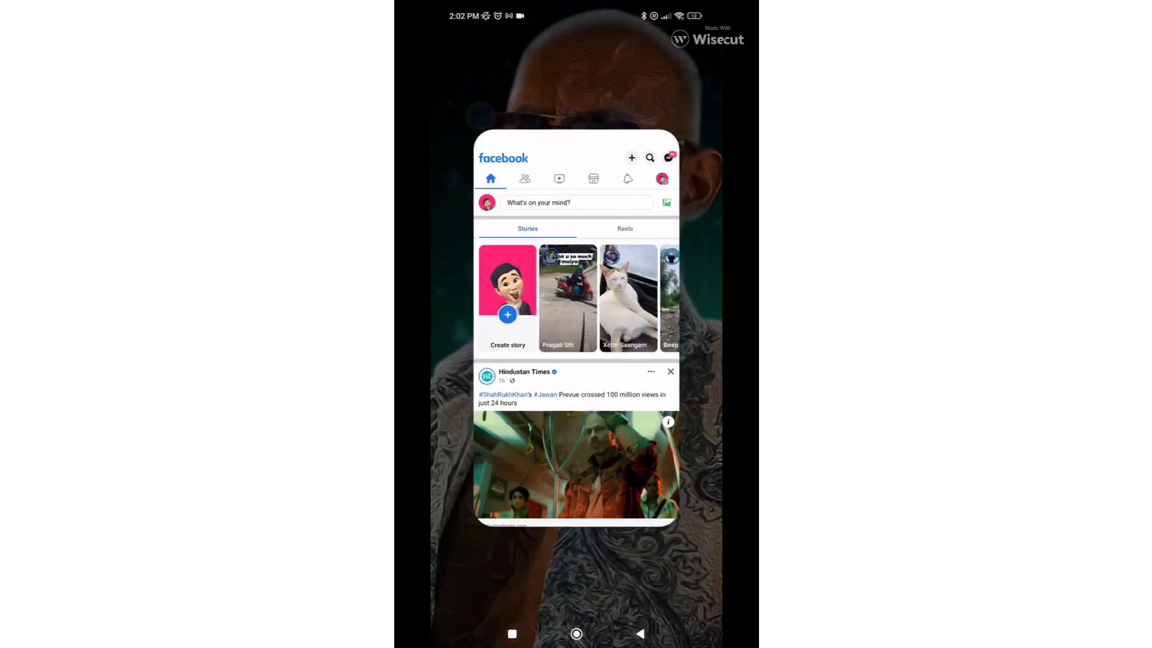
click(681, 40)
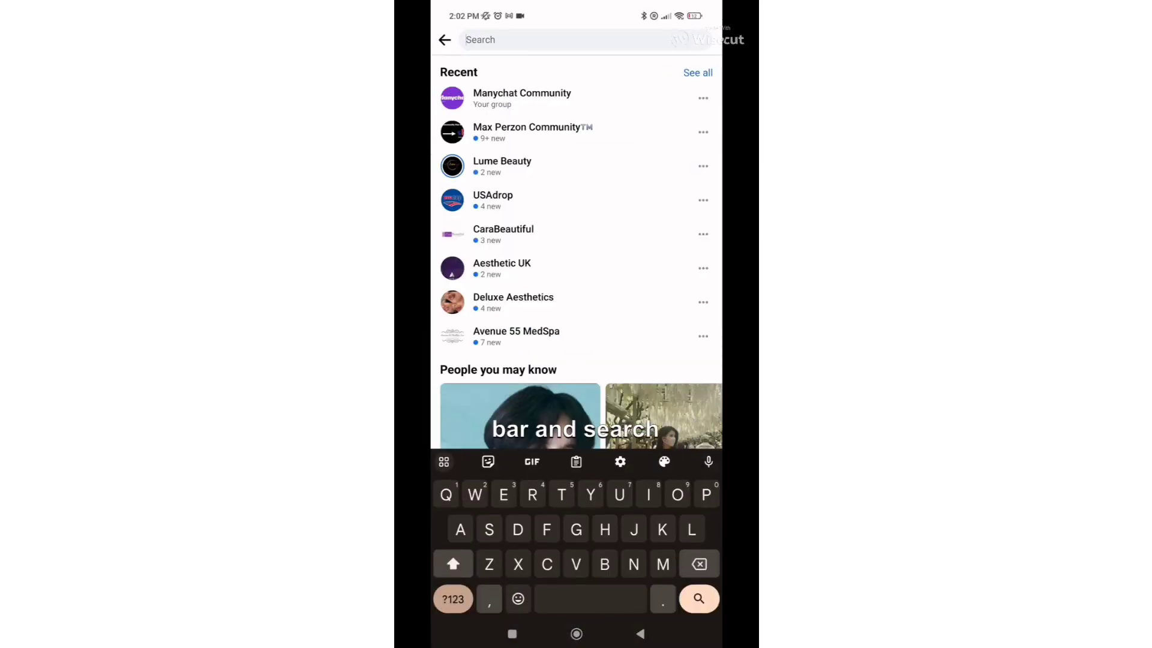
text(Advertiso)
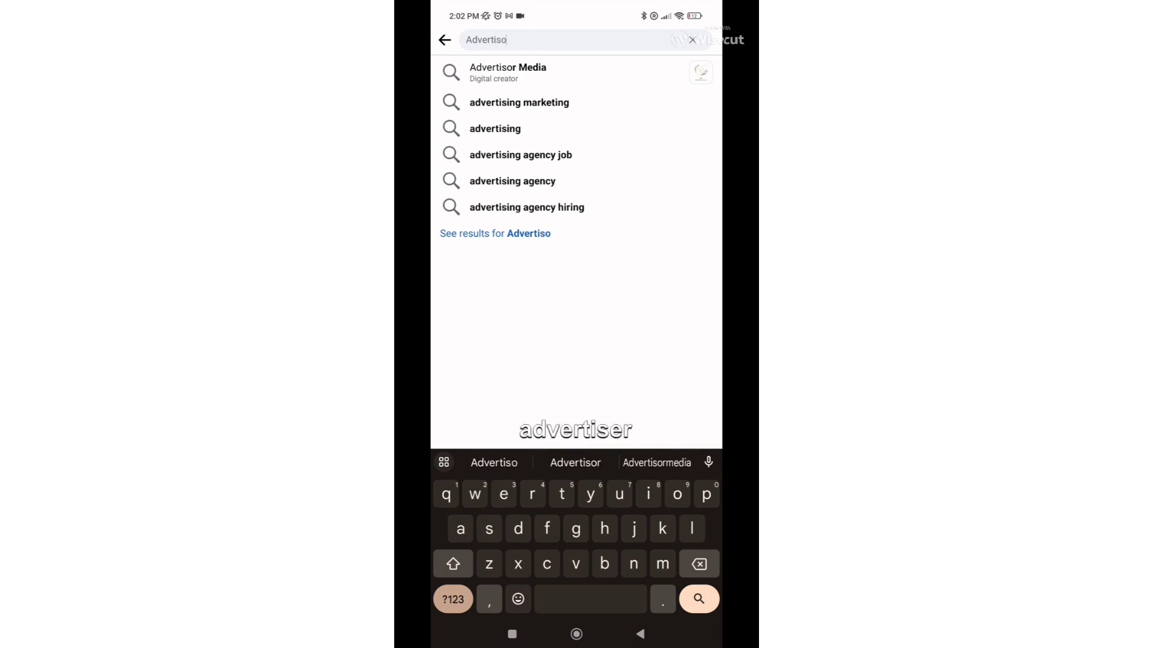
text(r Media)
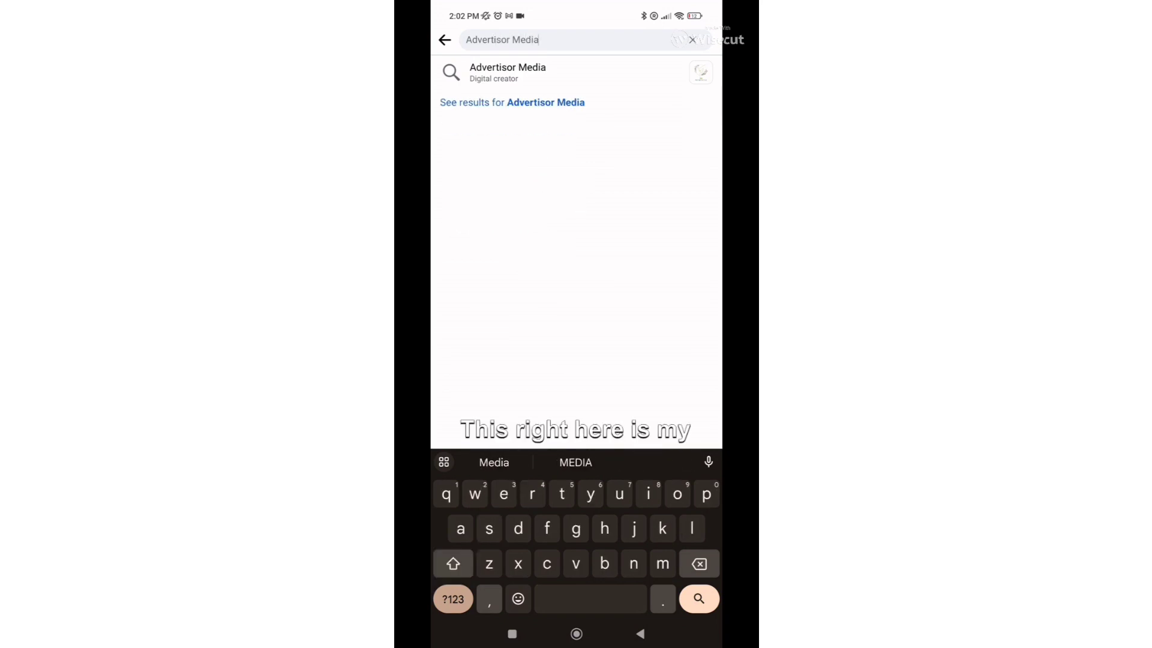
key(Return)
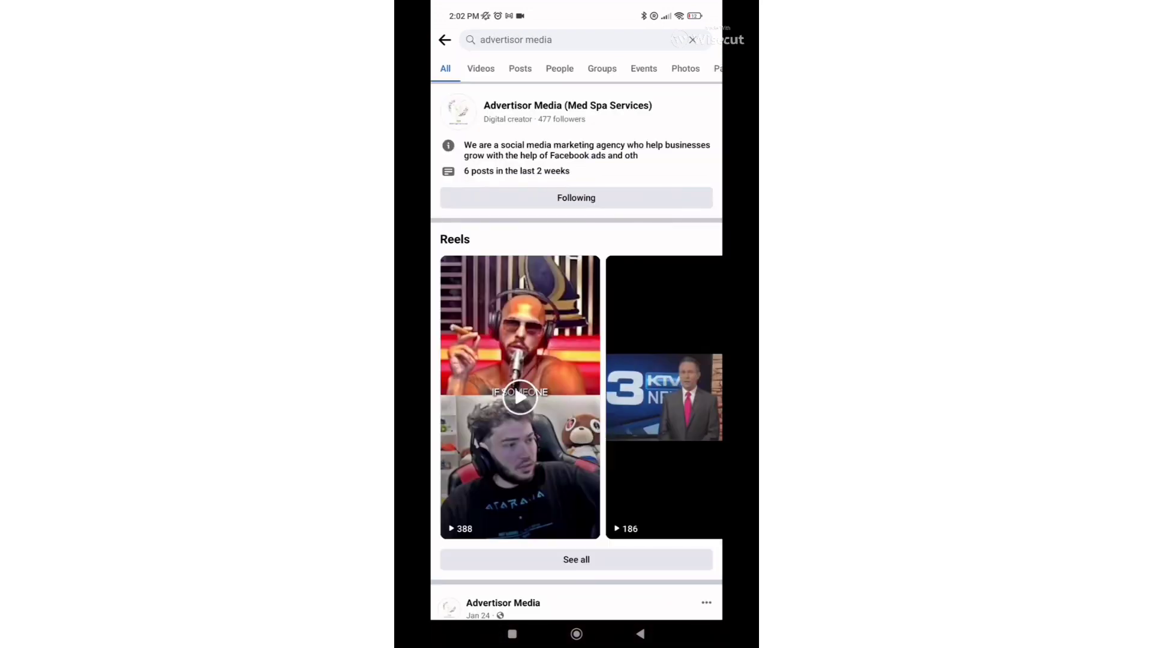
Step: Open the Advertisor Media (Med Spa Services) page, dismiss the profile-switch prompt and open a message chat with the page
click(567, 105)
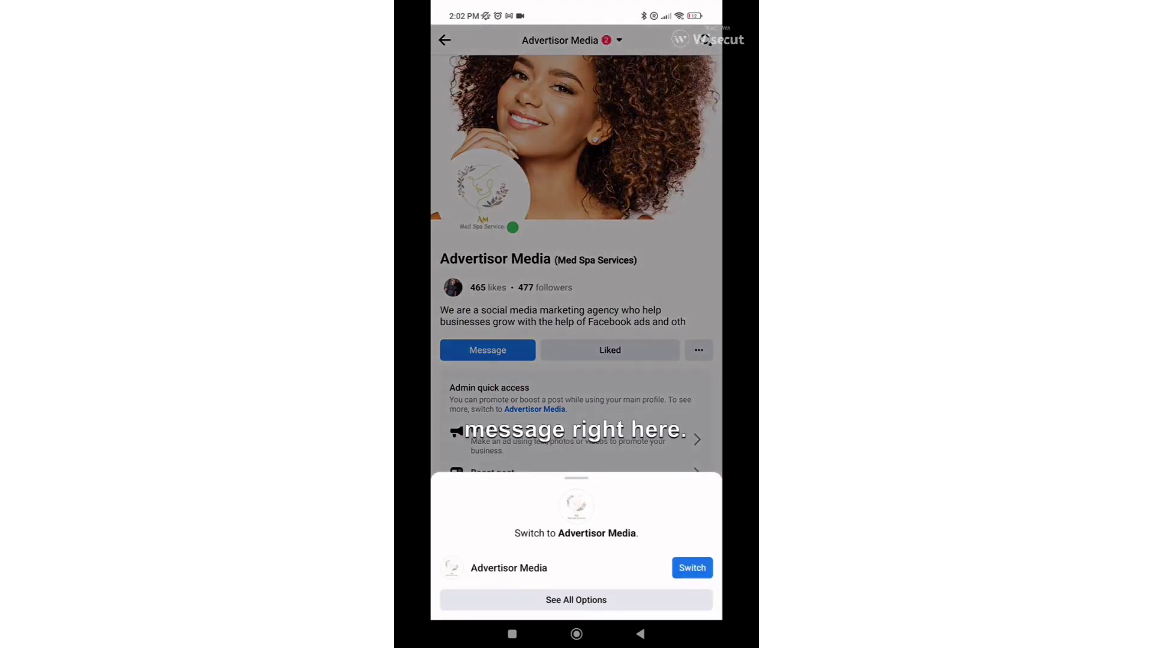
click(576, 240)
click(487, 350)
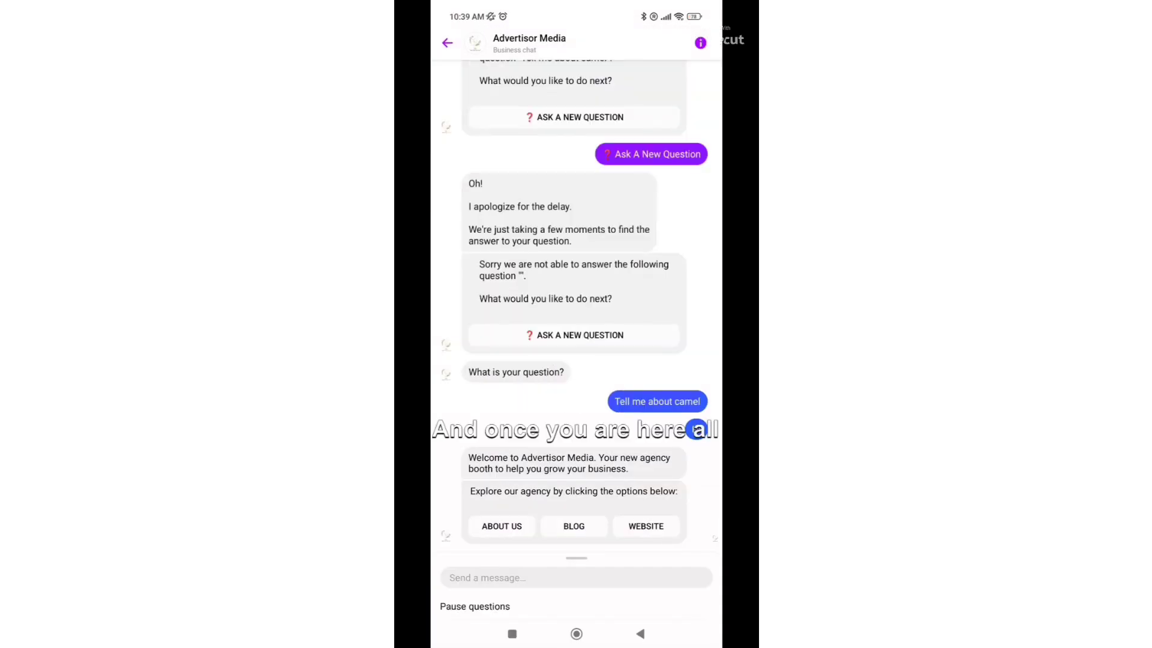
Step: Send the message "Hi" to Advertisor Media in the chat and close the on-screen keyboard
click(576, 578)
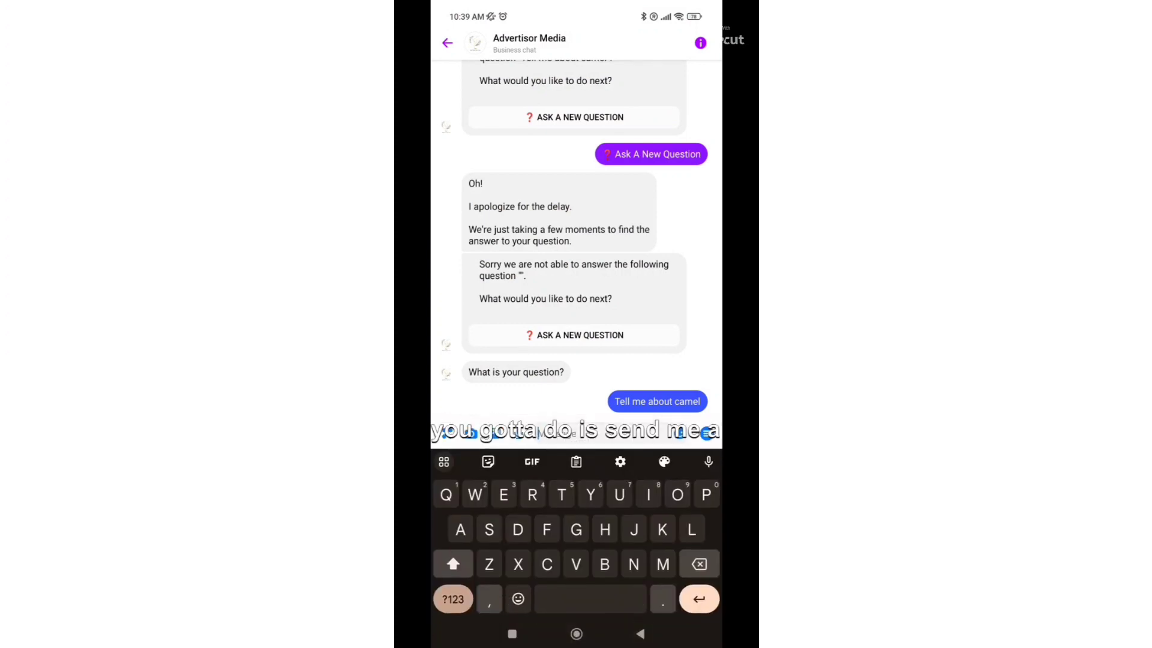
text(Hi)
click(576, 462)
click(707, 433)
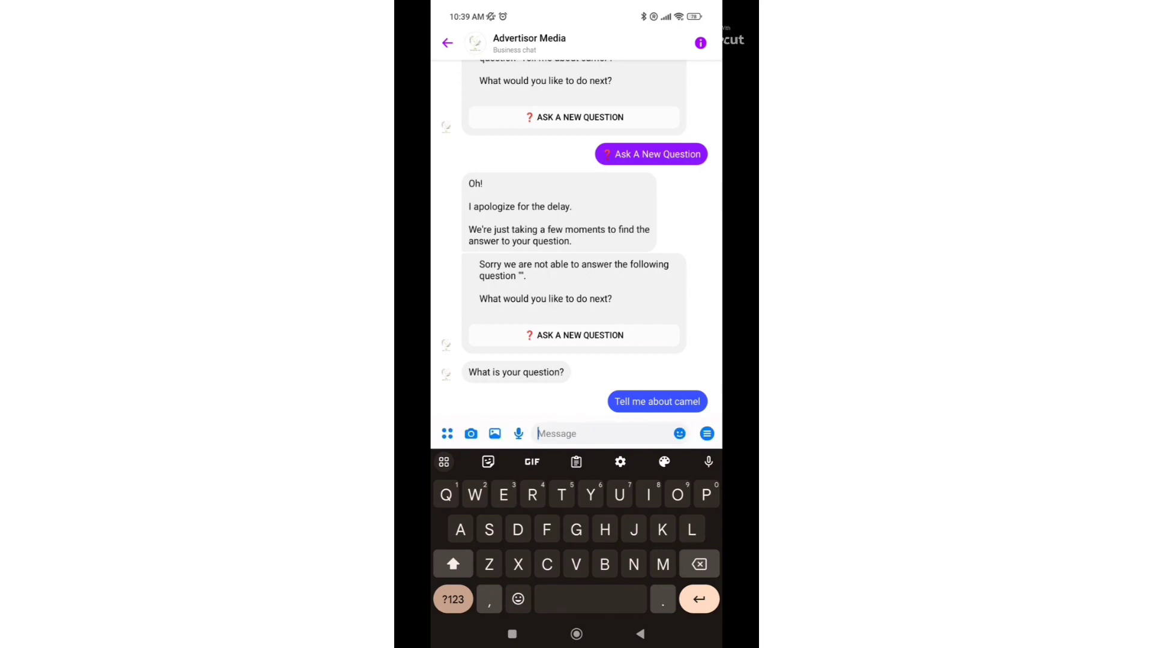
click(640, 634)
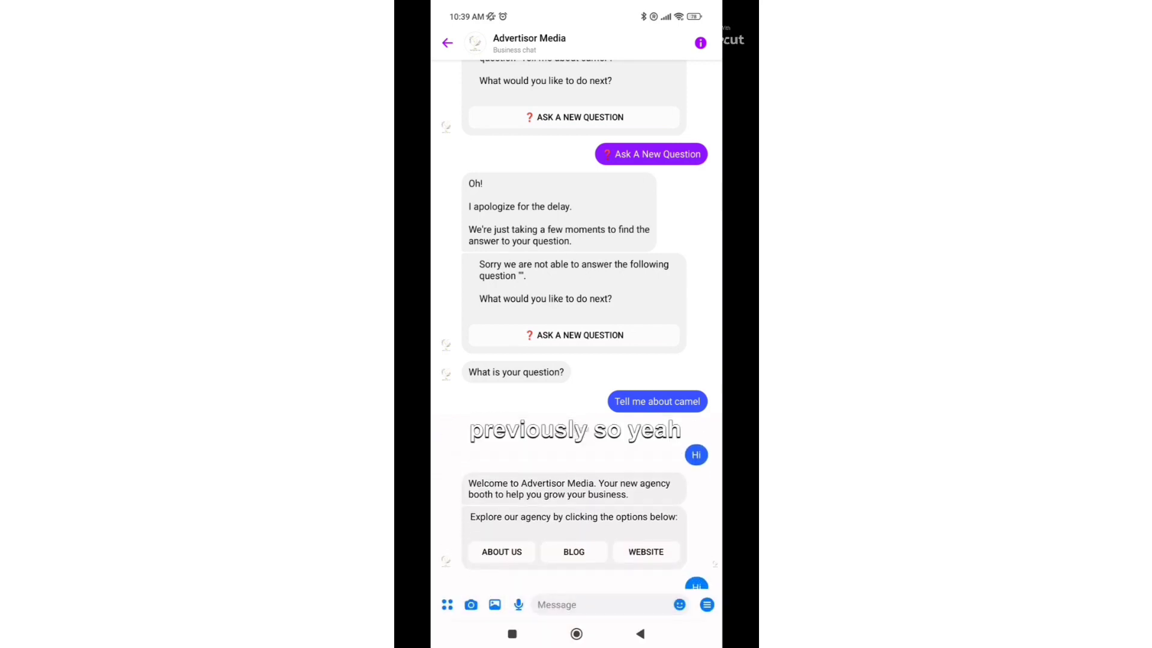